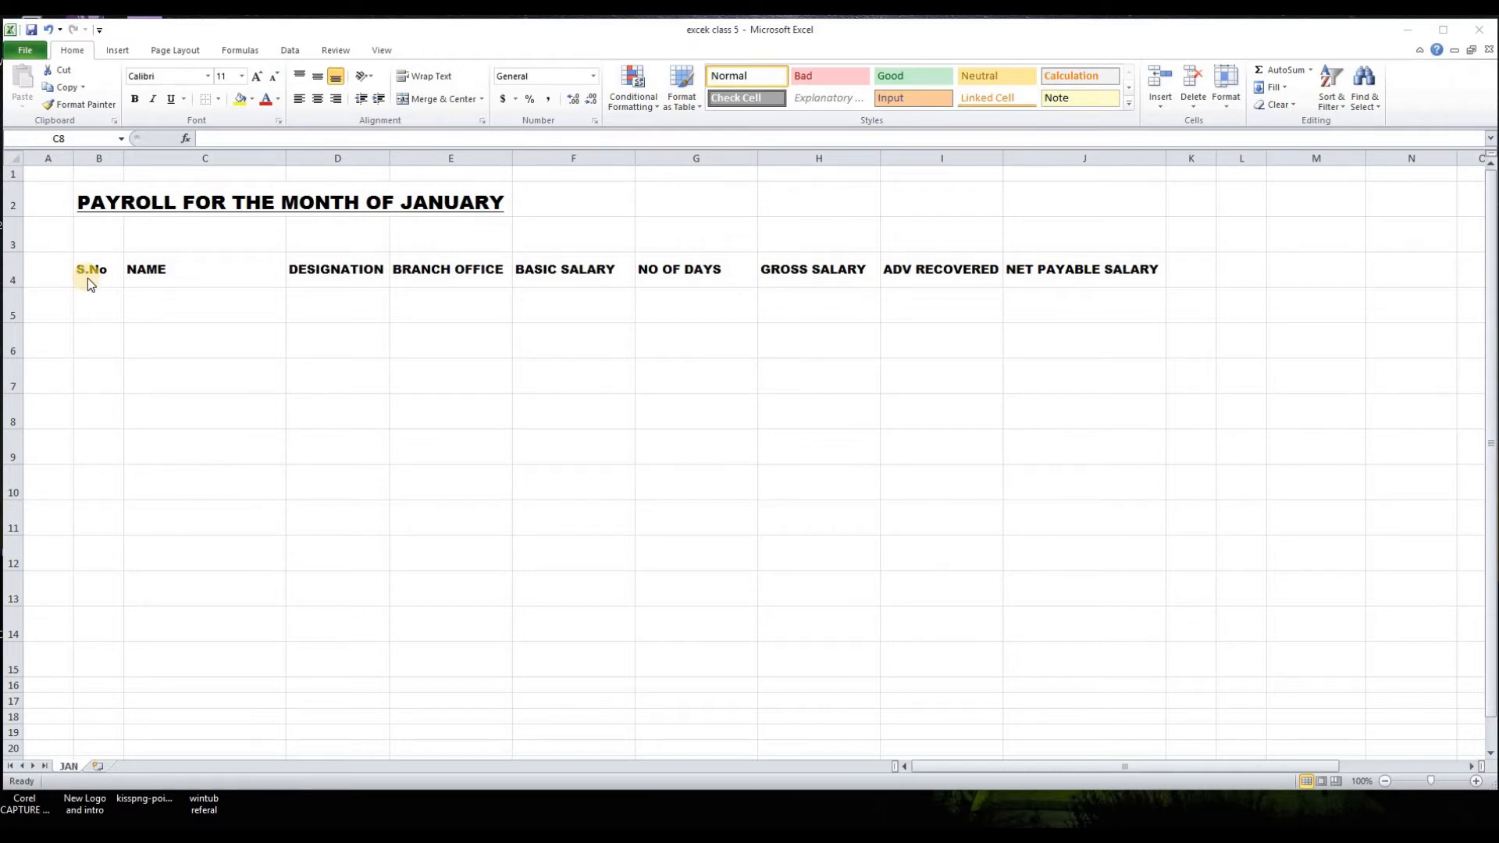
Step: Review the payroll column headings in row 4, from NAME through NET PAYABLE SALARY
{"action": "left_click", "coordinate": [211, 271]}
{"action": "left_click", "coordinate": [316, 276]}
{"action": "left_click", "coordinate": [460, 275]}
{"action": "left_click", "coordinate": [589, 268]}
{"action": "left_click", "coordinate": [658, 269]}
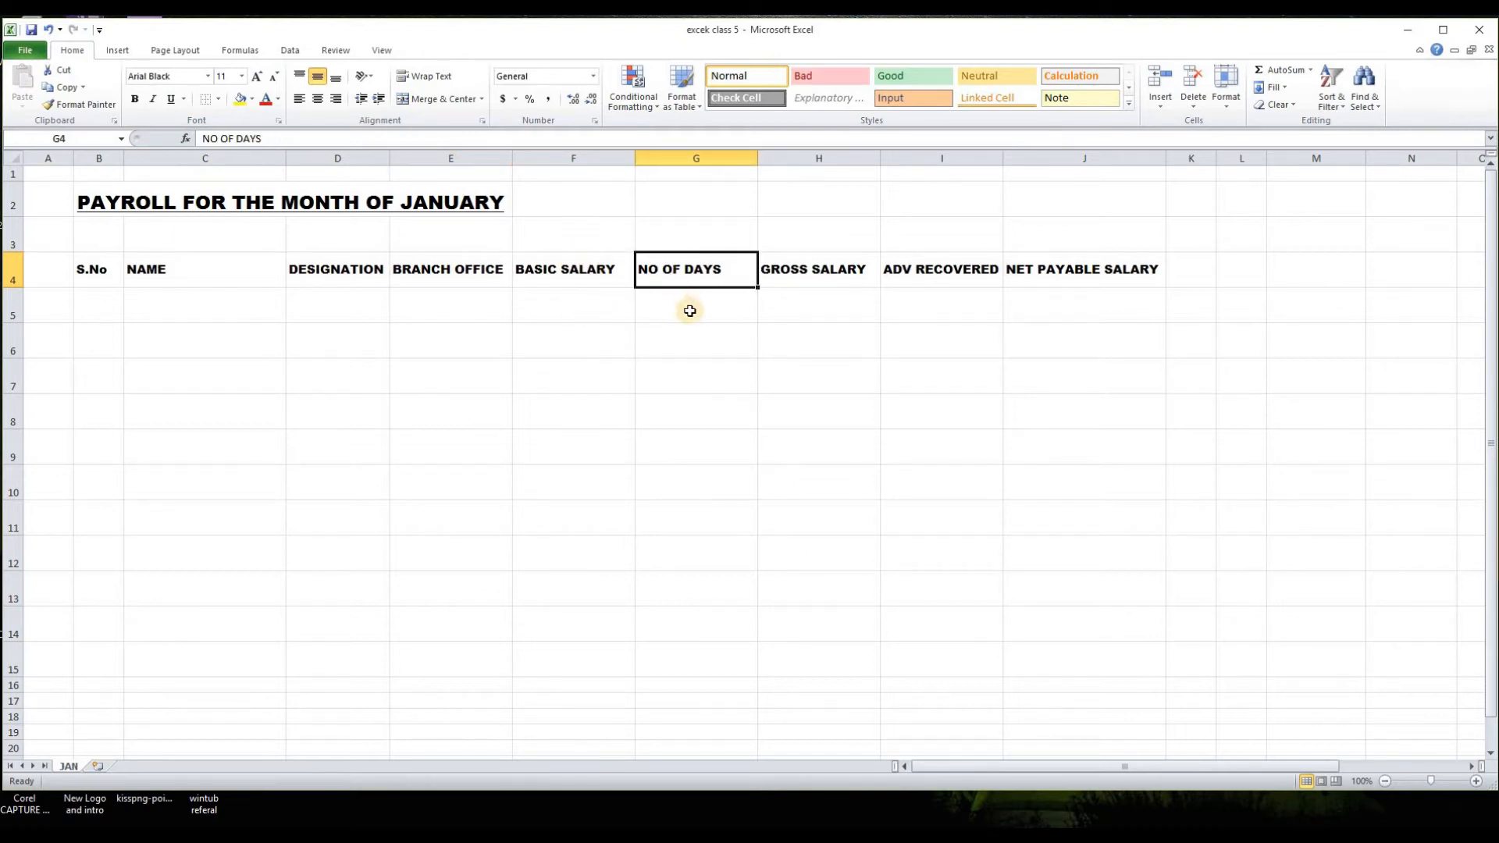
{"action": "left_click", "coordinate": [798, 273]}
{"action": "left_click", "coordinate": [676, 282]}
{"action": "left_click", "coordinate": [820, 274]}
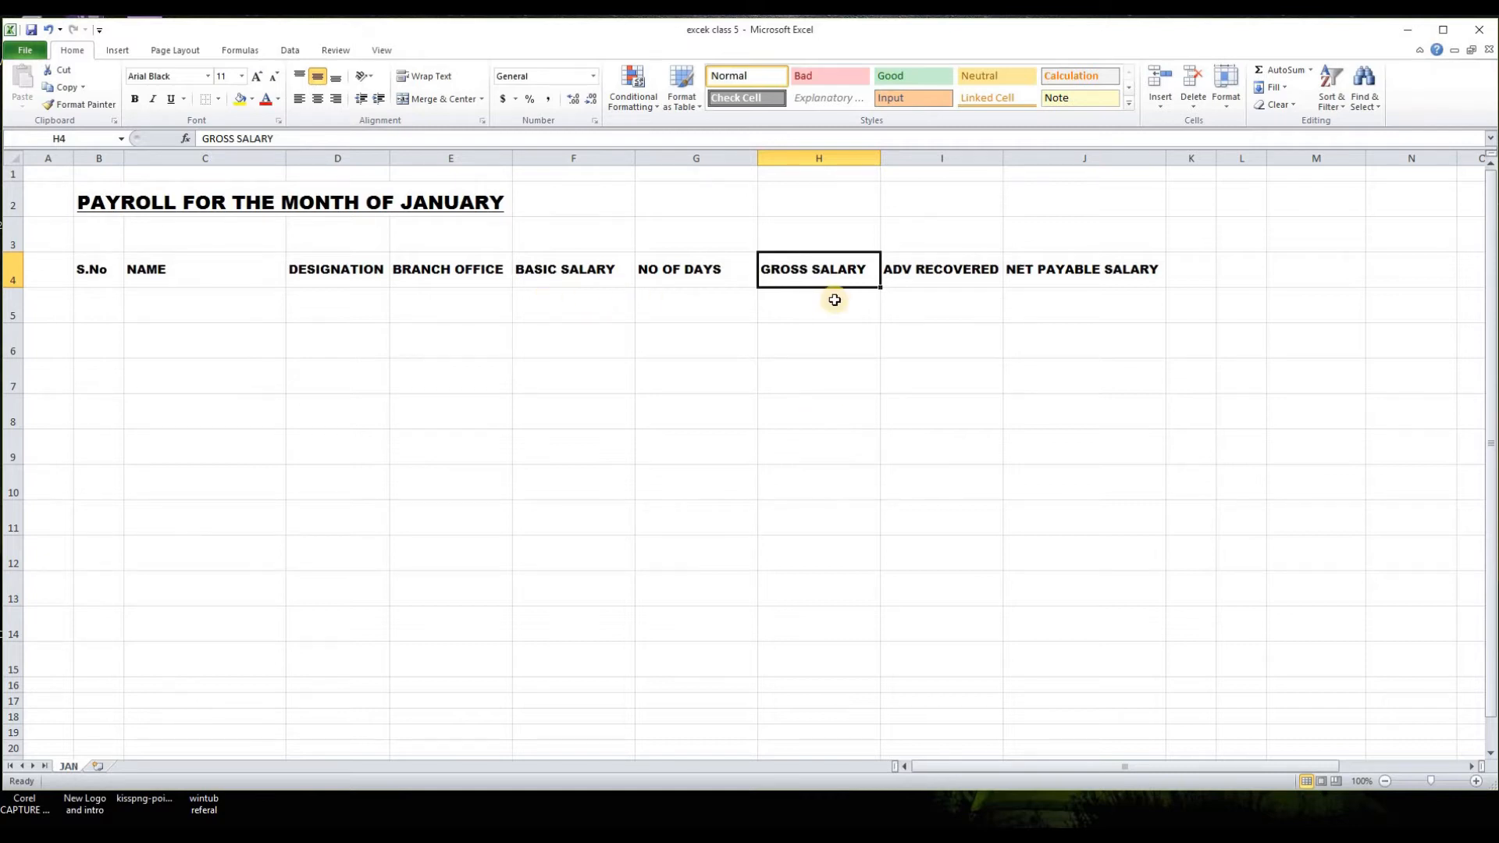
{"action": "left_click", "coordinate": [919, 272]}
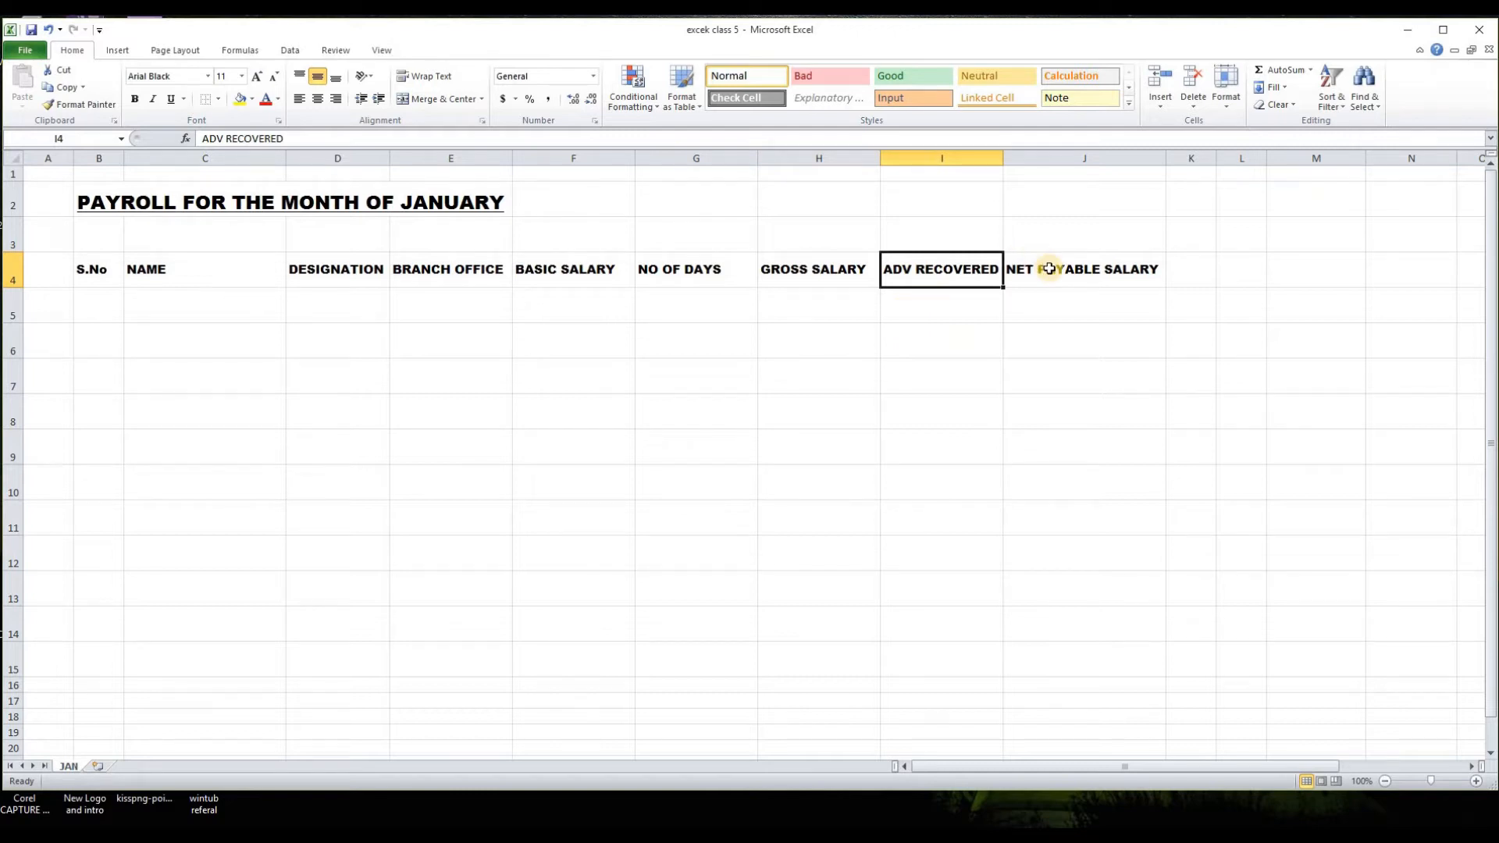
{"action": "key", "text": "Right"}
{"action": "left_click", "coordinate": [1060, 308]}
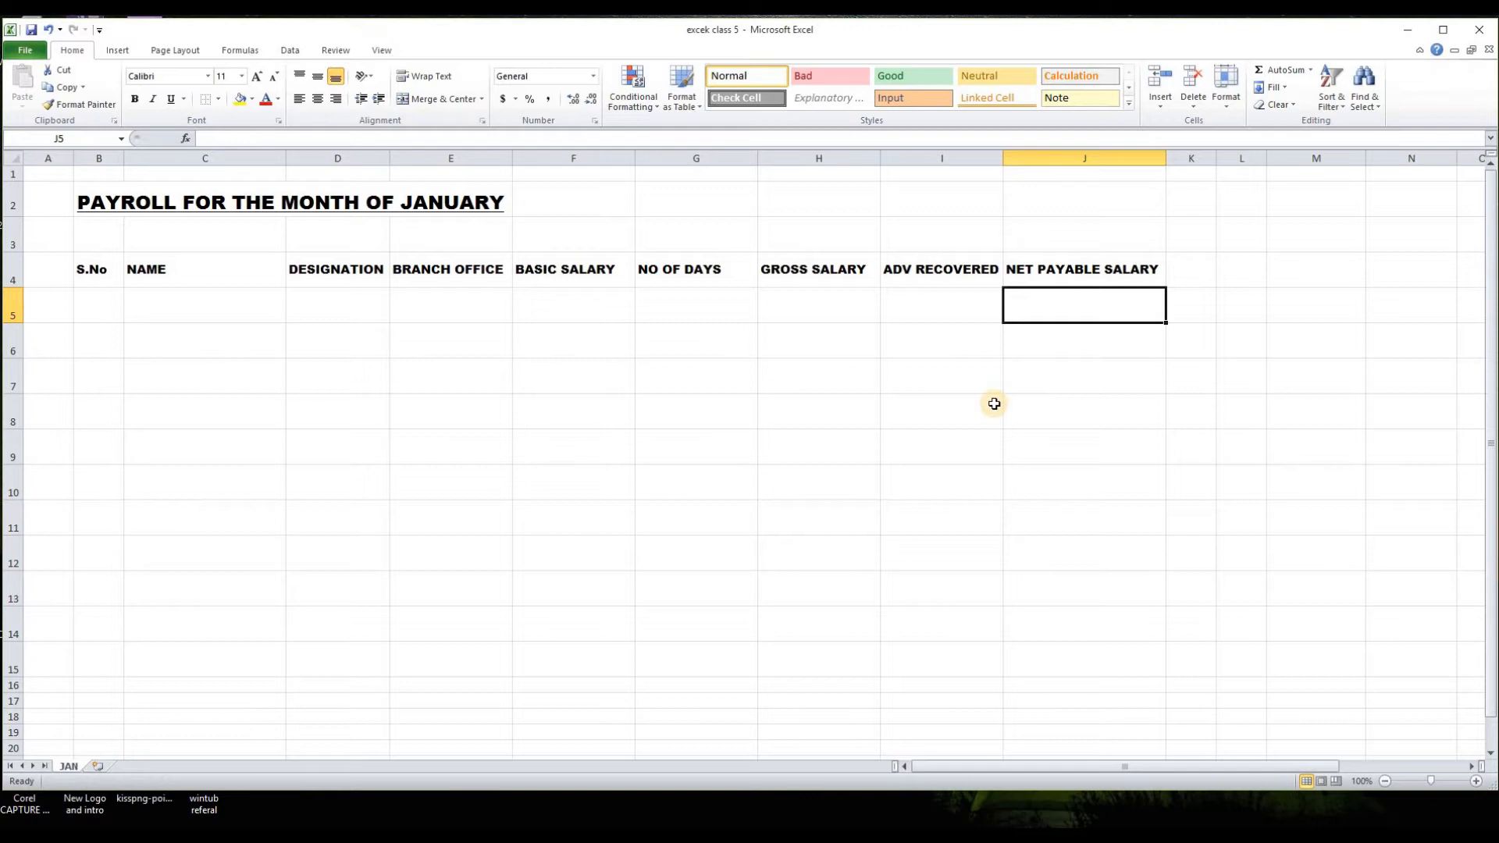
Step: Apply all borders to the payroll table range B4:J15
{"action": "left_click_drag", "start_coordinate": [90, 274], "coordinate": [1116, 667]}
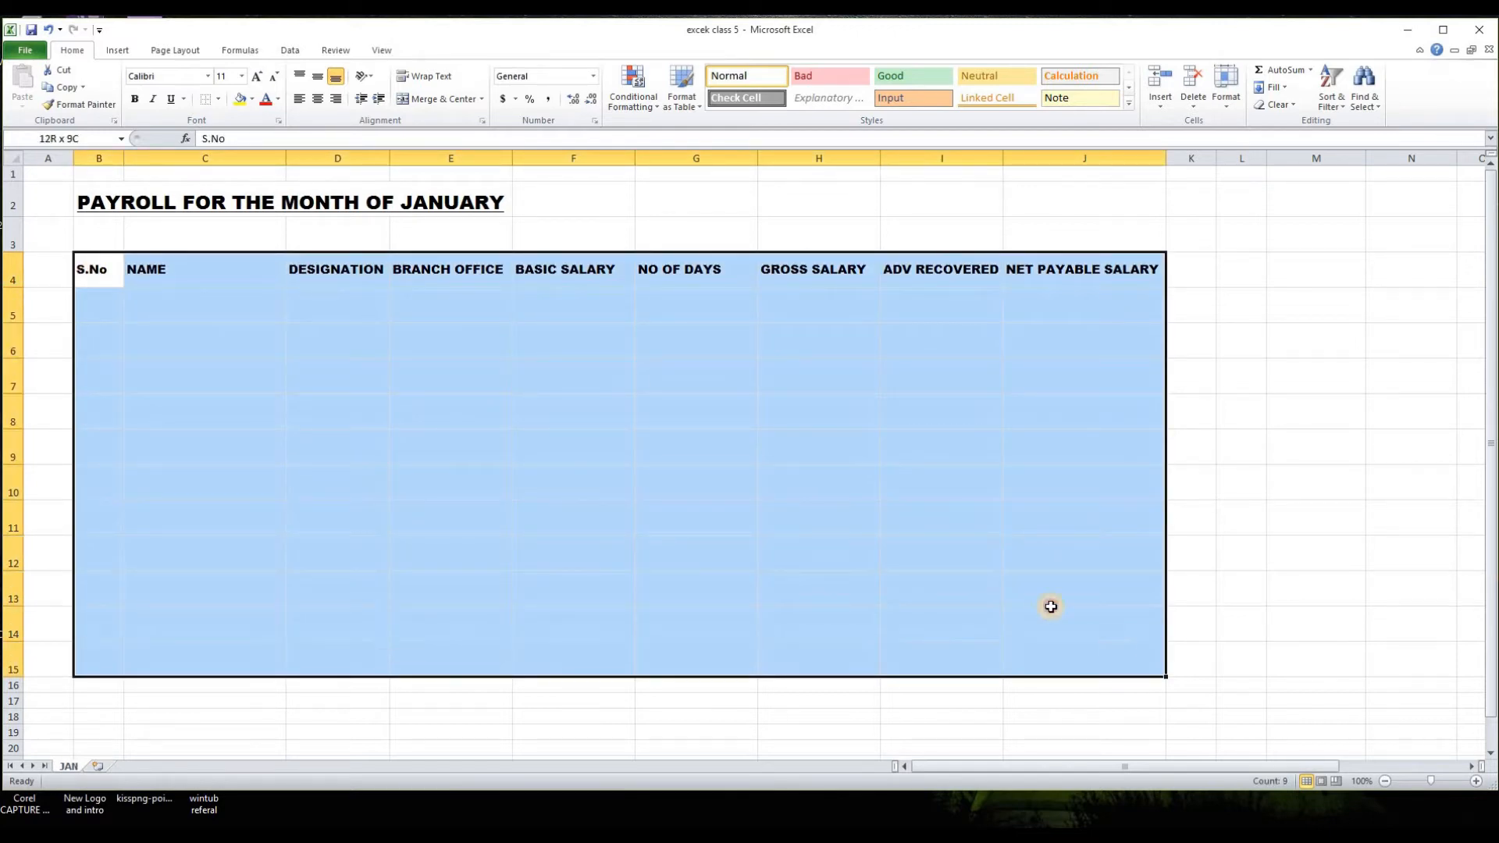
{"action": "left_click", "coordinate": [219, 104]}
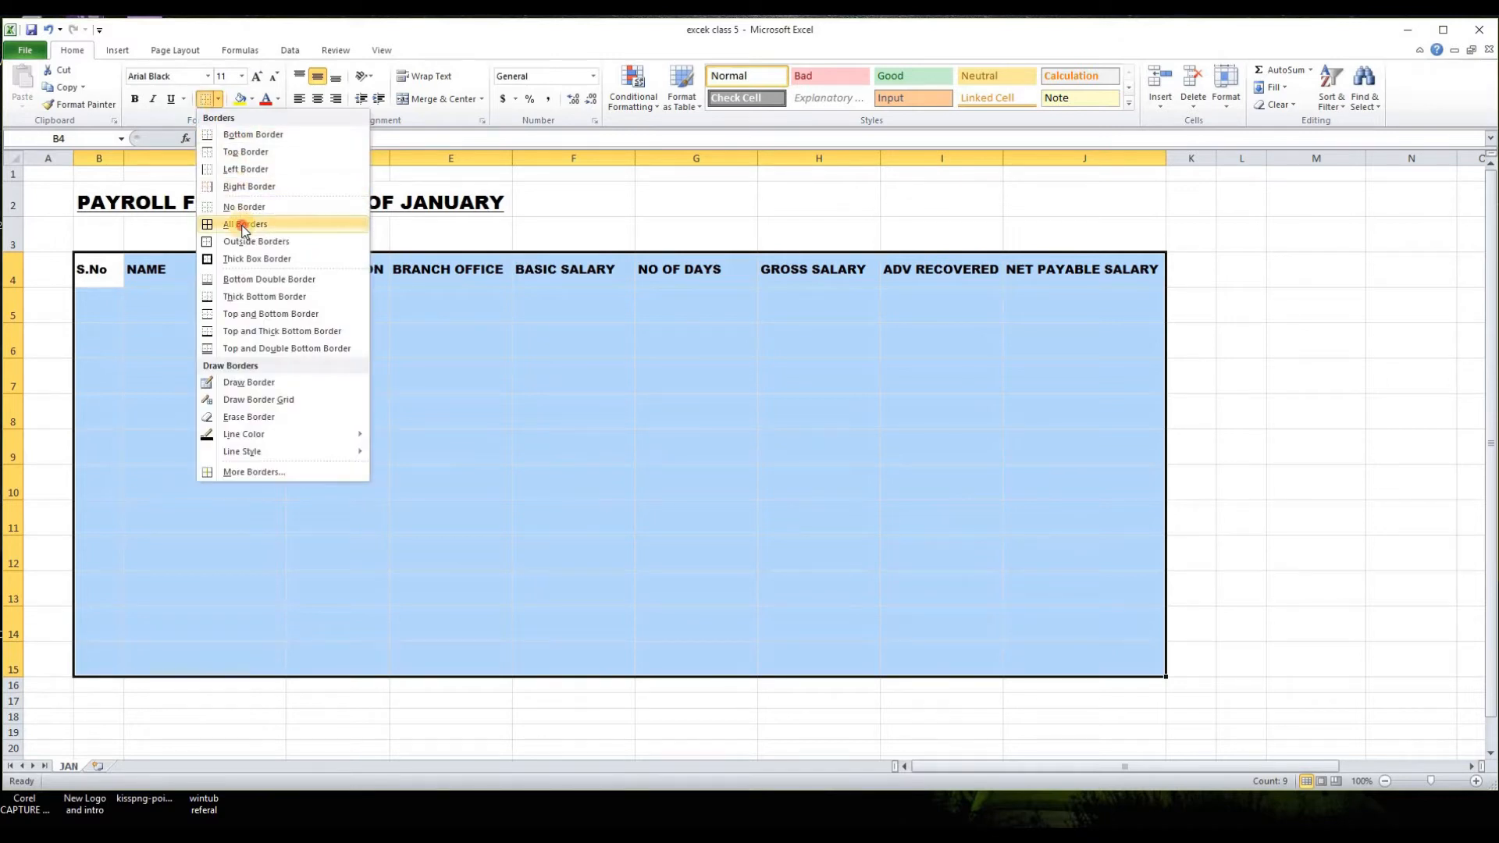
{"action": "left_click", "coordinate": [239, 223]}
{"action": "left_click", "coordinate": [1227, 420]}
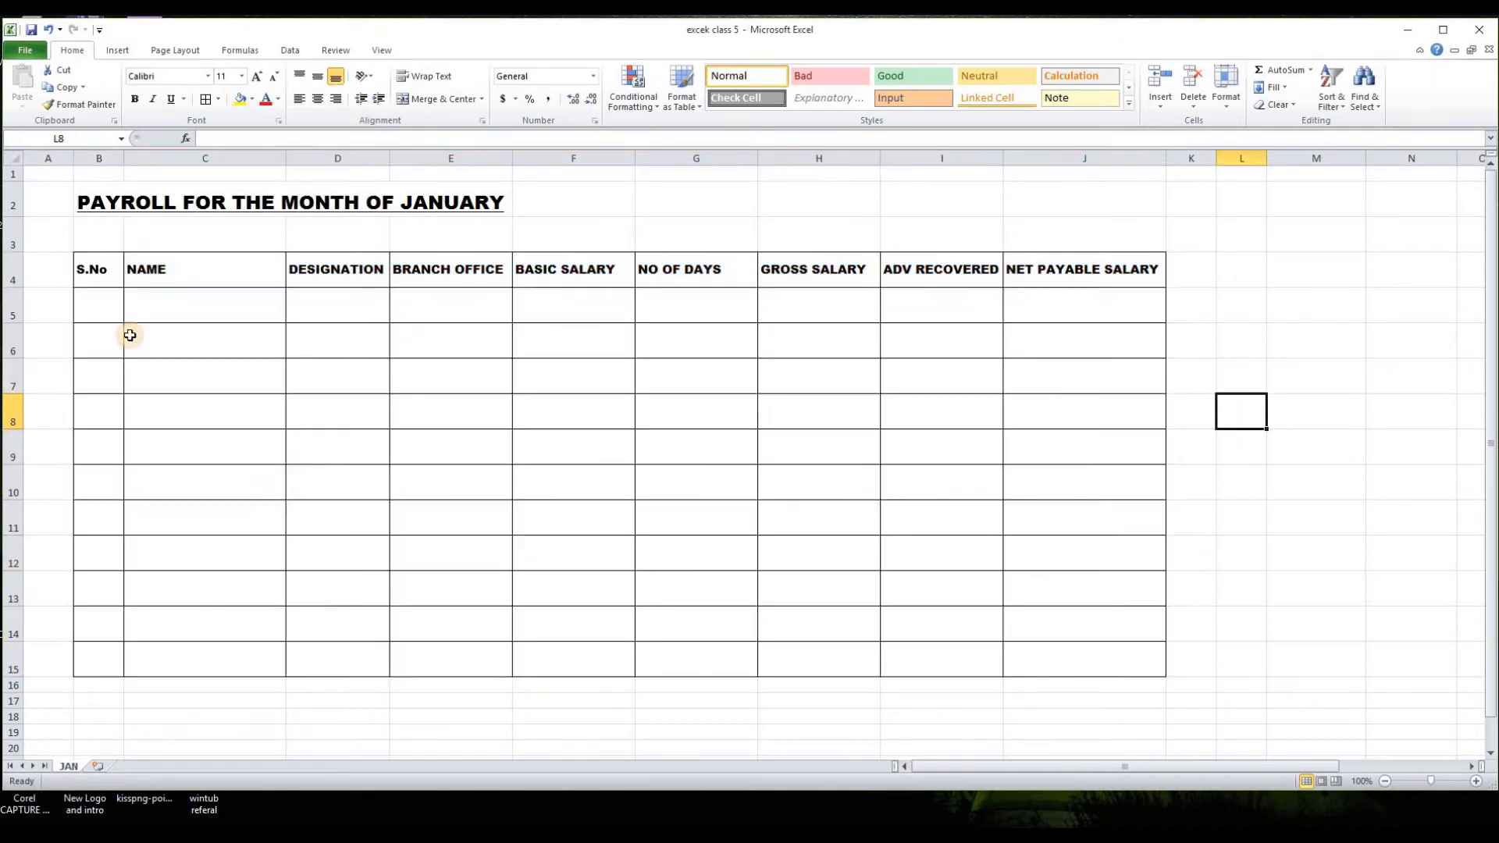
Step: Merge and center the payroll title across B2:J2 and align it vertically to the middle
{"action": "left_click", "coordinate": [119, 206]}
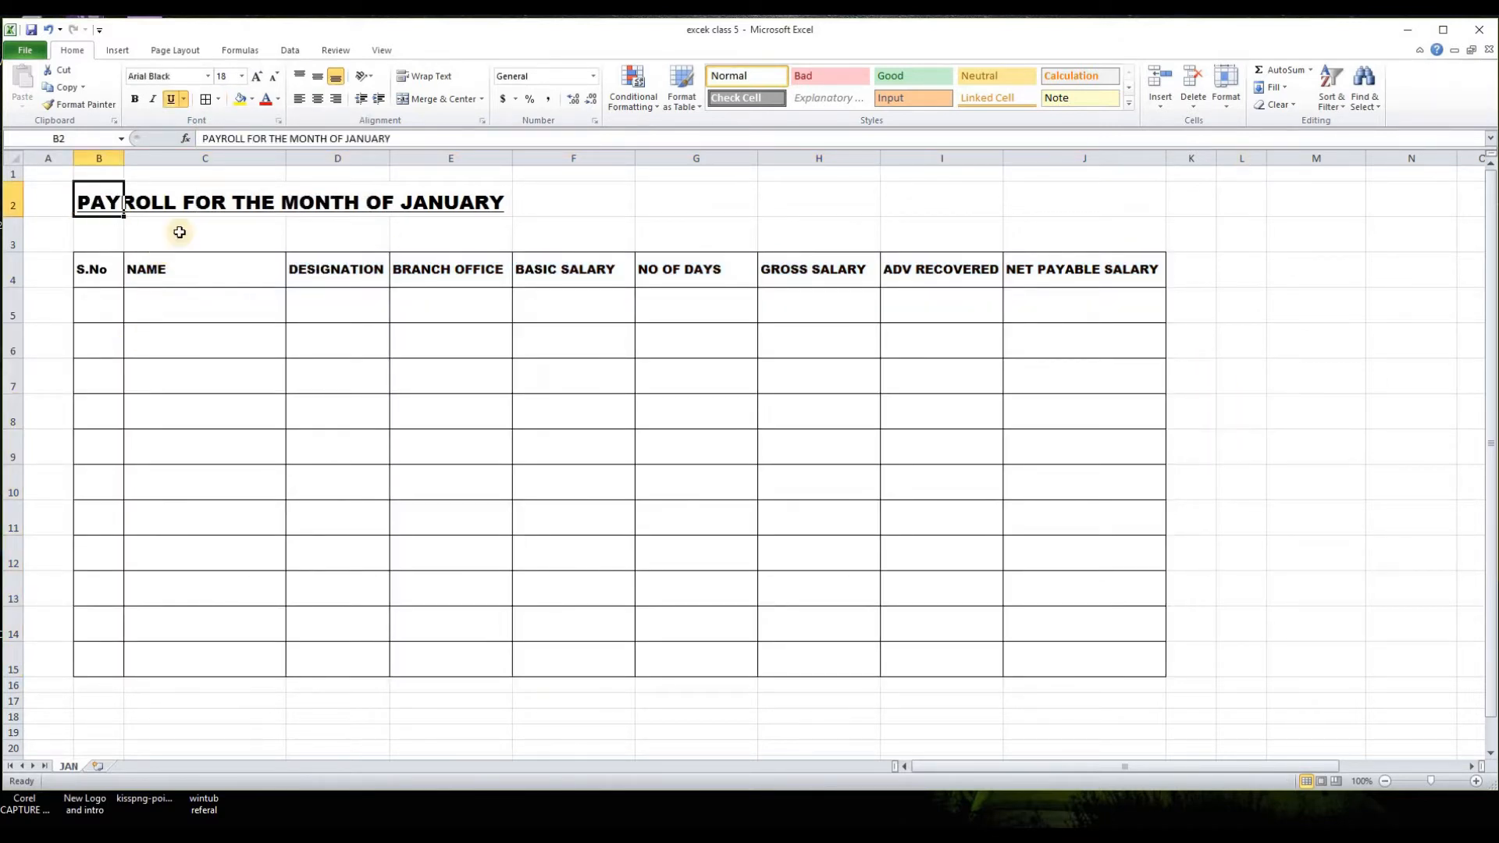
{"action": "left_click", "coordinate": [1234, 450]}
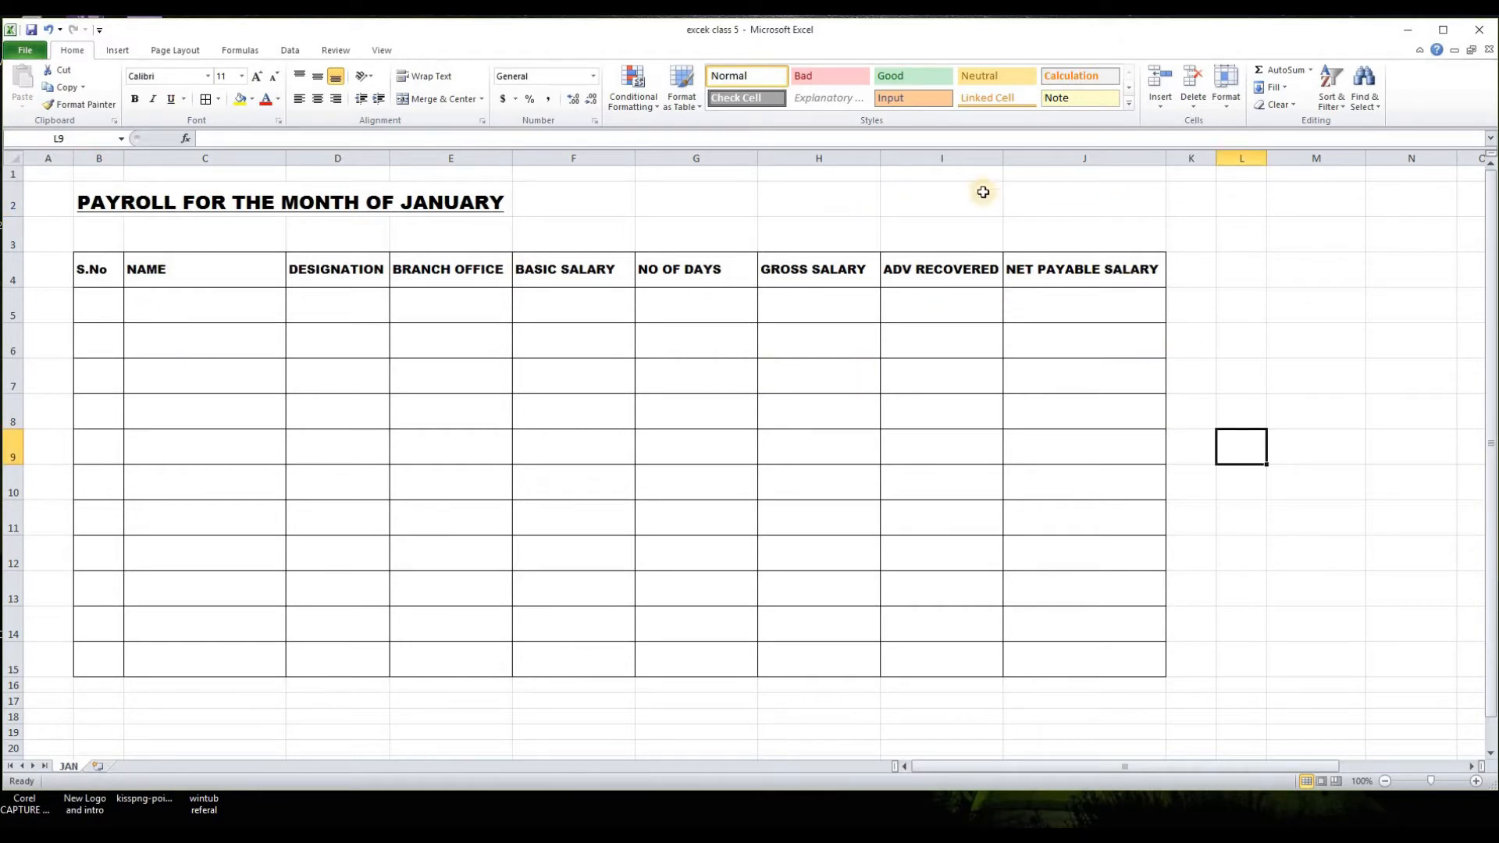
{"action": "left_click_drag", "start_coordinate": [1046, 199], "coordinate": [113, 202]}
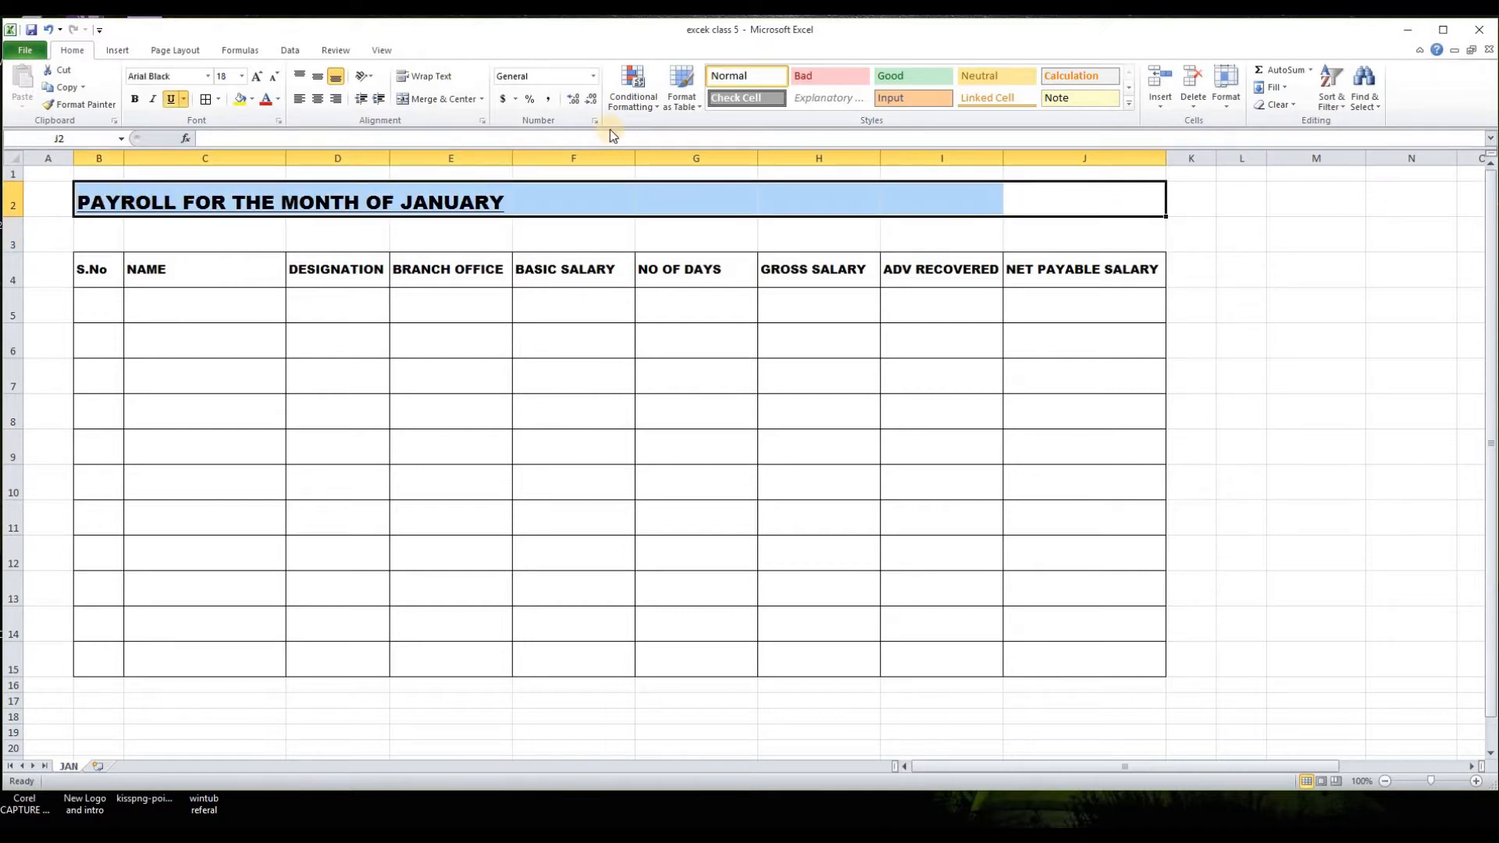
{"action": "left_click", "coordinate": [428, 98]}
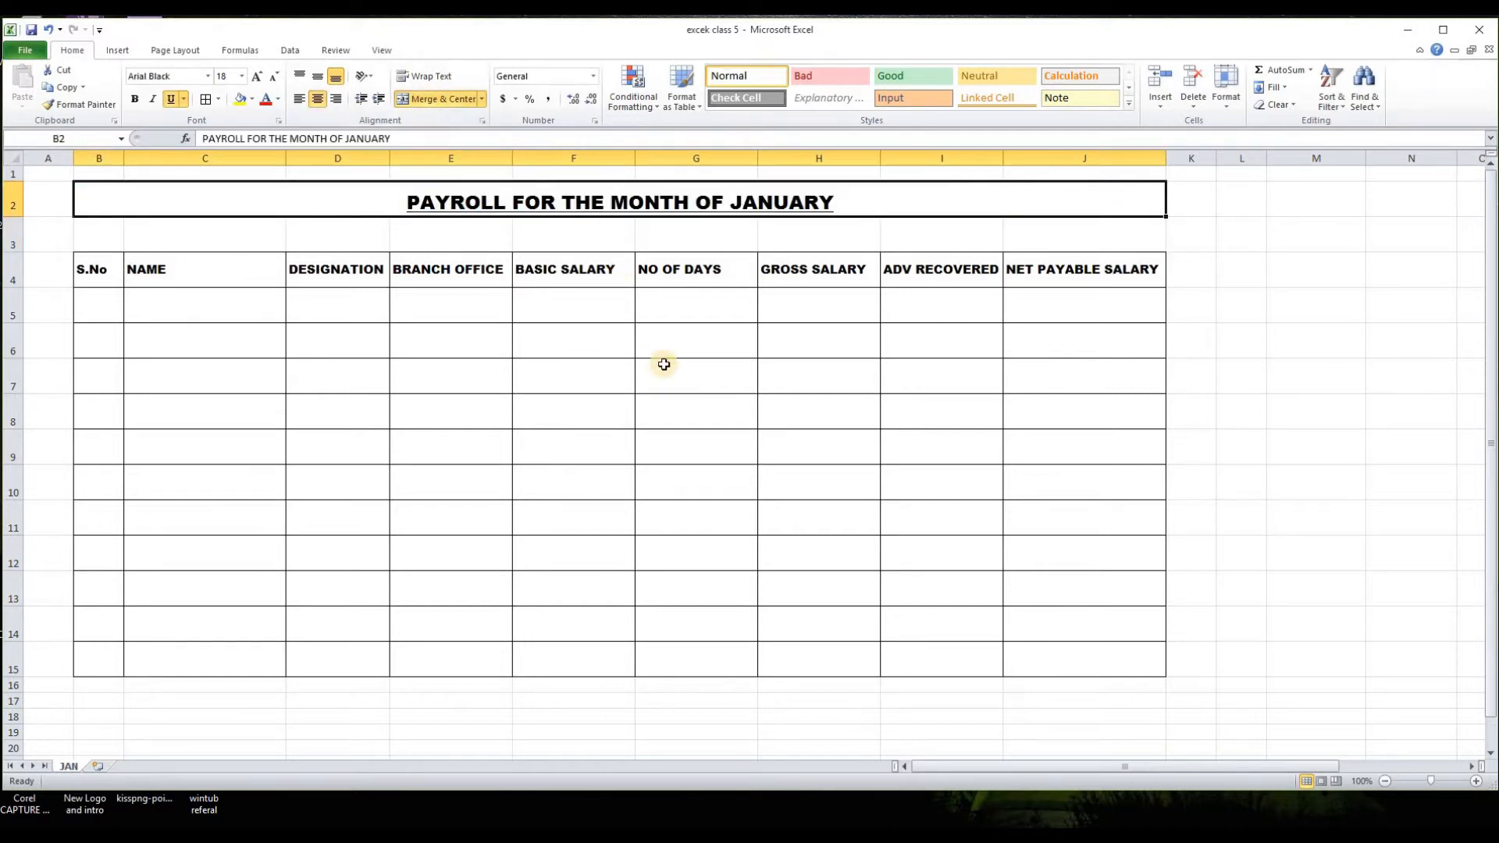
{"action": "left_click", "coordinate": [317, 75]}
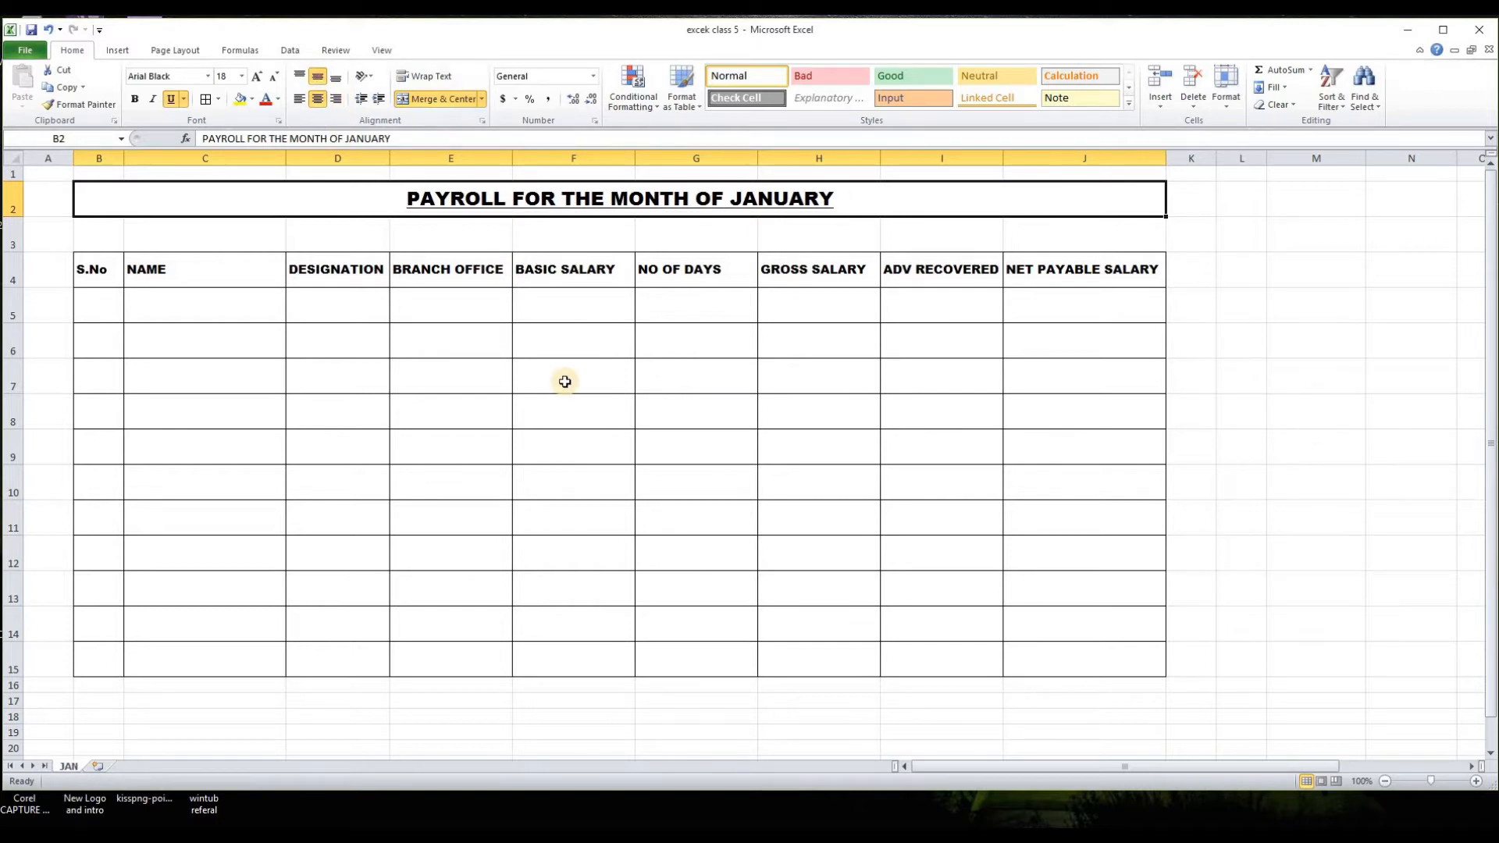
{"action": "left_click", "coordinate": [564, 381]}
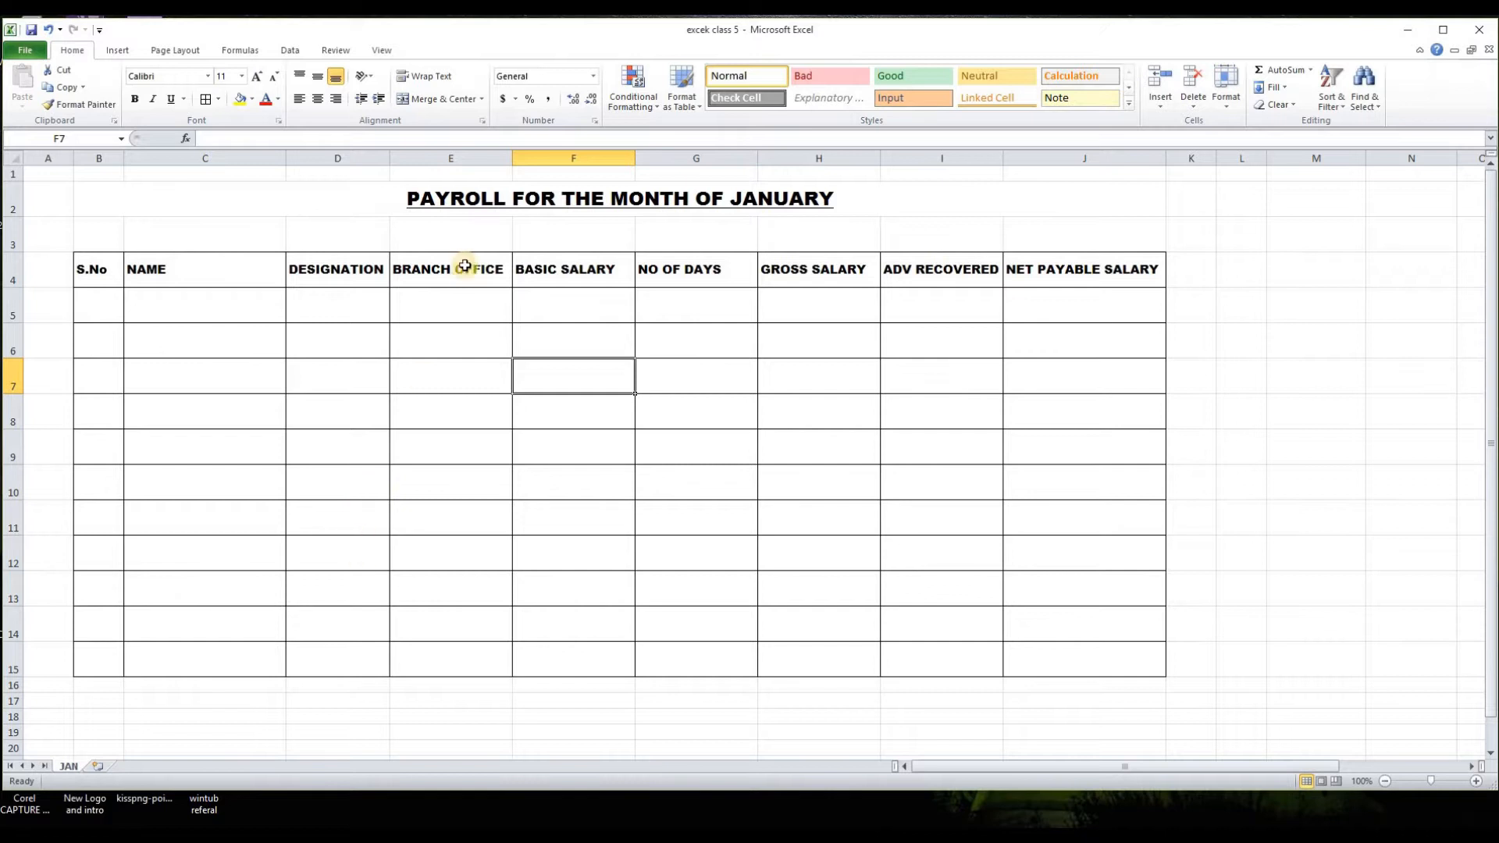
Step: Copy the employee data in S4:V14 into the payroll table starting at the first NAME cell, C5
{"action": "left_click_drag", "start_coordinate": [987, 767], "coordinate": [1155, 771]}
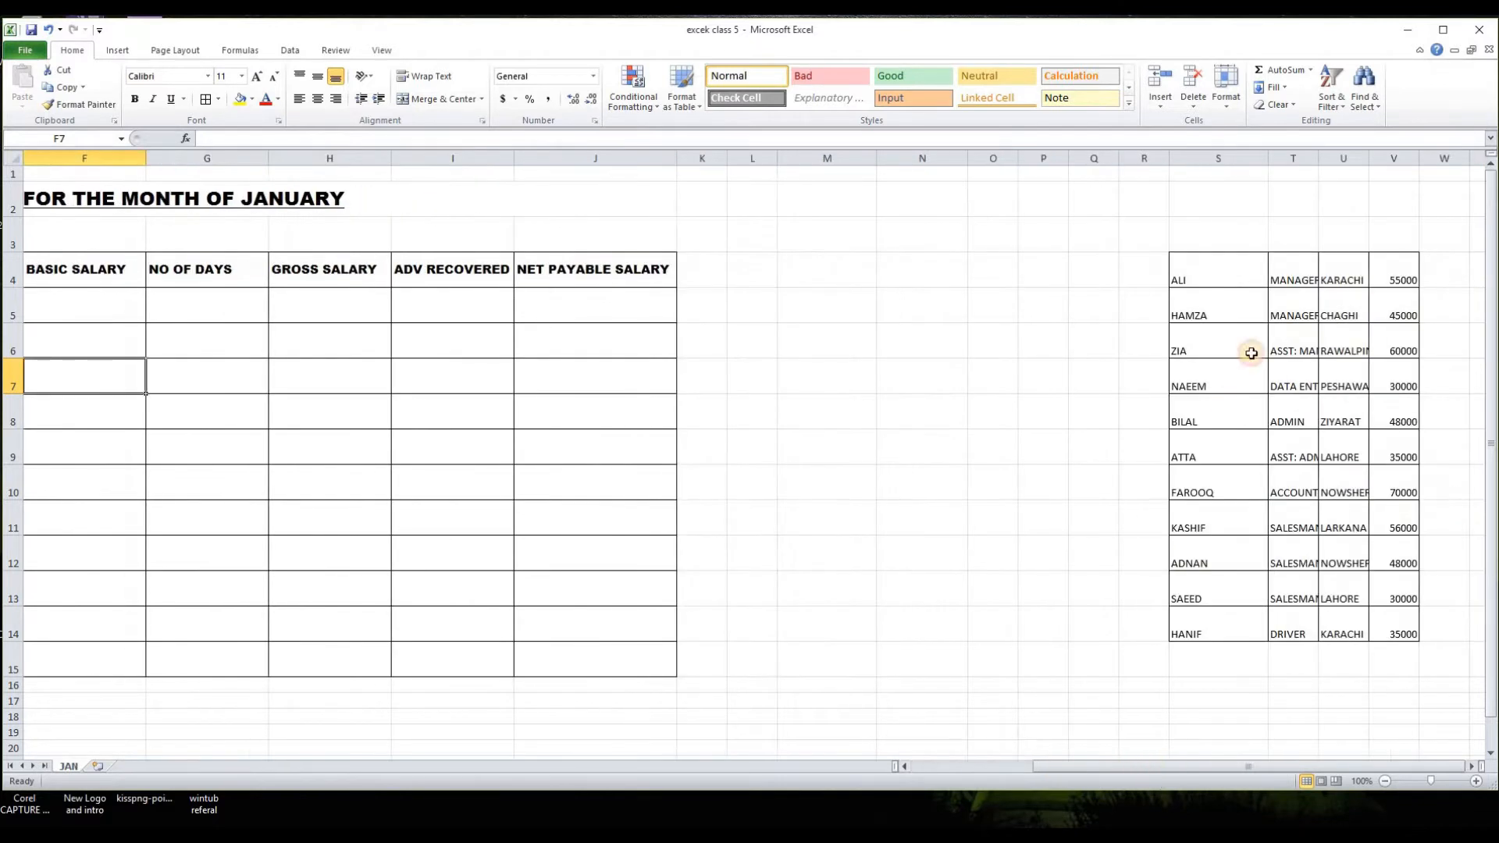
{"action": "left_click_drag", "start_coordinate": [1178, 278], "coordinate": [1397, 634]}
{"action": "right_click", "coordinate": [1225, 441]}
{"action": "left_click", "coordinate": [1264, 466]}
{"action": "left_click", "coordinate": [105, 308]}
{"action": "left_click_drag", "start_coordinate": [1131, 768], "coordinate": [1067, 769]}
{"action": "right_click", "coordinate": [130, 310]}
{"action": "left_click", "coordinate": [164, 377]}
{"action": "left_click", "coordinate": [383, 716]}
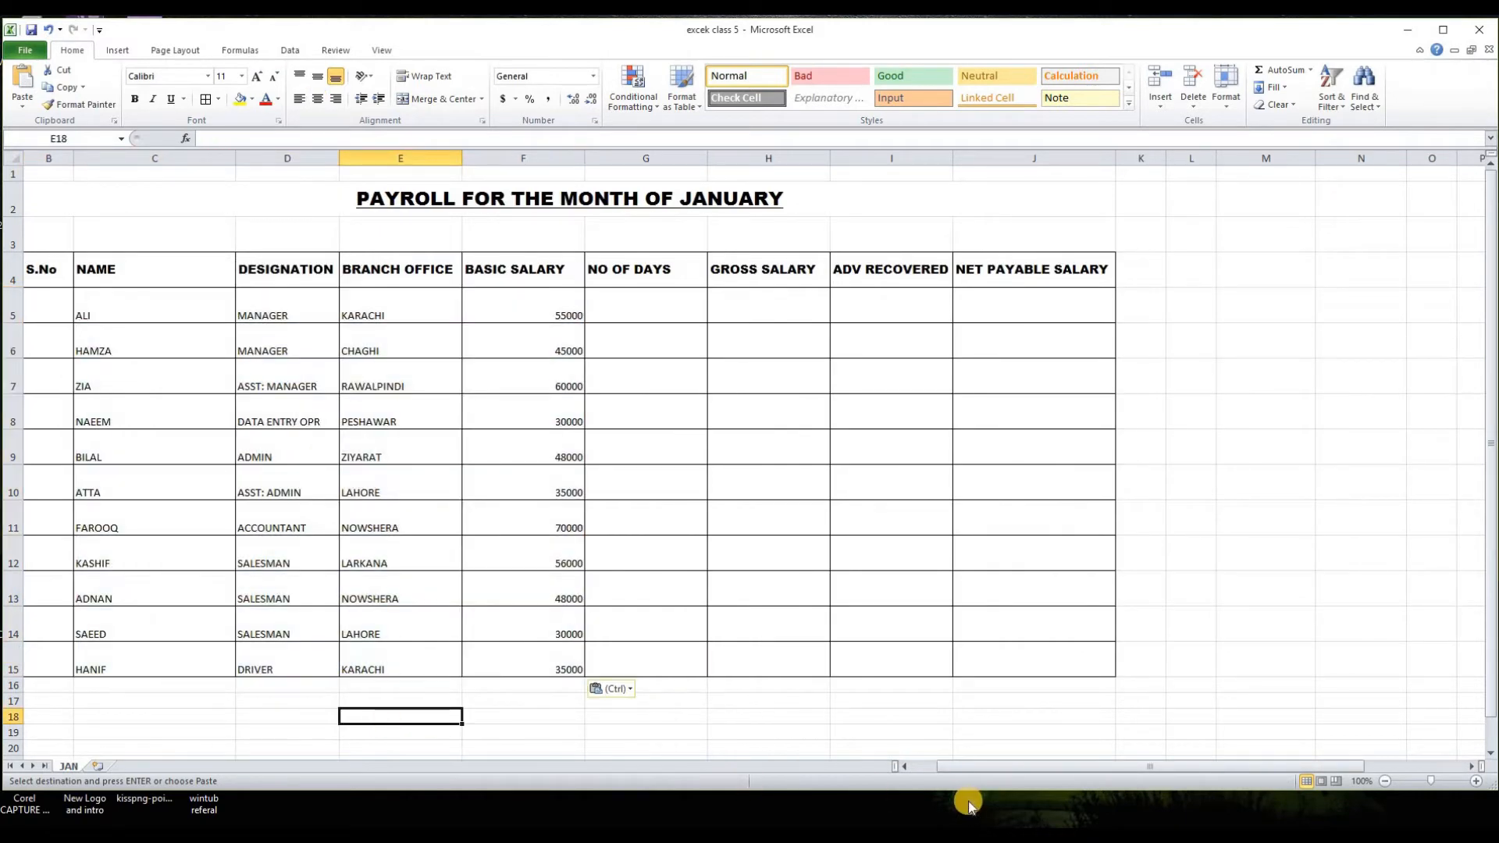
{"action": "left_click_drag", "start_coordinate": [986, 768], "coordinate": [958, 766]}
{"action": "left_click", "coordinate": [223, 700]}
Step: Number the S.No column from 1 to 11 in B5:B15 with a fill series
{"action": "left_click", "coordinate": [92, 316]}
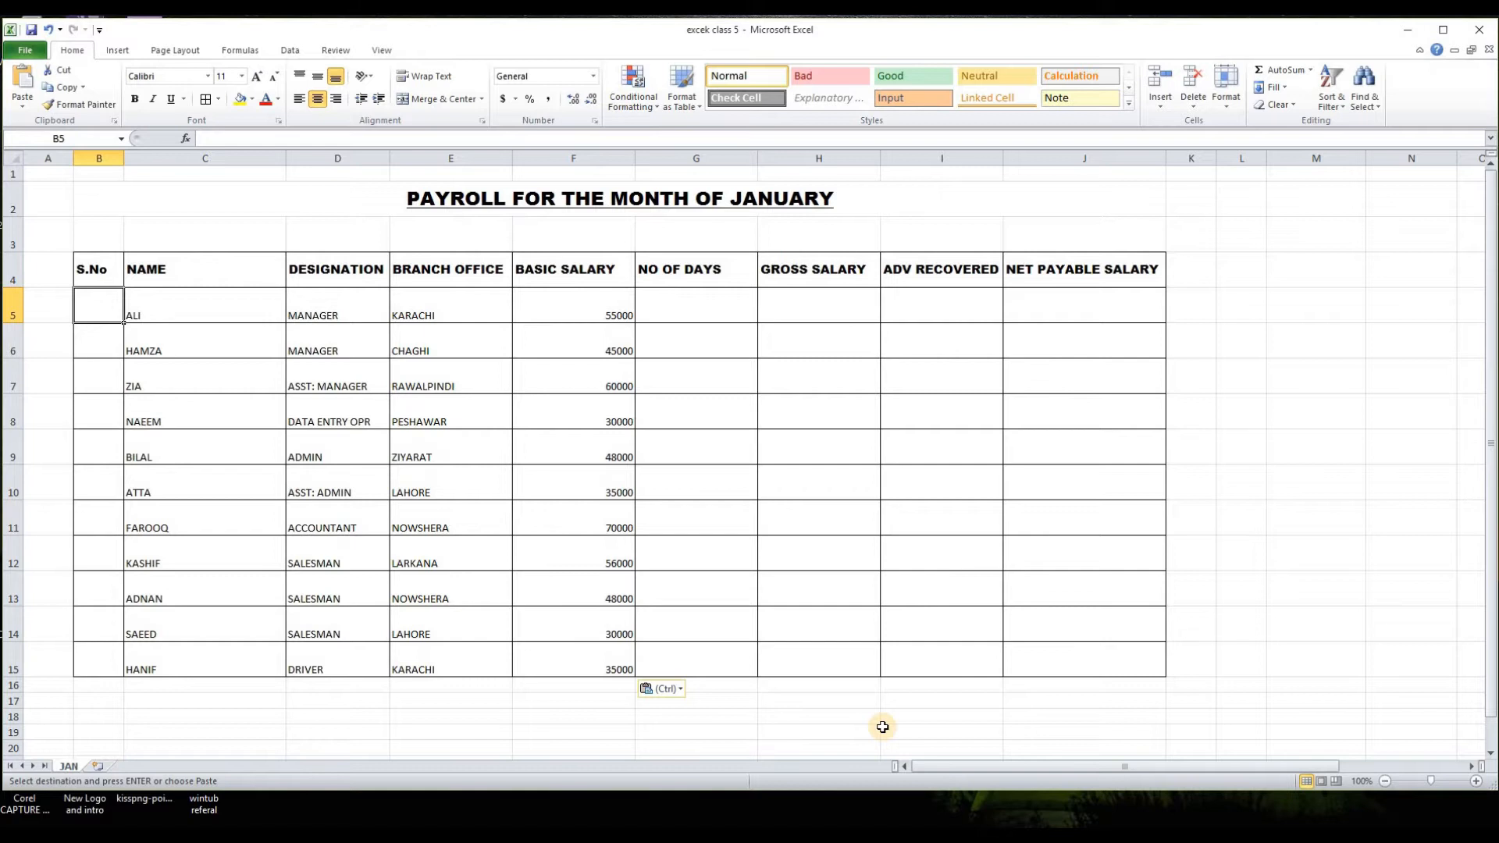
{"action": "type", "text": "1"}
{"action": "key", "text": "Return"}
{"action": "left_click", "coordinate": [90, 312]}
{"action": "left_click_drag", "start_coordinate": [126, 322], "coordinate": [112, 669]}
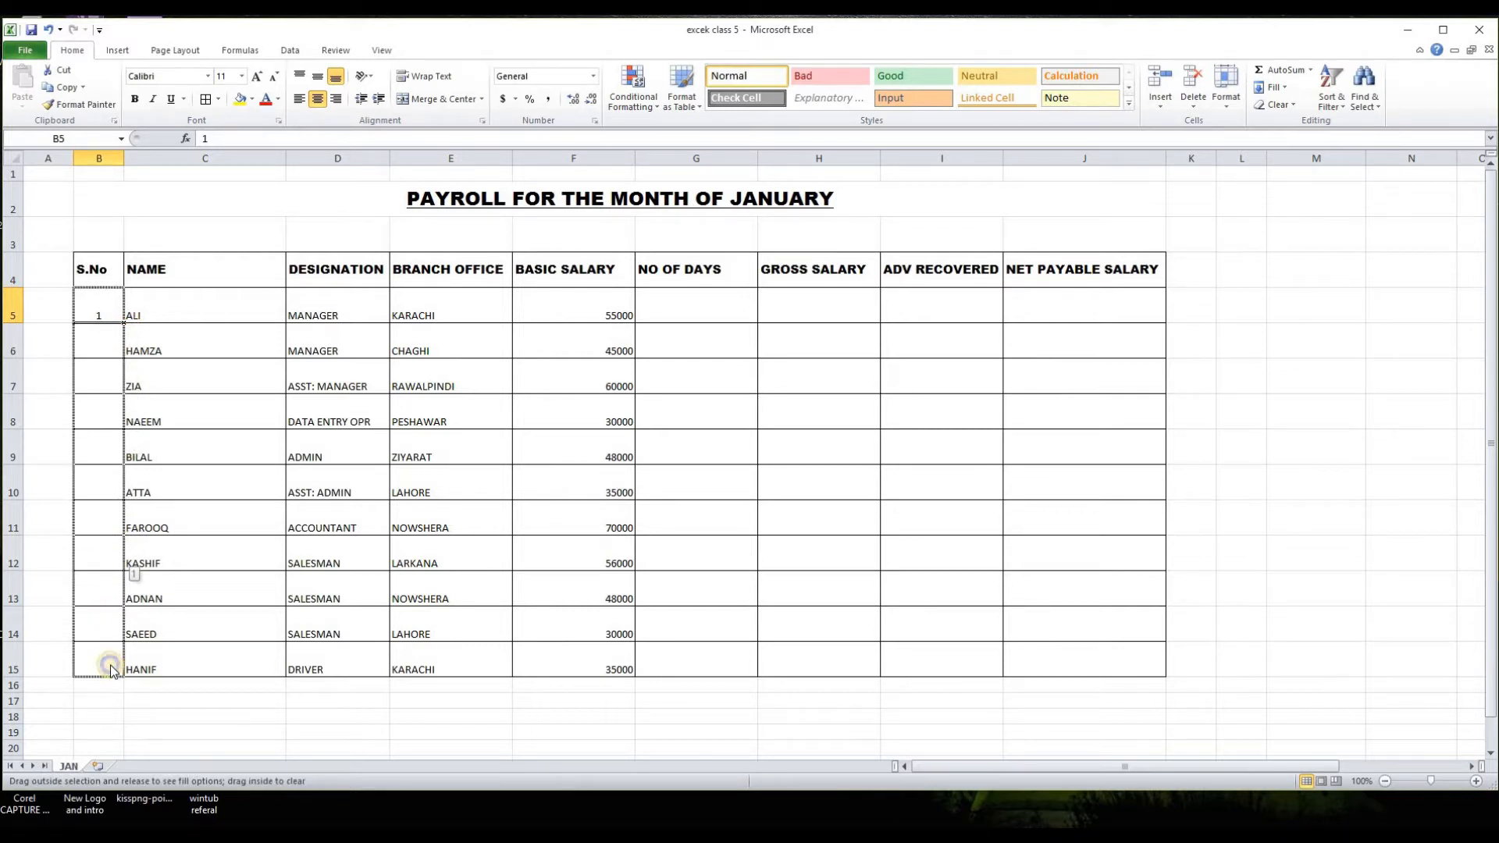
{"action": "left_click_drag", "start_coordinate": [112, 671], "coordinate": [112, 671]}
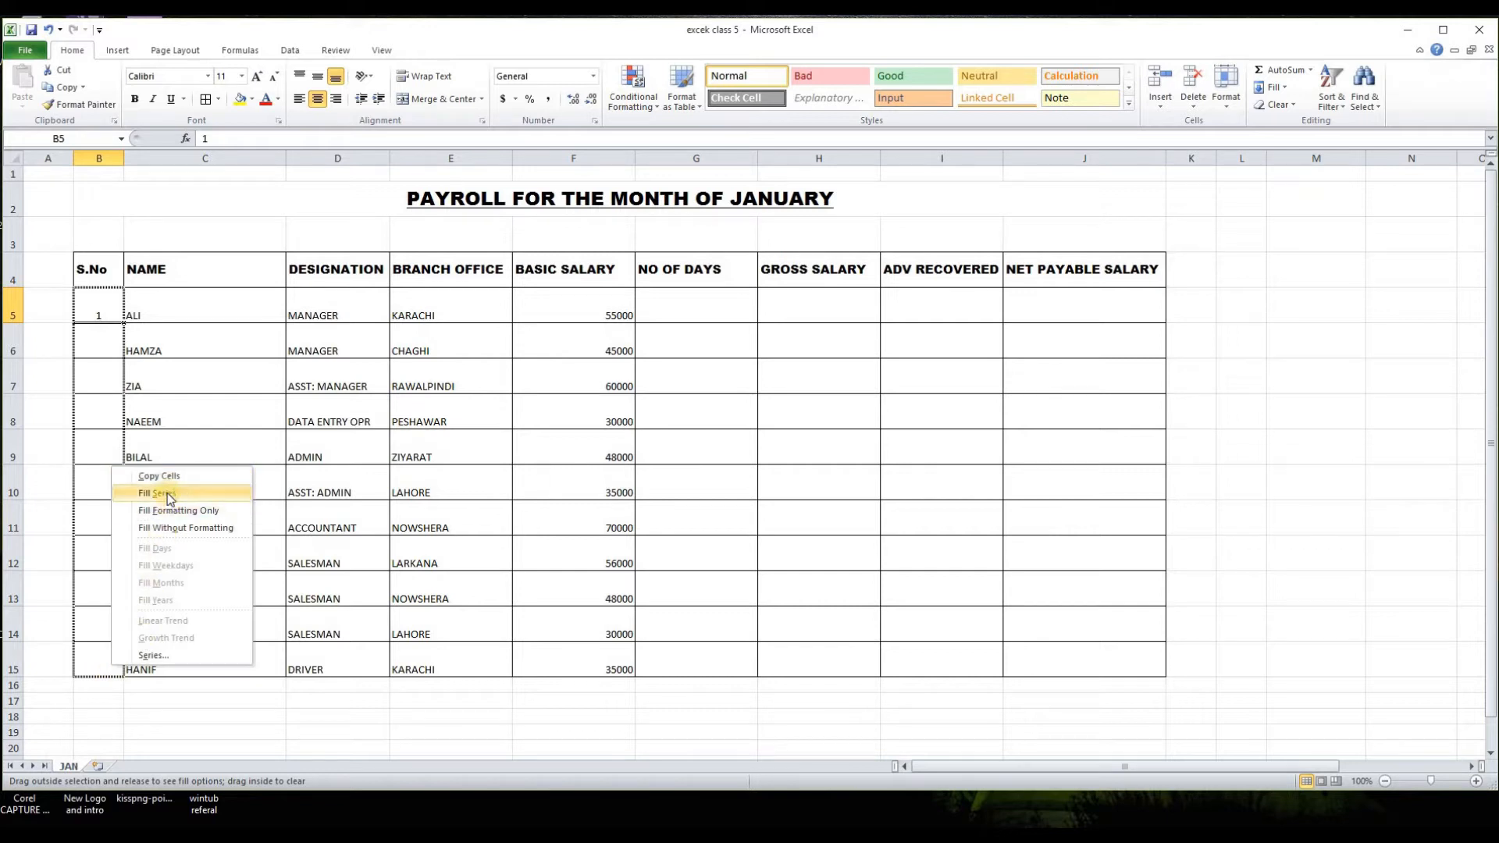
{"action": "left_click", "coordinate": [167, 492]}
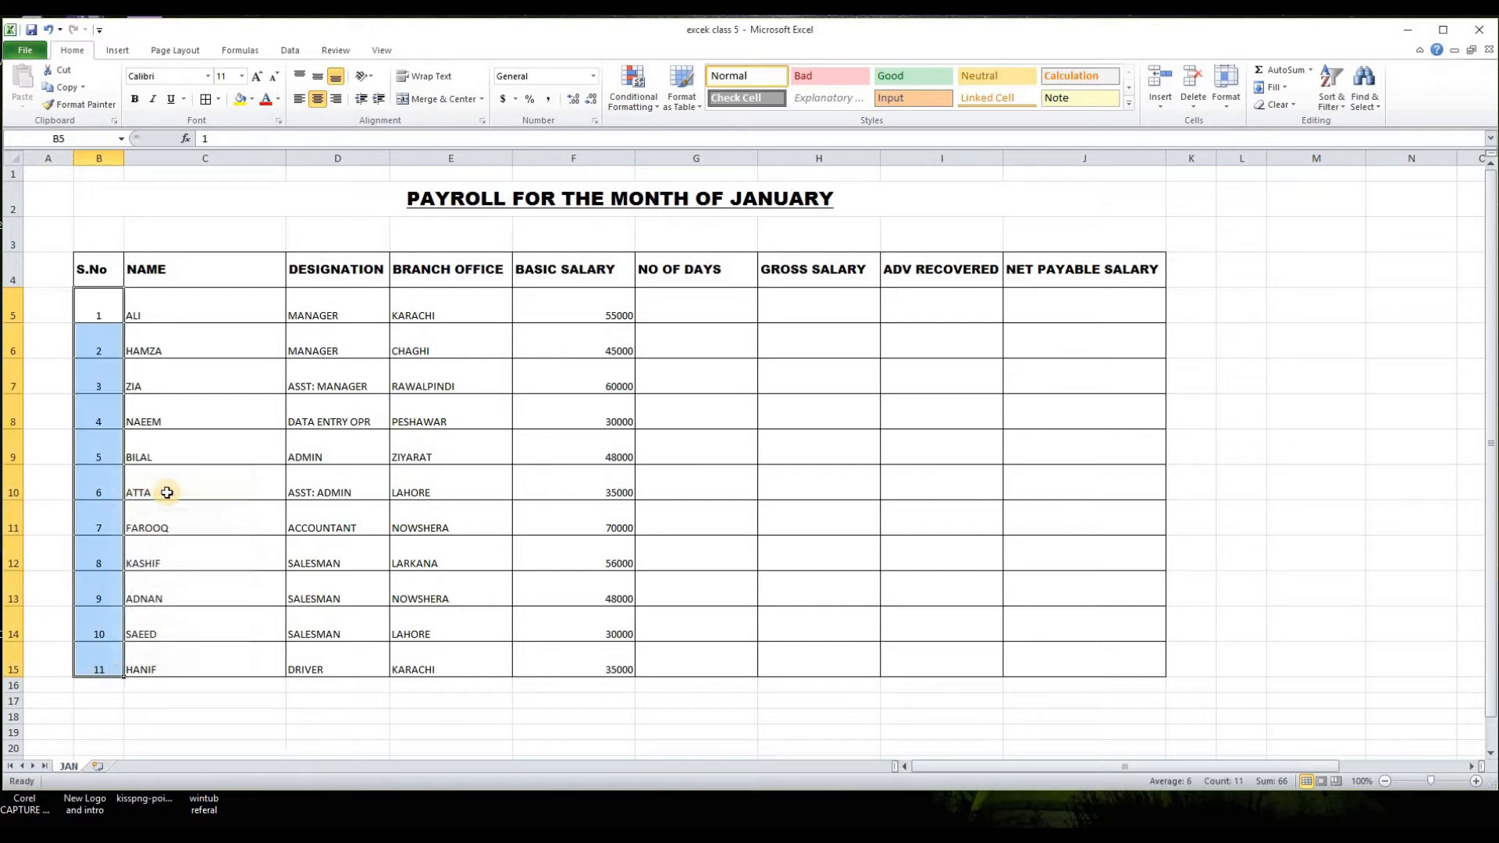
{"action": "left_click", "coordinate": [148, 724]}
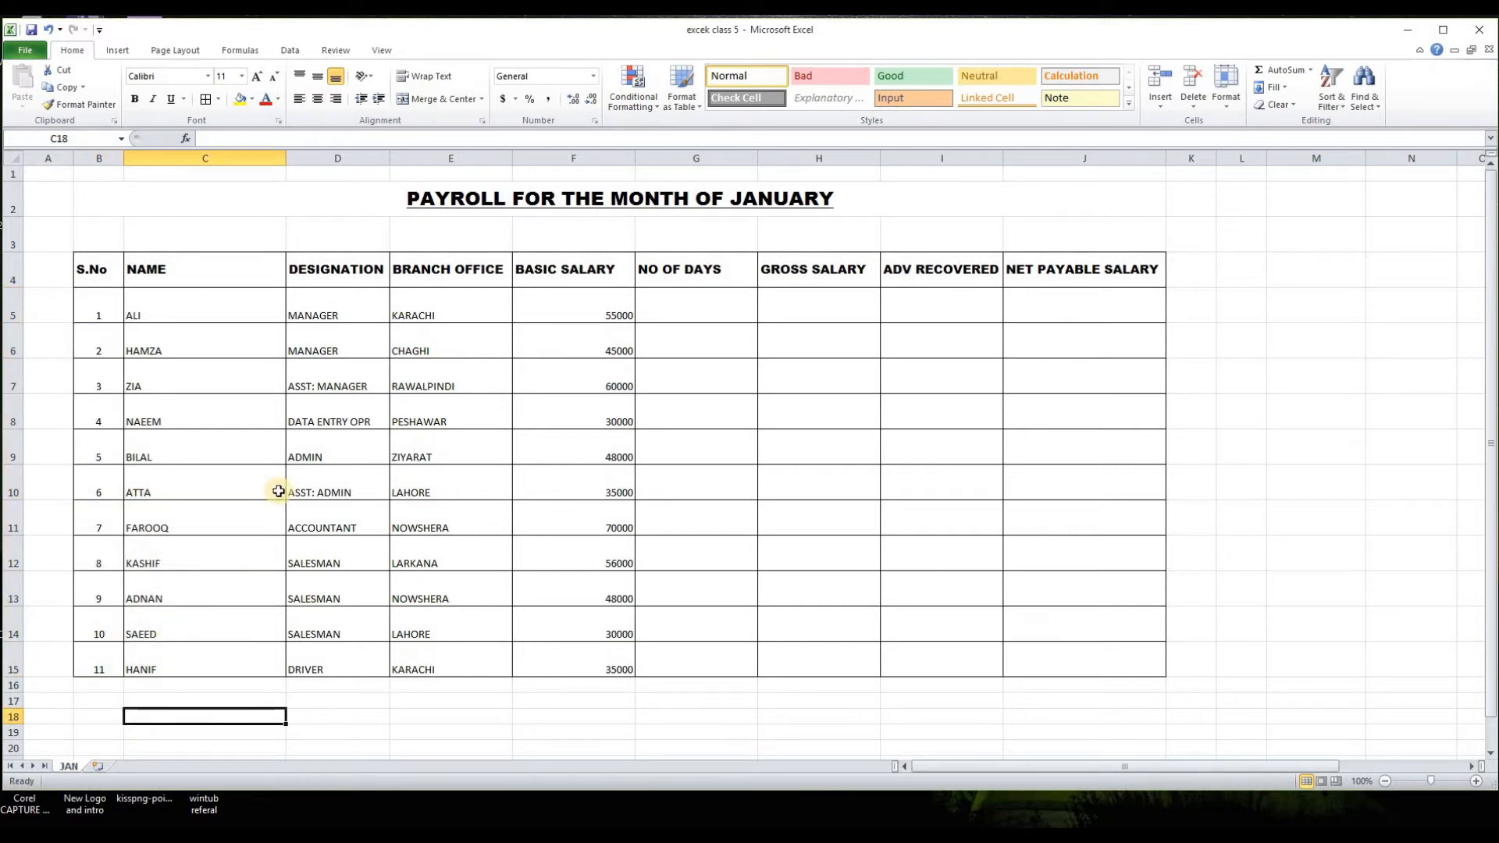
Step: Add a new worksheet and enter "ATTENDANCE SHEET" in A1 and "FOR THE MONTH OF JANUARY" in A2
{"action": "left_click", "coordinate": [676, 311]}
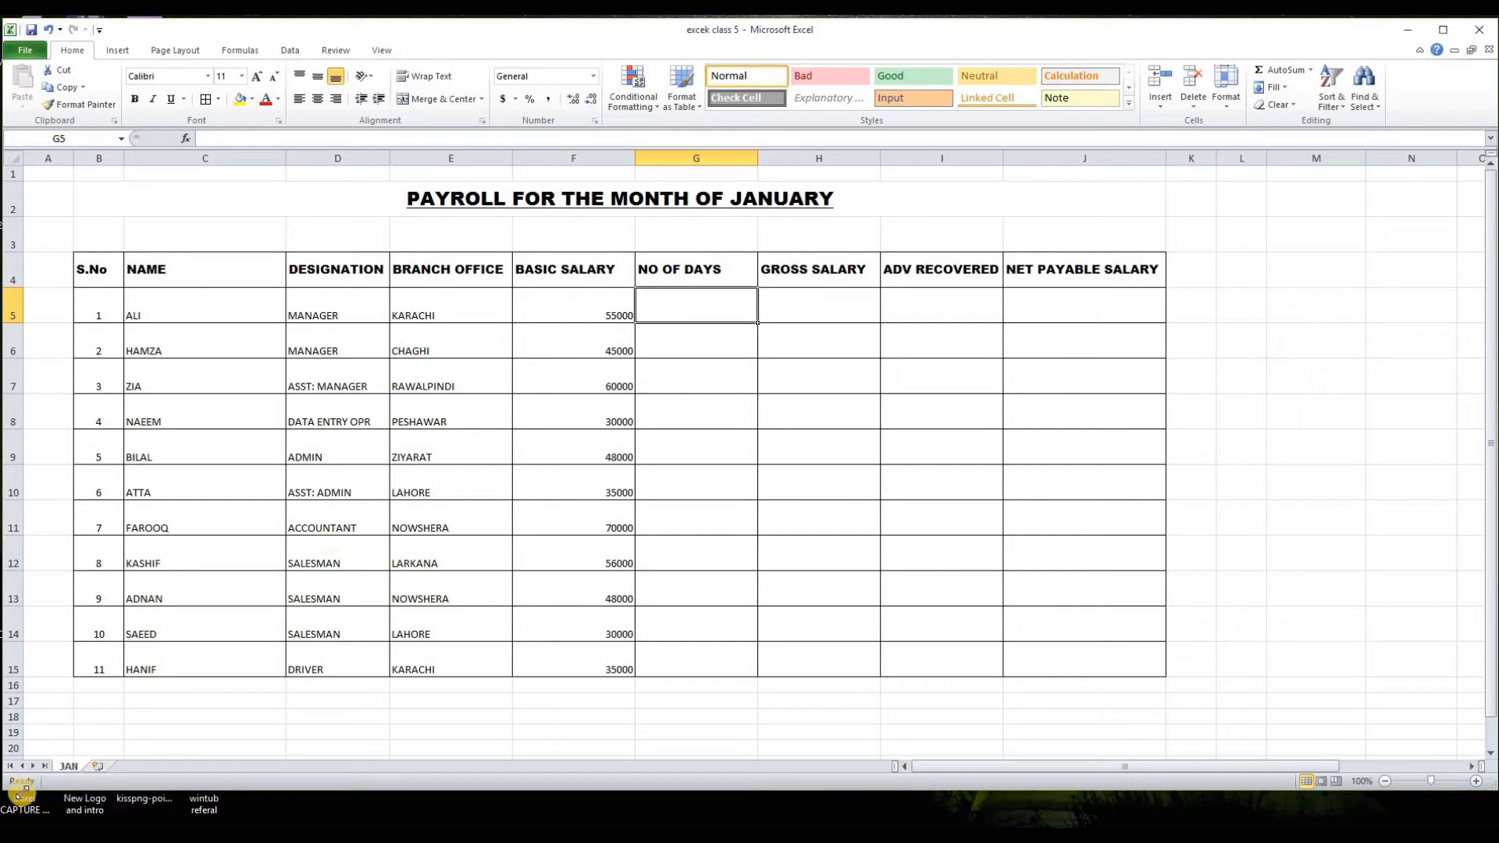
{"action": "left_click", "coordinate": [97, 766]}
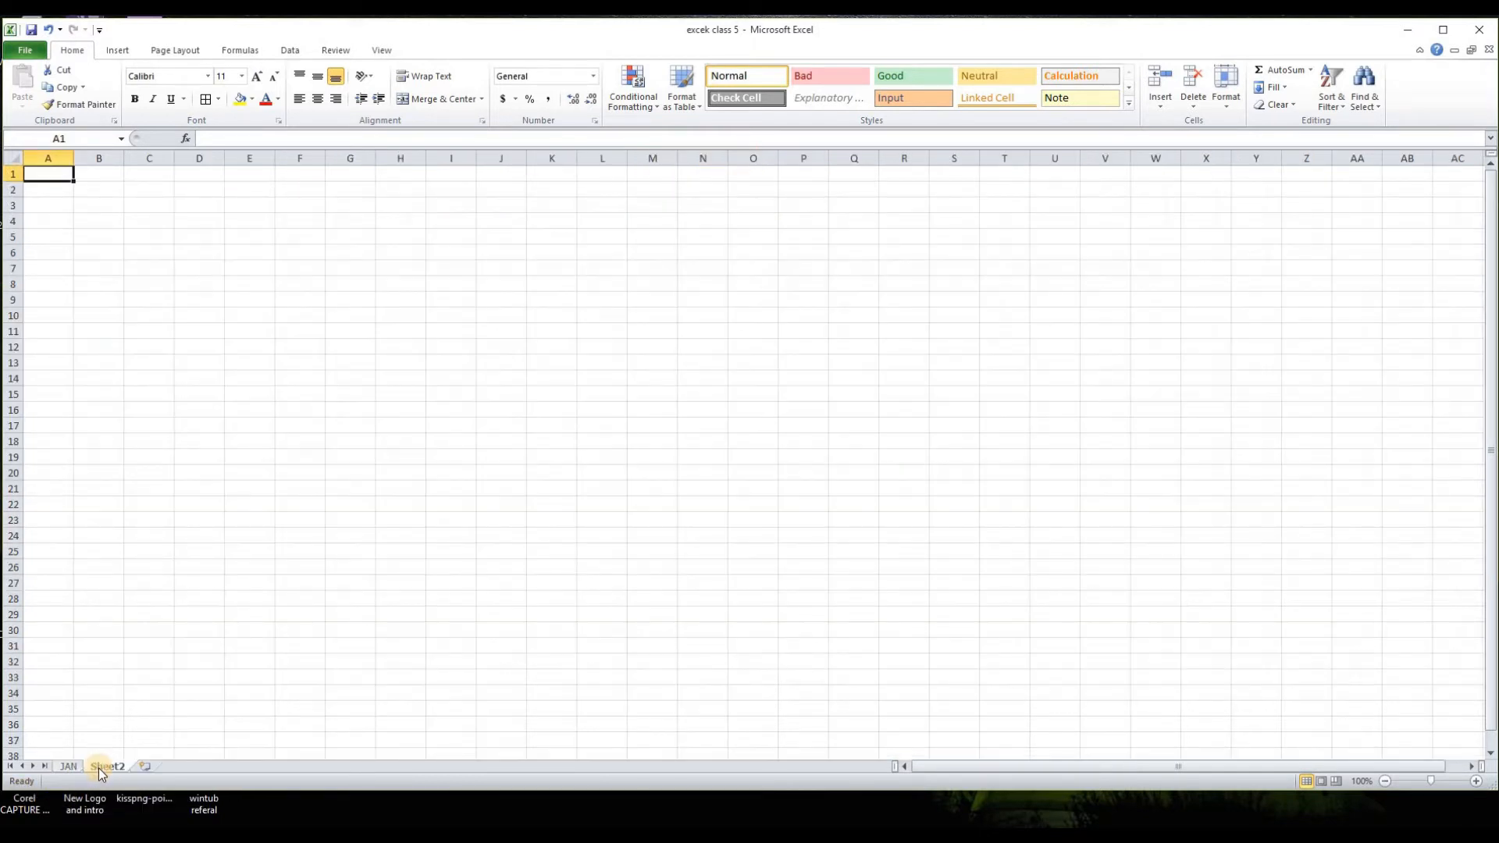
{"action": "type", "text": "ATTENDANCE SHEET"}
{"action": "key", "text": "Return"}
{"action": "type", "text": "FOR THE MONTH OF JANUARY"}
{"action": "key", "text": "Return"}
{"action": "key", "text": "Return"}
Step: Enter NAME in A4 and number the days across row 4 from B4 as a fill series ending at 31
{"action": "type", "text": "NAME"}
{"action": "key", "text": "Tab"}
{"action": "type", "text": "1"}
{"action": "key", "text": "Tab"}
{"action": "left_click", "coordinate": [92, 221]}
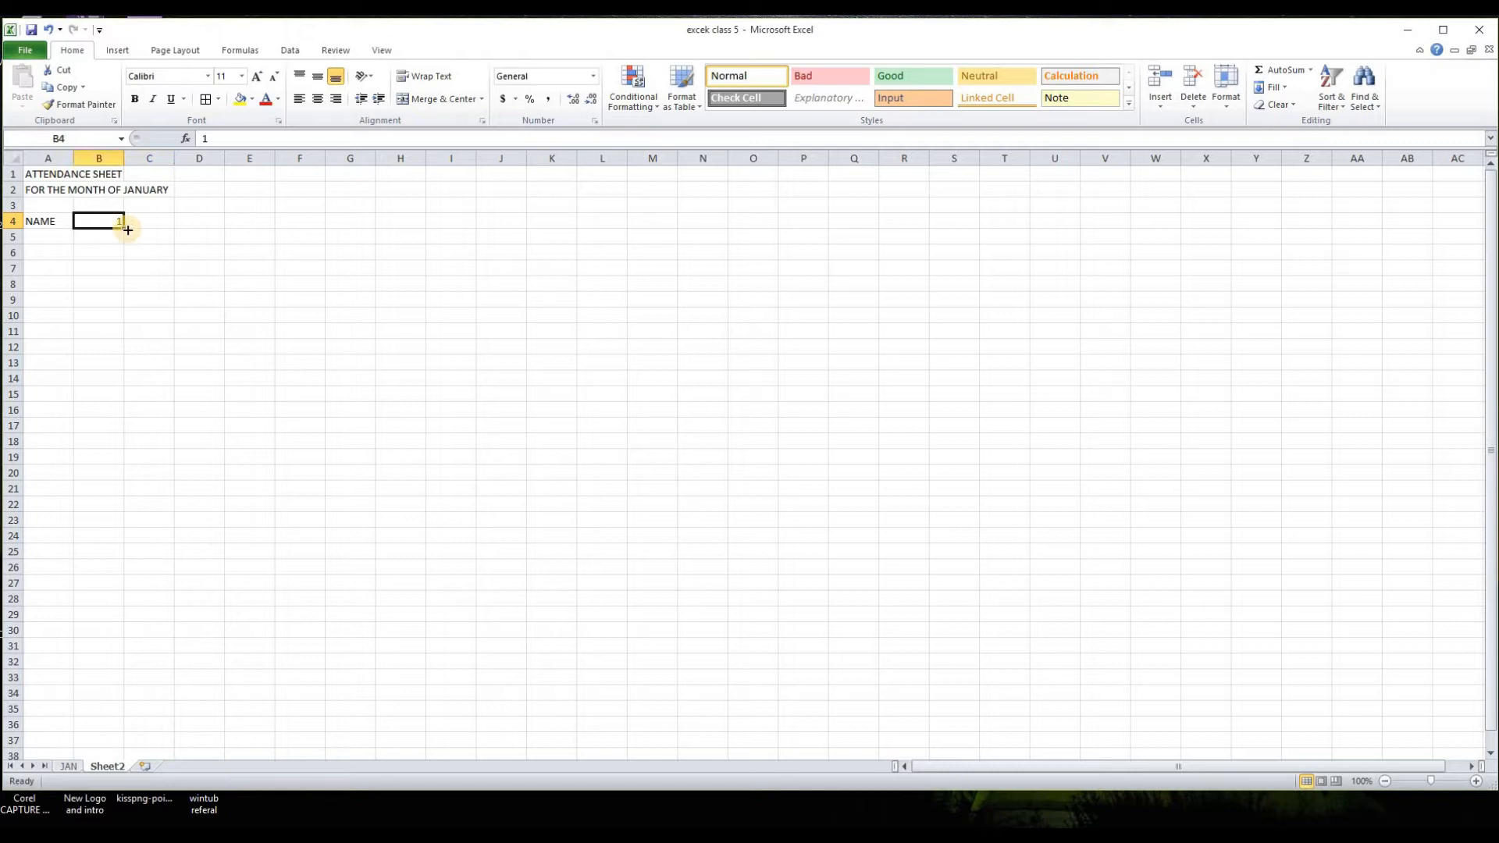
{"action": "left_click_drag", "start_coordinate": [127, 231], "coordinate": [1464, 232]}
{"action": "left_click", "coordinate": [1302, 245]}
{"action": "left_click", "coordinate": [1382, 258]}
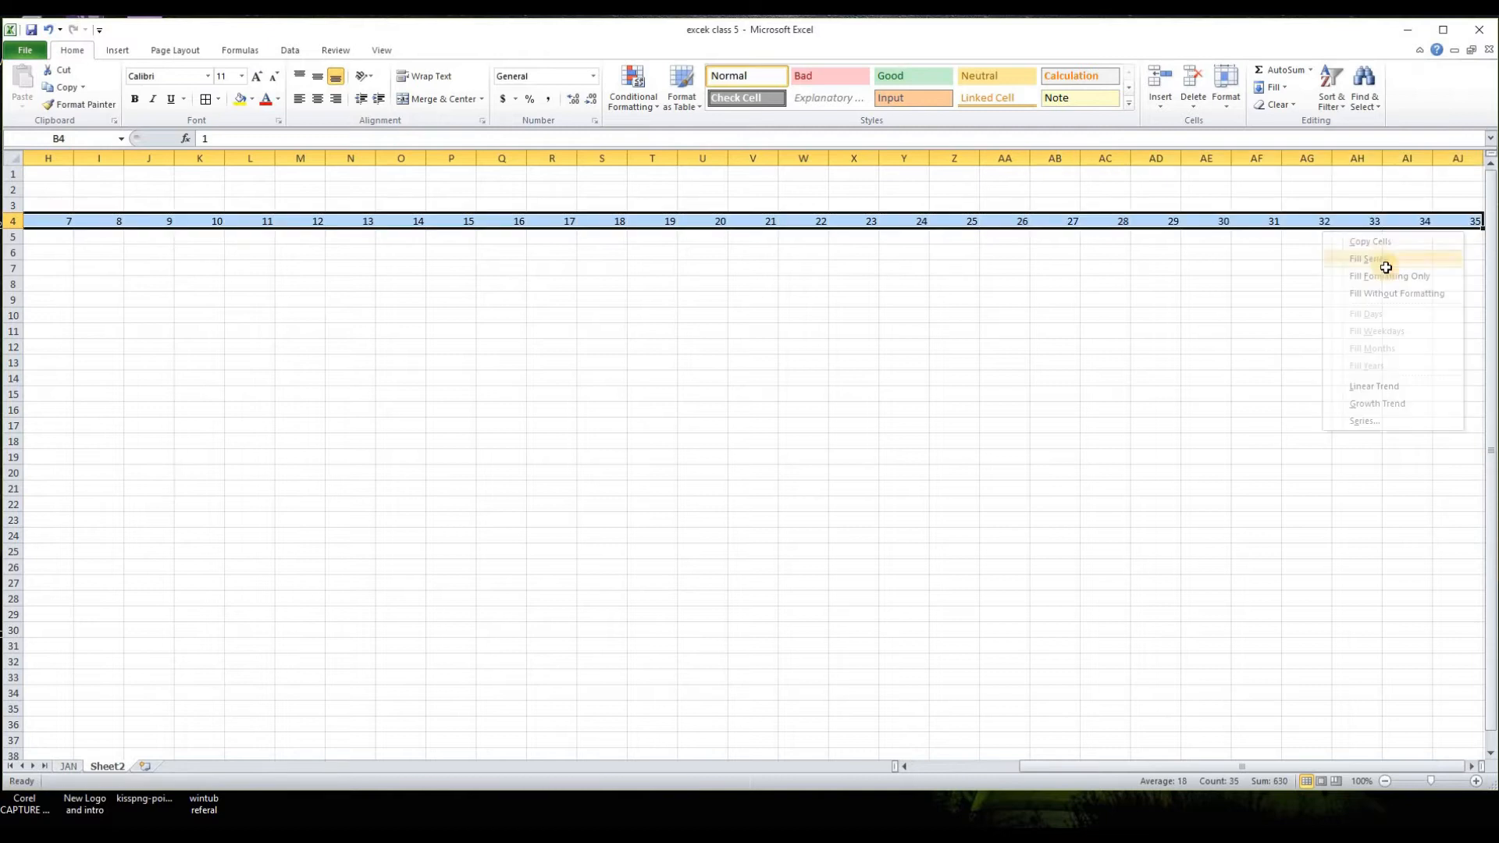
{"action": "left_click", "coordinate": [1311, 300]}
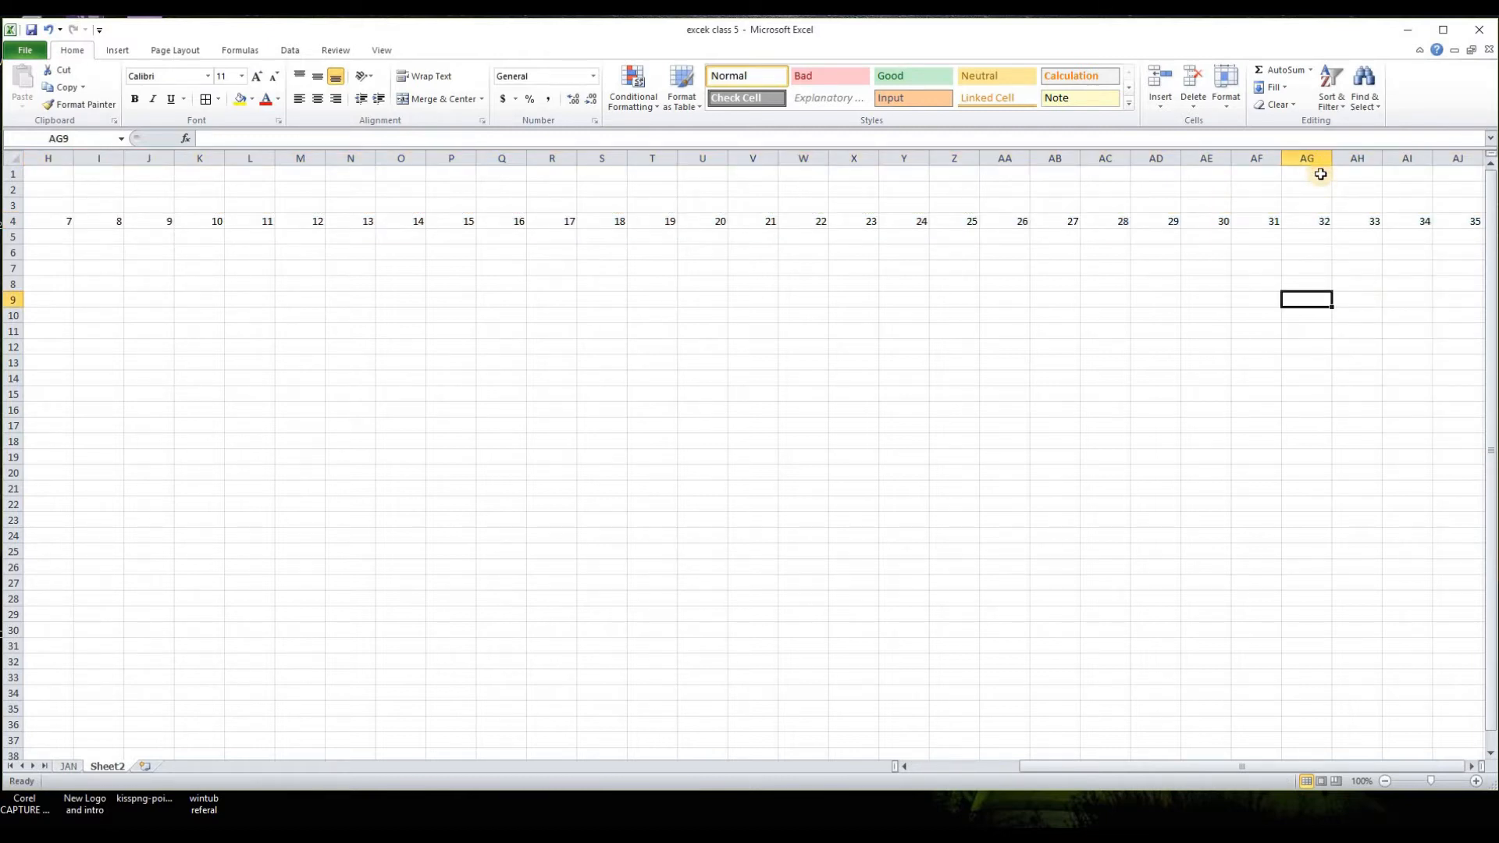
{"action": "left_click_drag", "start_coordinate": [1319, 222], "coordinate": [1464, 246]}
{"action": "key", "text": "Delete"}
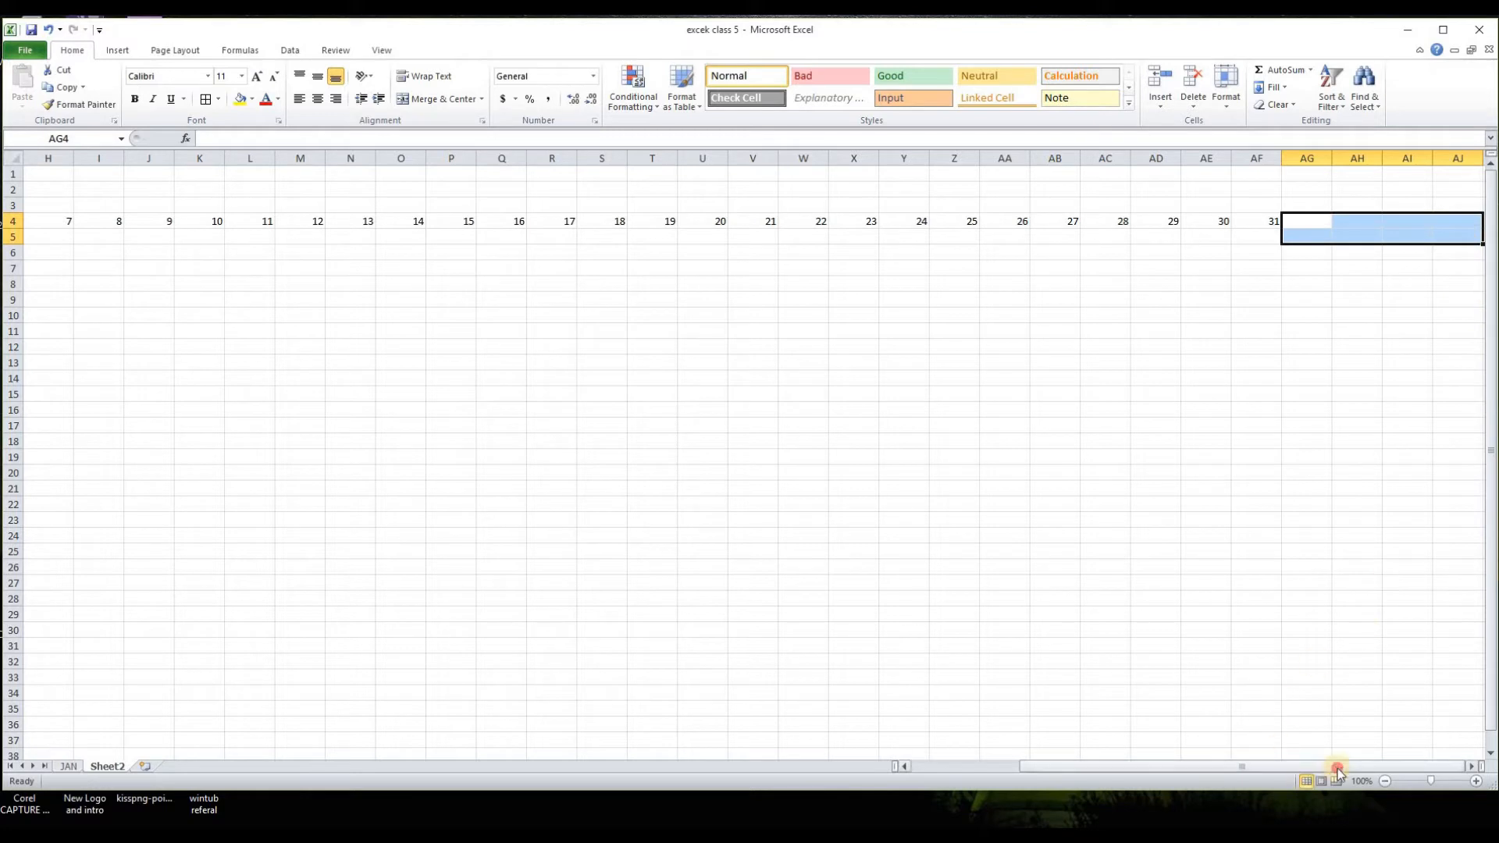
Step: Apply all borders to the attendance grid in rows 4 to 31, from NAME through day 31
{"action": "left_click_drag", "start_coordinate": [1337, 766], "coordinate": [1069, 761]}
{"action": "left_click_drag", "start_coordinate": [45, 223], "coordinate": [1420, 648]}
{"action": "left_click", "coordinate": [205, 98]}
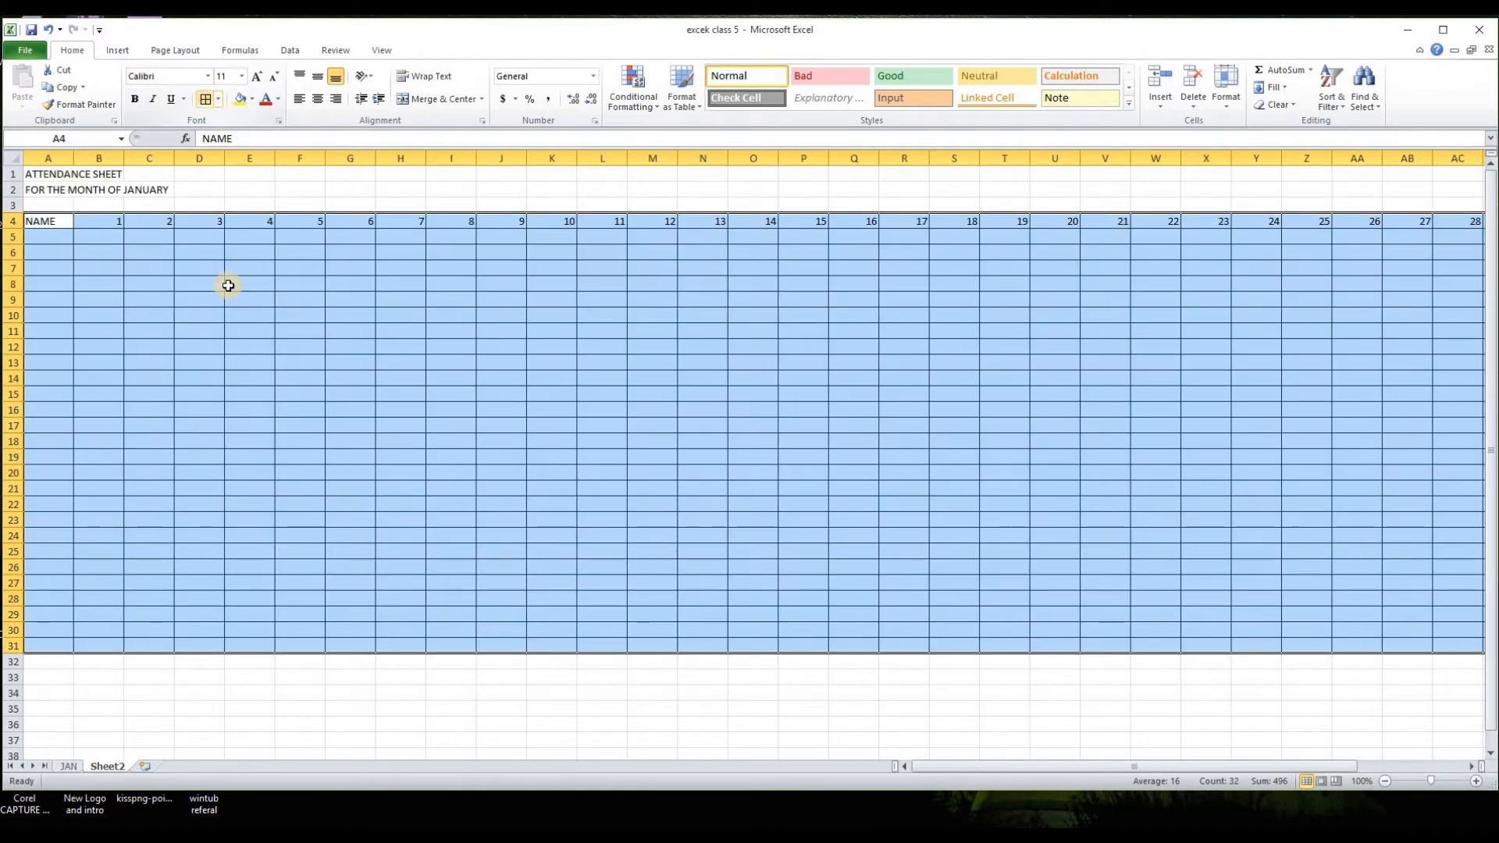
{"action": "left_click", "coordinate": [121, 327]}
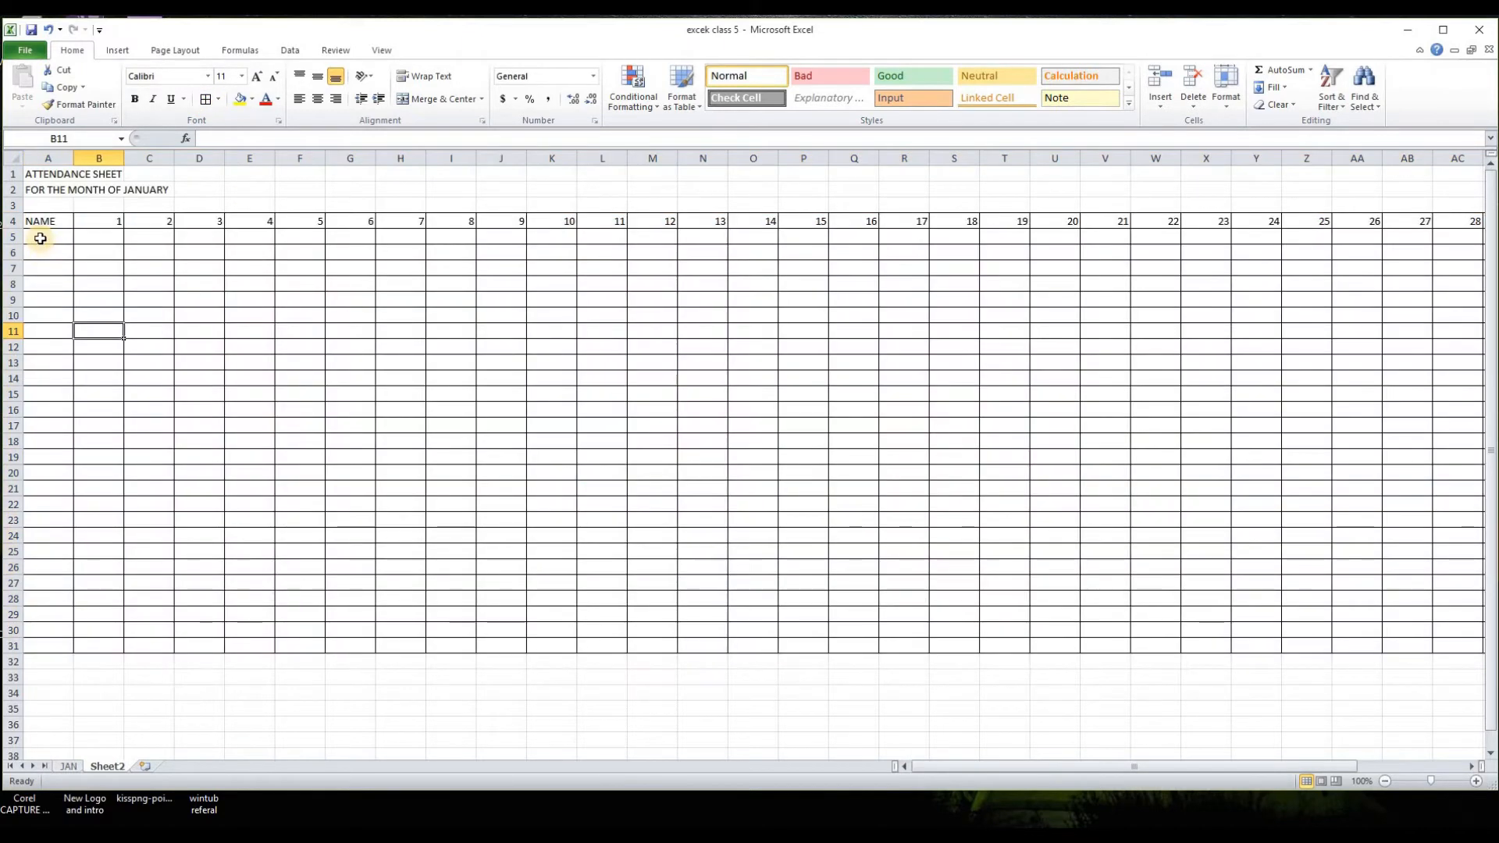
Step: Copy the employee names from C5:C15 of the JAN sheet into Sheet2 starting at A5
{"action": "left_click", "coordinate": [69, 766]}
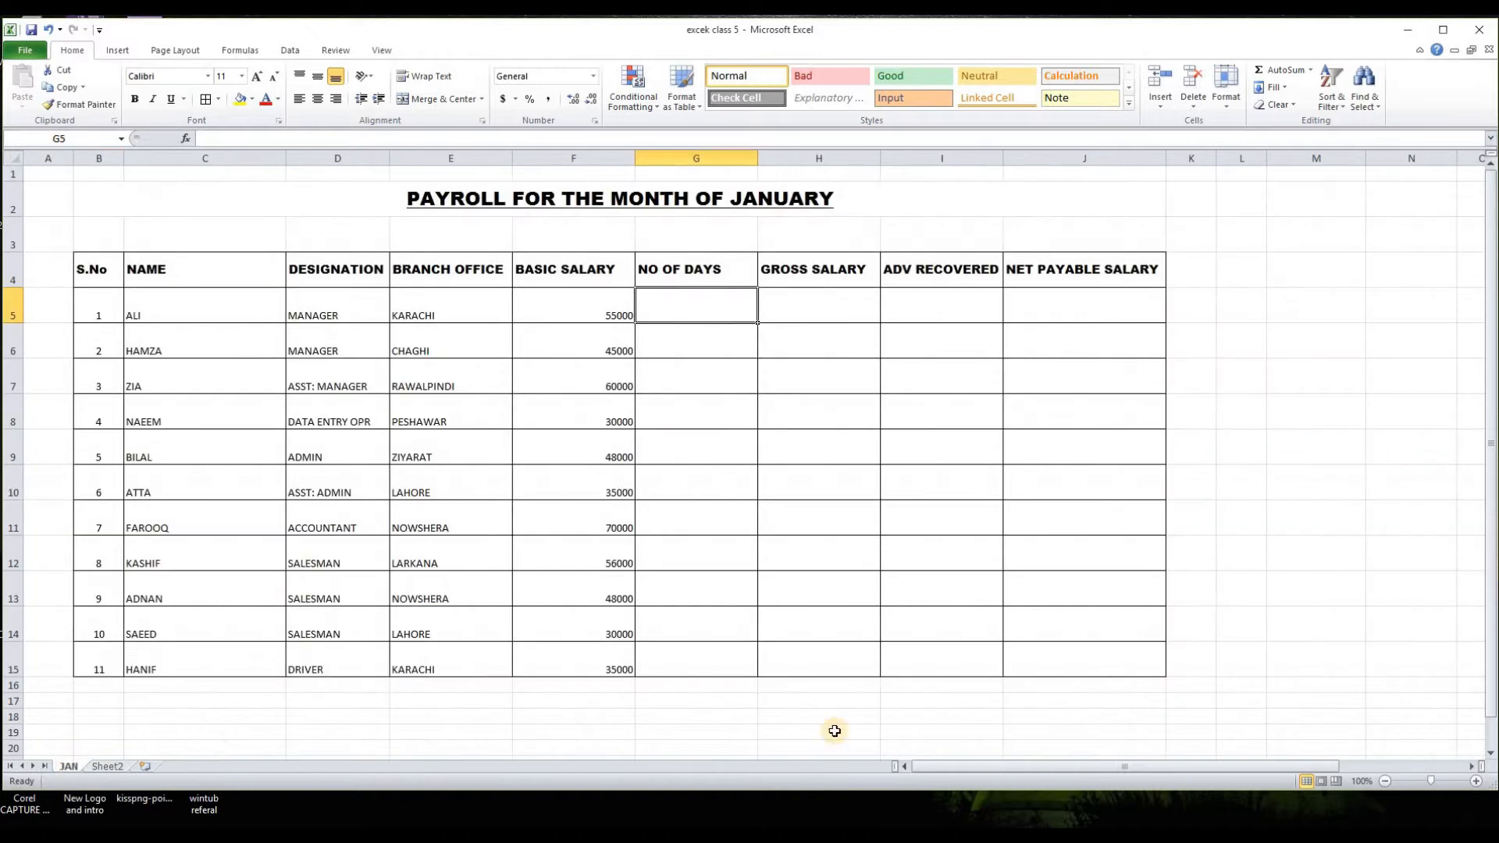
{"action": "left_click_drag", "start_coordinate": [168, 308], "coordinate": [161, 649]}
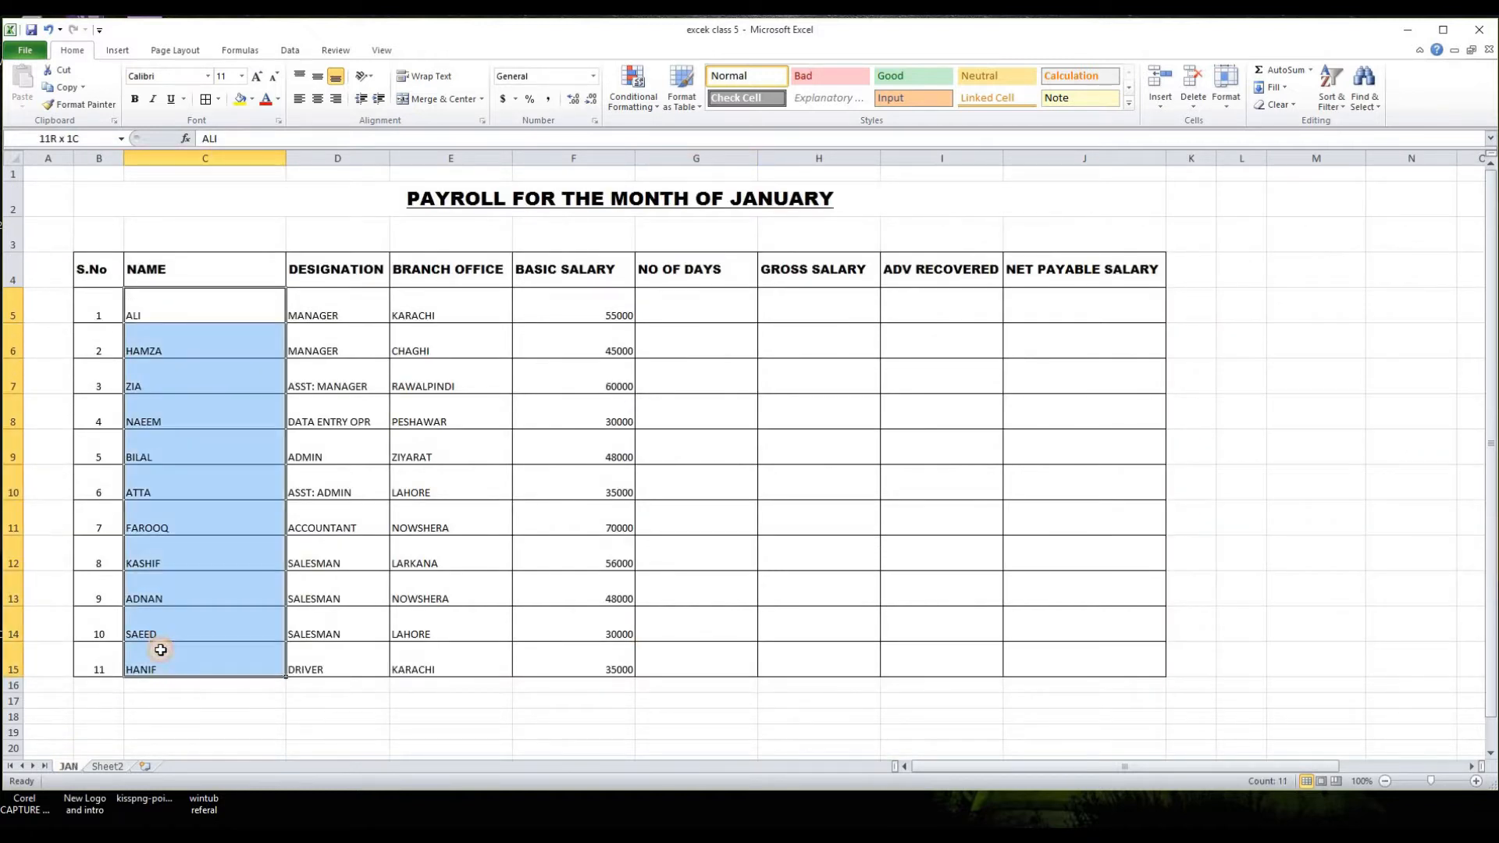
{"action": "right_click", "coordinate": [161, 311]}
{"action": "left_click", "coordinate": [187, 341]}
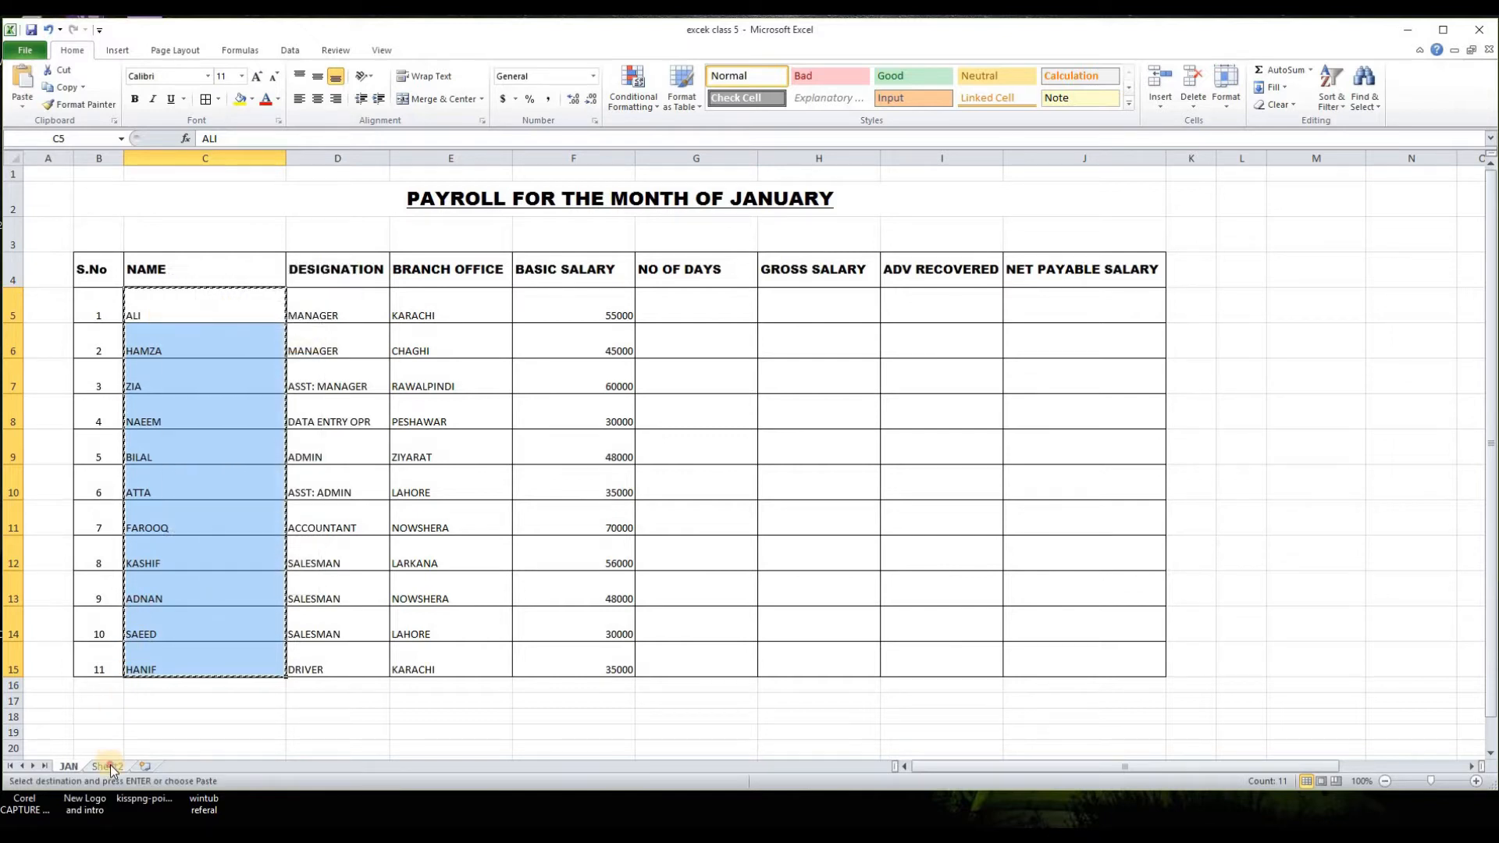
{"action": "left_click", "coordinate": [107, 766]}
{"action": "left_click", "coordinate": [32, 235]}
{"action": "right_click", "coordinate": [32, 235]}
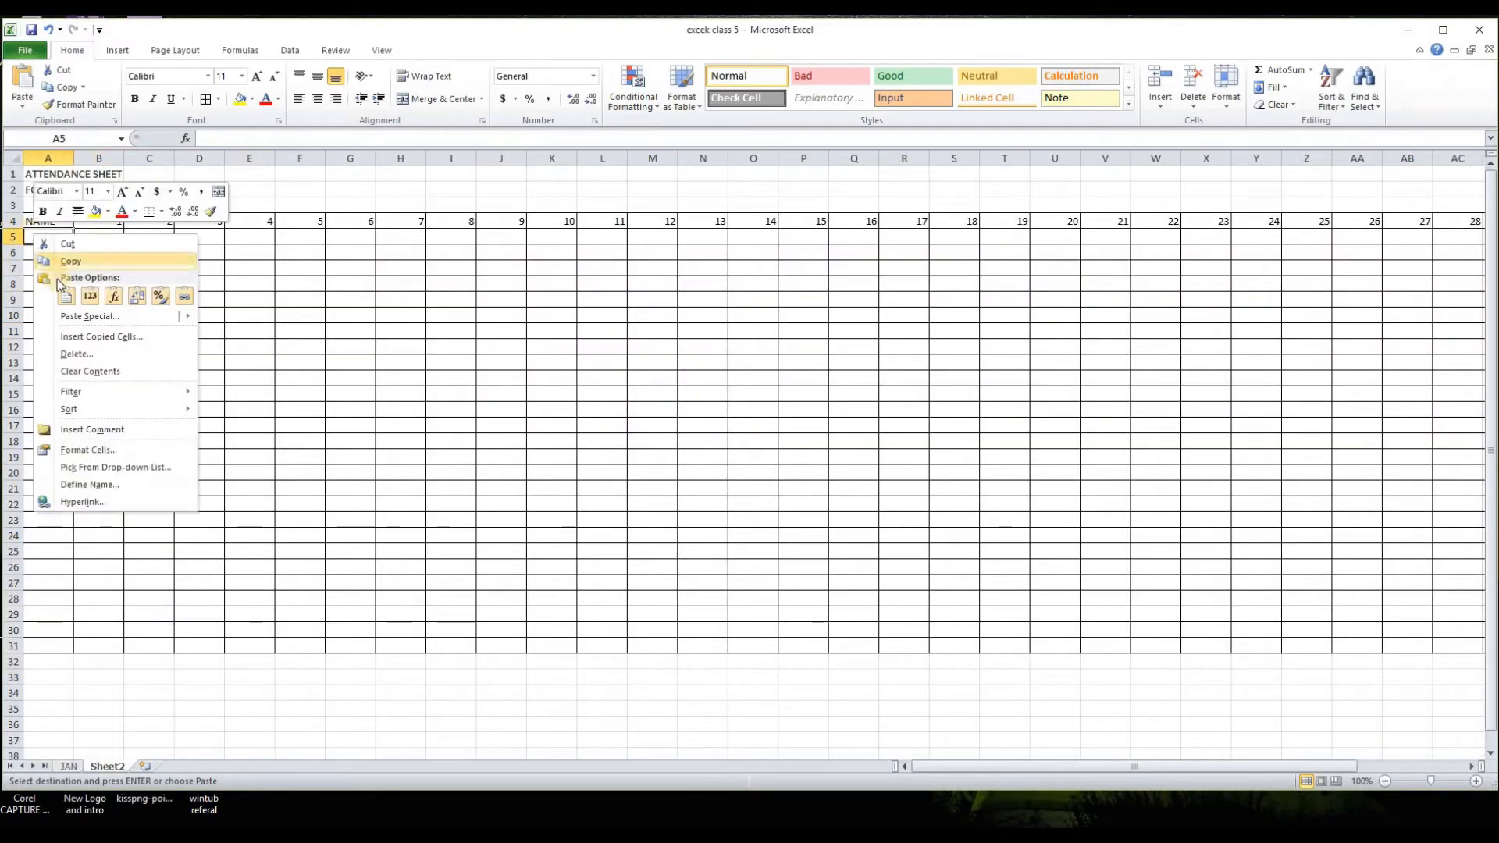
{"action": "left_click", "coordinate": [66, 301]}
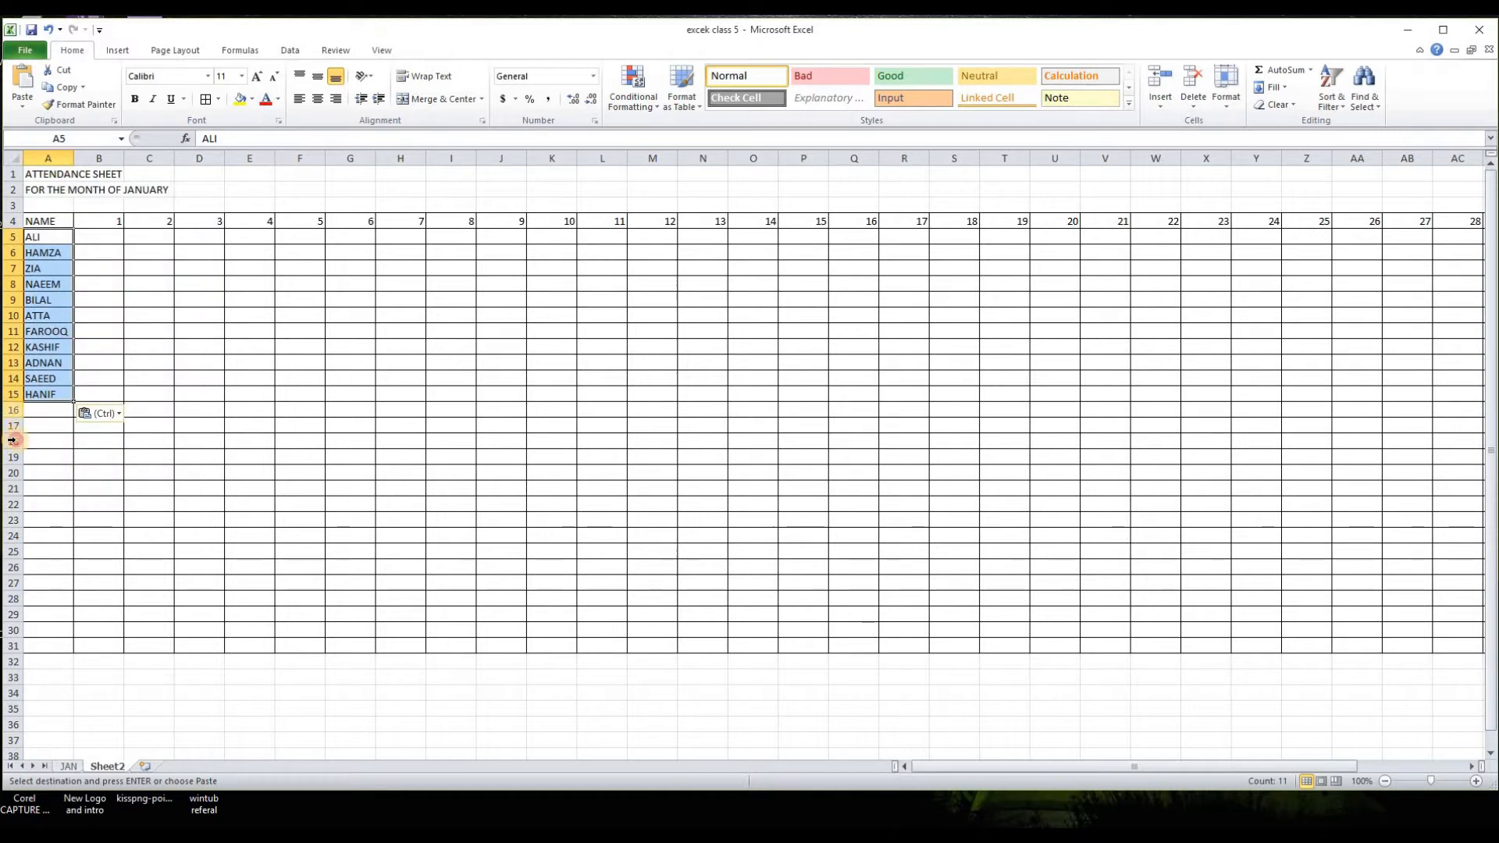
Step: Delete the unused bordered rows 16 to 31 below the employee names
{"action": "left_click_drag", "start_coordinate": [13, 410], "coordinate": [14, 646]}
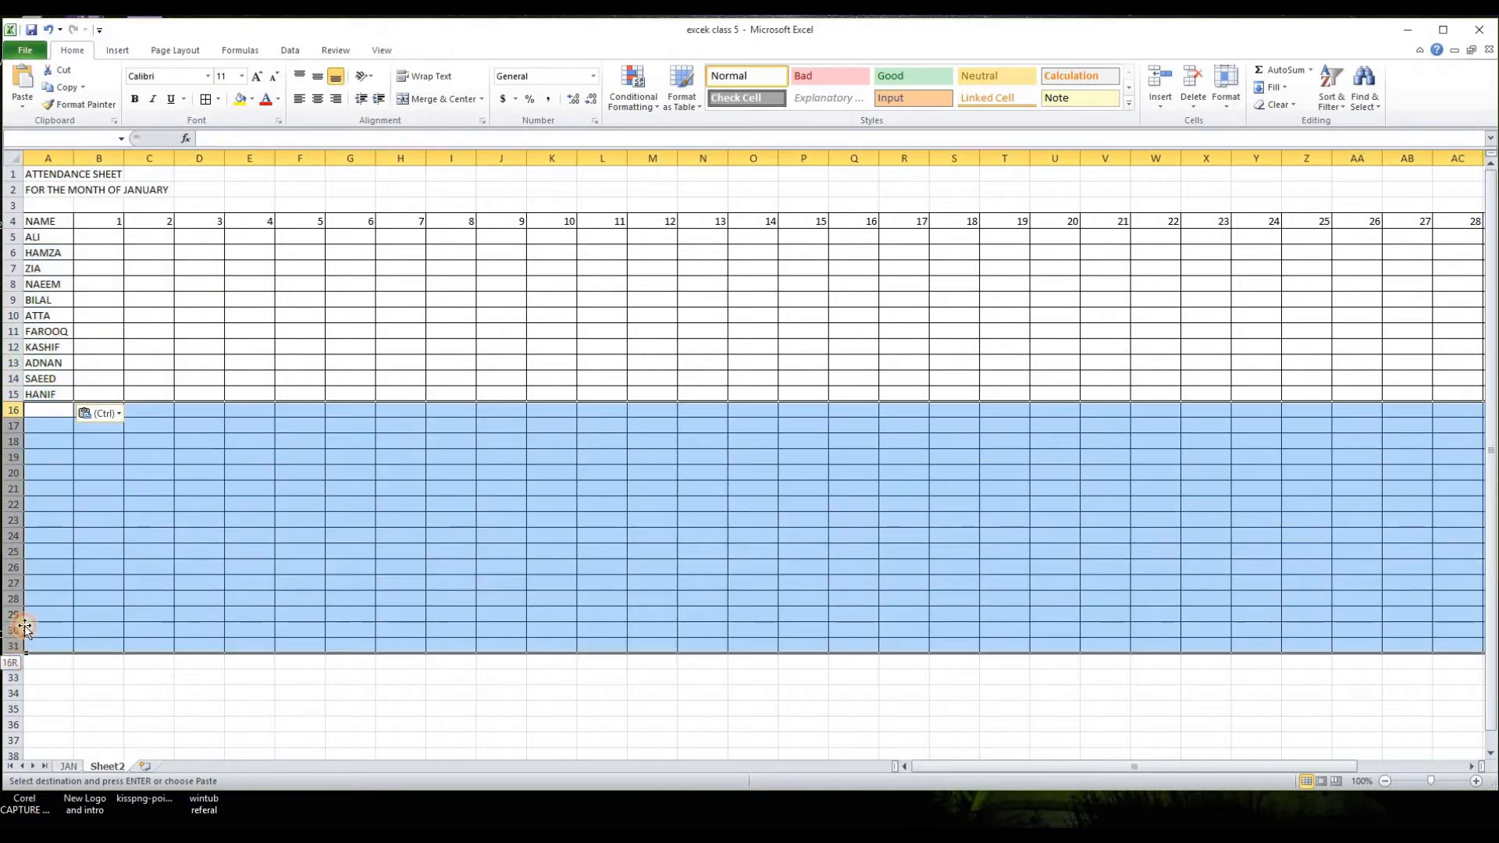
{"action": "right_click", "coordinate": [15, 578]}
{"action": "left_click", "coordinate": [67, 695]}
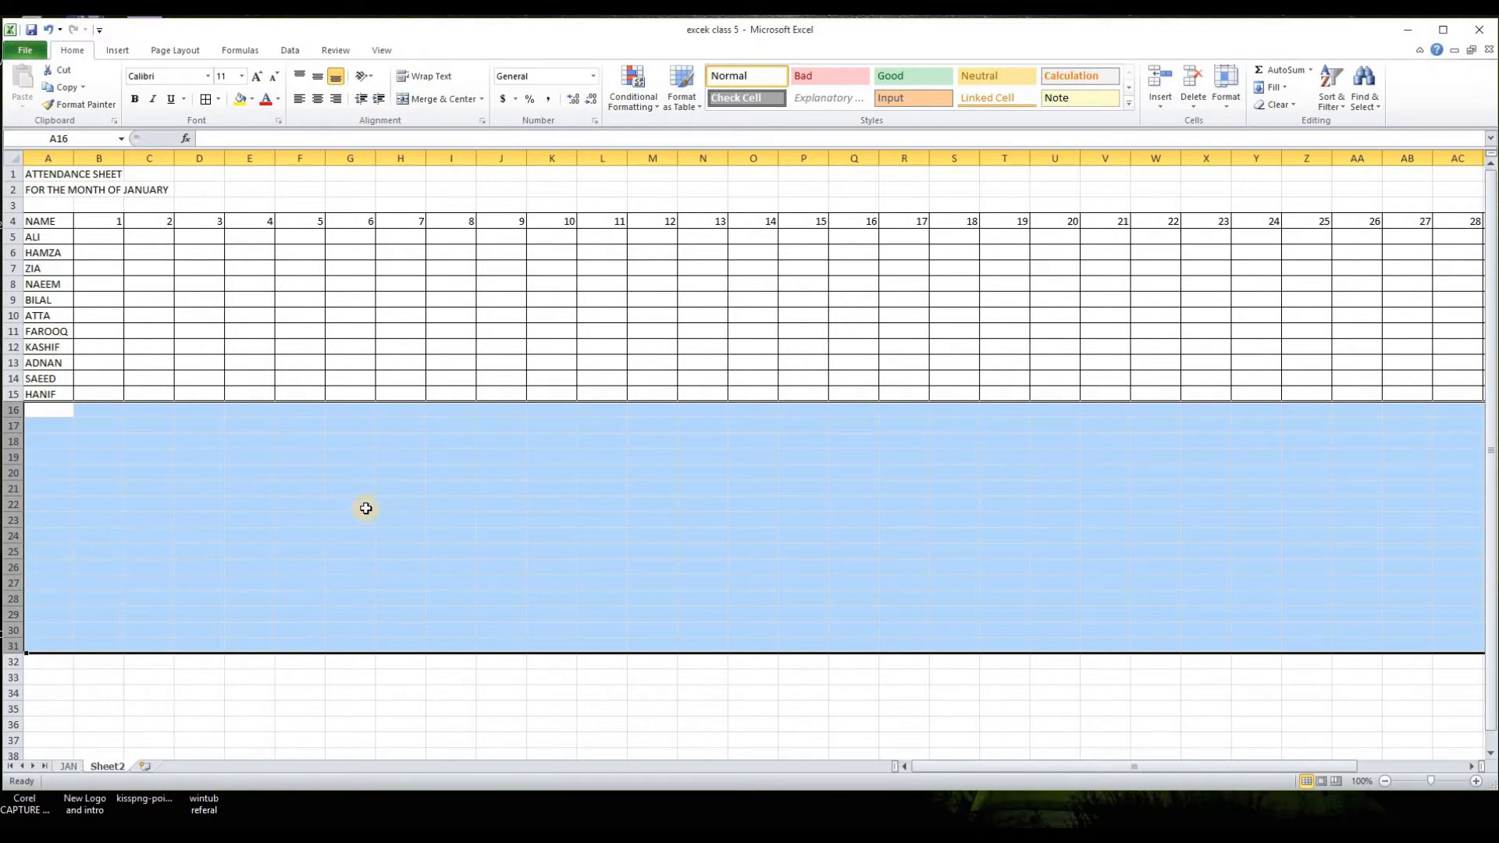
Step: AutoFit the day columns B to AF to their numbers and widen the name column A to roughly double its width
{"action": "left_click", "coordinate": [216, 490]}
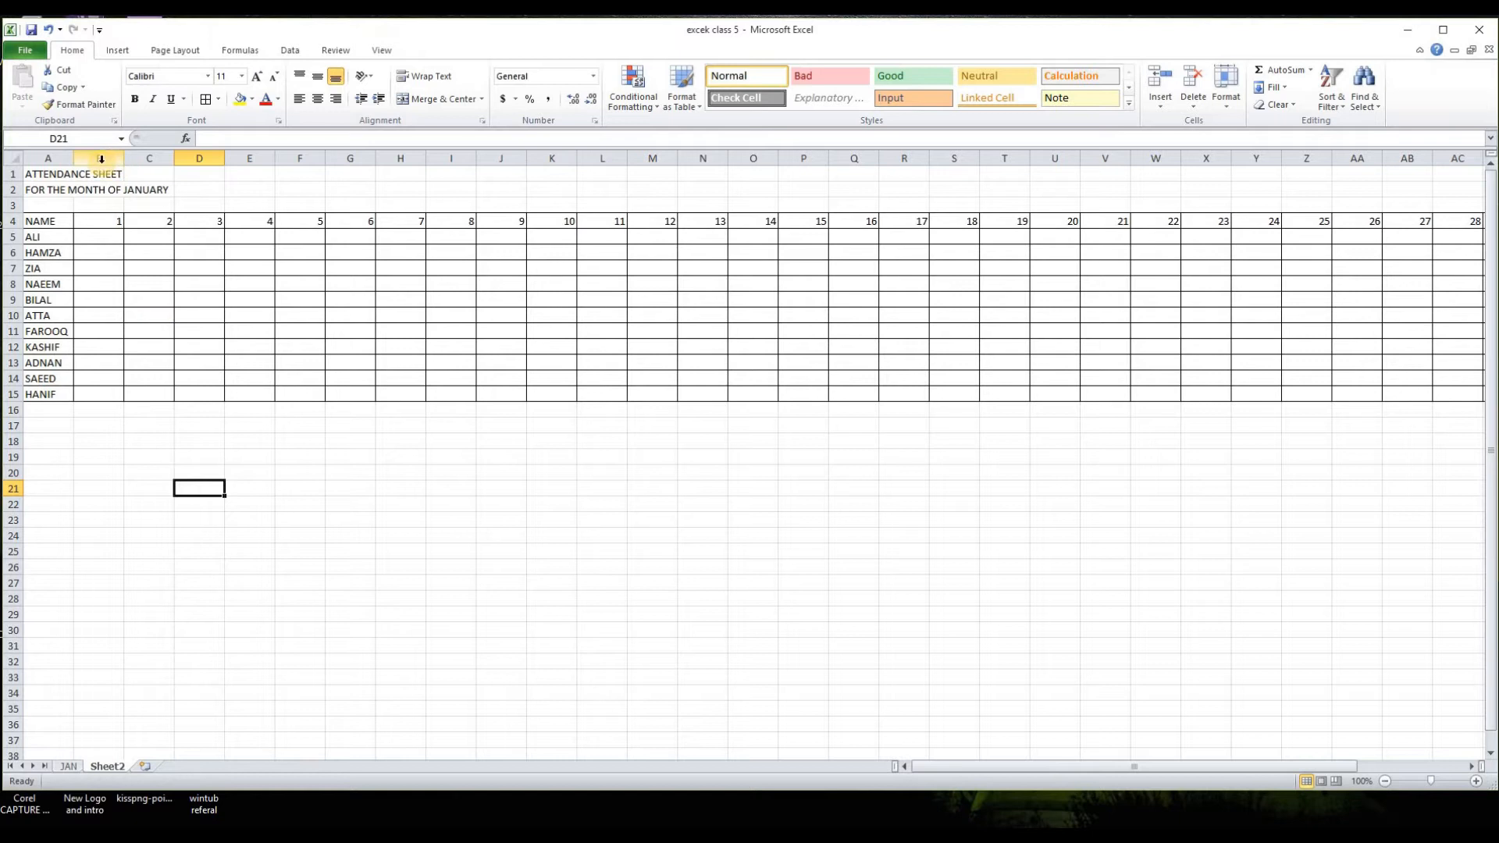
{"action": "left_click_drag", "start_coordinate": [101, 160], "coordinate": [1270, 231]}
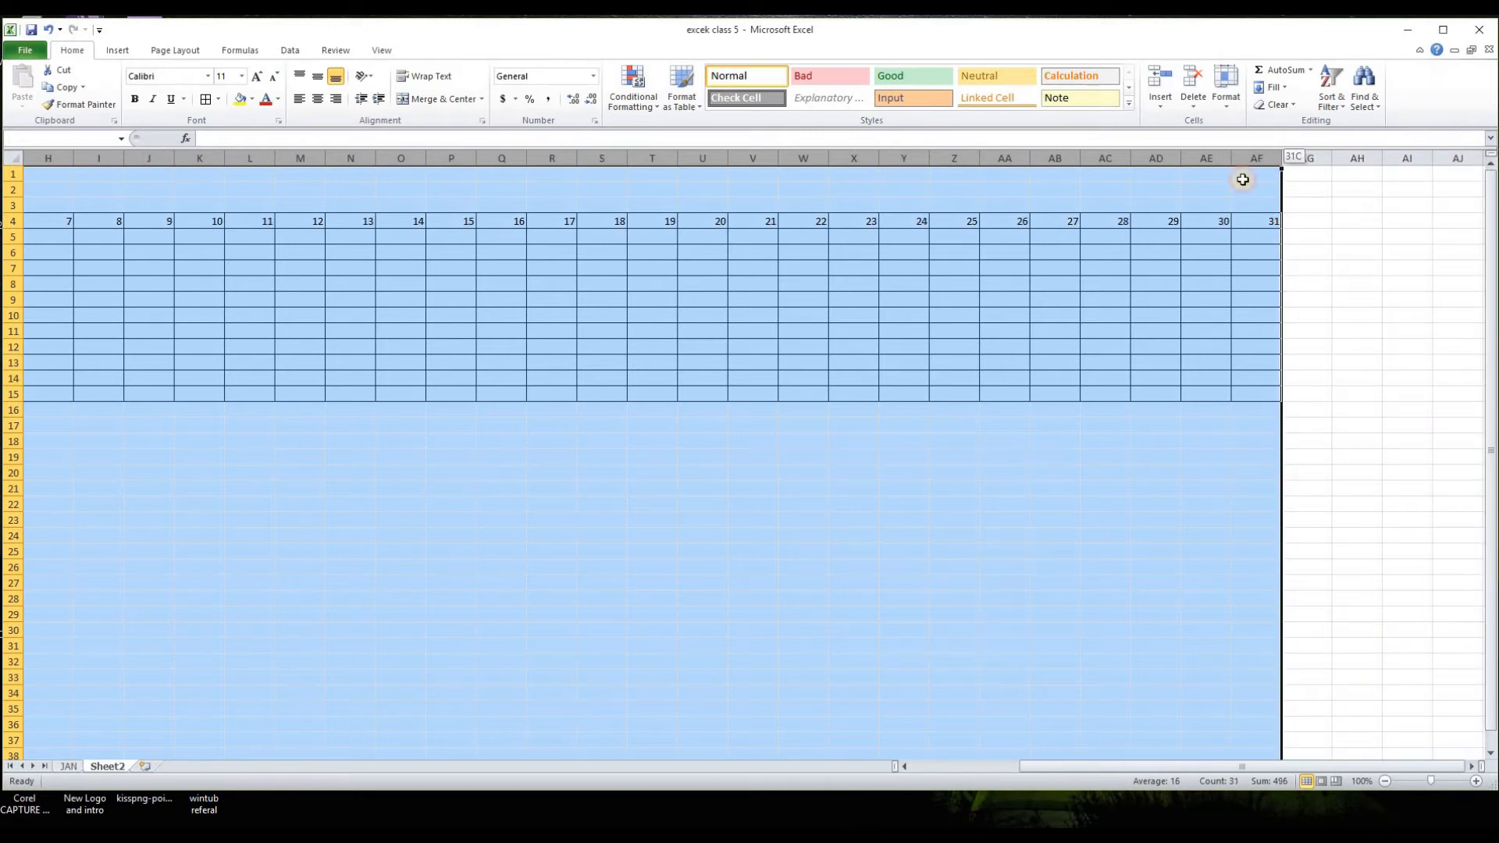
{"action": "left_click_drag", "start_coordinate": [1181, 161], "coordinate": [1148, 159]}
{"action": "left_click_drag", "start_coordinate": [1005, 767], "coordinate": [898, 769]}
{"action": "left_click", "coordinate": [197, 504]}
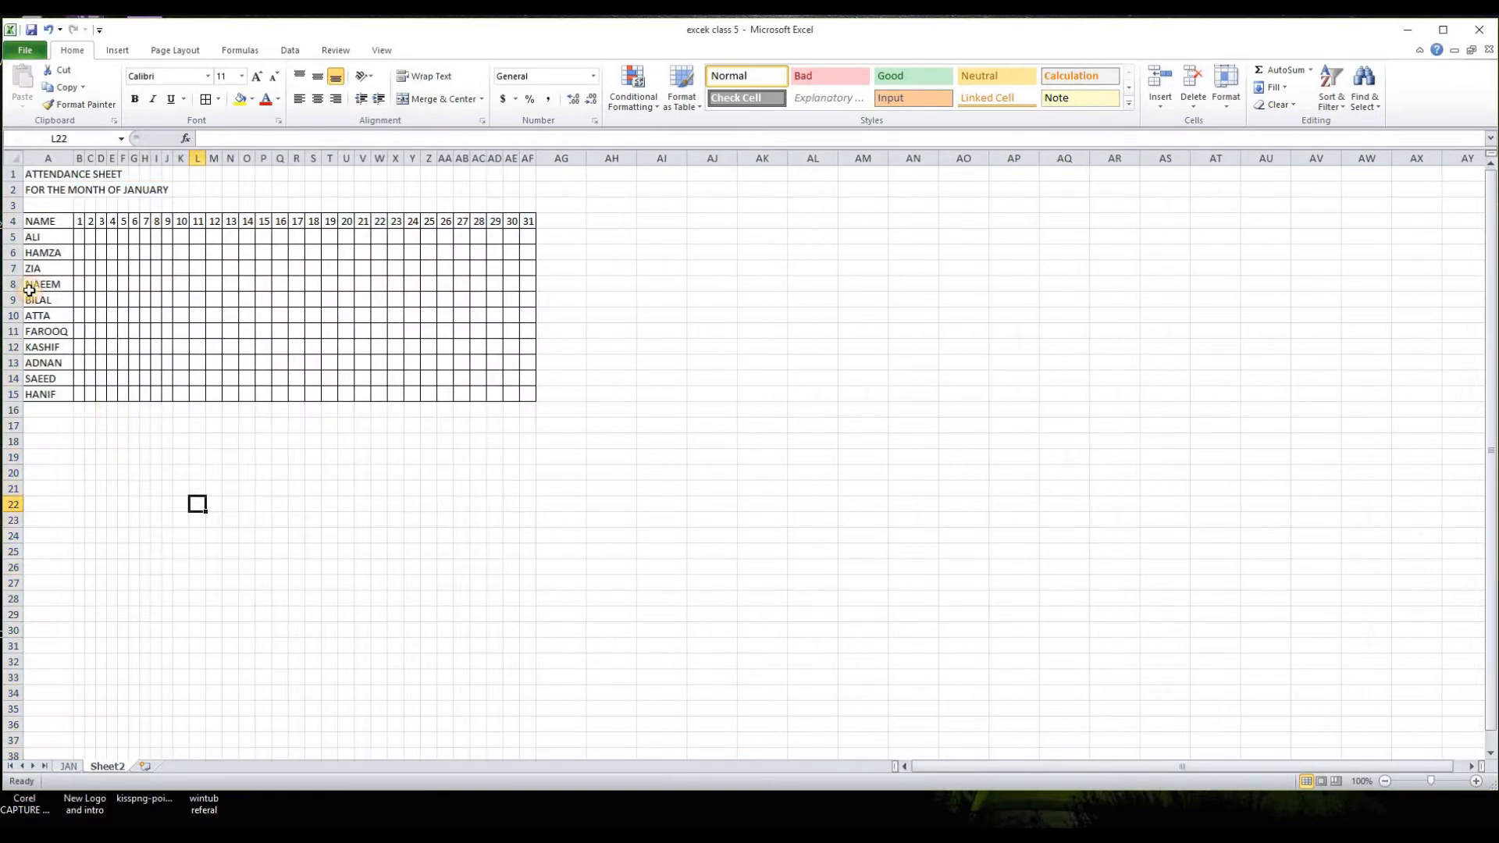
{"action": "left_click_drag", "start_coordinate": [74, 161], "coordinate": [142, 161]}
{"action": "left_click", "coordinate": [396, 536]}
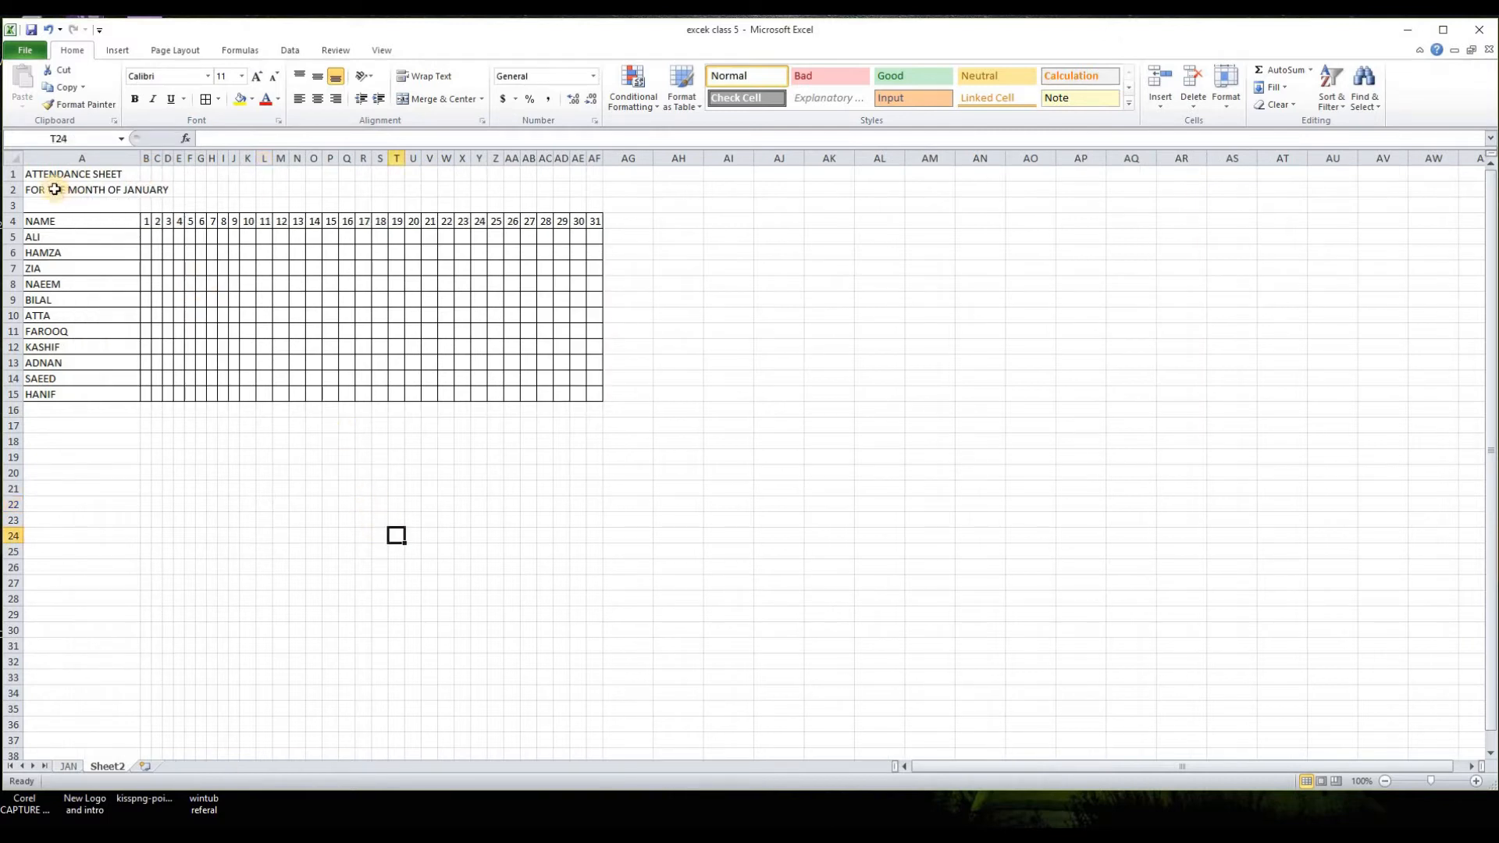
Step: Merge and center the ATTENDANCE SHEET title across A1:AF1 and set its font size to 20
{"action": "left_click_drag", "start_coordinate": [35, 175], "coordinate": [595, 173]}
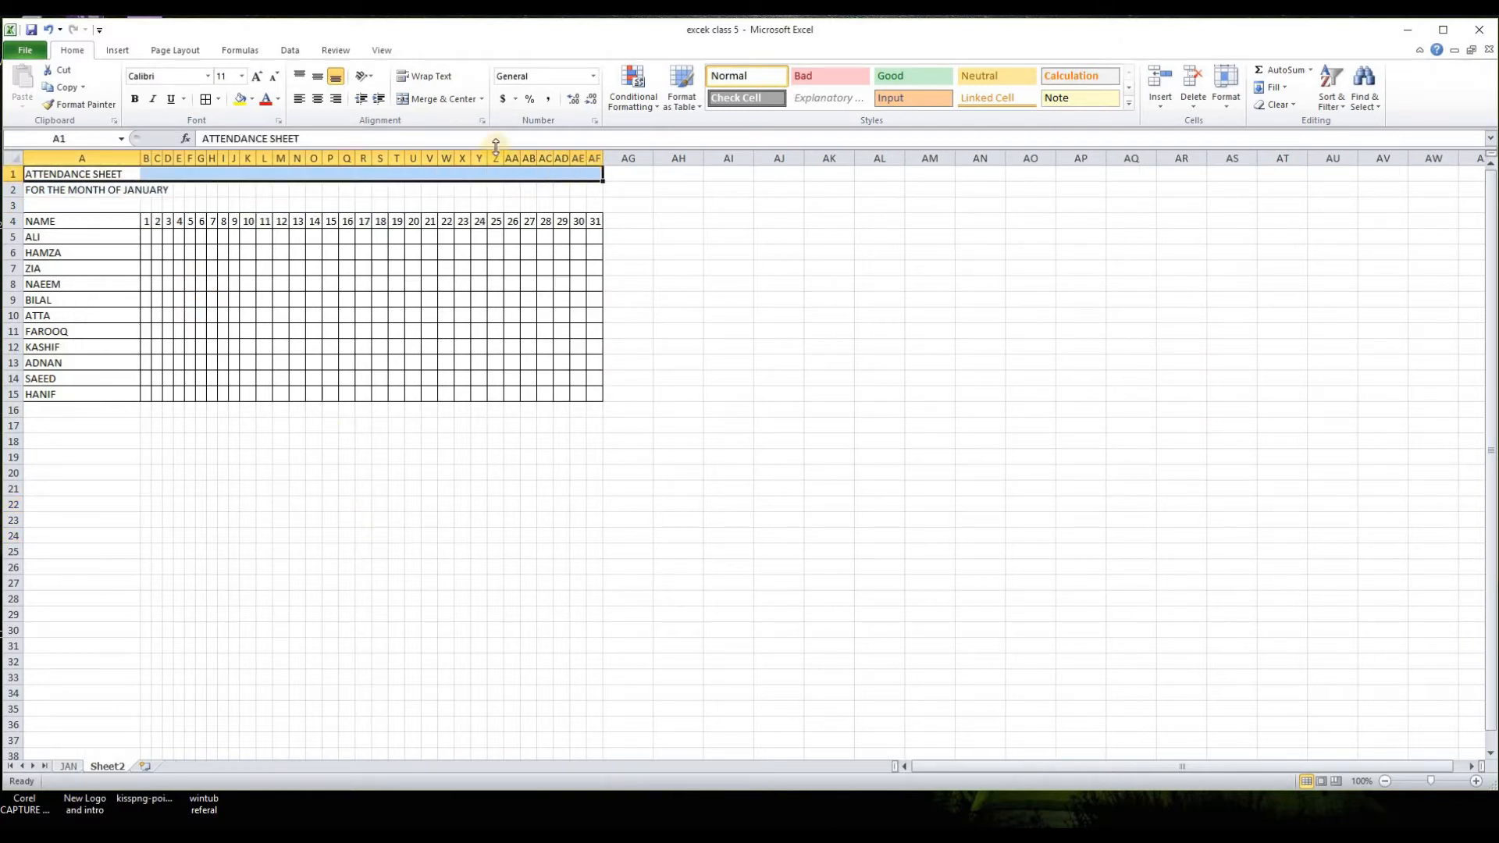
{"action": "left_click", "coordinate": [405, 96]}
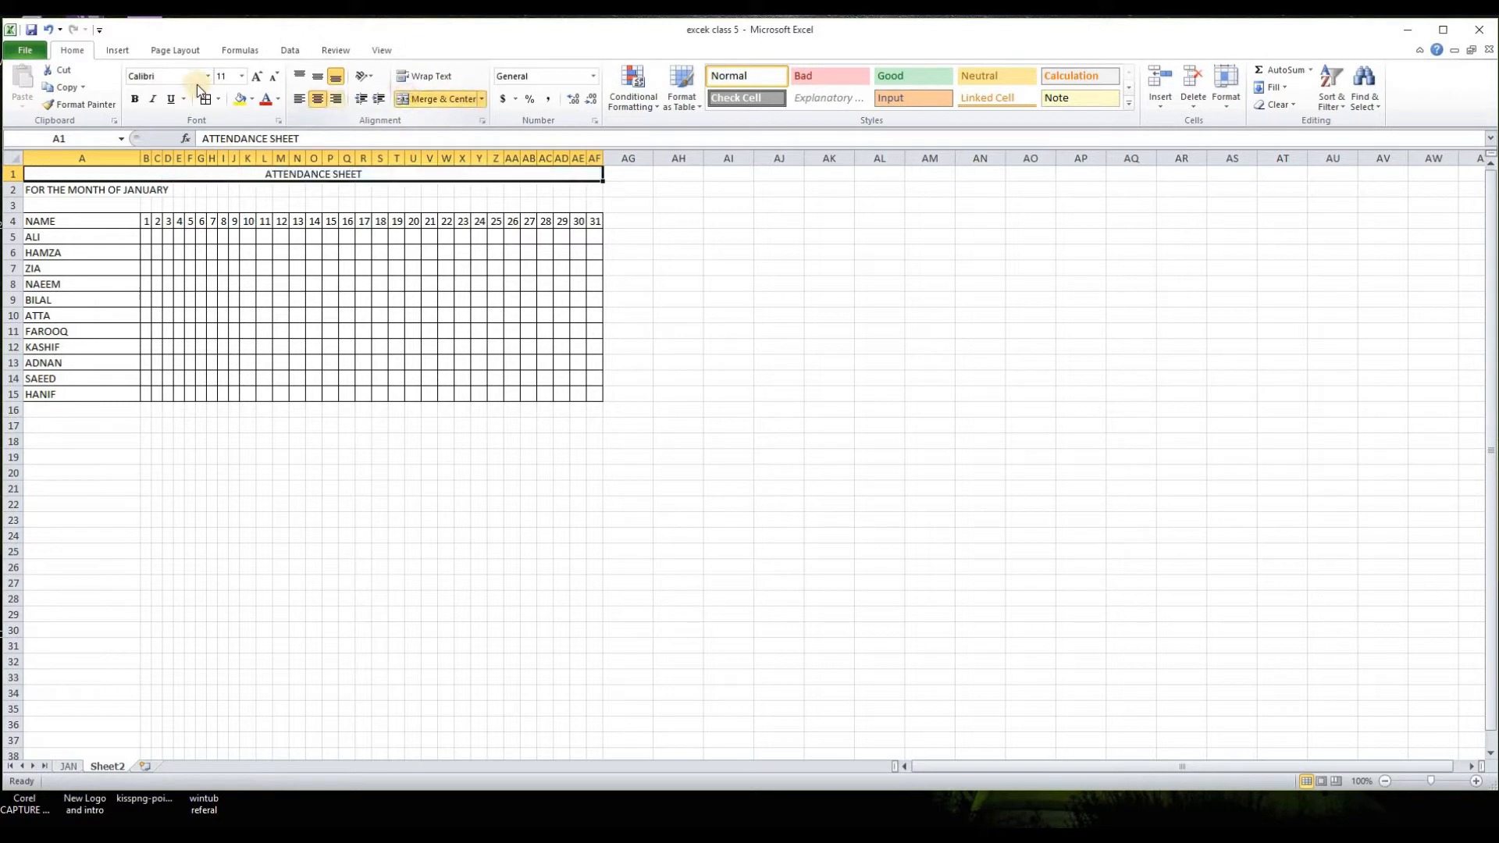
{"action": "left_click", "coordinate": [242, 75]}
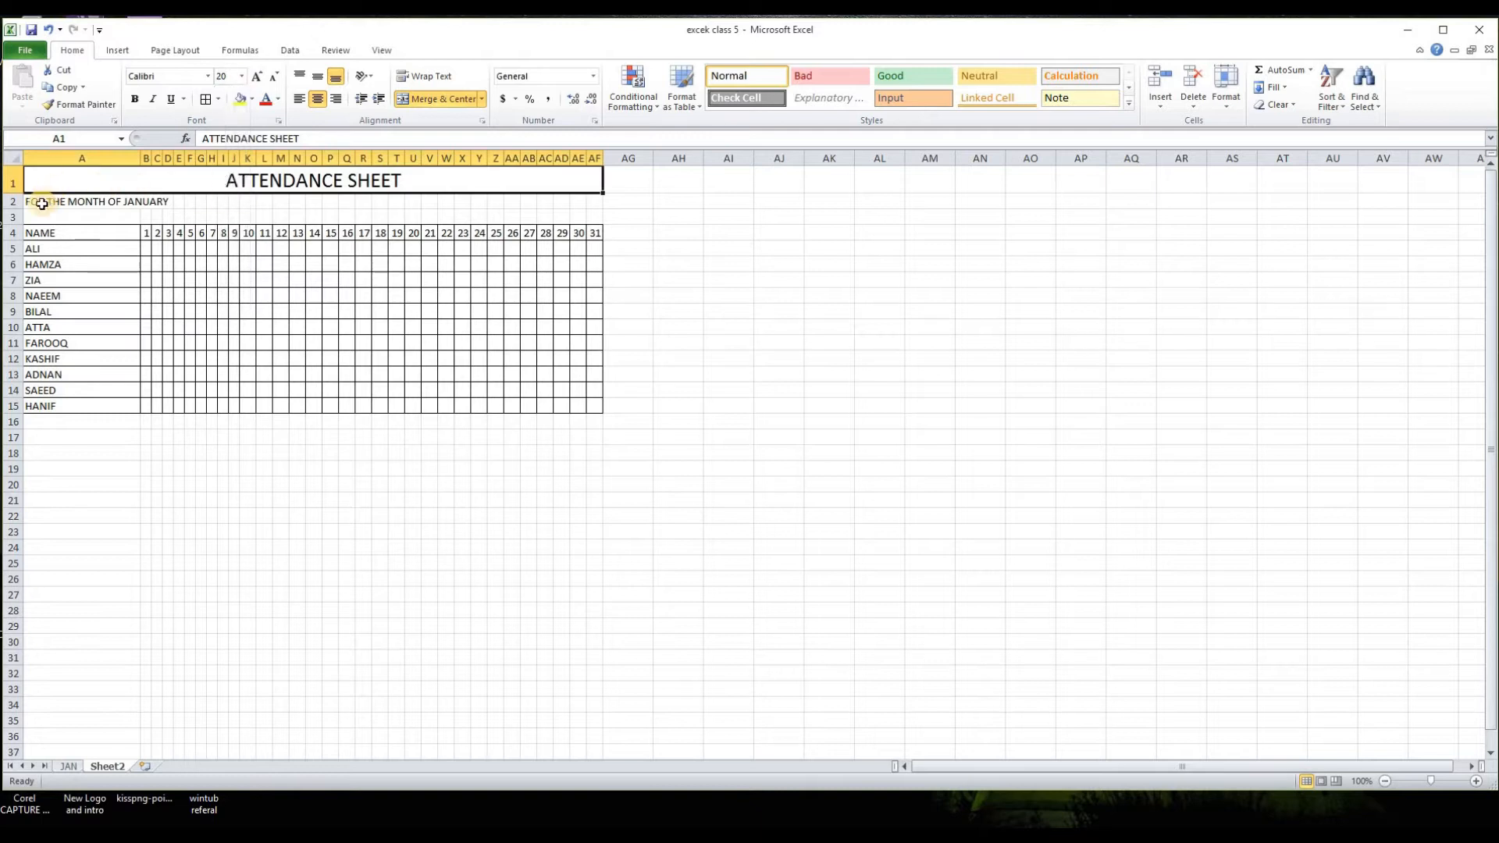
Step: Merge and center FOR THE MONTH OF JANUARY across A2:AF2 and set its font size to 16
{"action": "left_click_drag", "start_coordinate": [35, 201], "coordinate": [597, 198]}
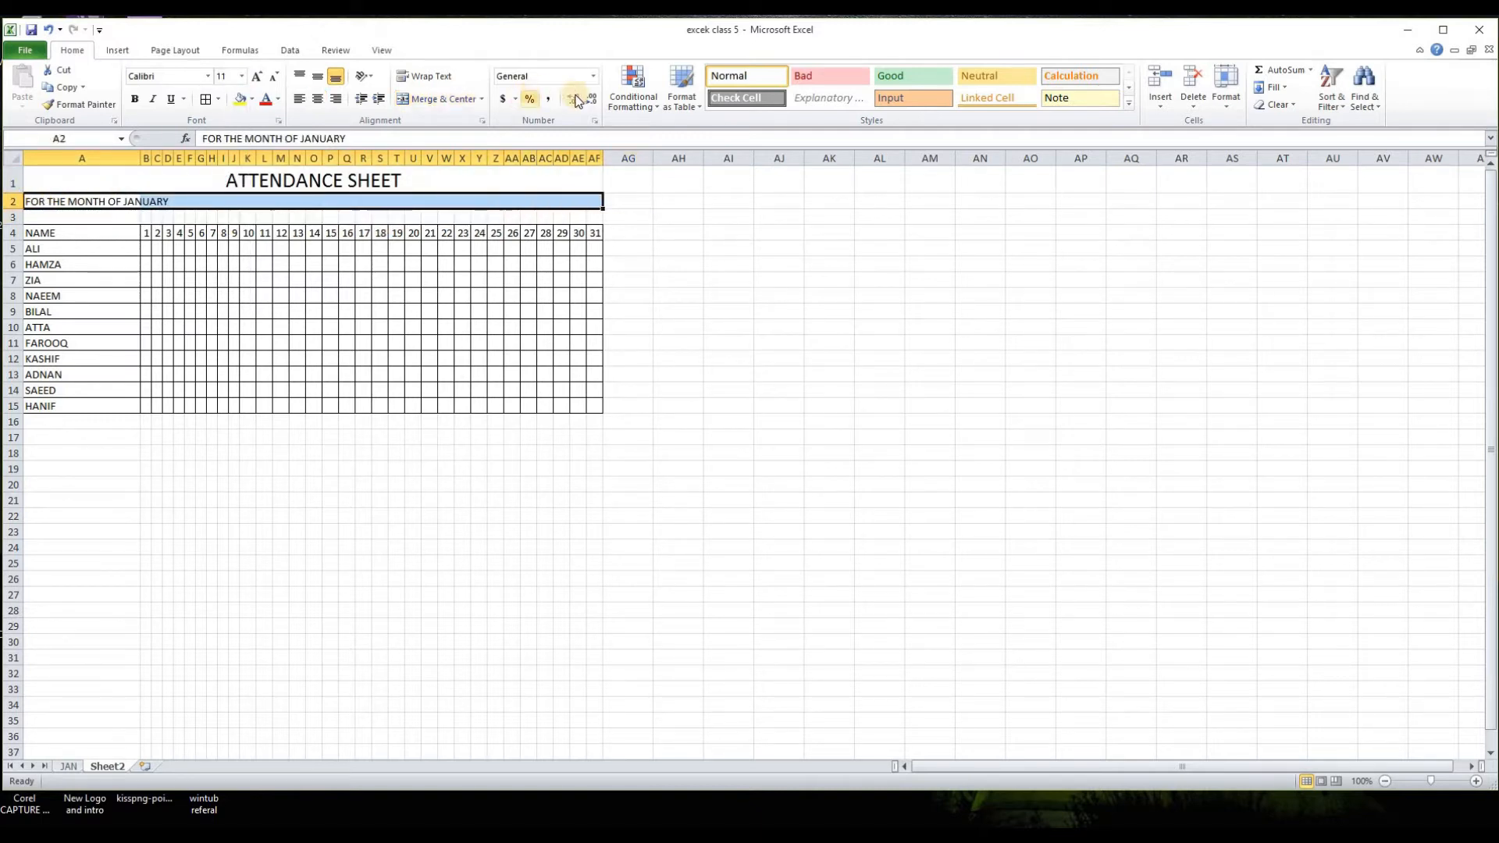
{"action": "left_click", "coordinate": [408, 97]}
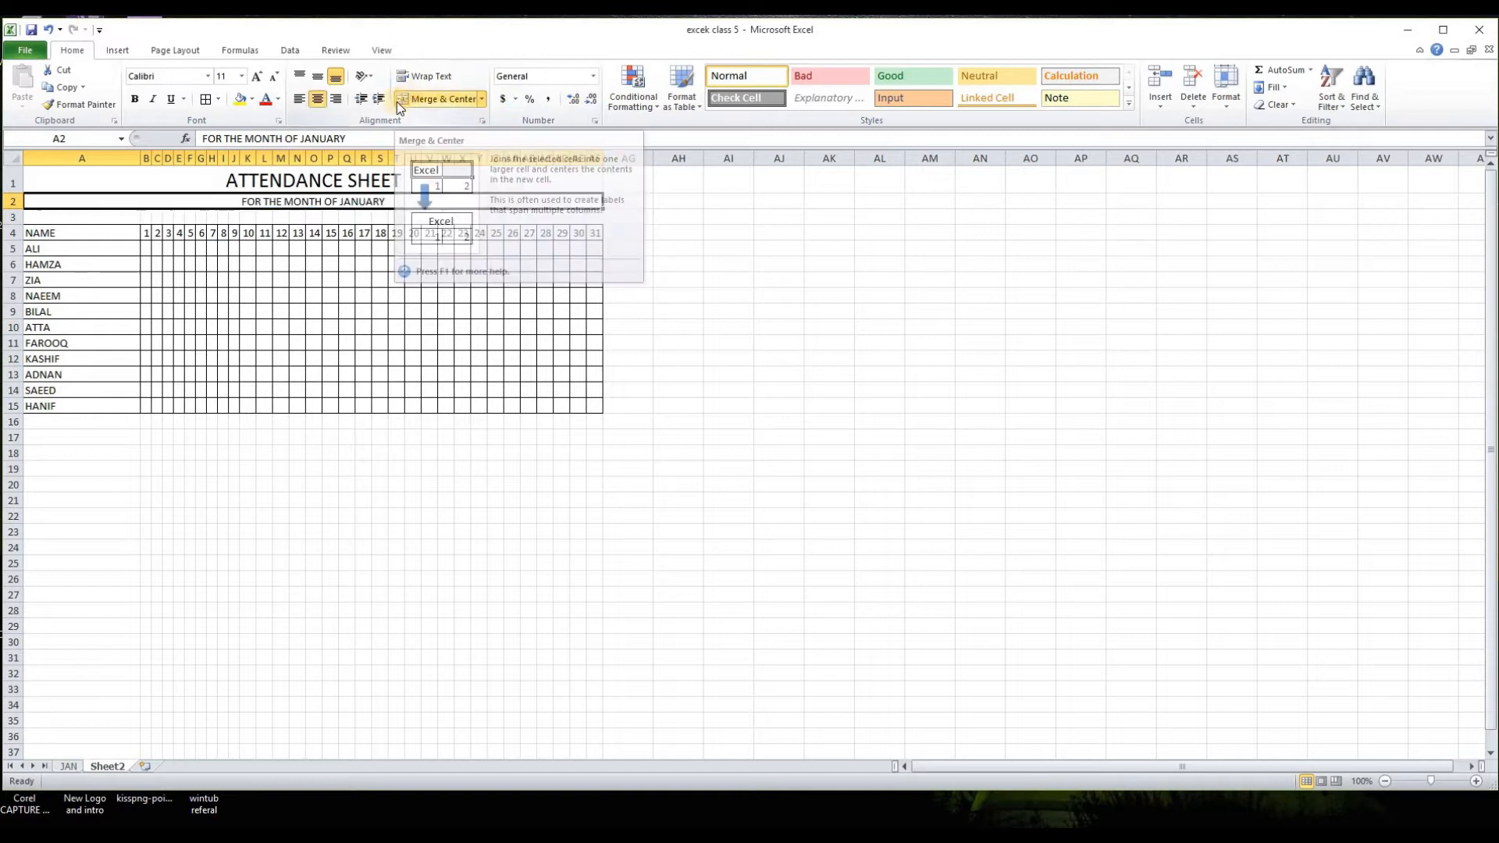
{"action": "left_click", "coordinate": [242, 76]}
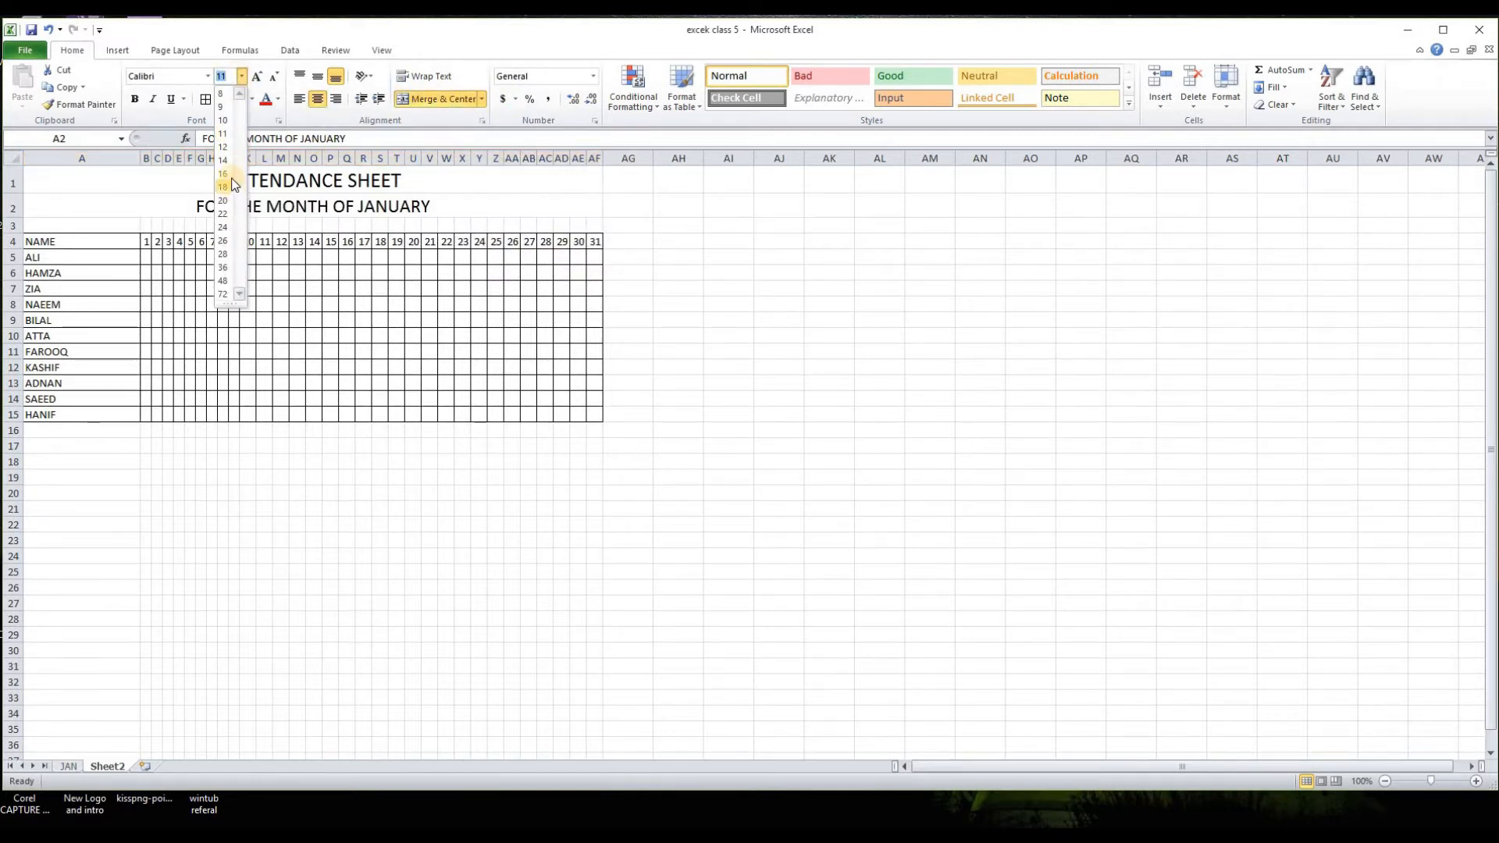
{"action": "left_click", "coordinate": [229, 171]}
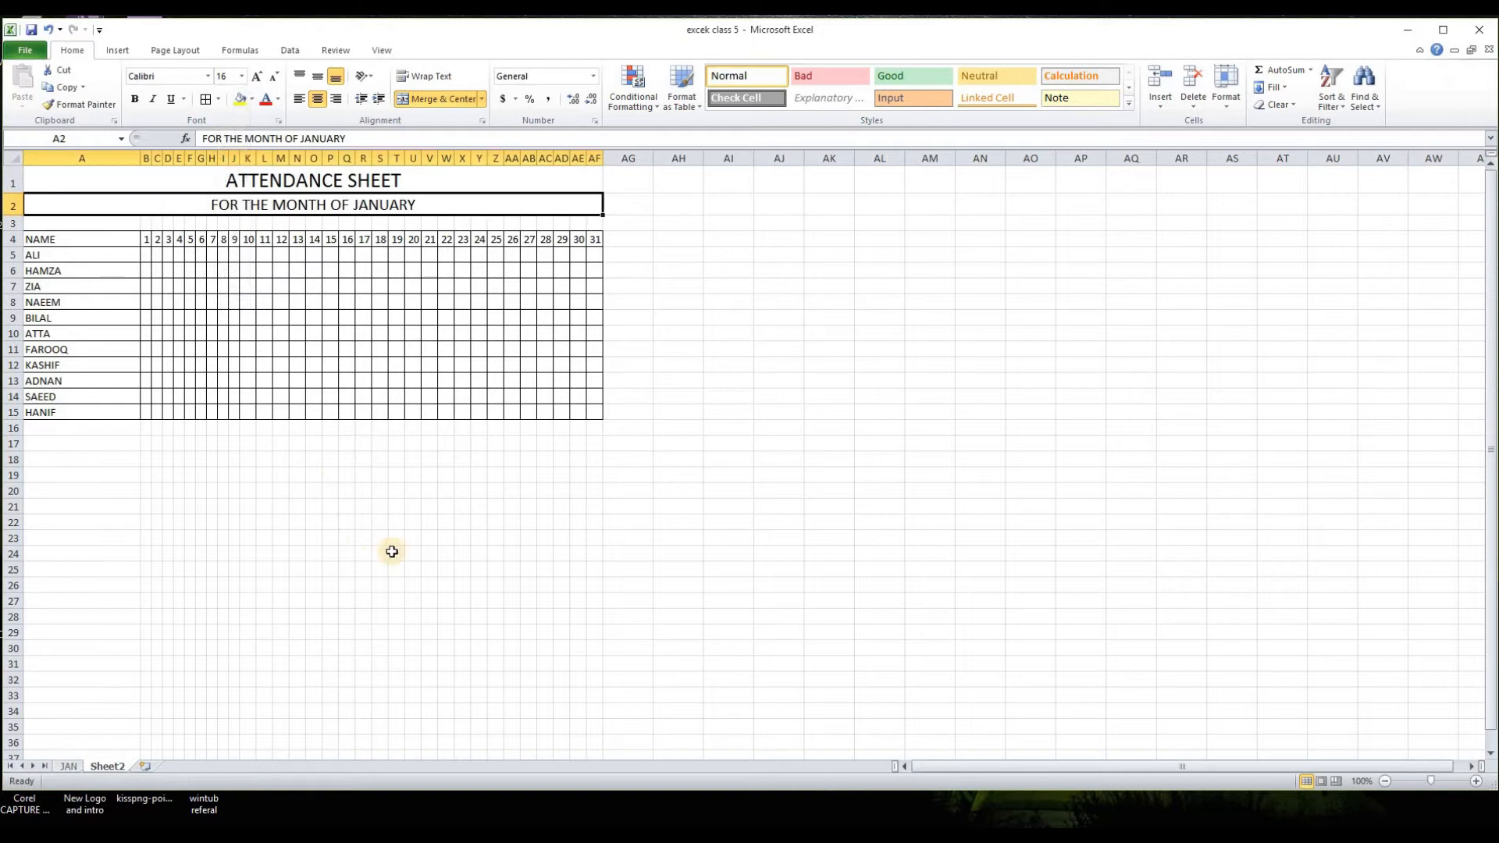
{"action": "left_click", "coordinate": [387, 552]}
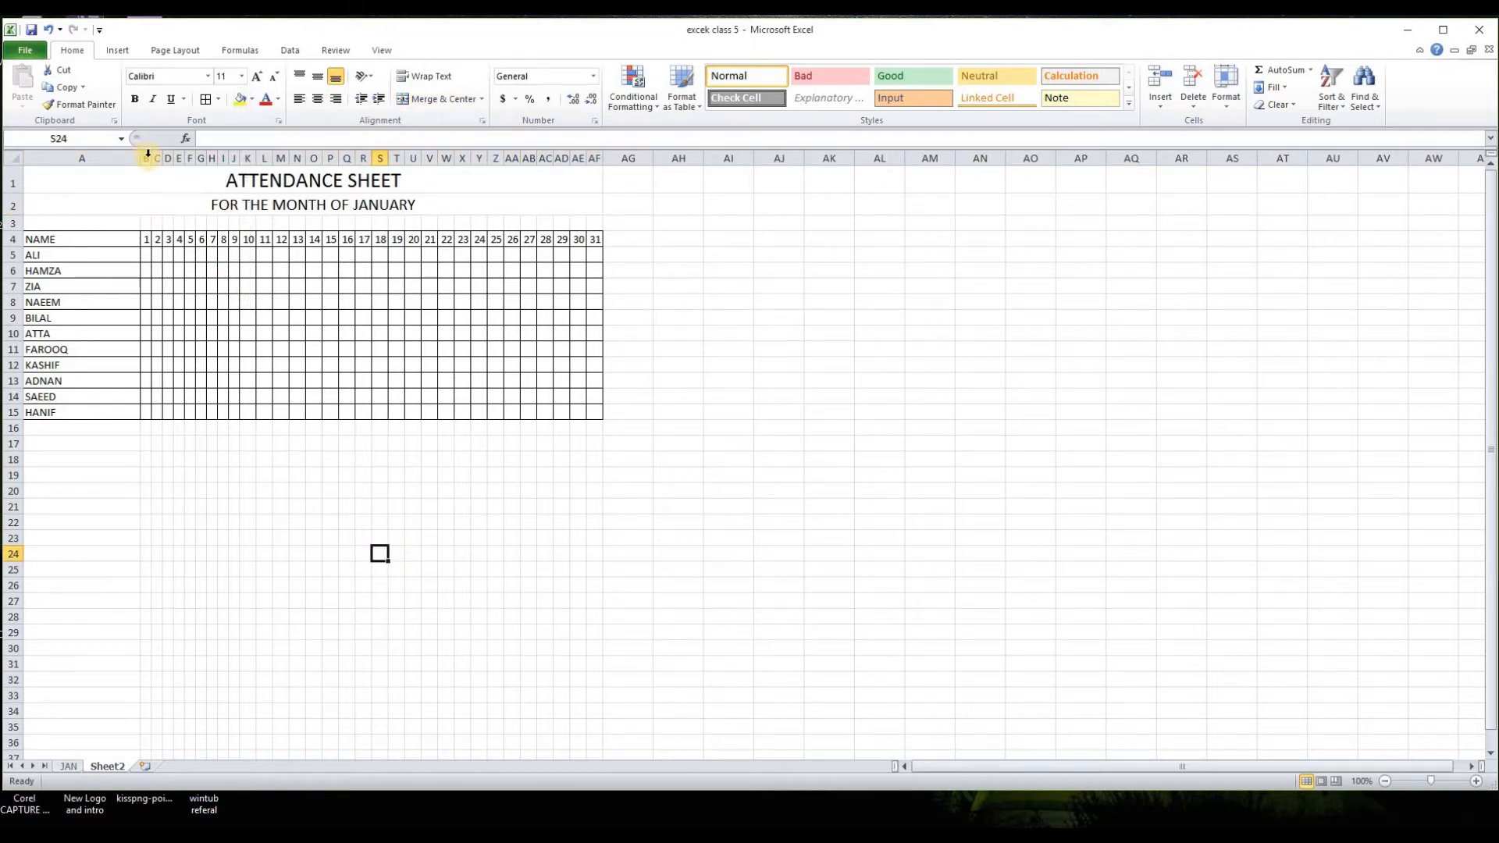
Step: Widen the day columns B to AF to one equal width and slightly increase the height of rows 4 to 15
{"action": "left_click_drag", "start_coordinate": [146, 157], "coordinate": [596, 156]}
{"action": "left_click", "coordinate": [504, 605]}
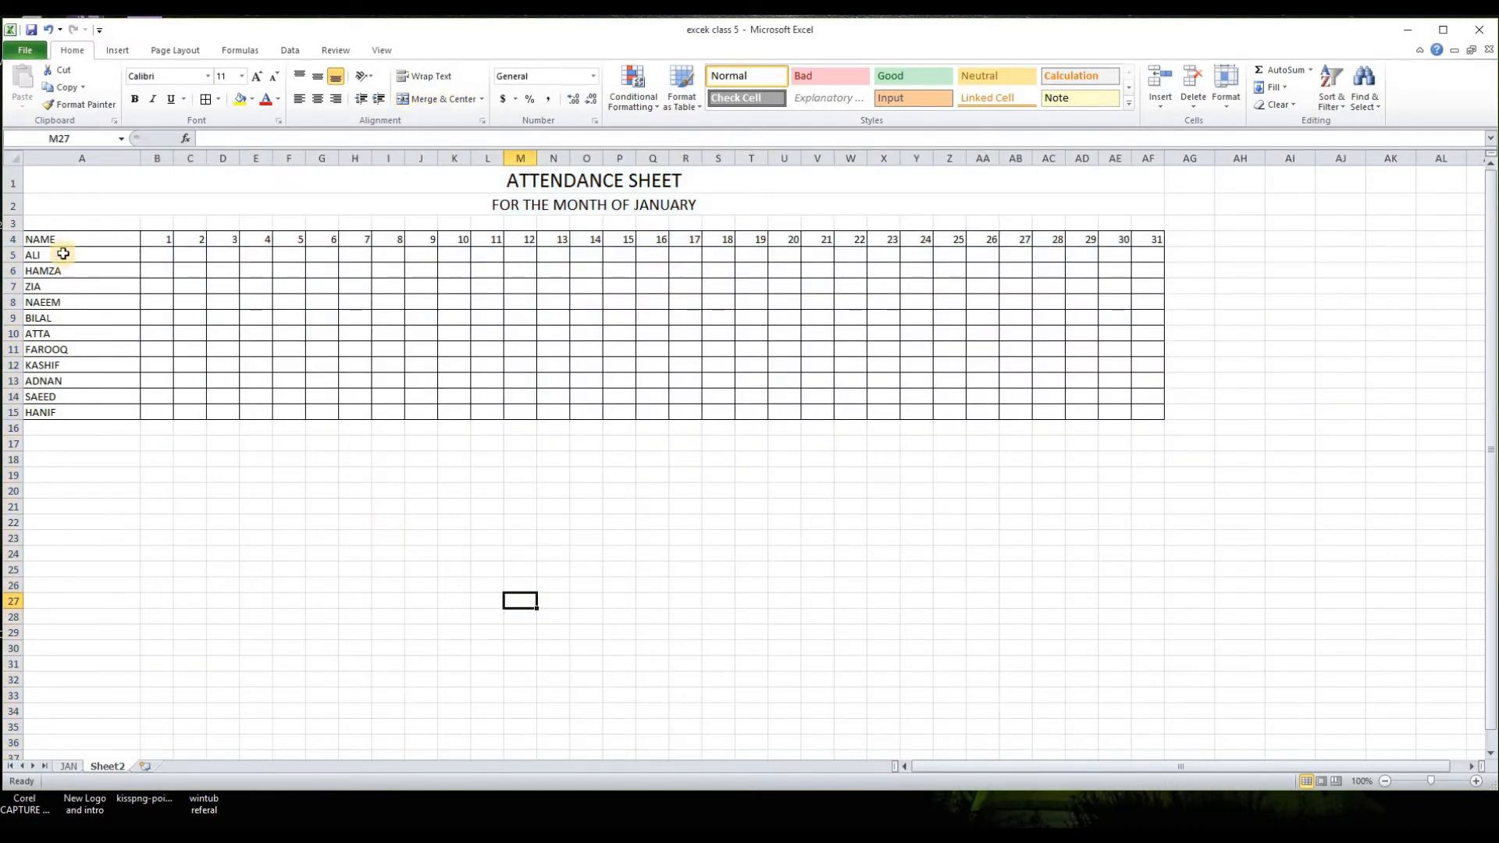
{"action": "left_click_drag", "start_coordinate": [7, 239], "coordinate": [14, 411]}
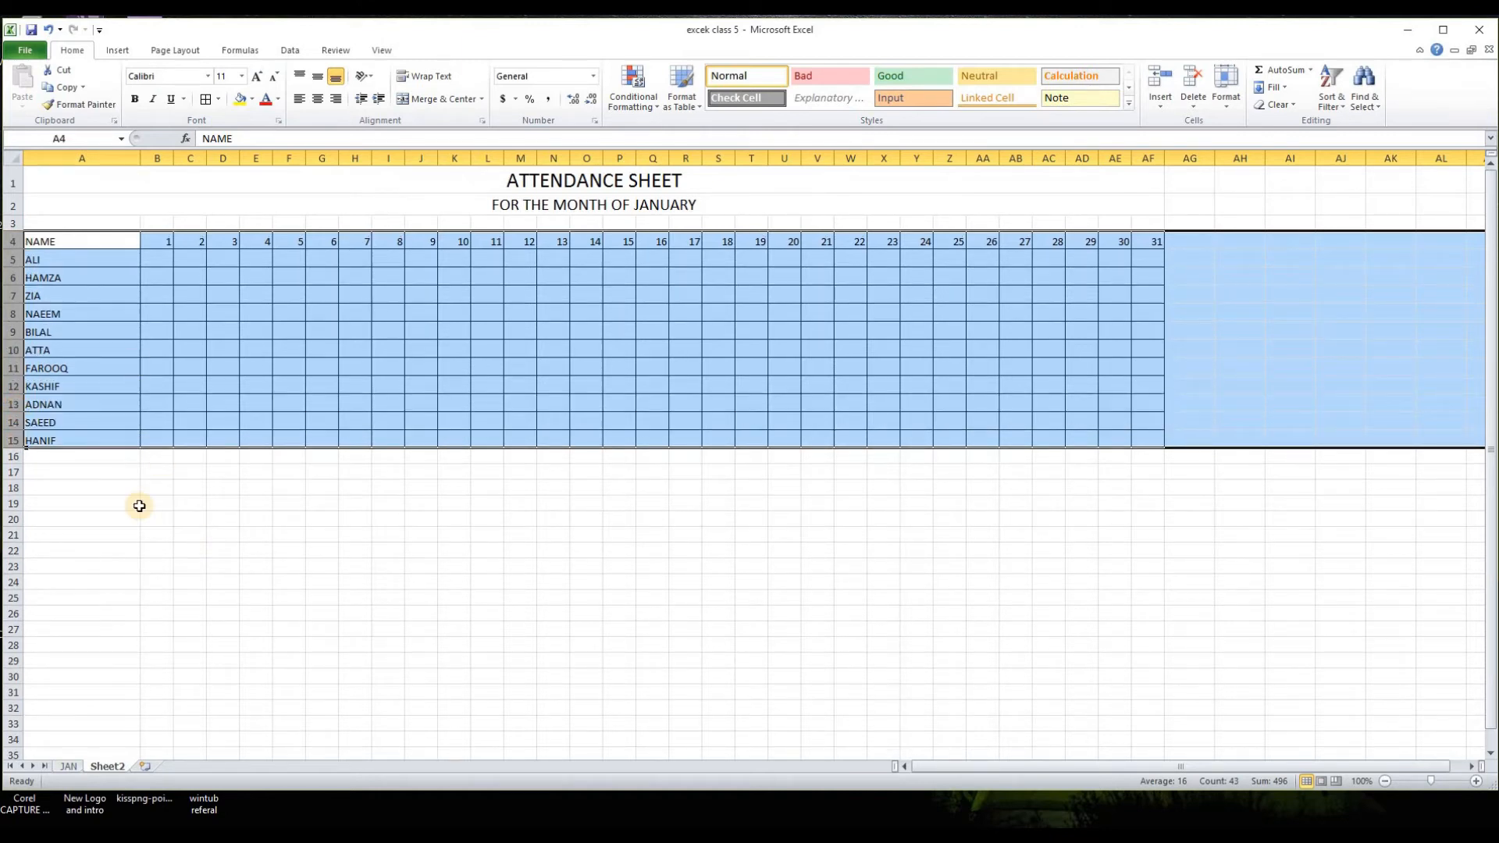
{"action": "left_click", "coordinate": [157, 533]}
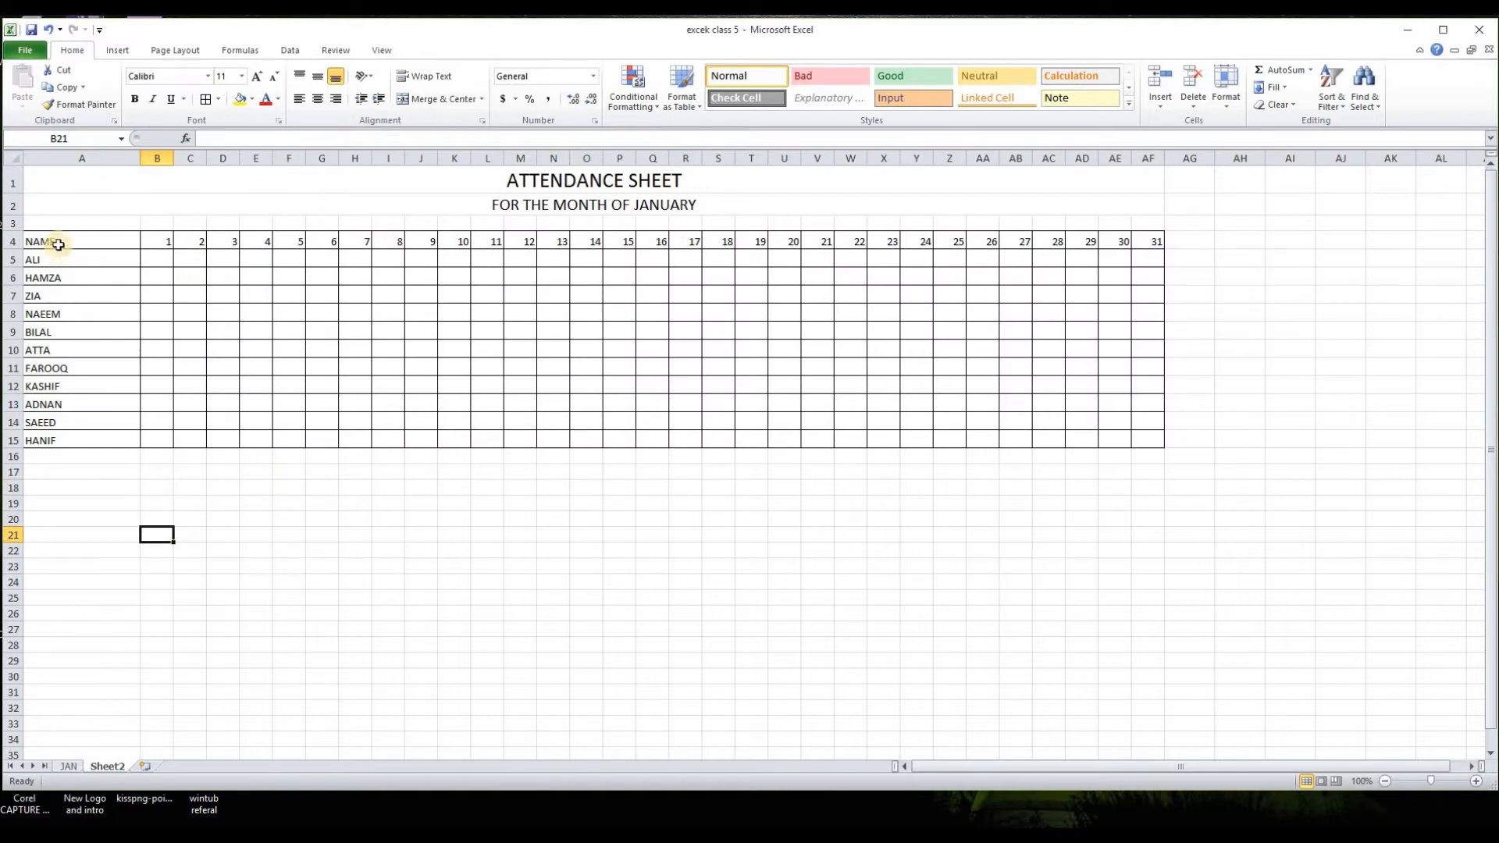
Step: Bold the header row A4:AF4 and put a thick box border around it and around the body A5:AF15
{"action": "left_click_drag", "start_coordinate": [58, 245], "coordinate": [1144, 242]}
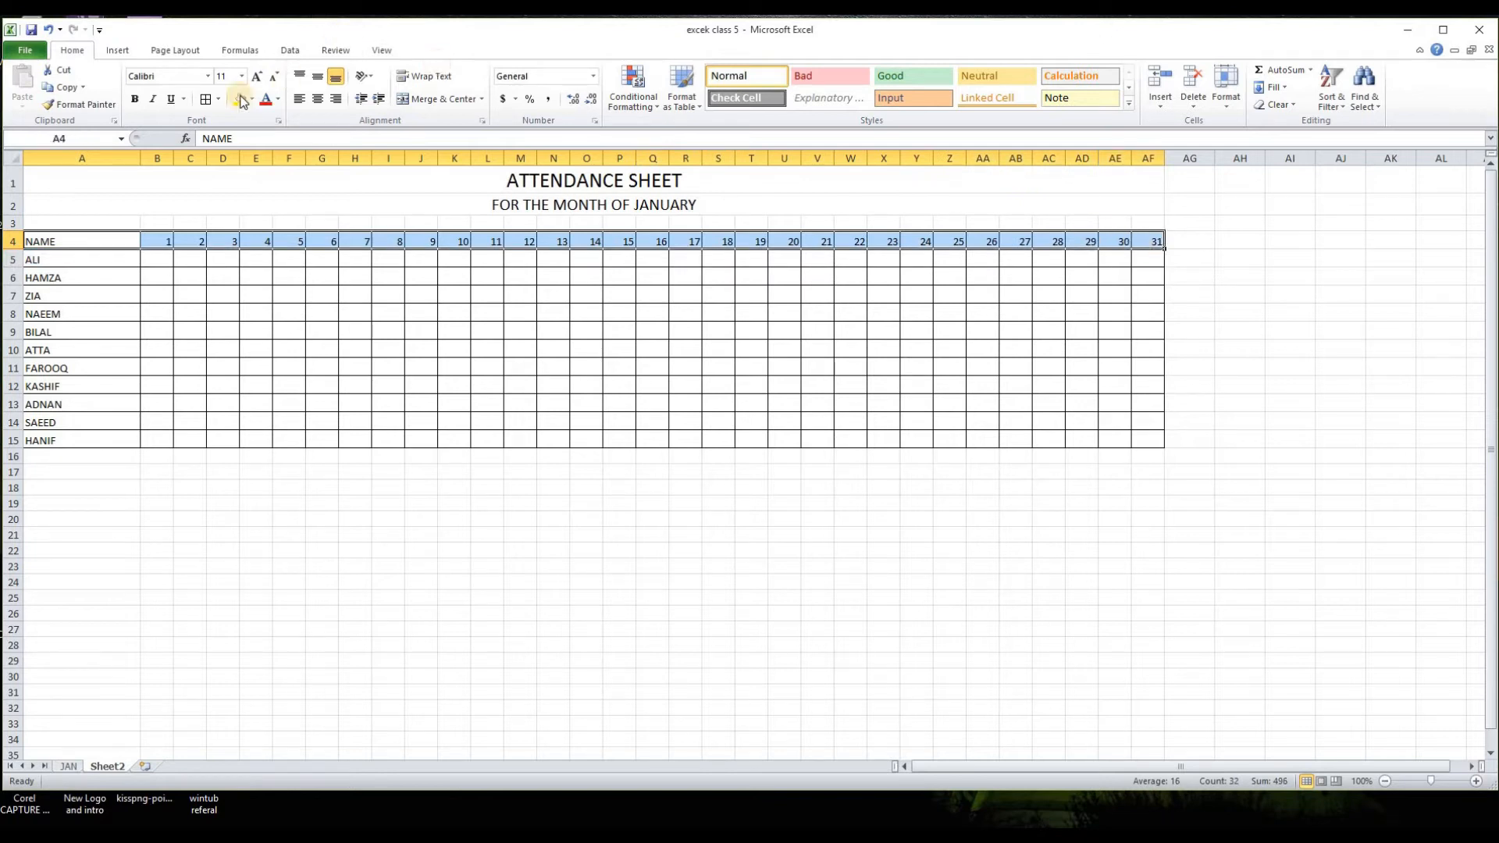
{"action": "left_click", "coordinate": [137, 100]}
{"action": "left_click", "coordinate": [218, 101]}
{"action": "left_click", "coordinate": [236, 259]}
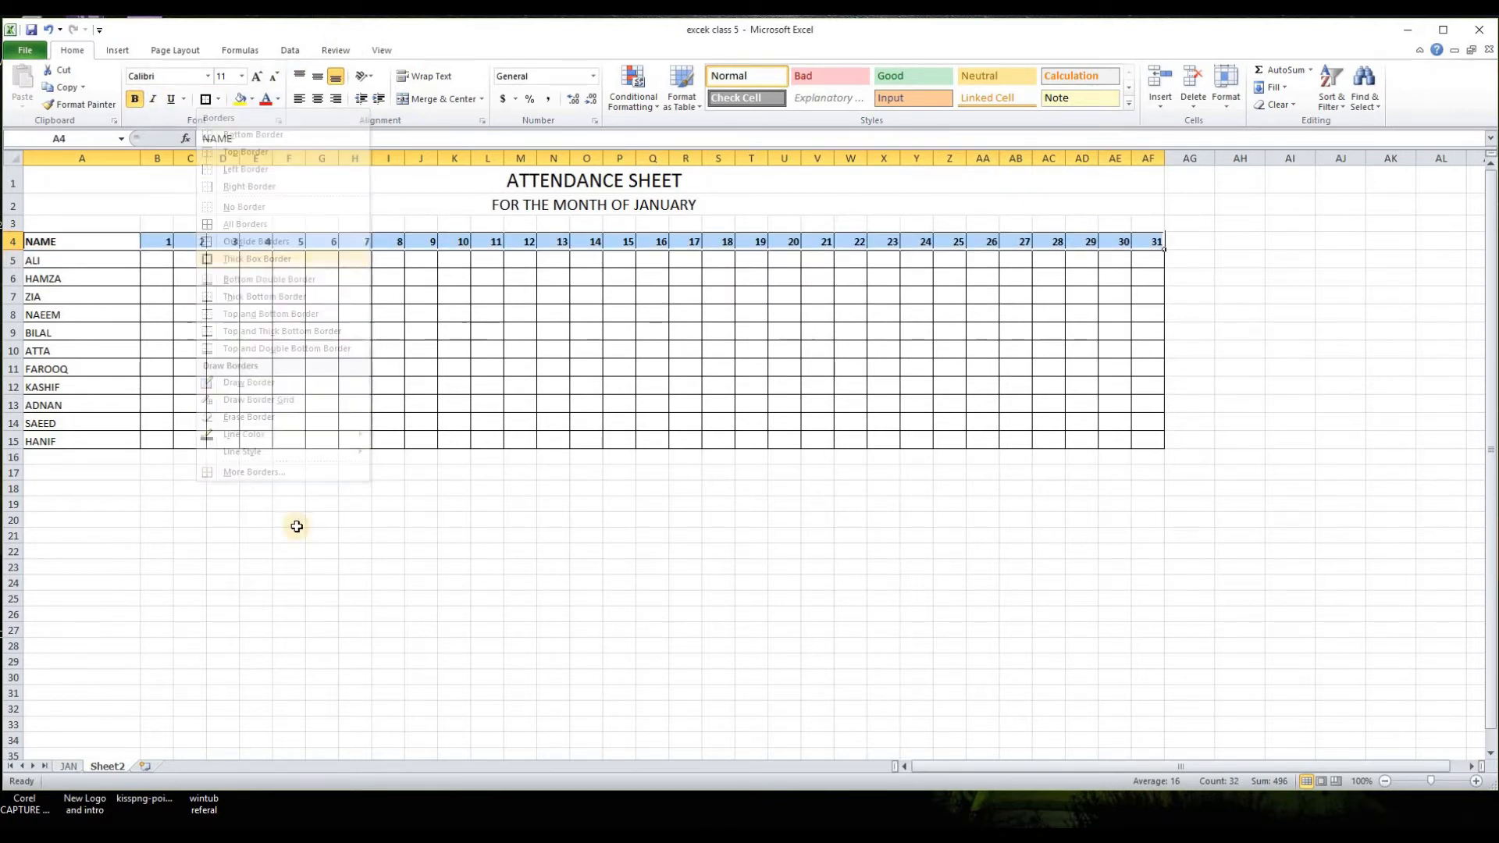
{"action": "left_click_drag", "start_coordinate": [33, 260], "coordinate": [1148, 441]}
{"action": "left_click", "coordinate": [377, 582]}
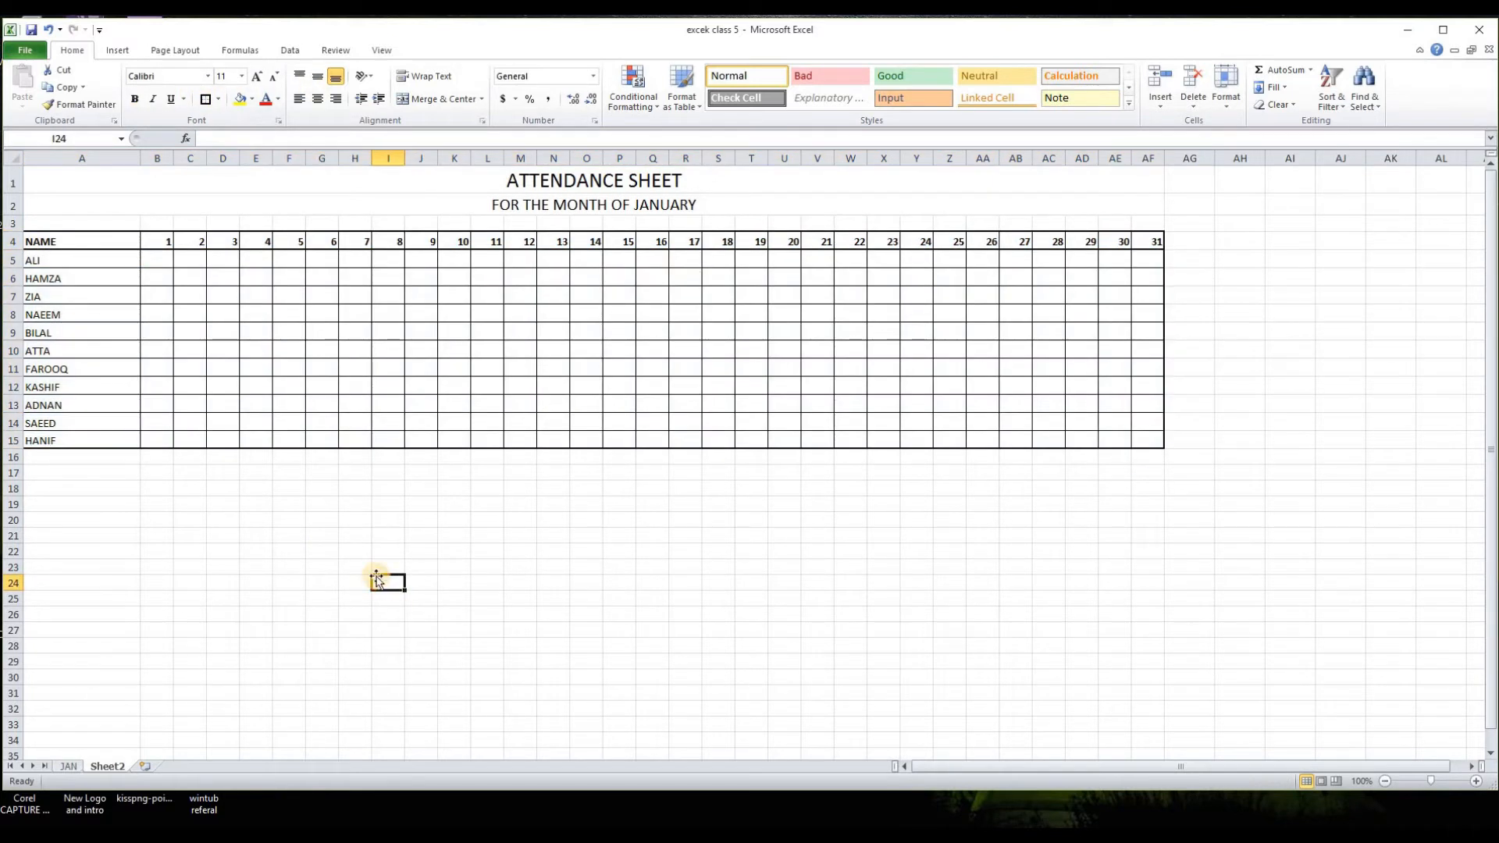
Step: Extend the header formatting from the day 31 cell into AG4 and enter TOTAL as its heading
{"action": "left_click", "coordinate": [1181, 241]}
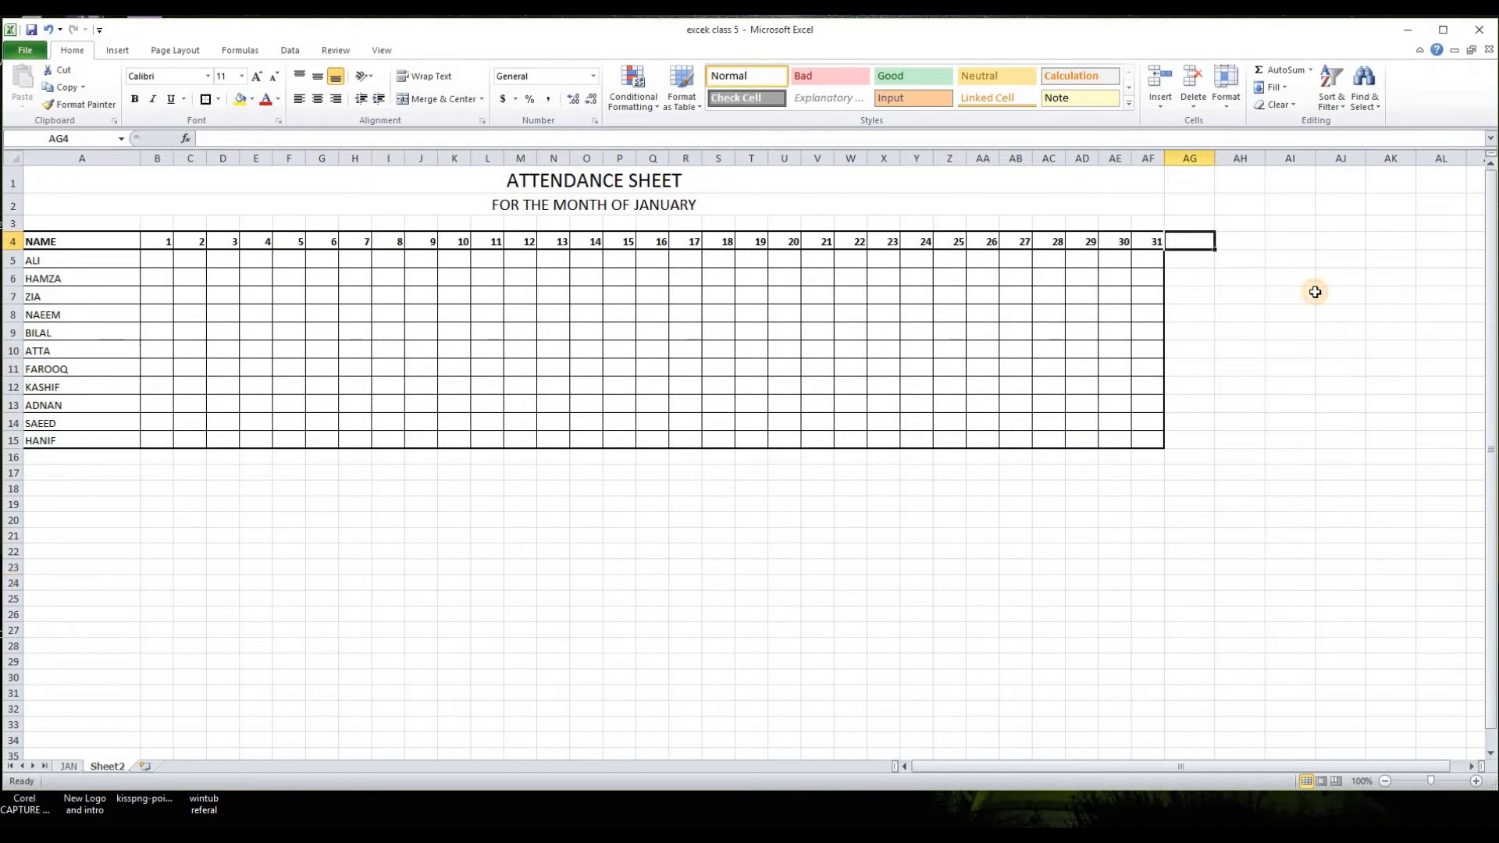
{"action": "left_click", "coordinate": [1155, 243]}
{"action": "left_click_drag", "start_coordinate": [1163, 250], "coordinate": [1202, 244]}
{"action": "left_click", "coordinate": [1202, 243]}
{"action": "type", "text": "TOTAL"}
{"action": "key", "text": "Return"}
Step: Apply all borders and a thick box border to AG5:AG15, and center the TOTAL heading in AG4
{"action": "left_click_drag", "start_coordinate": [1188, 260], "coordinate": [1201, 435]}
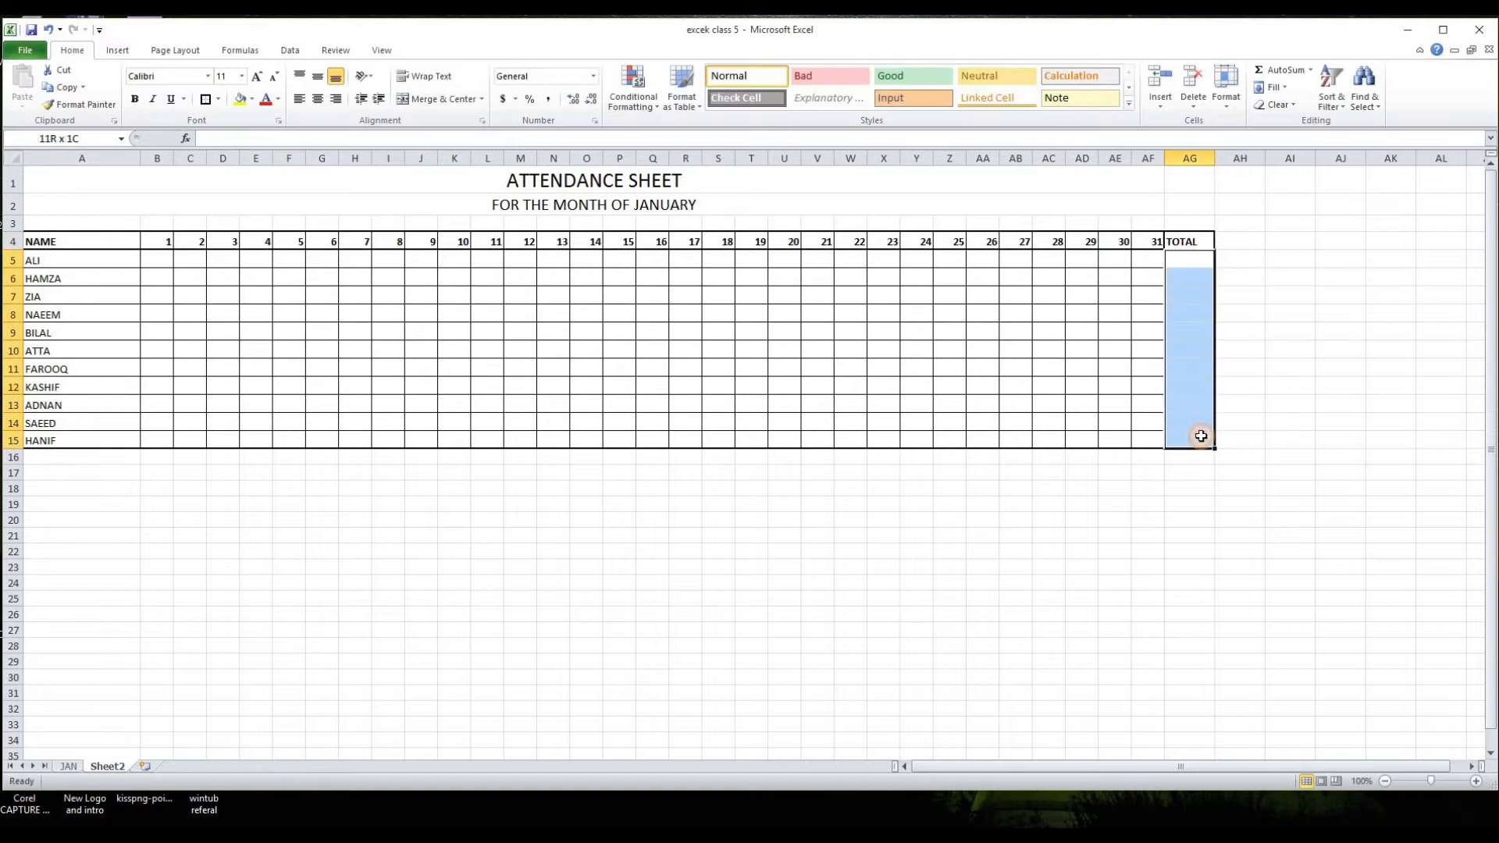
{"action": "left_click", "coordinate": [218, 99]}
{"action": "left_click", "coordinate": [237, 226]}
{"action": "left_click", "coordinate": [219, 99]}
{"action": "left_click", "coordinate": [257, 259]}
{"action": "left_click", "coordinate": [982, 598]}
{"action": "left_click", "coordinate": [1195, 244]}
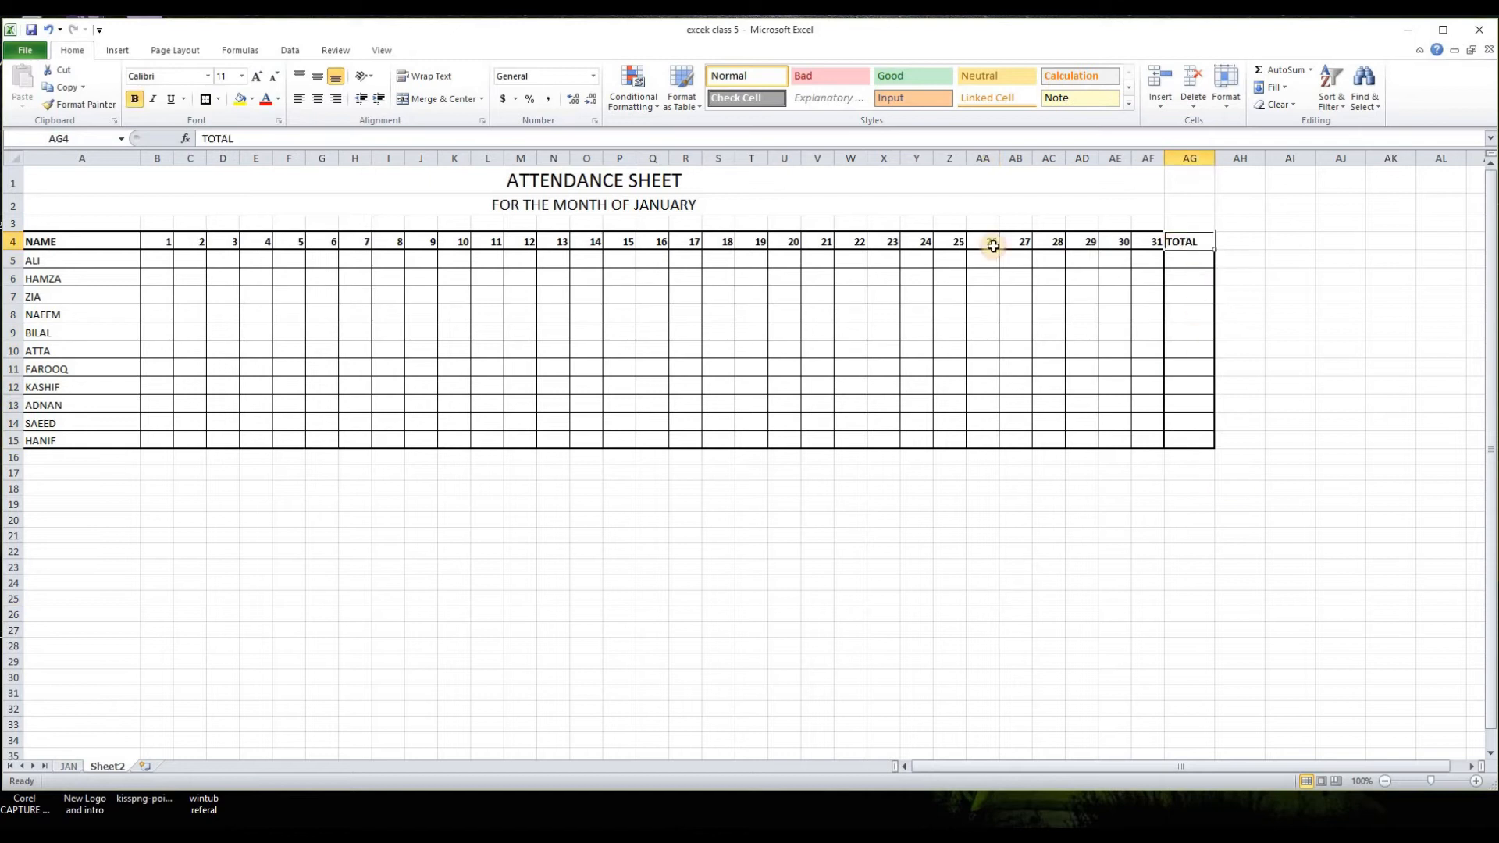
{"action": "left_click", "coordinate": [318, 100]}
{"action": "left_click", "coordinate": [949, 584]}
{"action": "left_click", "coordinate": [157, 260]}
{"action": "left_click", "coordinate": [431, 609]}
{"action": "left_click", "coordinate": [324, 519]}
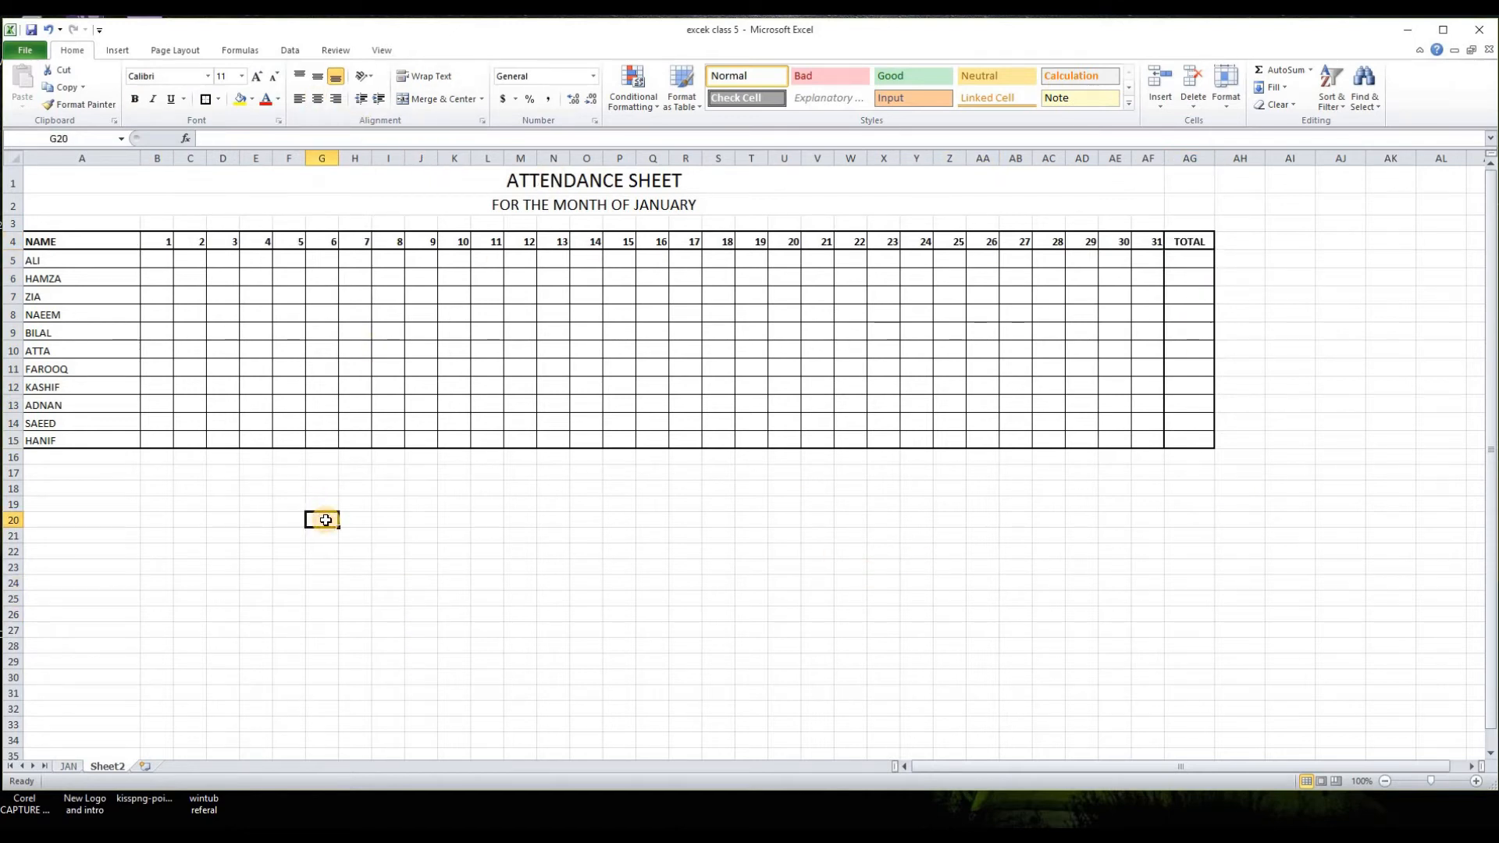
{"action": "left_click", "coordinate": [156, 258]}
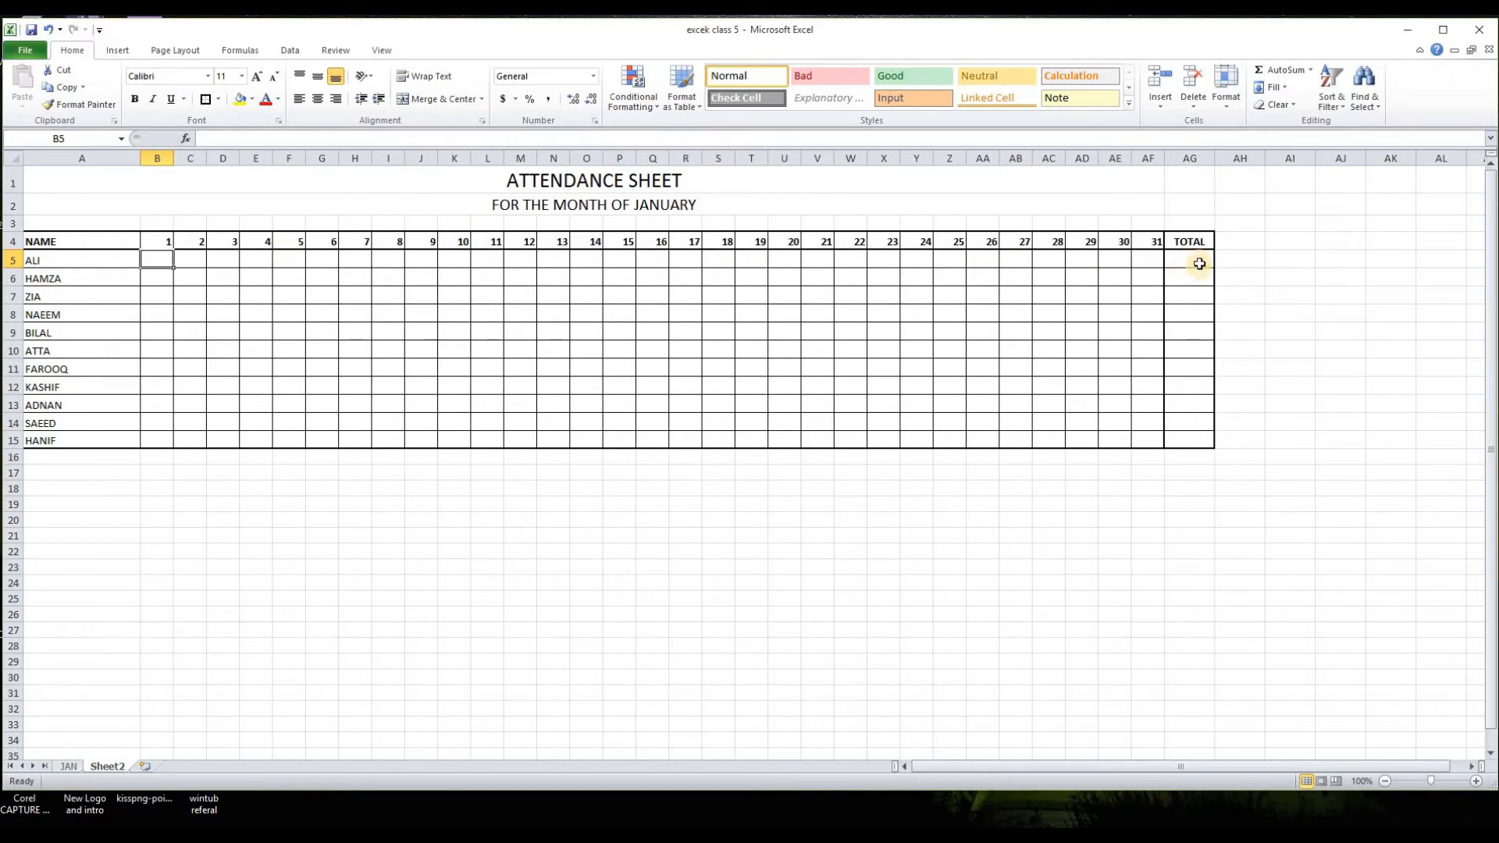
Step: Add an attendance legend below the table in Q18:R19, with 1 for PRESENT and 0 for ABSENT
{"action": "left_click", "coordinate": [660, 491]}
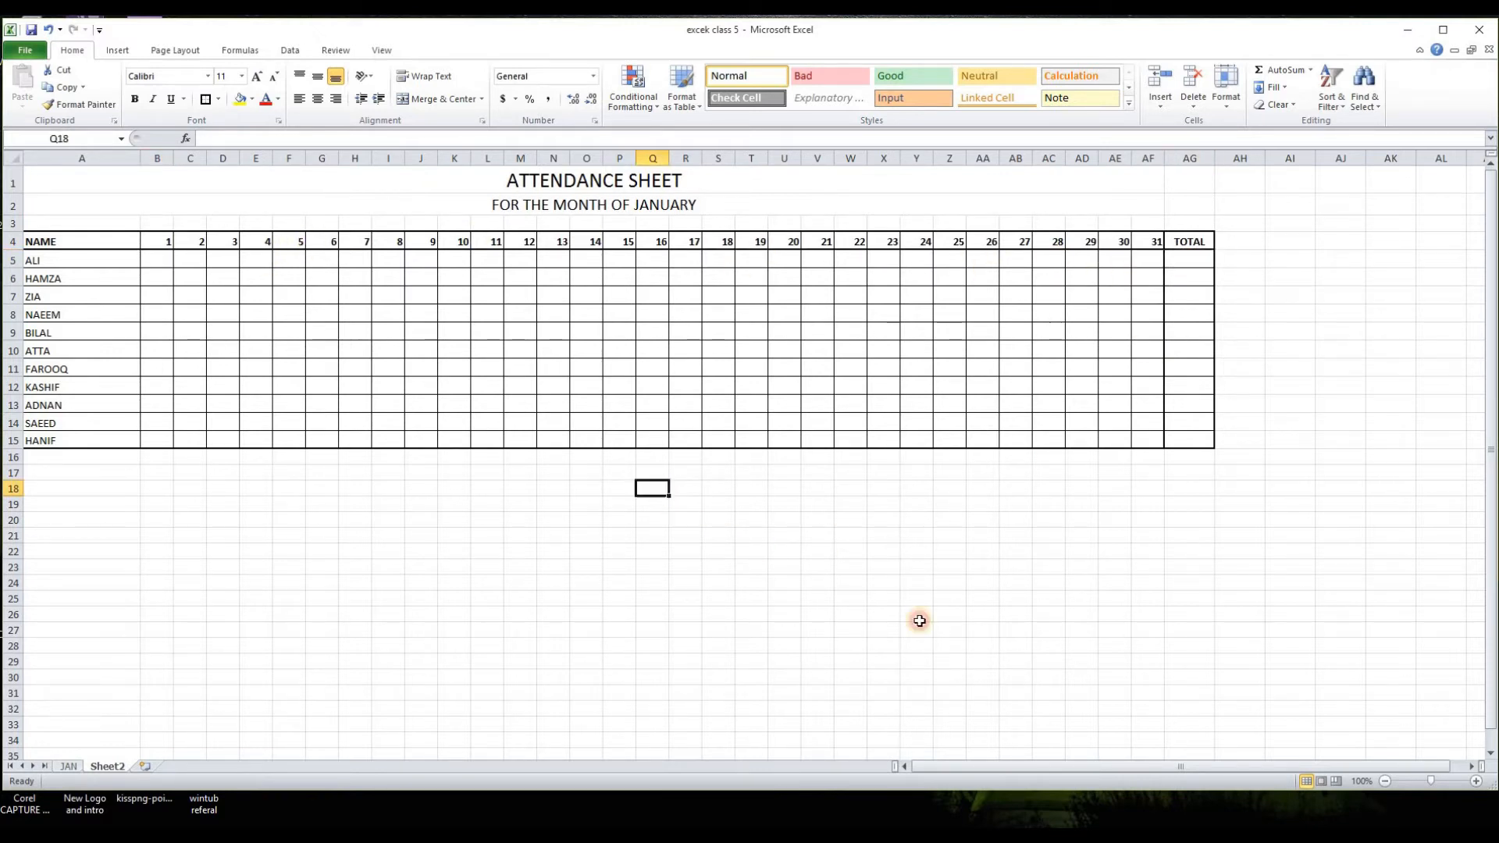
{"action": "type", "text": "1"}
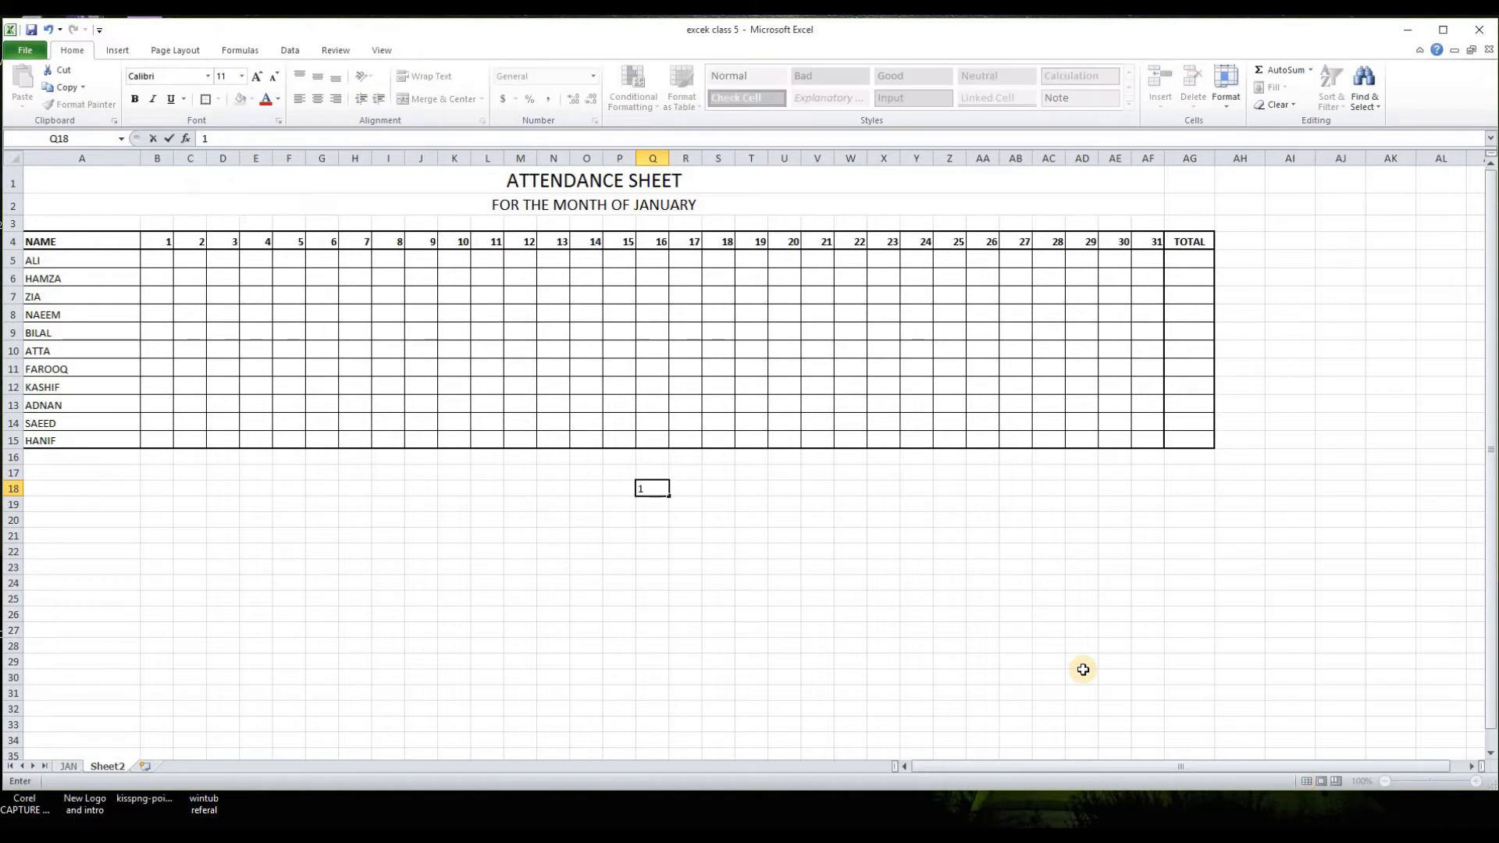
{"action": "key", "text": "Tab"}
{"action": "type", "text": "p"}
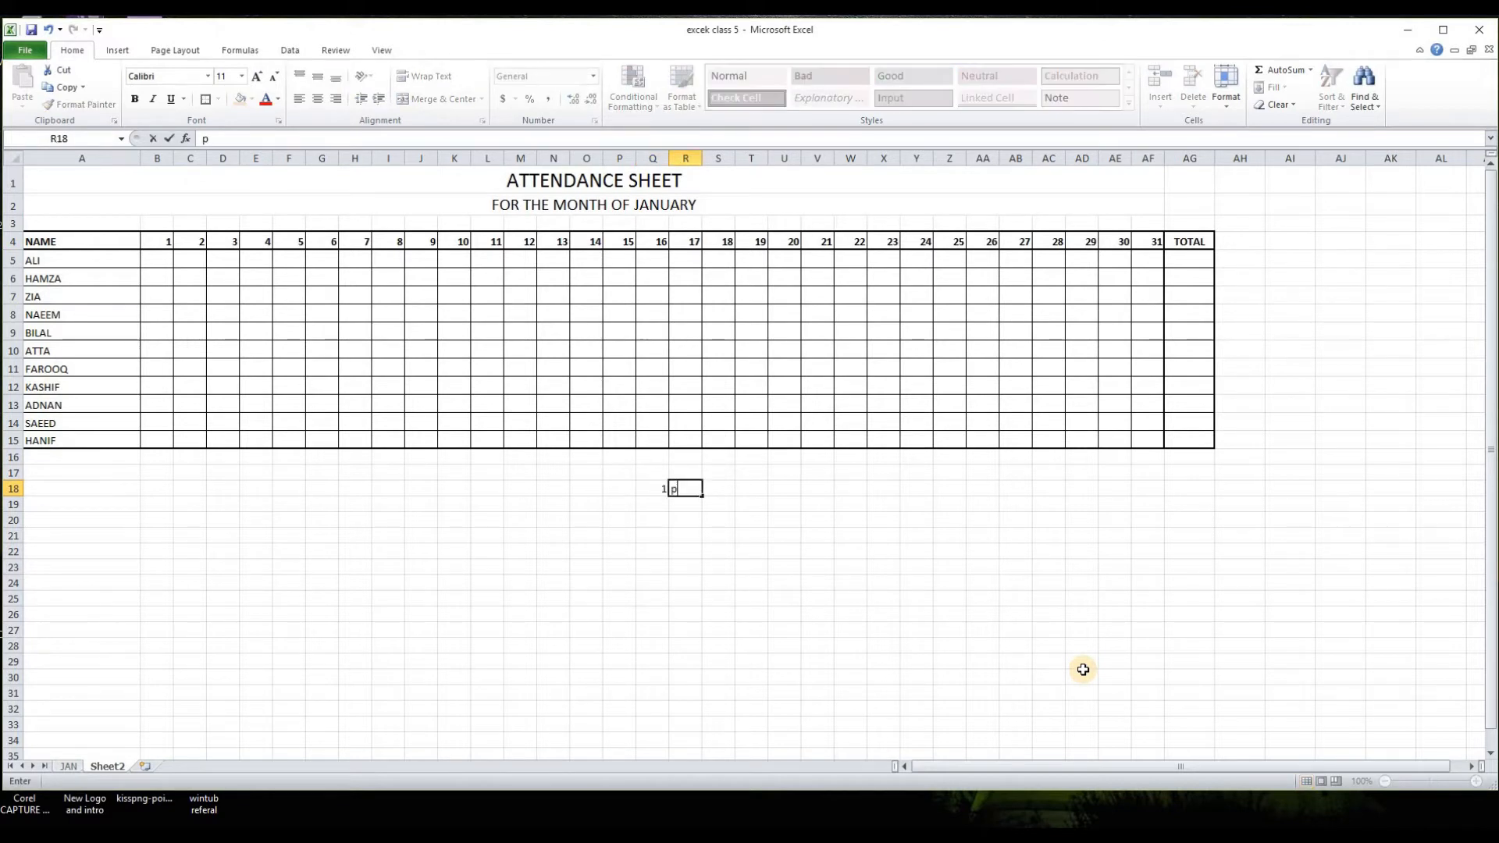
{"action": "type", "text": "RESENT"}
{"action": "key", "text": "Return"}
{"action": "type", "text": "0"}
{"action": "key", "text": "Tab"}
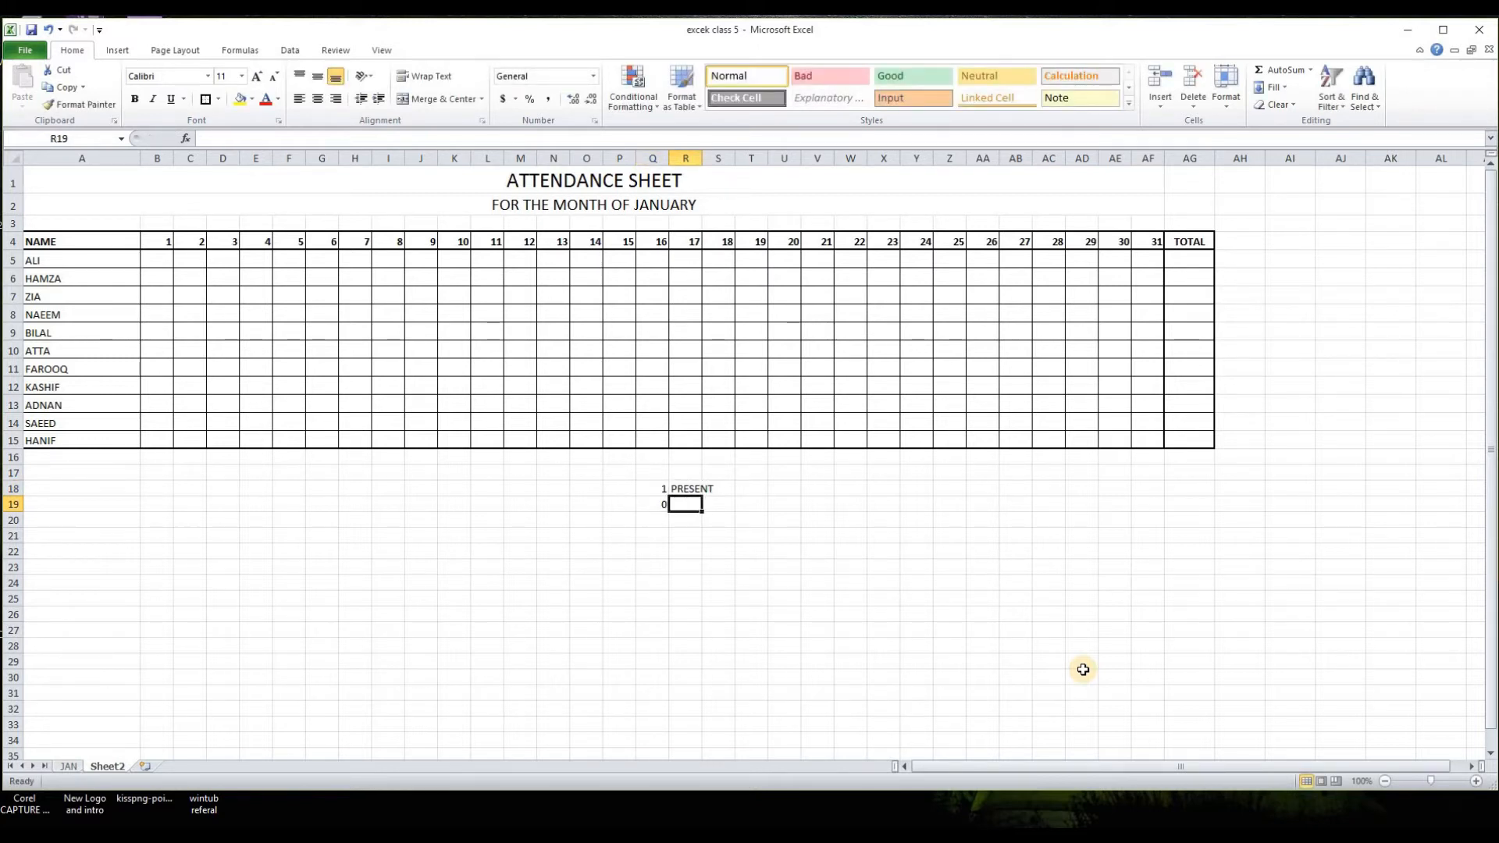
{"action": "type", "text": "ABSENT"}
{"action": "key", "text": "Return"}
Step: Fill the attendance grid B5:AF15 with 1 for every employee on all 31 days
{"action": "left_click", "coordinate": [157, 260]}
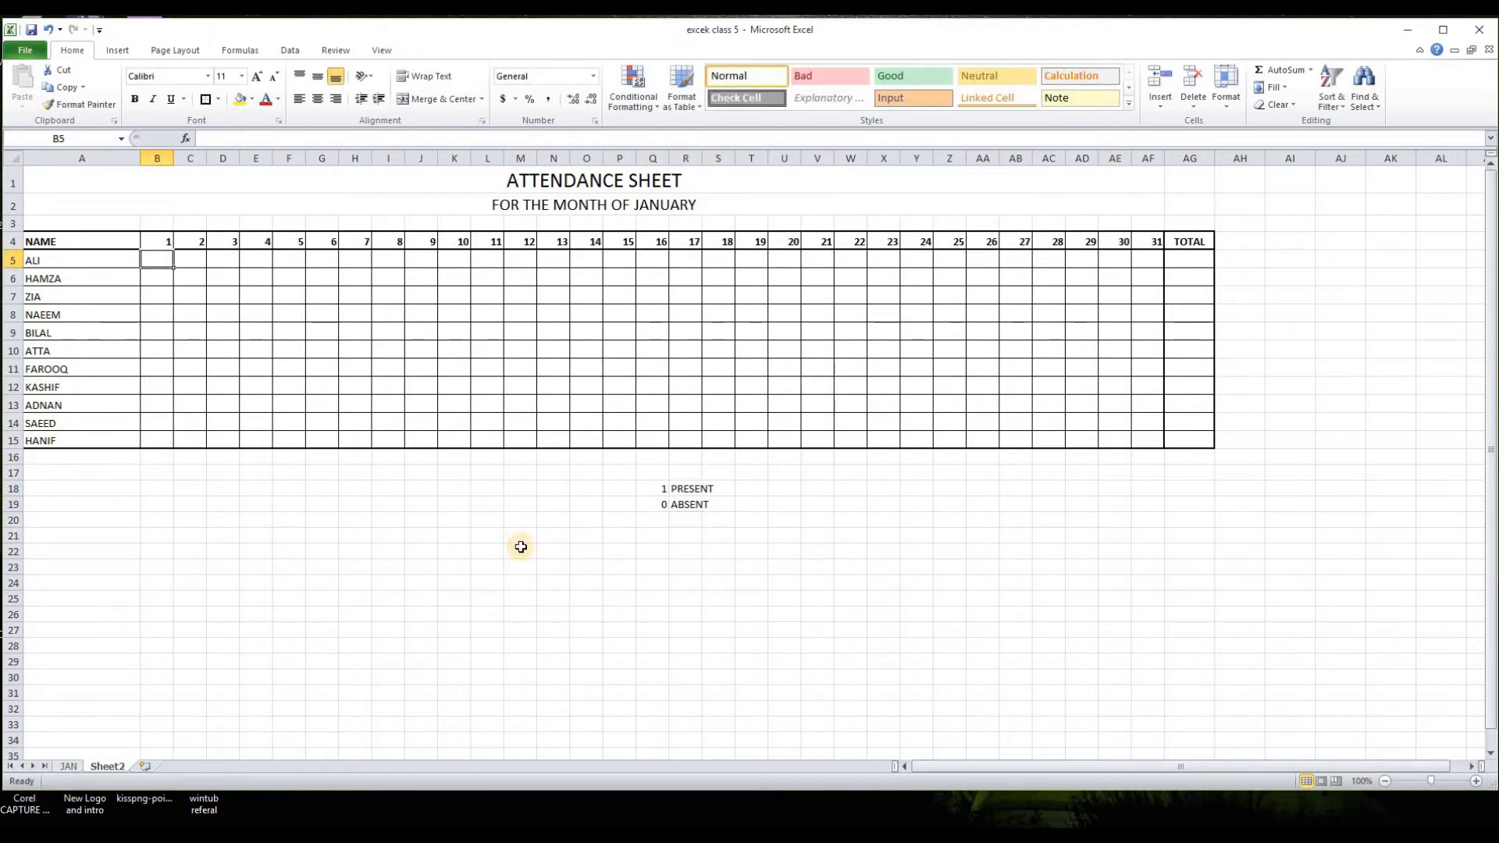
{"action": "type", "text": "1 0 1 0 1 1 1 1 1 1"}
{"action": "key", "text": "Up"}
{"action": "key", "text": "Up"}
{"action": "key", "text": "Up"}
{"action": "key", "text": "Up"}
{"action": "key", "text": "Up"}
{"action": "key", "text": "Up"}
{"action": "key", "text": "Up"}
{"action": "key", "text": "Up"}
{"action": "key", "text": "Up"}
{"action": "key", "text": "Up"}
{"action": "left_click_drag", "start_coordinate": [173, 269], "coordinate": [1168, 445]}
Step: Mark absences on days 3 to 12 with 0 in D5, D6, D9, D12, D13, F7, F10, G13, H7, I12, K9, K14 and M7
{"action": "left_click", "coordinate": [219, 261]}
{"action": "type", "text": "0 0 1 1 0 1 1 0 0 1"}
{"action": "left_click", "coordinate": [290, 296]}
{"action": "type", "text": "0"}
{"action": "left_click", "coordinate": [456, 333]}
{"action": "type", "text": "0"}
{"action": "left_click", "coordinate": [291, 351]}
Step: Mark scattered absences with 0 in the employee rows for days 13 to 21
{"action": "type", "text": "0"}
{"action": "left_click", "coordinate": [331, 404]}
{"action": "type", "text": "0"}
{"action": "left_click", "coordinate": [390, 388]}
{"action": "type", "text": "0"}
{"action": "left_click", "coordinate": [521, 295]}
{"action": "type", "text": "0"}
{"action": "left_click", "coordinate": [522, 278]}
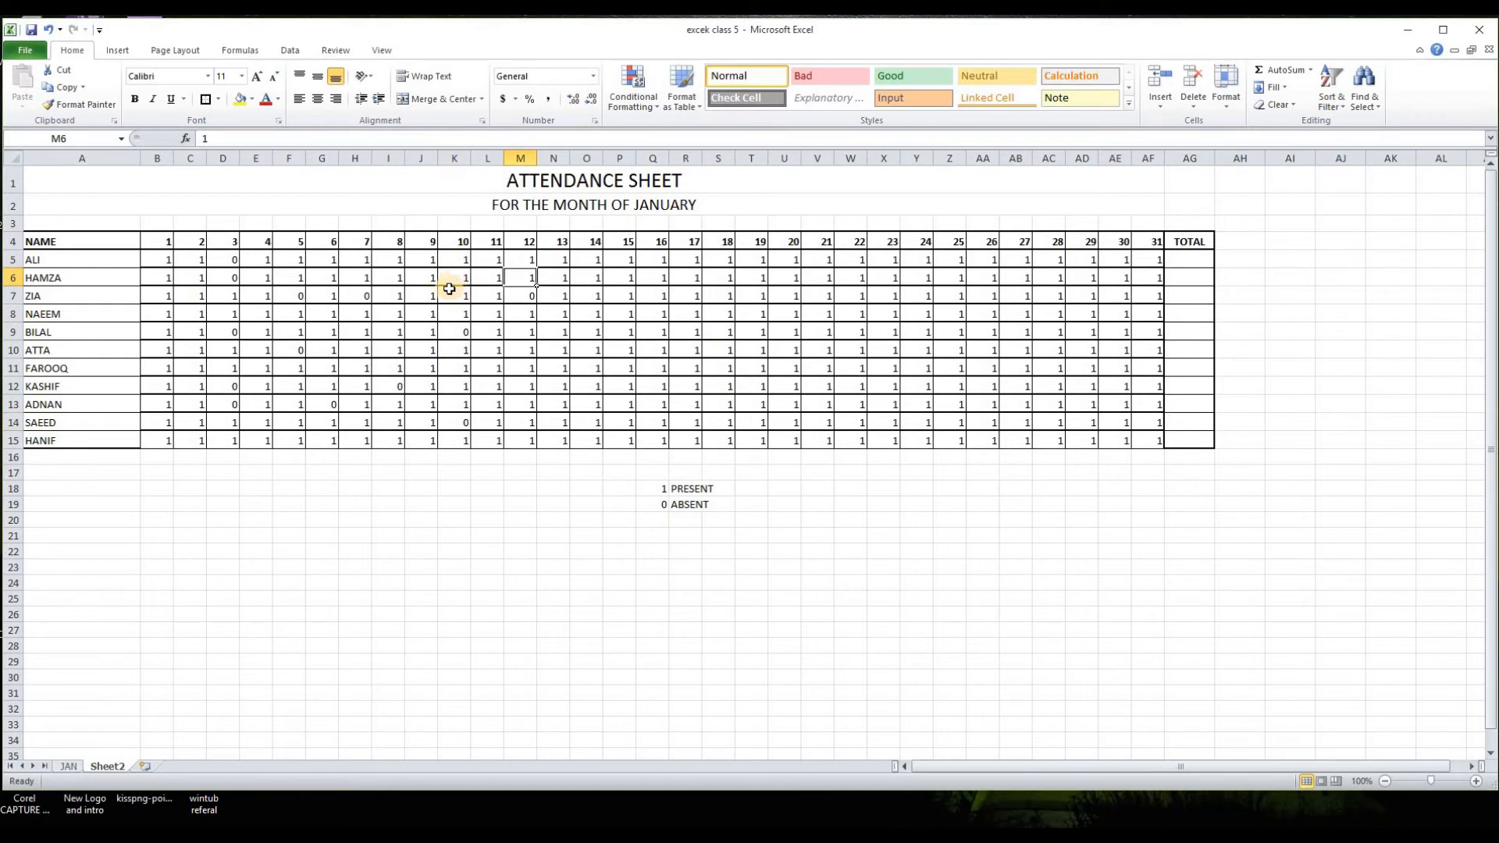
{"action": "left_click", "coordinate": [439, 298]}
Step: Mark scattered absences with 0 in the employee rows for days 22 to 31, ending with AF14
{"action": "type", "text": "0"}
{"action": "left_click", "coordinate": [621, 351]}
{"action": "type", "text": "0"}
{"action": "left_click", "coordinate": [619, 261]}
{"action": "type", "text": "0"}
{"action": "left_click", "coordinate": [719, 368]}
{"action": "left_click", "coordinate": [553, 386]}
{"action": "left_click", "coordinate": [817, 278]}
{"action": "type", "text": "0"}
{"action": "left_click", "coordinate": [884, 350]}
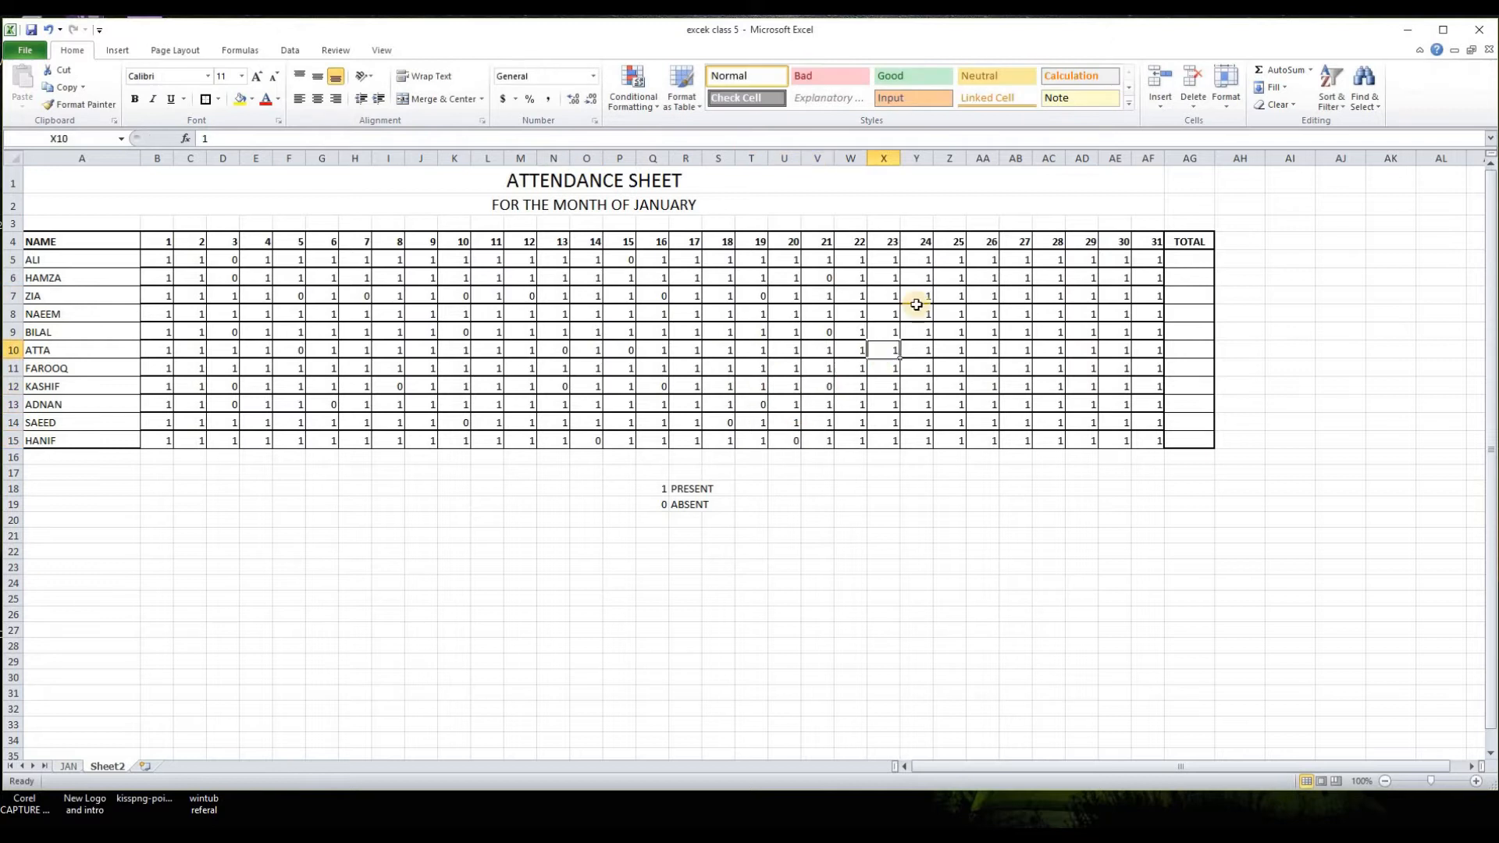
{"action": "type", "text": "0"}
{"action": "left_click", "coordinate": [1015, 351]}
{"action": "type", "text": "0"}
{"action": "left_click", "coordinate": [1082, 440]}
{"action": "type", "text": "0"}
{"action": "left_click", "coordinate": [1116, 387]}
{"action": "left_click", "coordinate": [1148, 422]}
{"action": "type", "text": "0"}
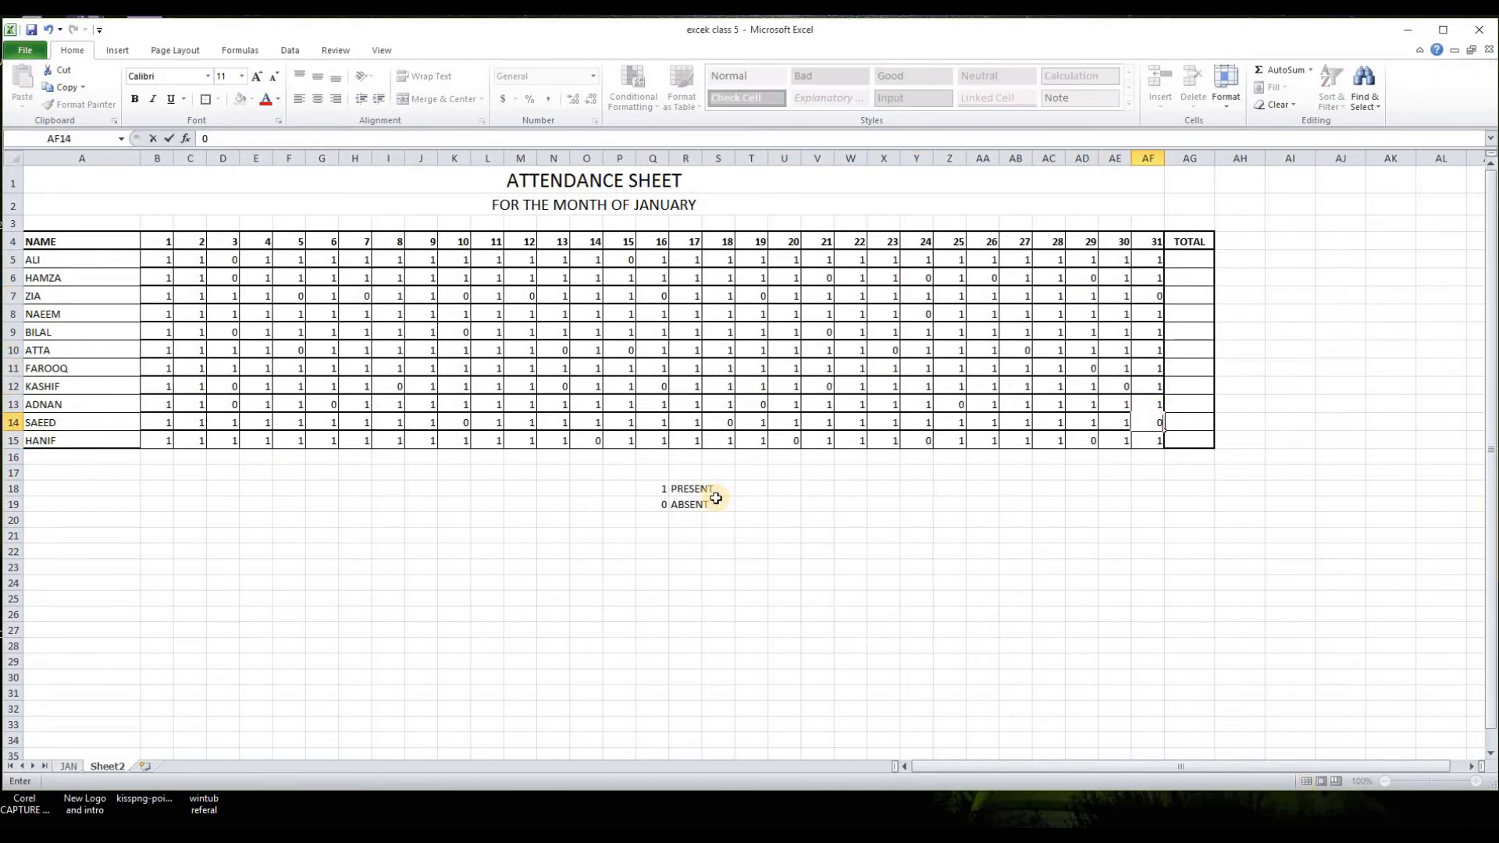
{"action": "left_click_drag", "start_coordinate": [355, 260], "coordinate": [362, 438]}
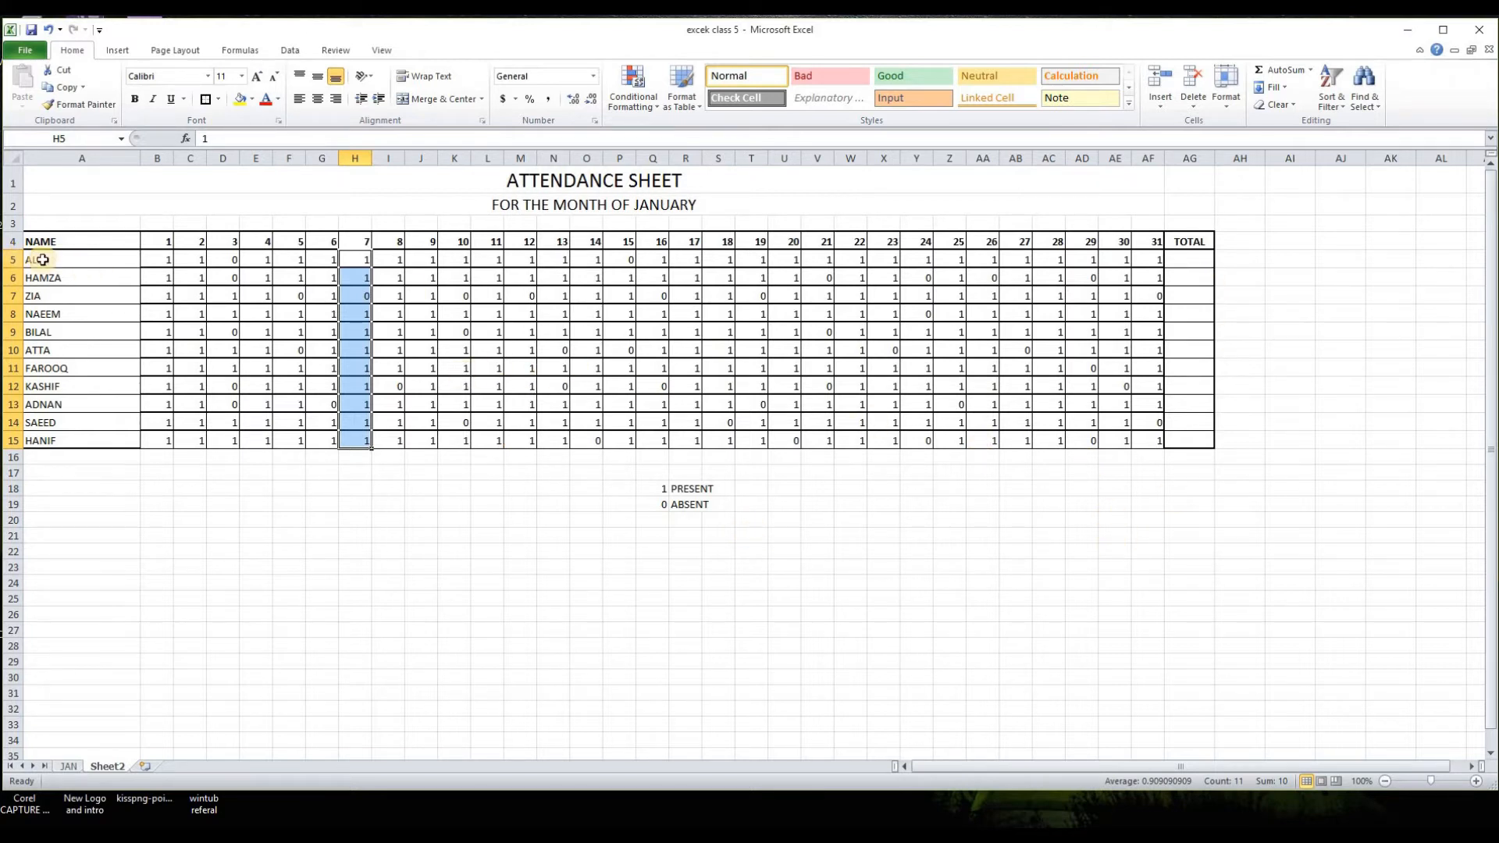
{"action": "left_click_drag", "start_coordinate": [43, 260], "coordinate": [1151, 444]}
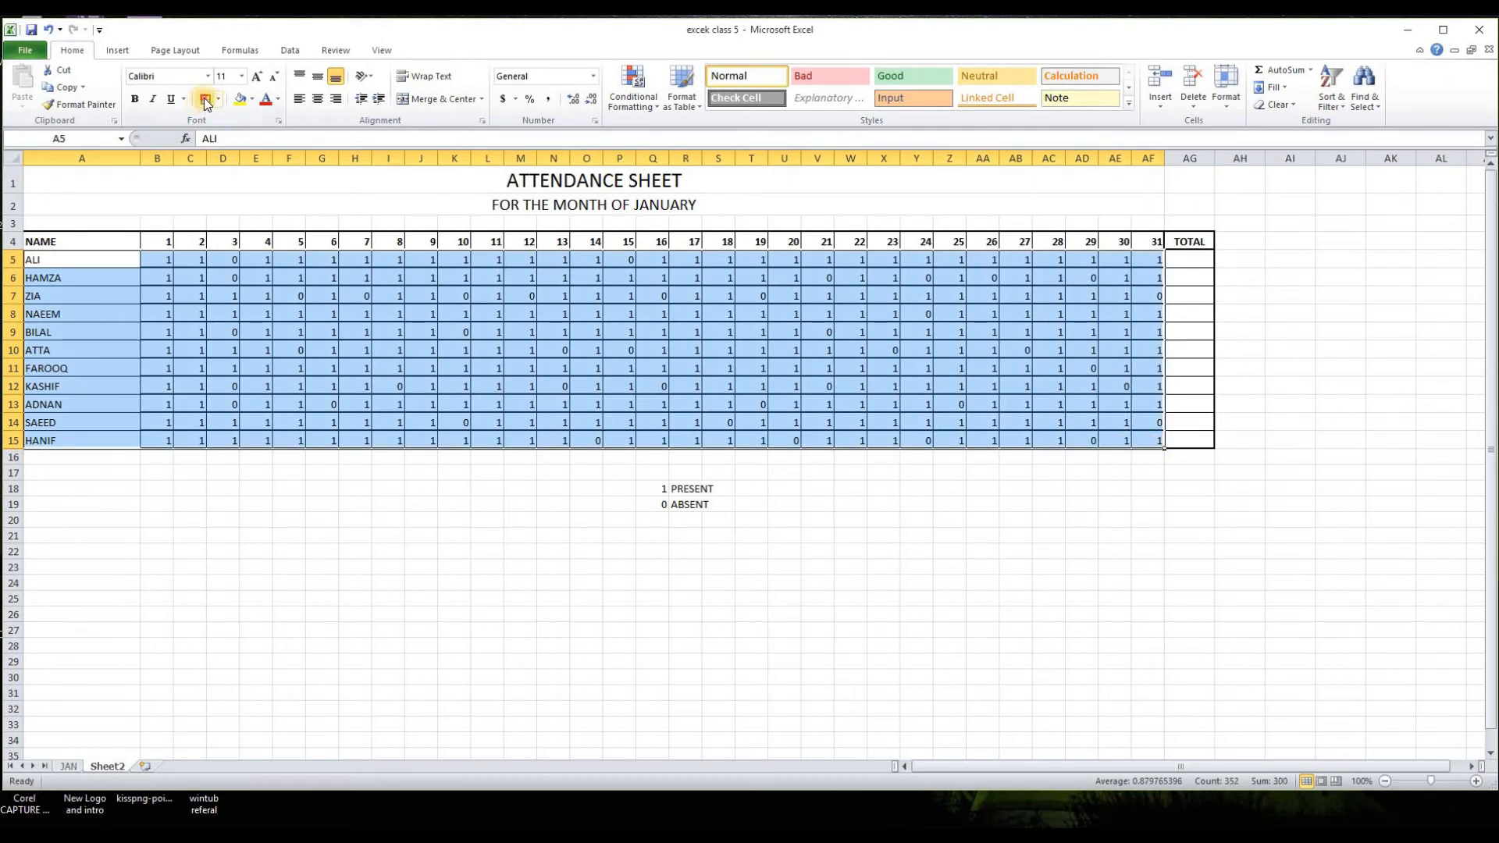
{"action": "left_click", "coordinate": [1108, 581]}
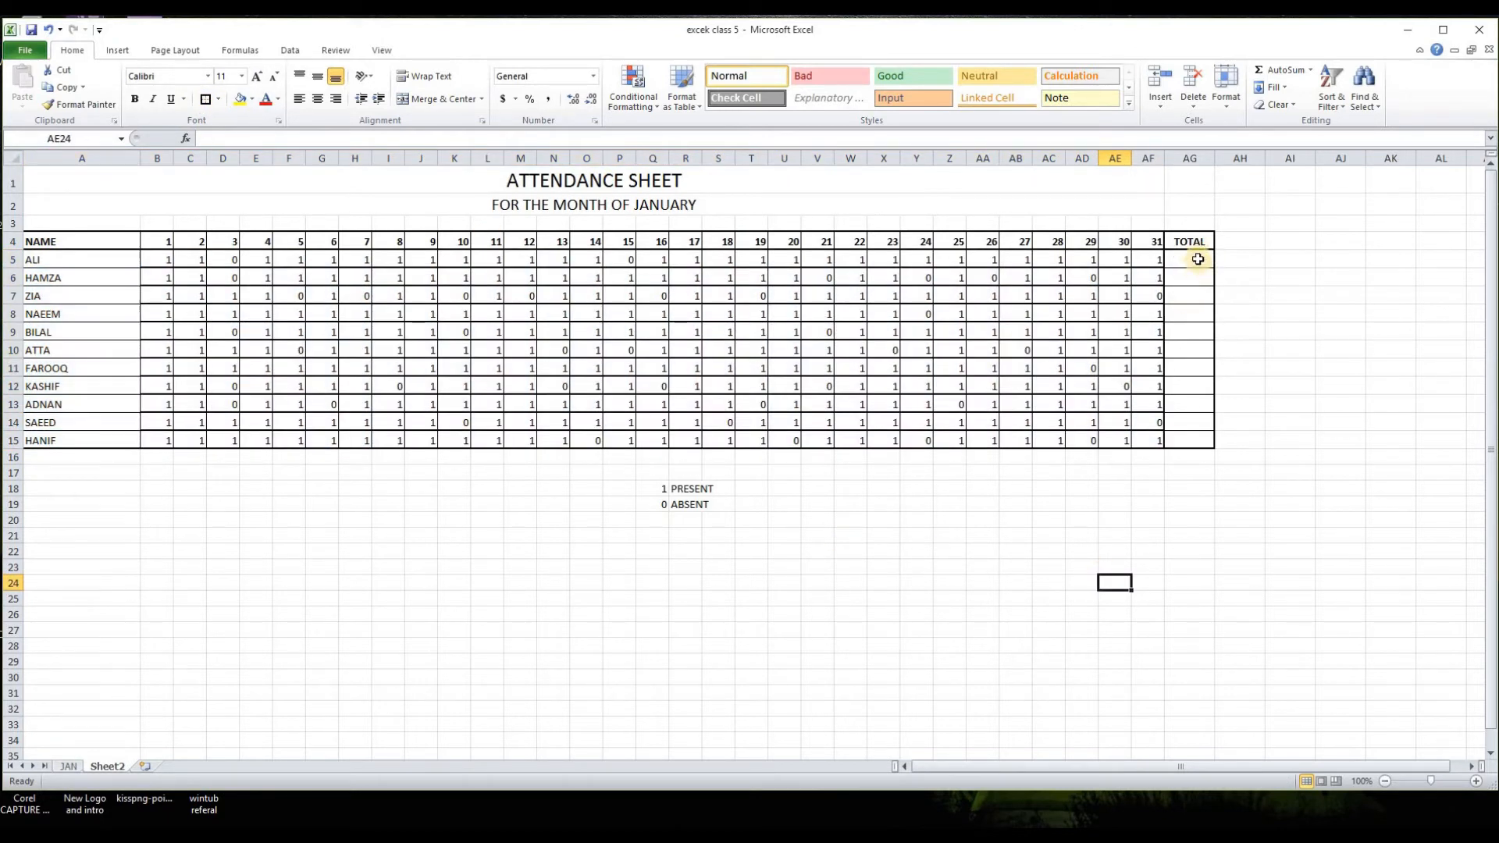
Step: Total the first employee's attendance in AG5 with =SUM(B5:AF5) and fill the formula down to AG15
{"action": "left_click", "coordinate": [1255, 347]}
{"action": "left_click", "coordinate": [1190, 260]}
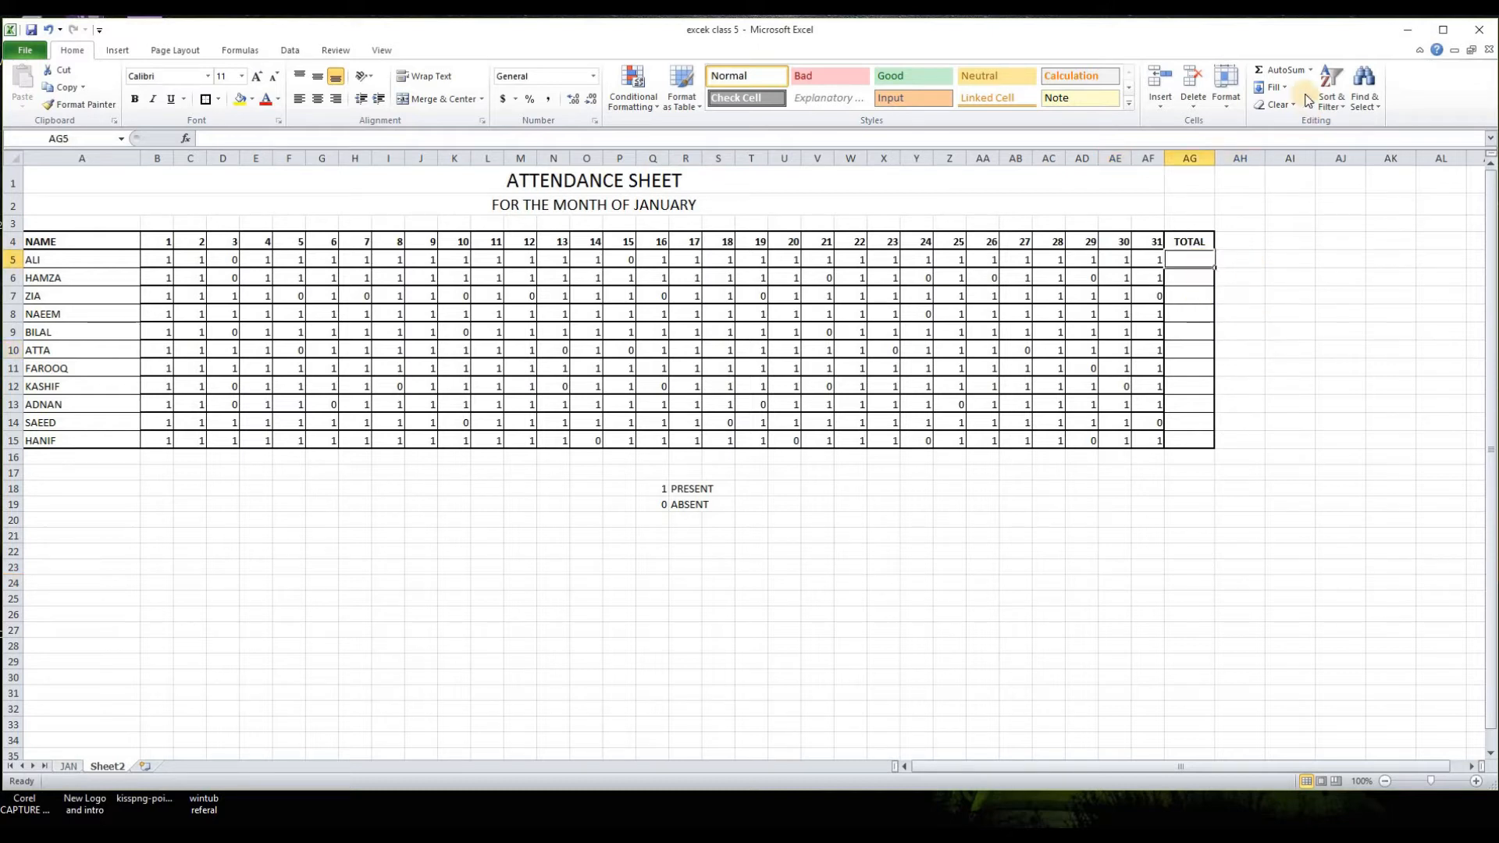
{"action": "left_click", "coordinate": [1278, 69]}
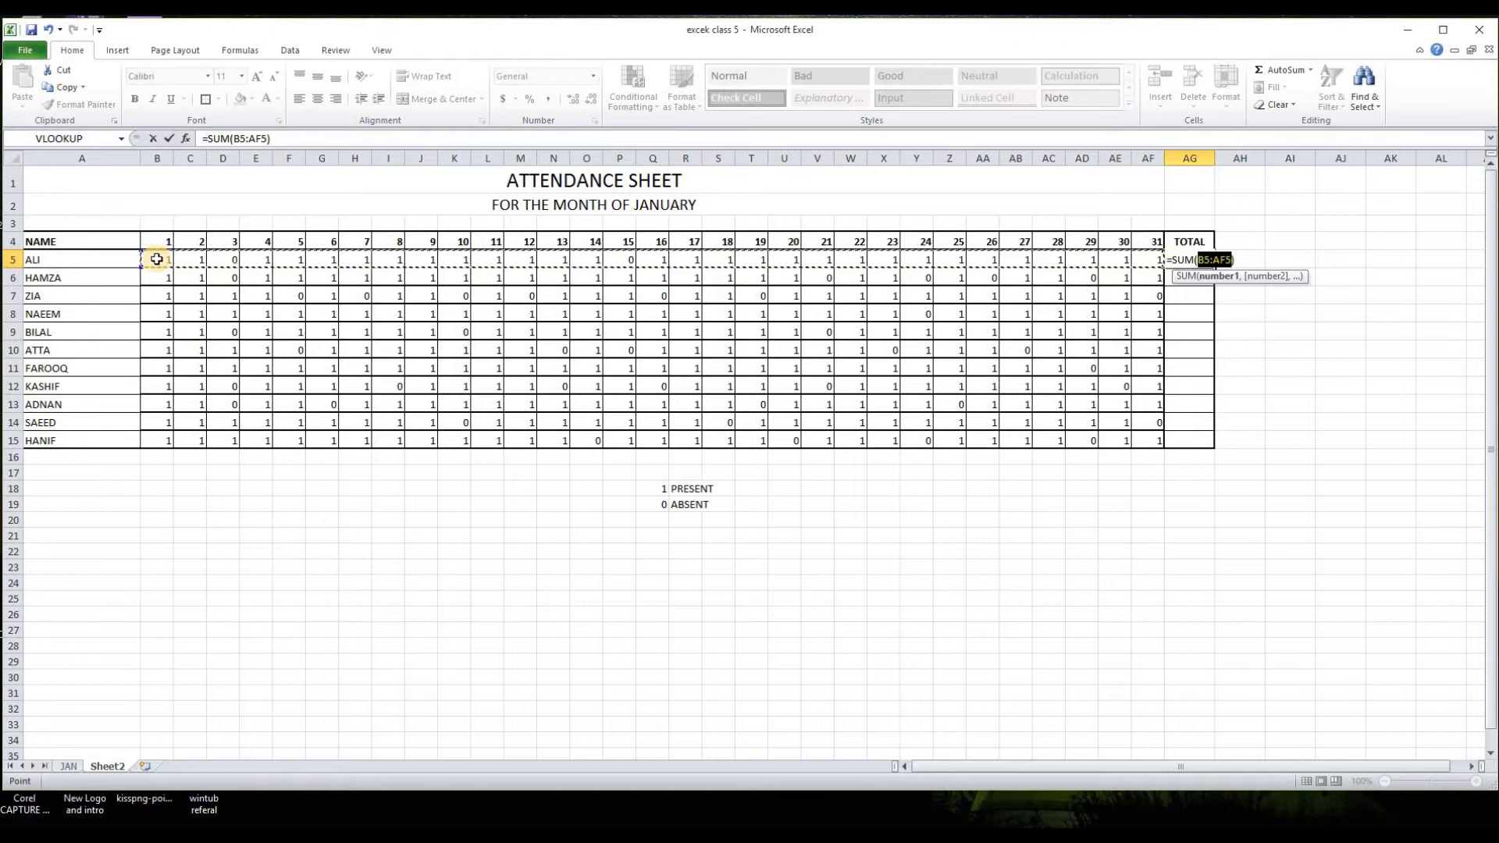
{"action": "key", "text": "Return"}
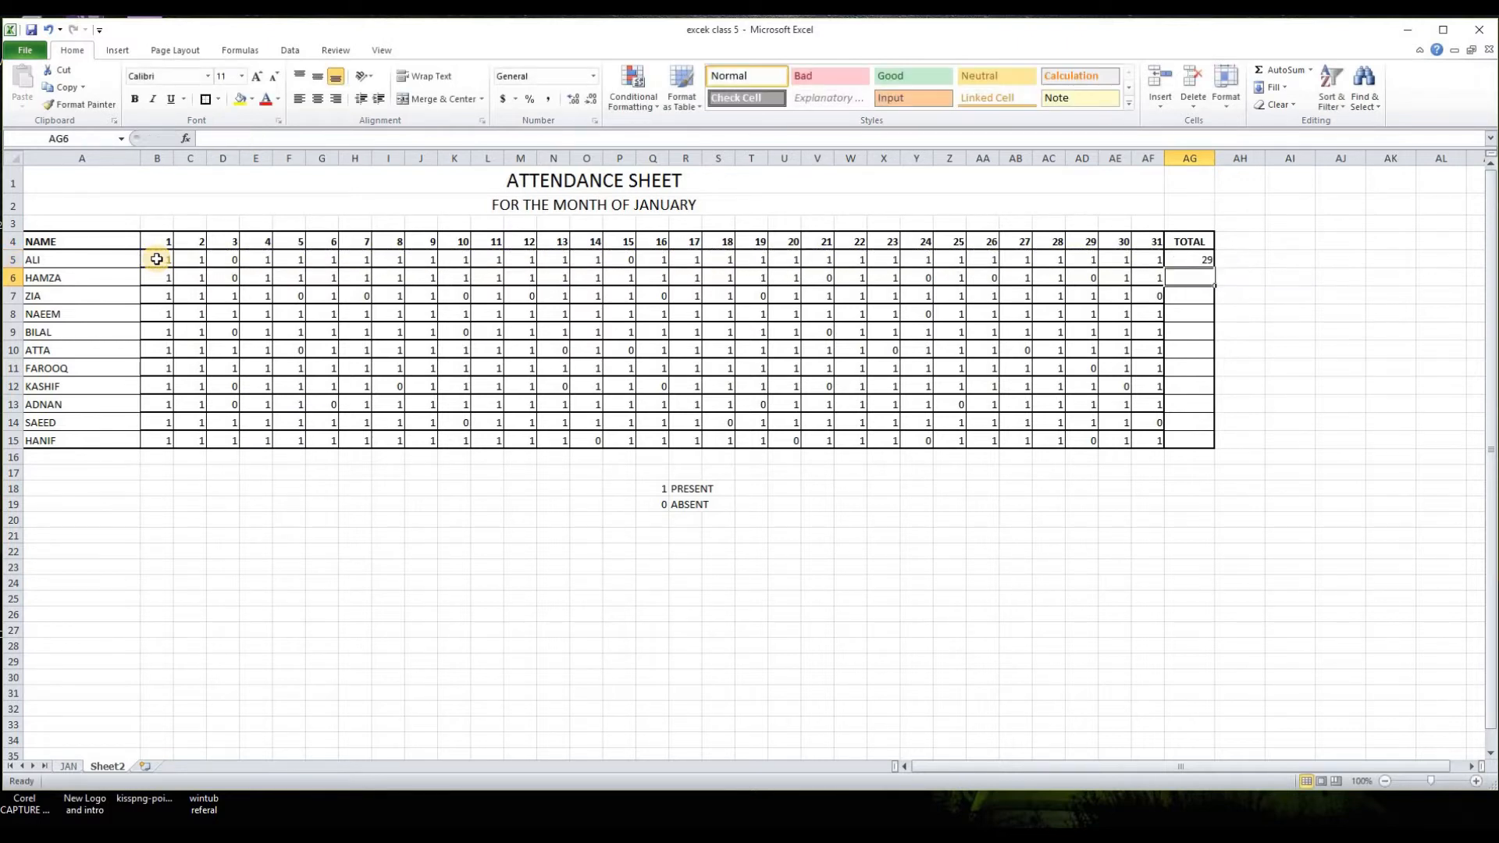
{"action": "left_click", "coordinate": [1210, 263]}
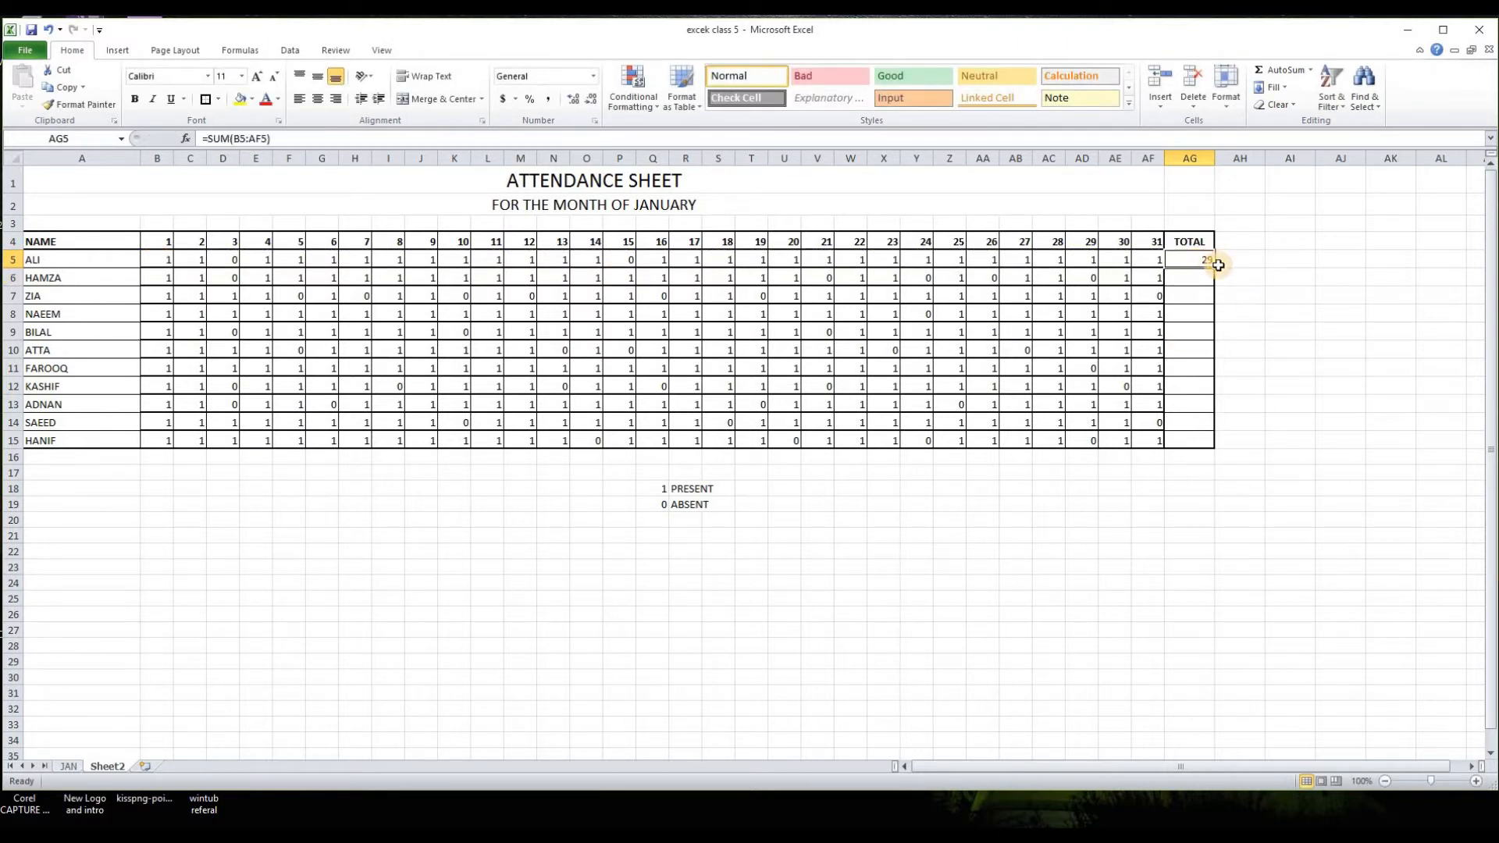
{"action": "left_click_drag", "start_coordinate": [1215, 269], "coordinate": [1229, 445]}
{"action": "left_click", "coordinate": [1145, 538]}
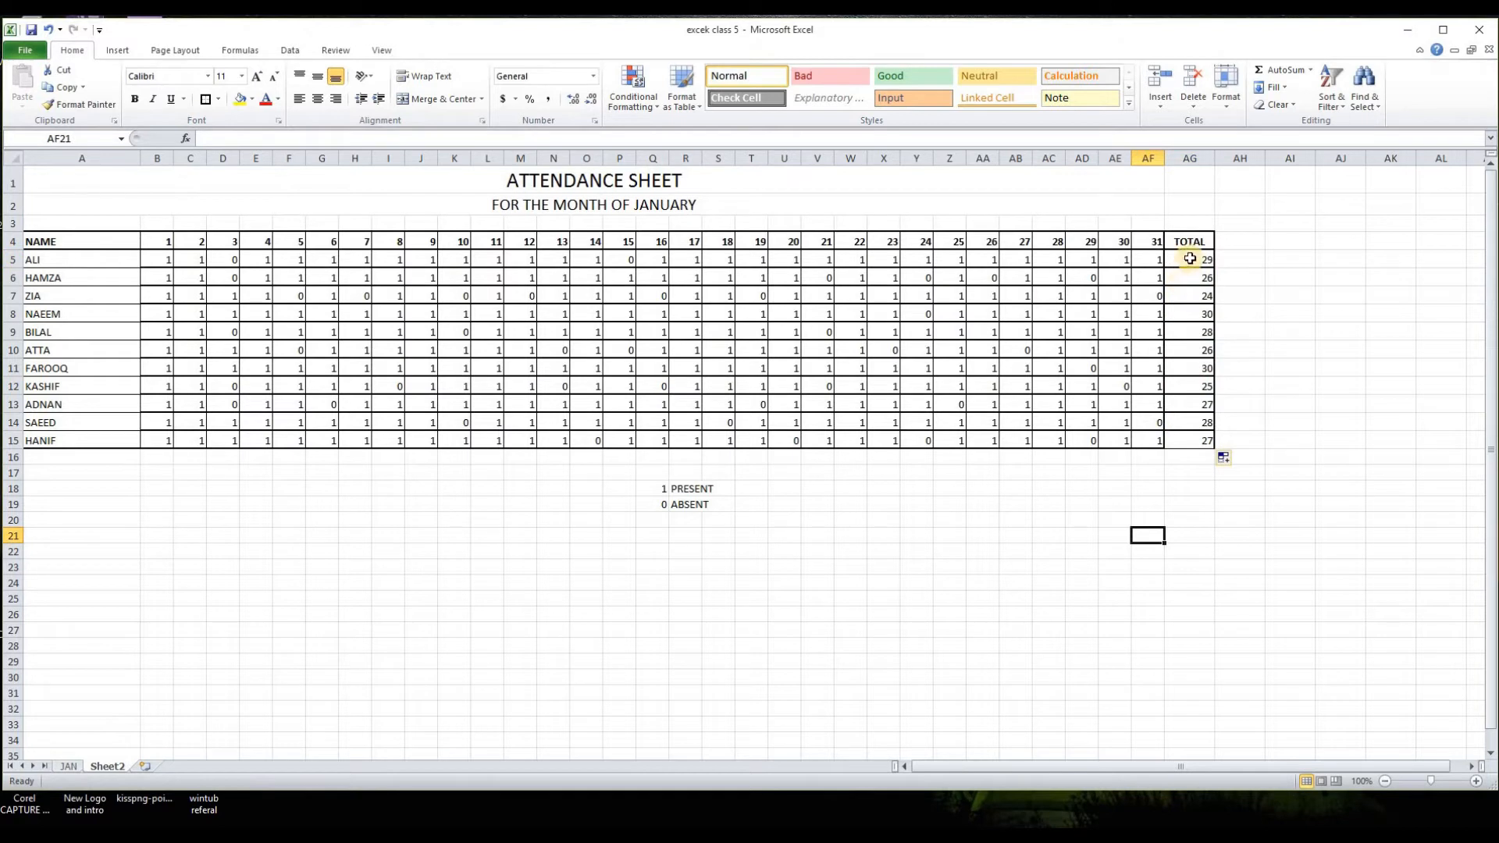
Step: Centre the attendance totals in AG5:AG15 horizontally
{"action": "left_click_drag", "start_coordinate": [30, 258], "coordinate": [1185, 450]}
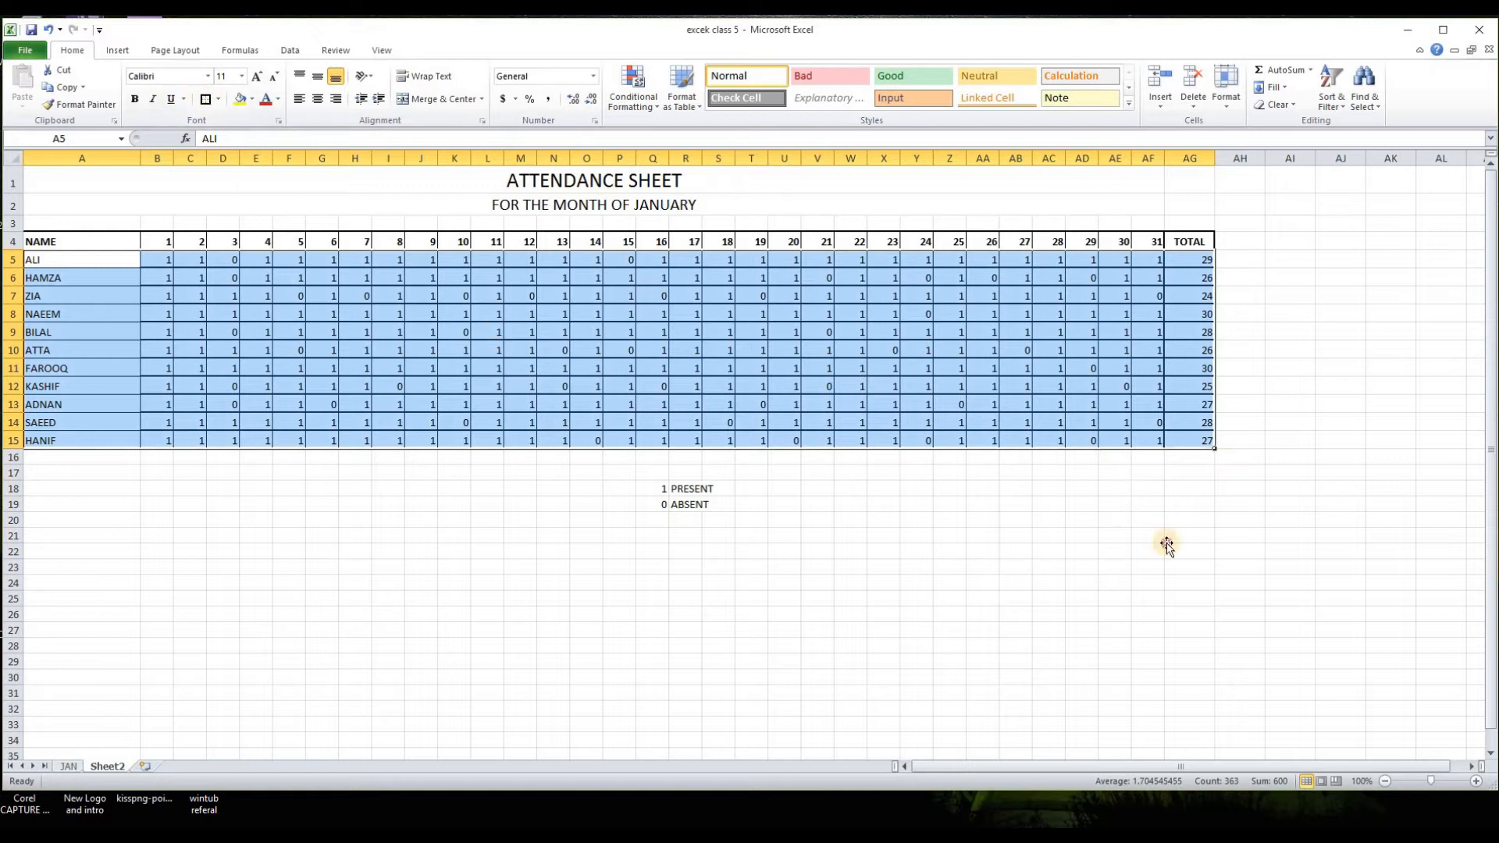
{"action": "left_click", "coordinate": [1166, 541]}
{"action": "left_click_drag", "start_coordinate": [1191, 258], "coordinate": [1191, 442]}
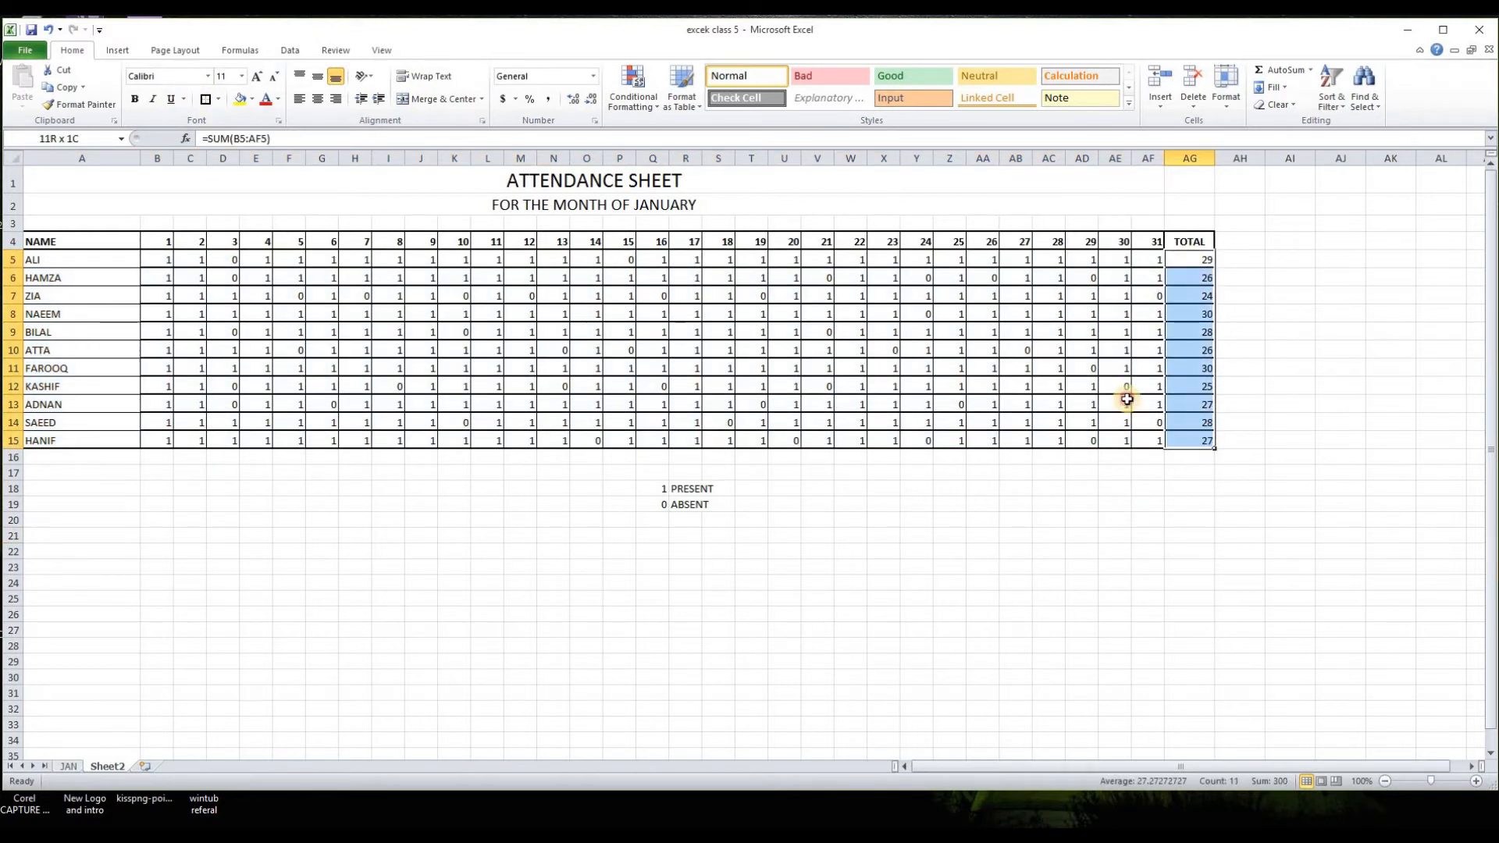
{"action": "left_click", "coordinate": [315, 100]}
{"action": "left_click_drag", "start_coordinate": [1189, 551], "coordinate": [1189, 539]}
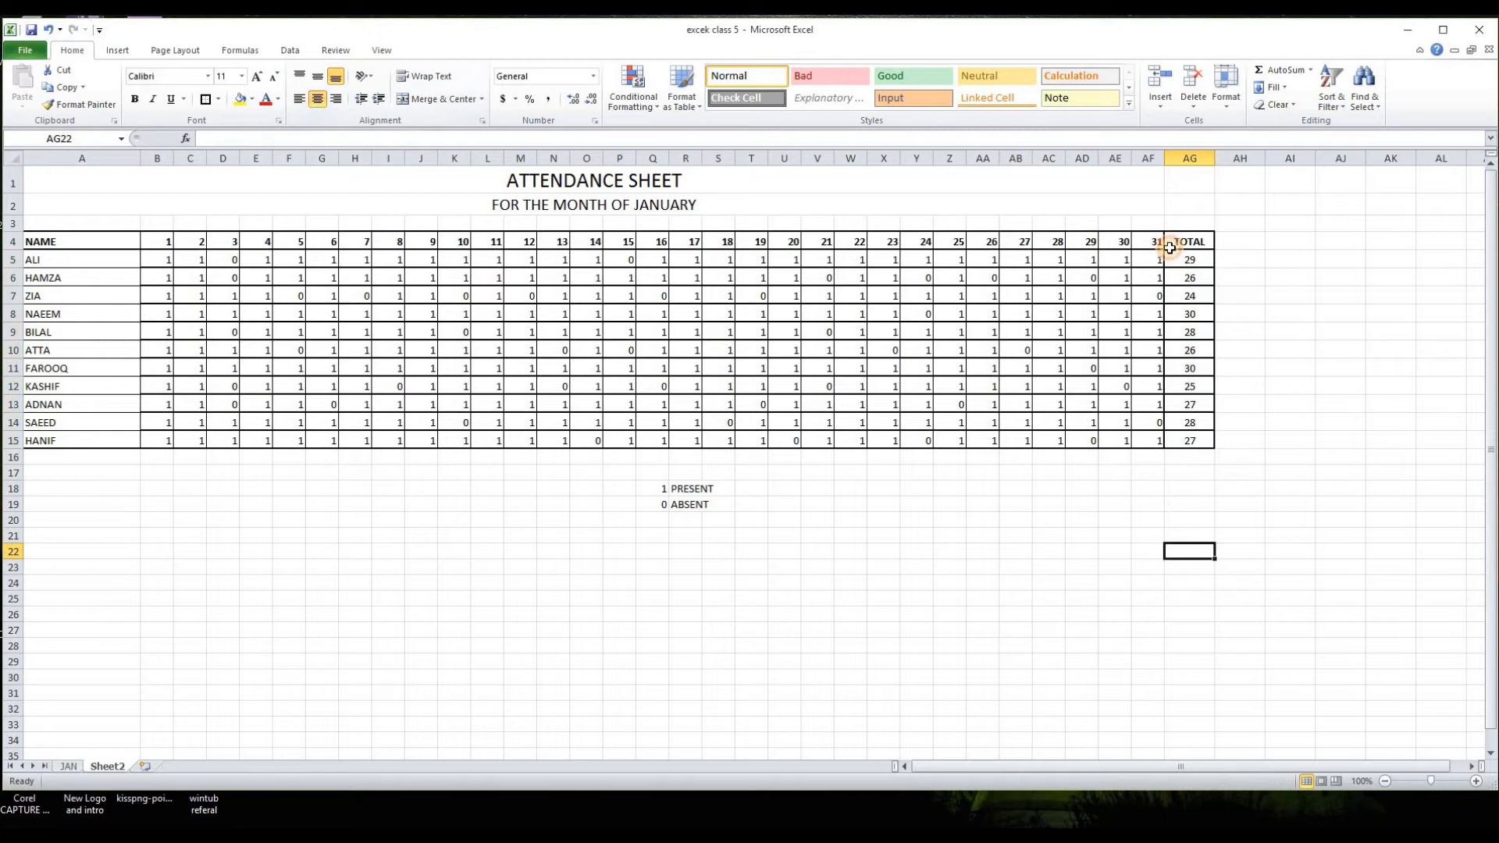
Step: On the JAN sheet, link the first employee's NO OF DAYS cell G5 to the attendance total with =Sheet2!AG5
{"action": "left_click", "coordinate": [68, 766]}
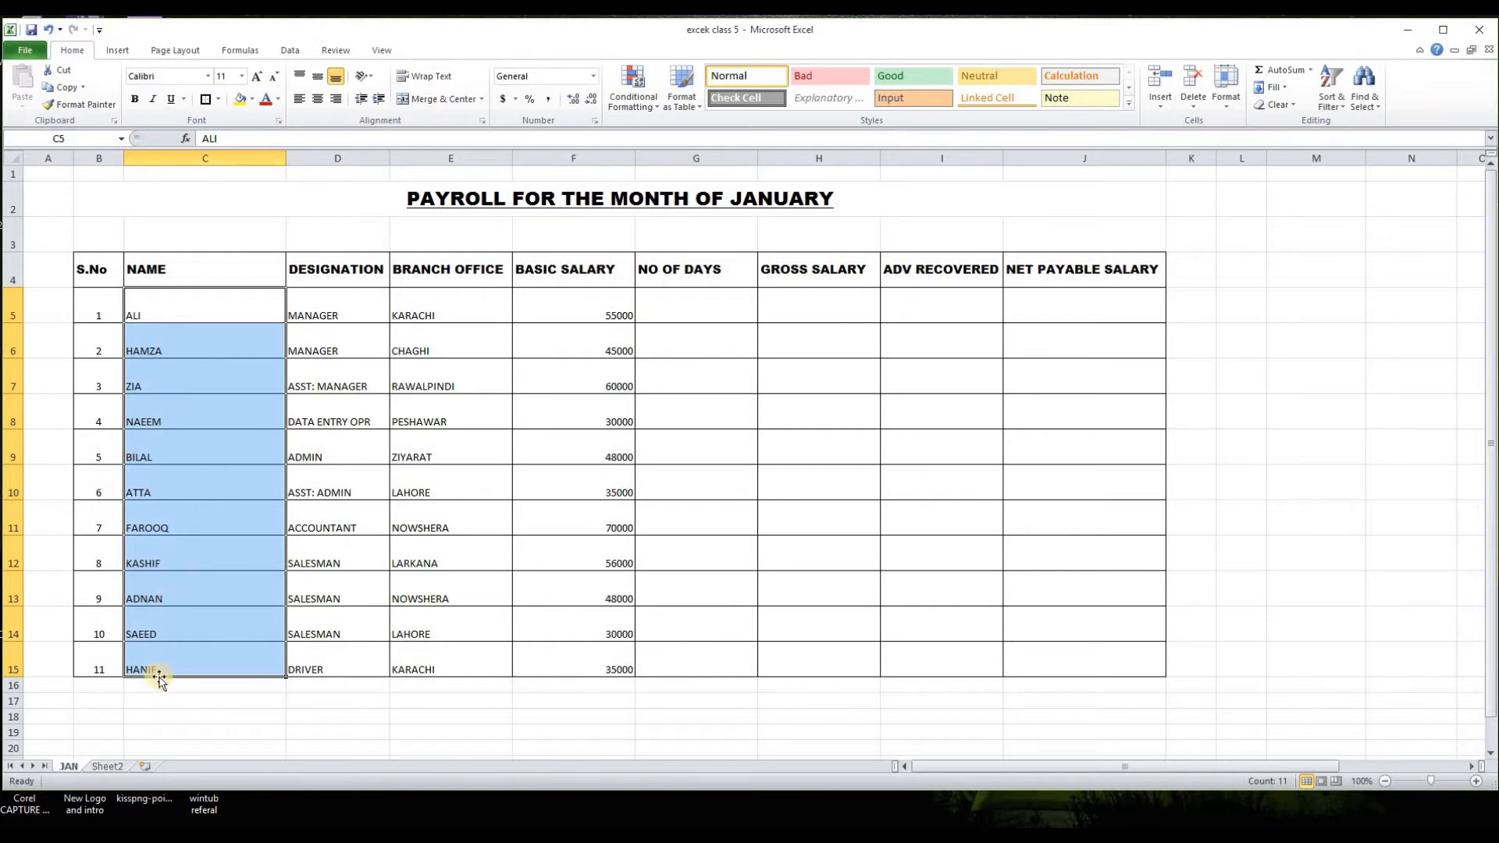
{"action": "left_click", "coordinate": [110, 766]}
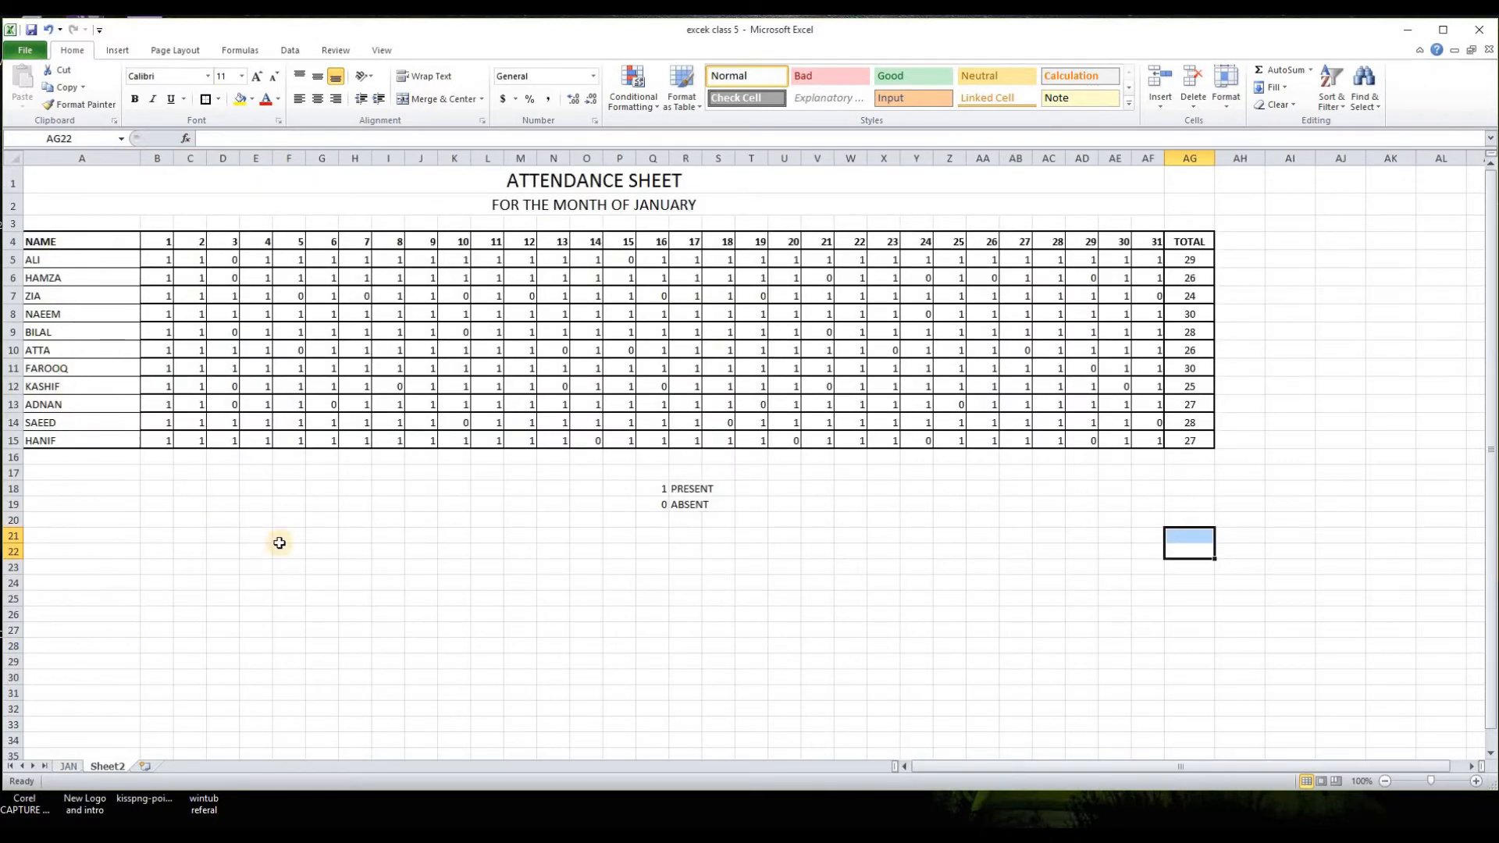
{"action": "left_click", "coordinate": [70, 766]}
{"action": "left_click", "coordinate": [695, 307]}
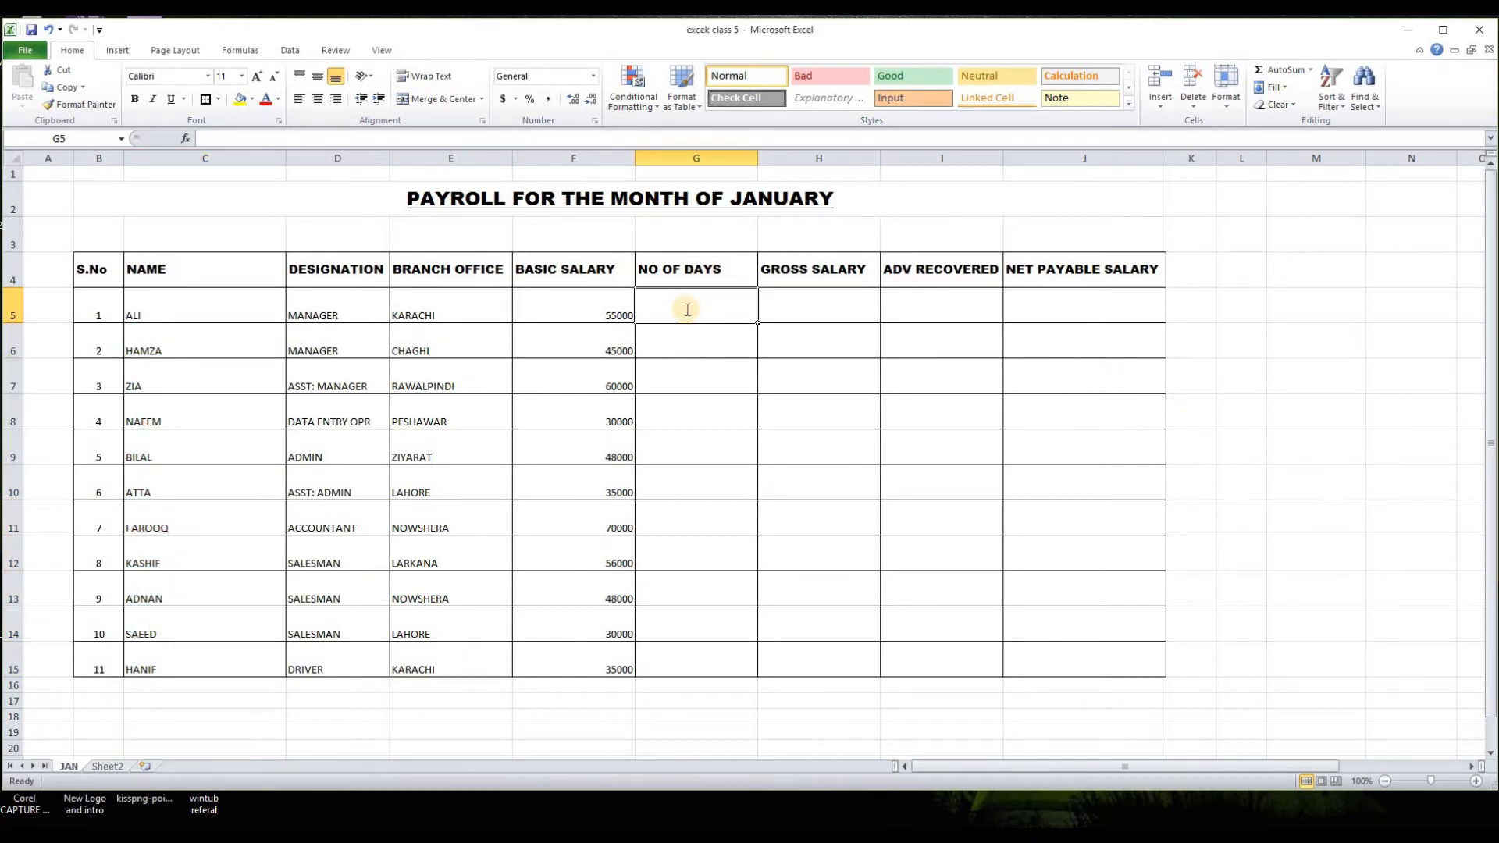
{"action": "type", "text": "="}
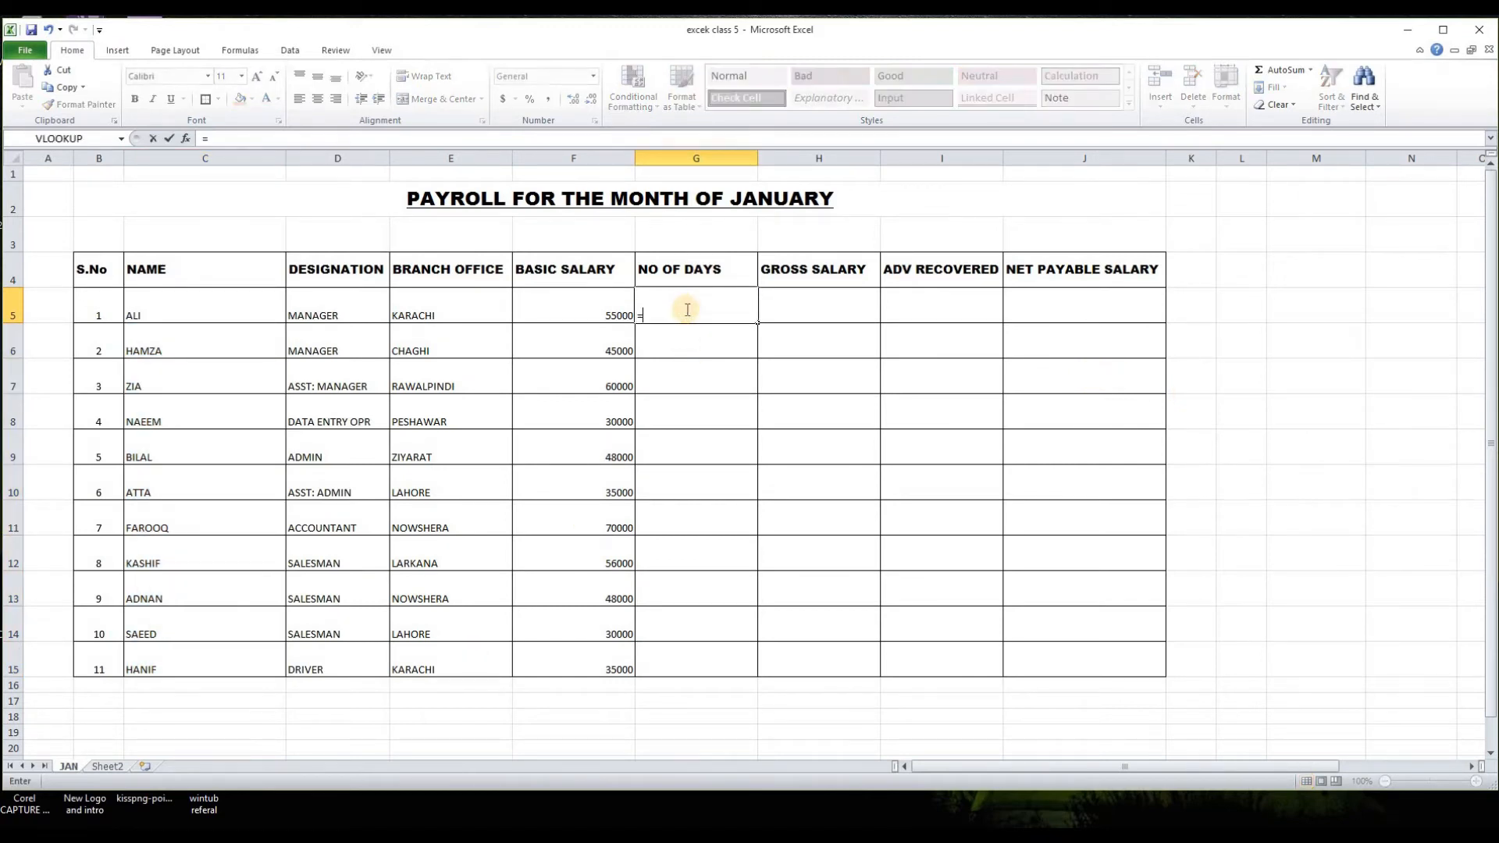
{"action": "left_click", "coordinate": [108, 766]}
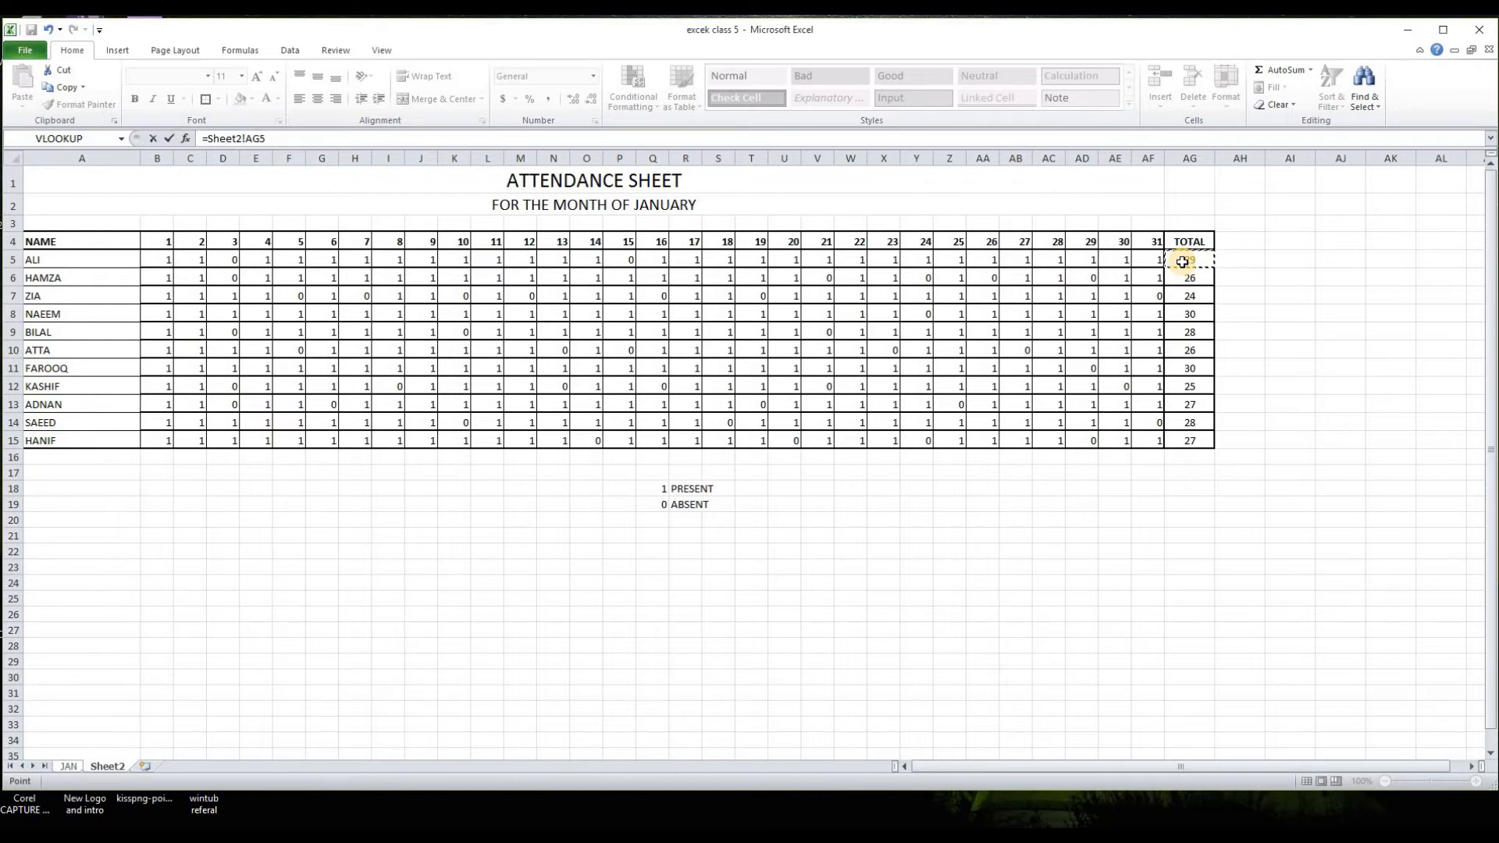
{"action": "key", "text": "Return"}
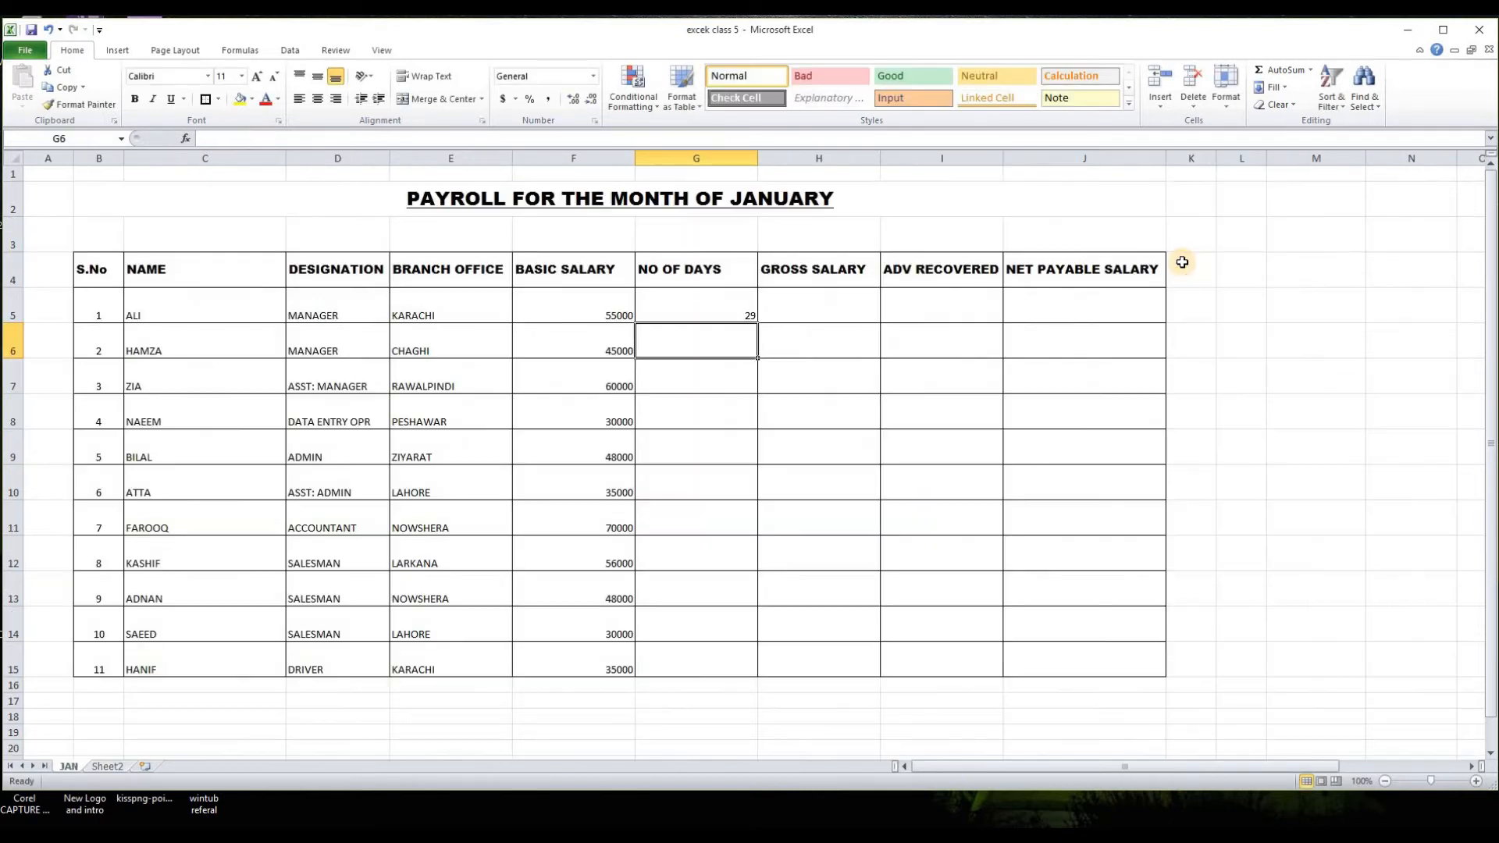
Step: Centre G5 horizontally and fill its attendance link down to G15
{"action": "left_click", "coordinate": [717, 310]}
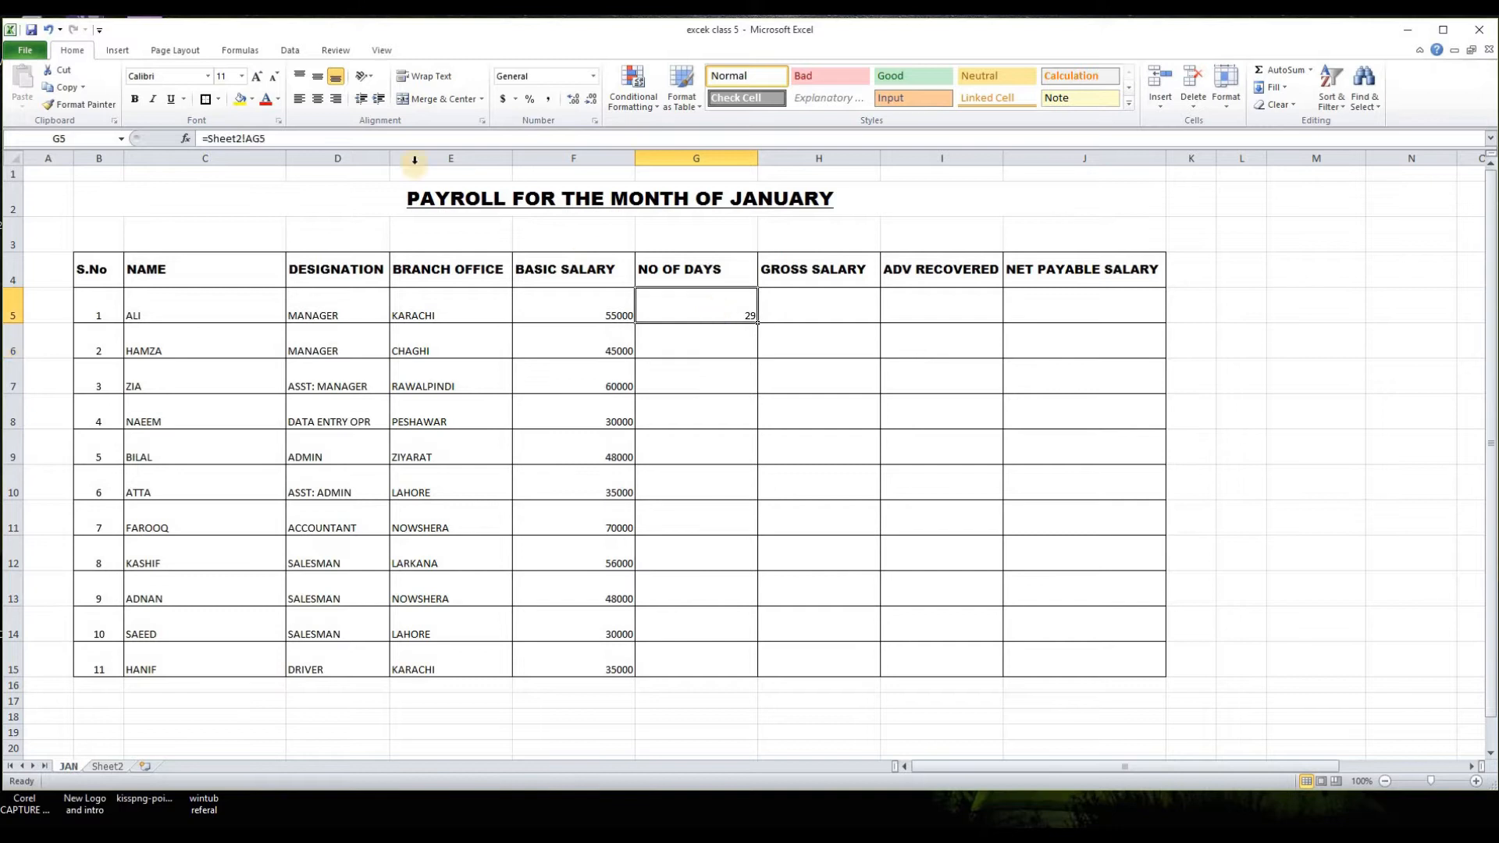
{"action": "left_click", "coordinate": [317, 101]}
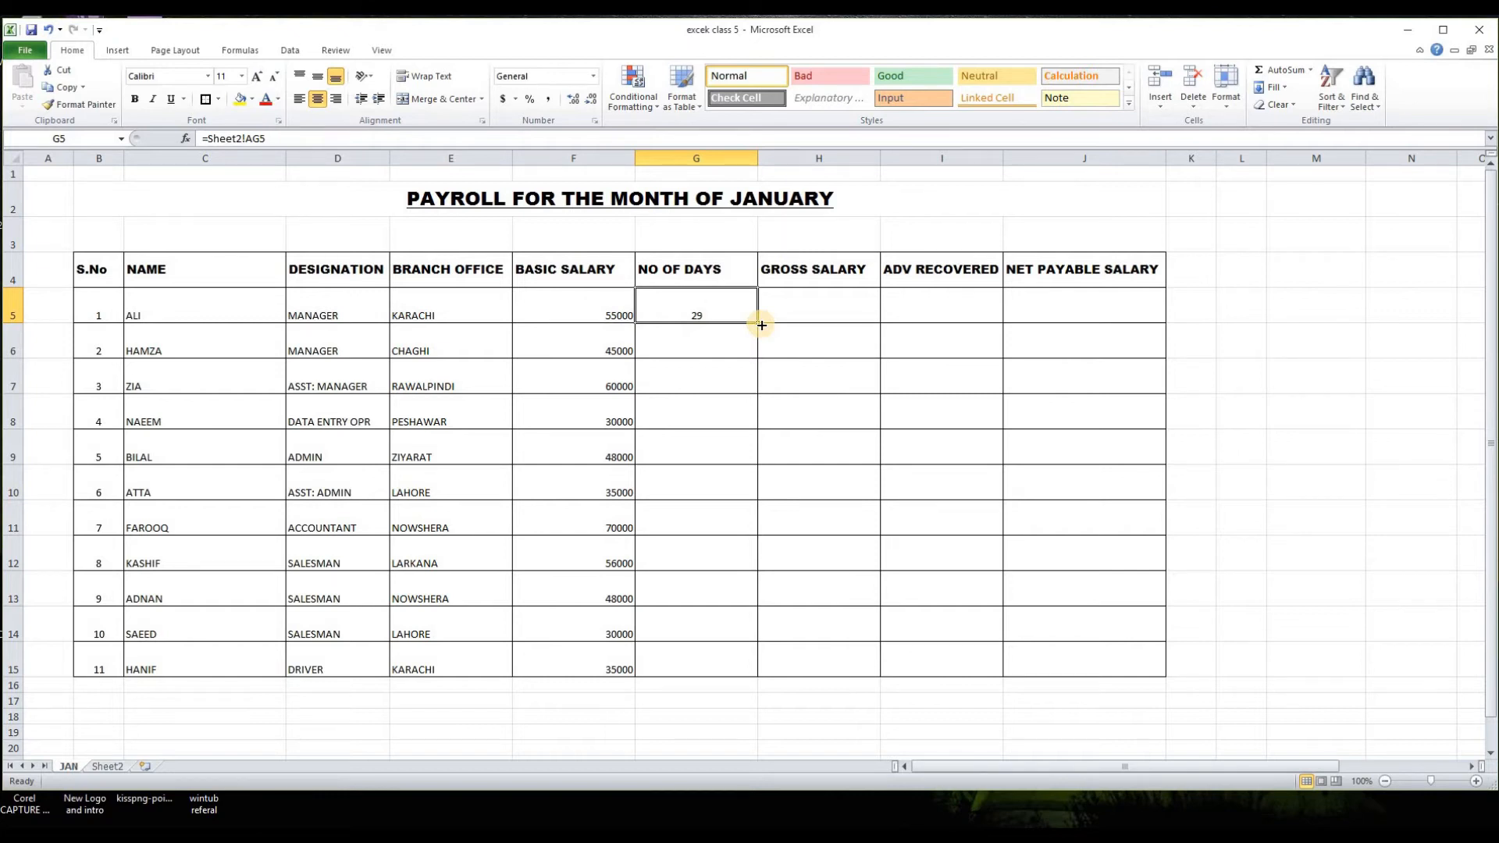
{"action": "left_click_drag", "start_coordinate": [761, 325], "coordinate": [739, 664]}
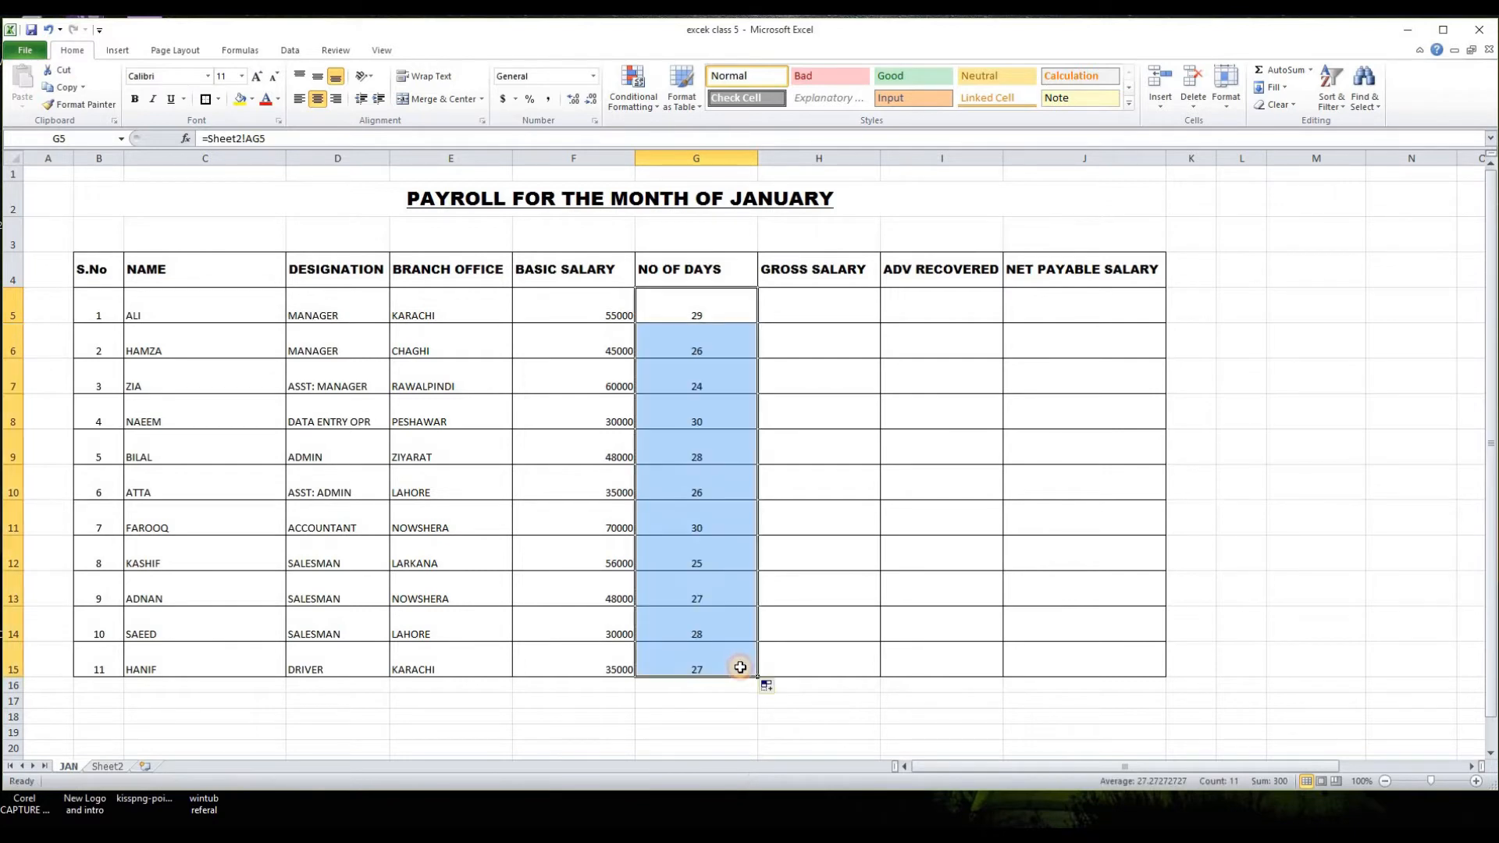
{"action": "left_click", "coordinate": [697, 717]}
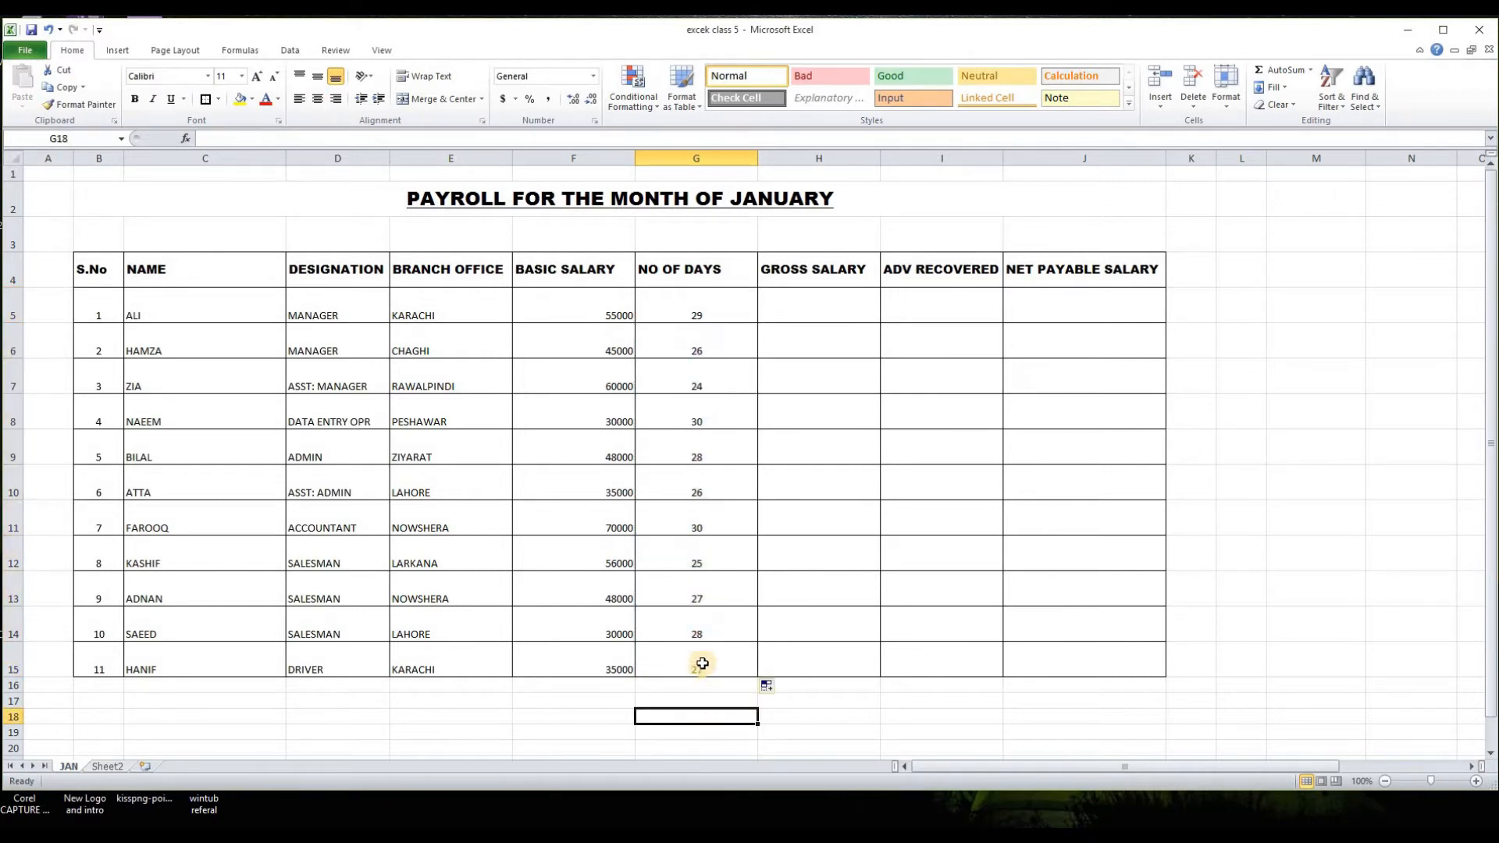
Step: Compare the NO OF DAYS column on the JAN sheet with the TOTAL column on Sheet2
{"action": "left_click", "coordinate": [108, 766]}
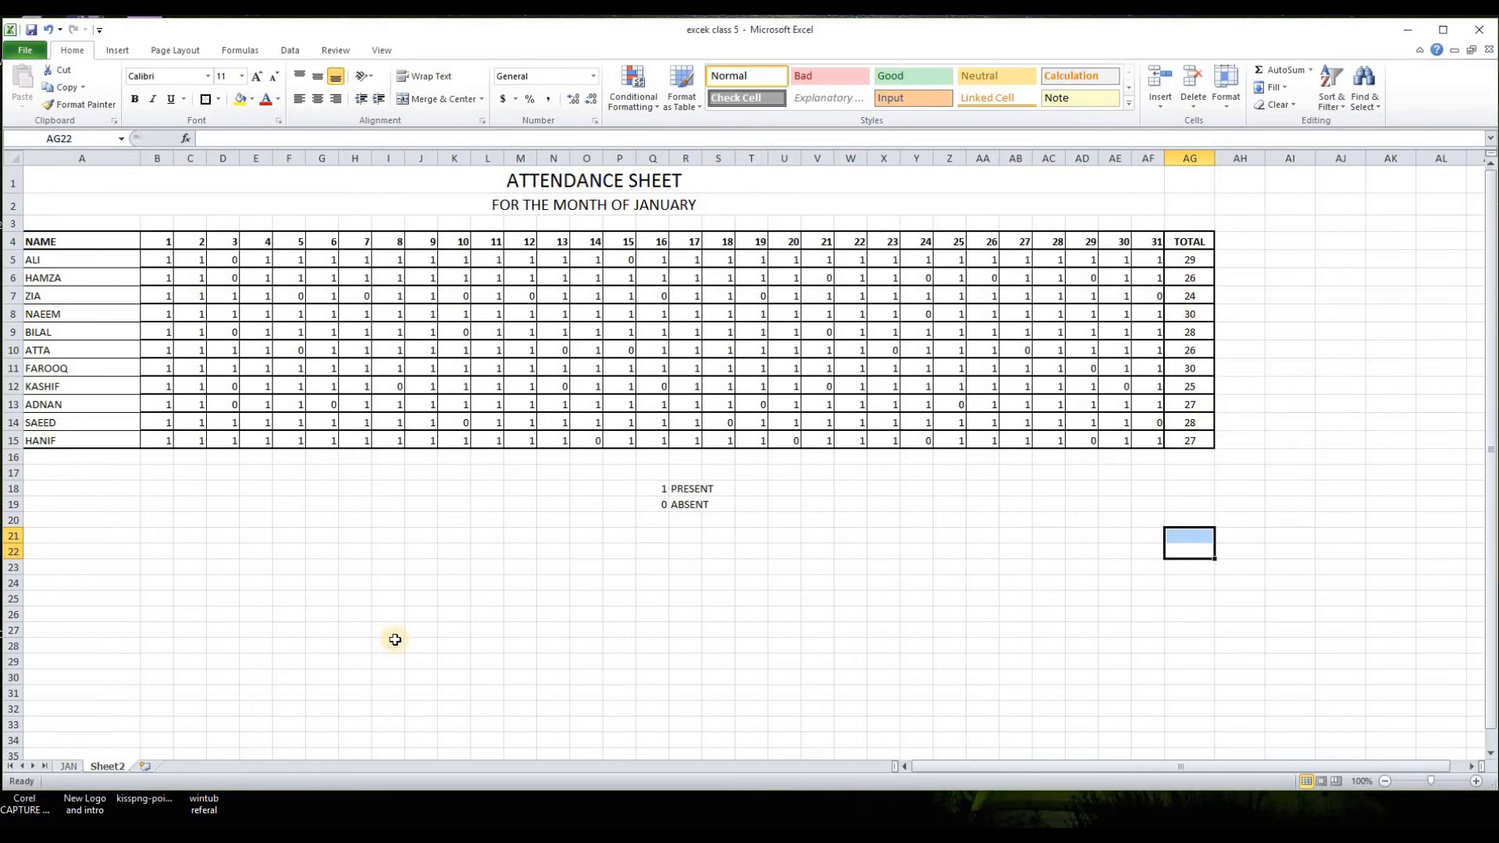
{"action": "left_click", "coordinate": [69, 767]}
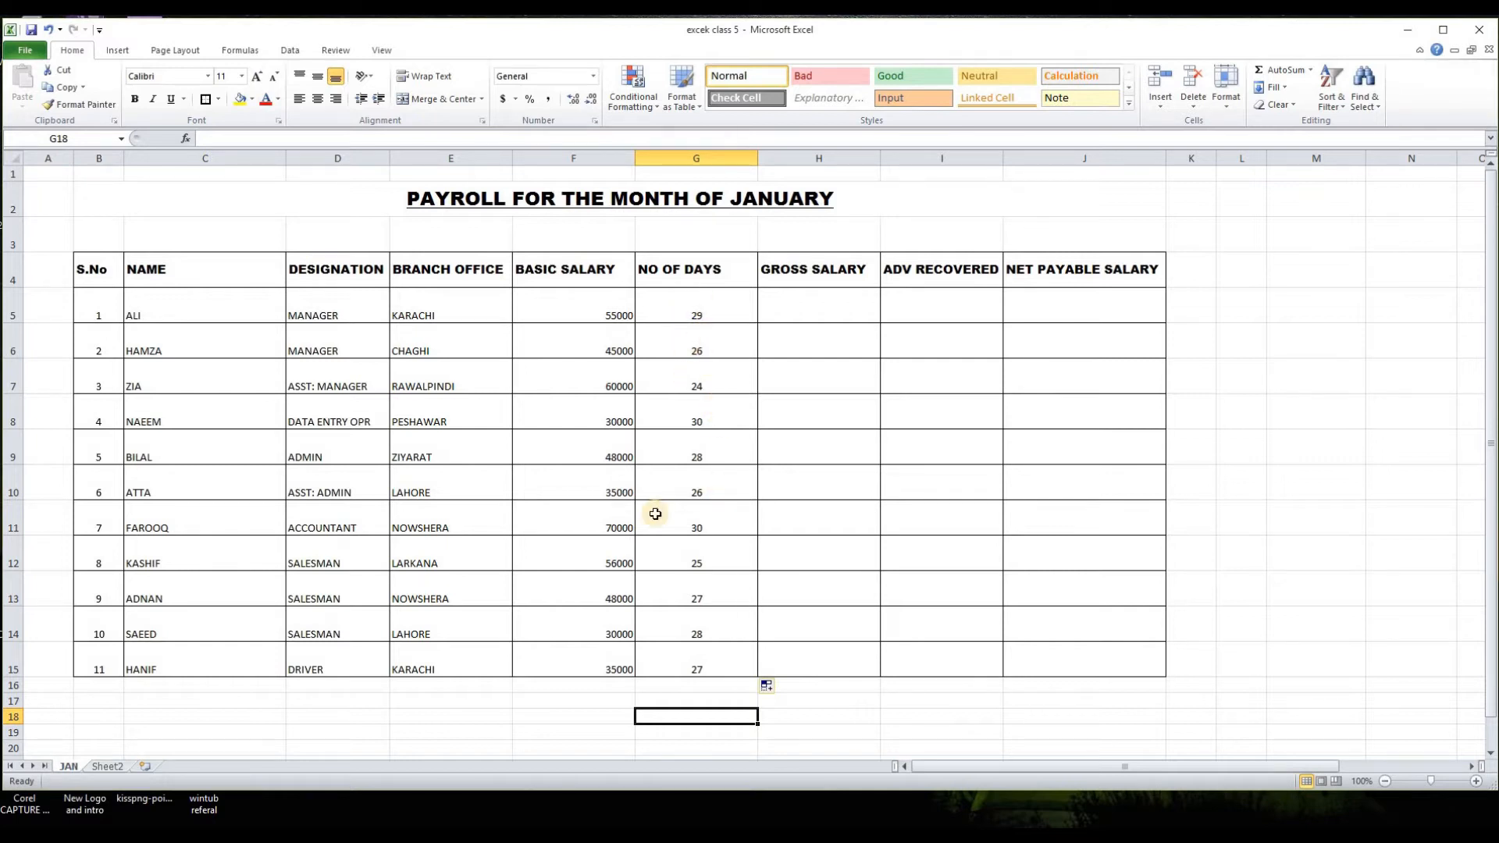
{"action": "left_click", "coordinate": [1046, 732]}
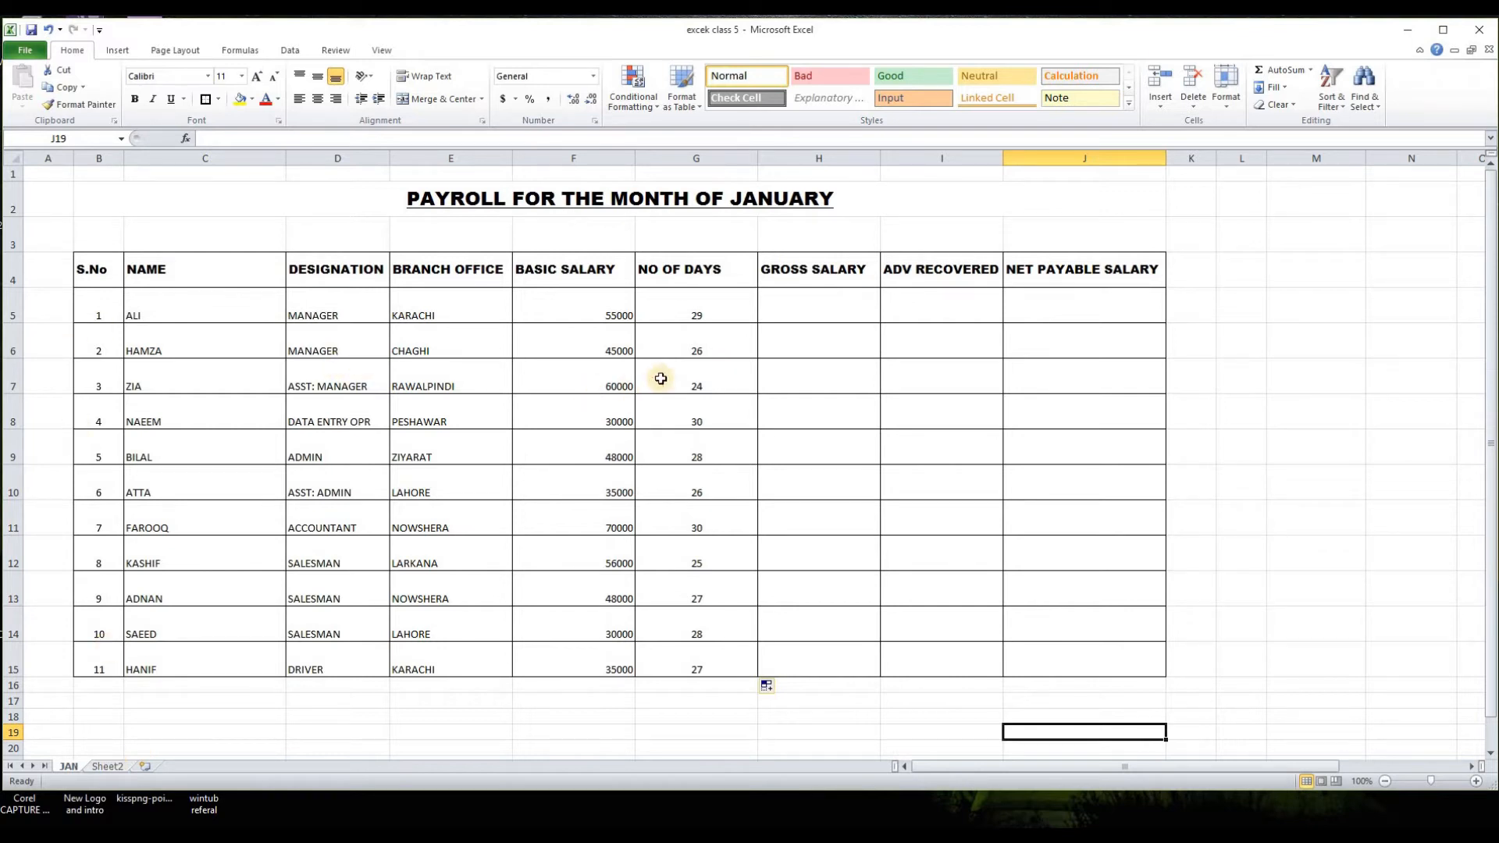
{"action": "left_click", "coordinate": [110, 767]}
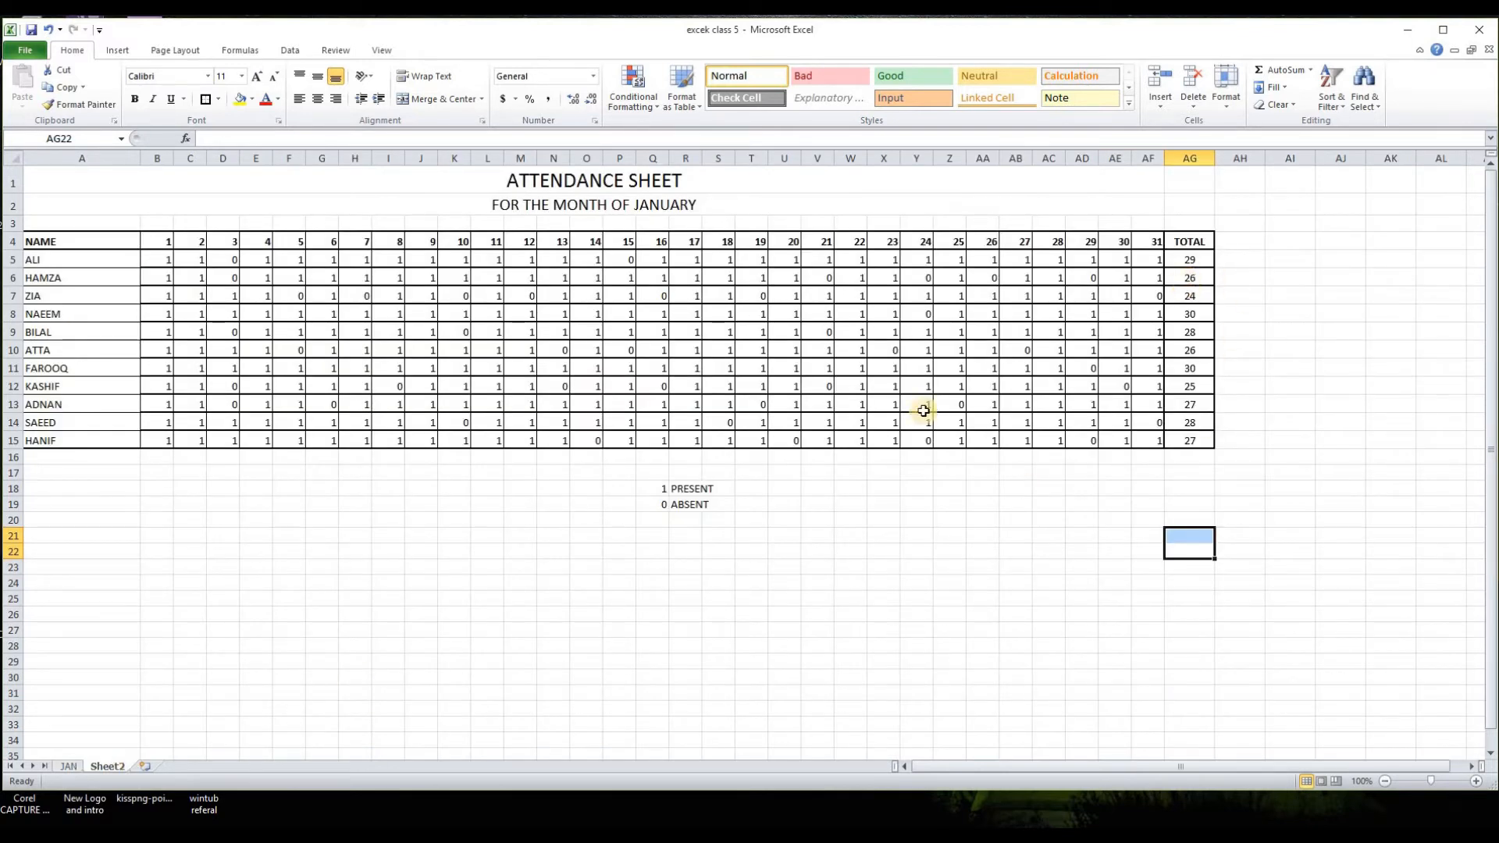
{"action": "left_click", "coordinate": [69, 767]}
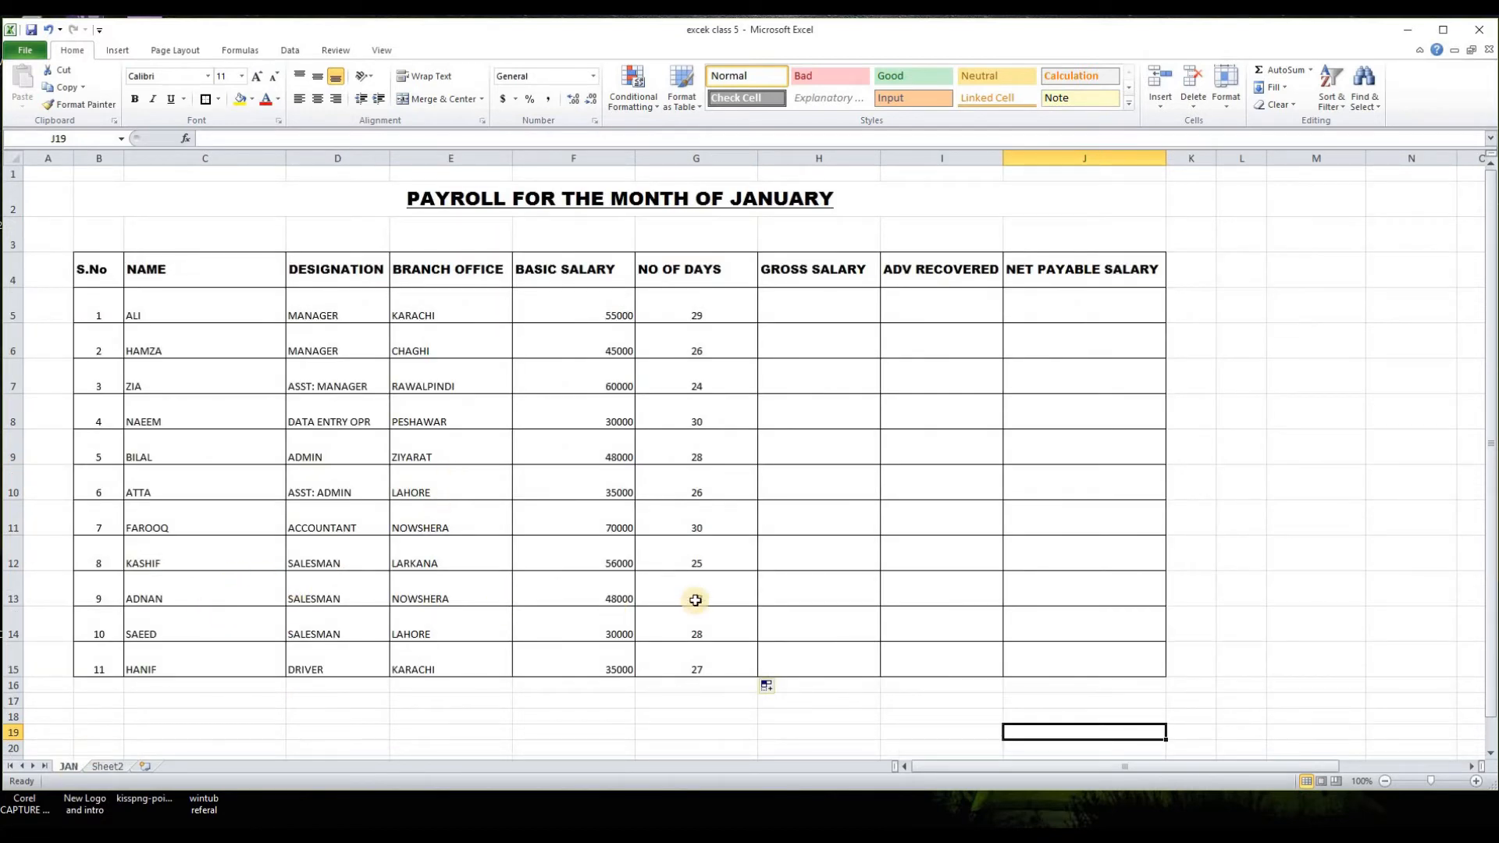
{"action": "left_click", "coordinate": [108, 766]}
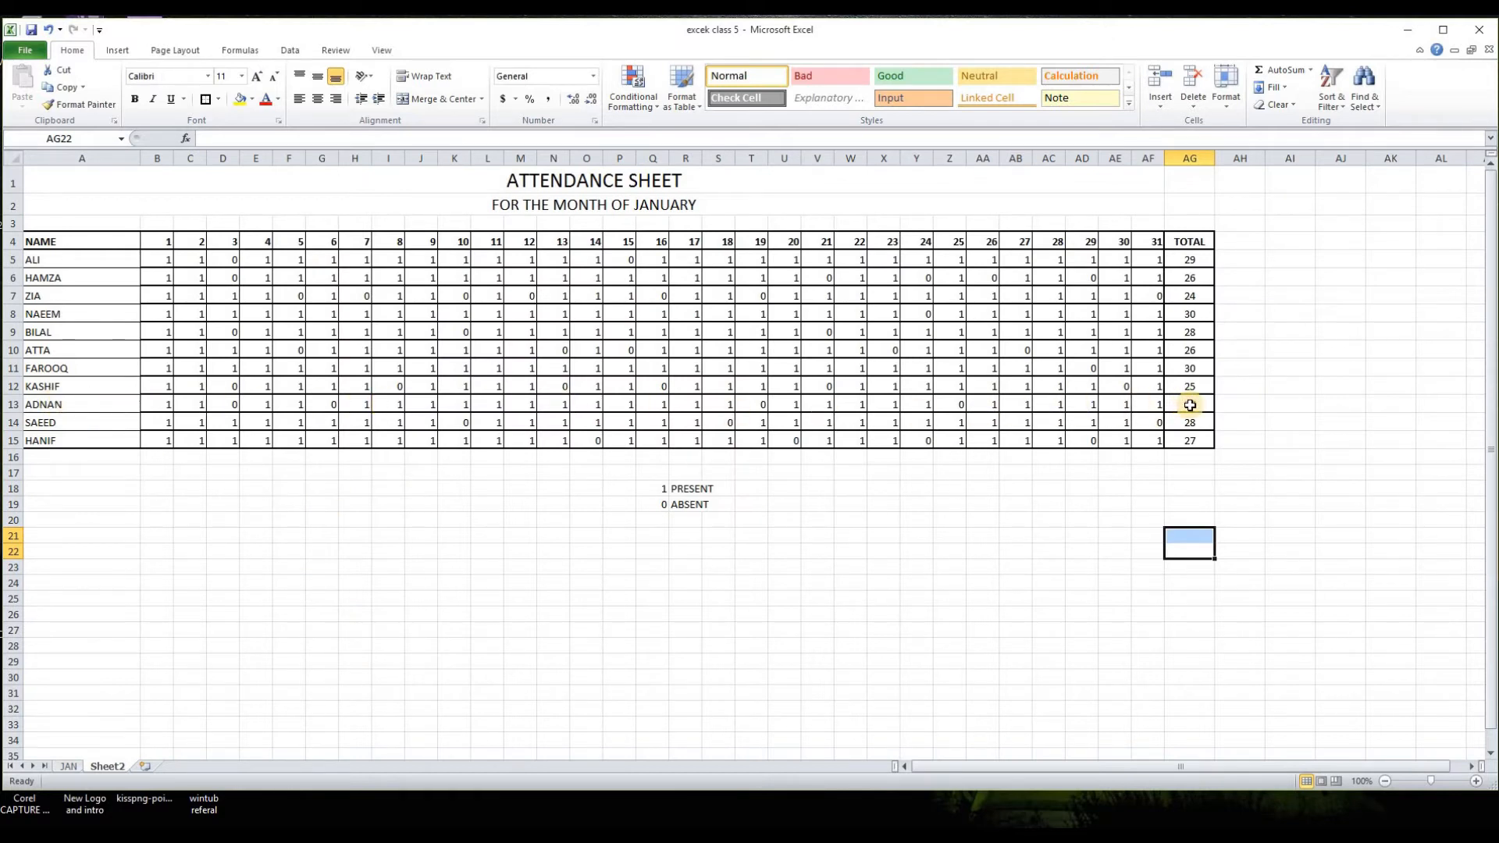
{"action": "left_click", "coordinate": [69, 767]}
Step: Apply a thick outline border around the payroll rows B5:J15
{"action": "left_click_drag", "start_coordinate": [98, 312], "coordinate": [1156, 662]}
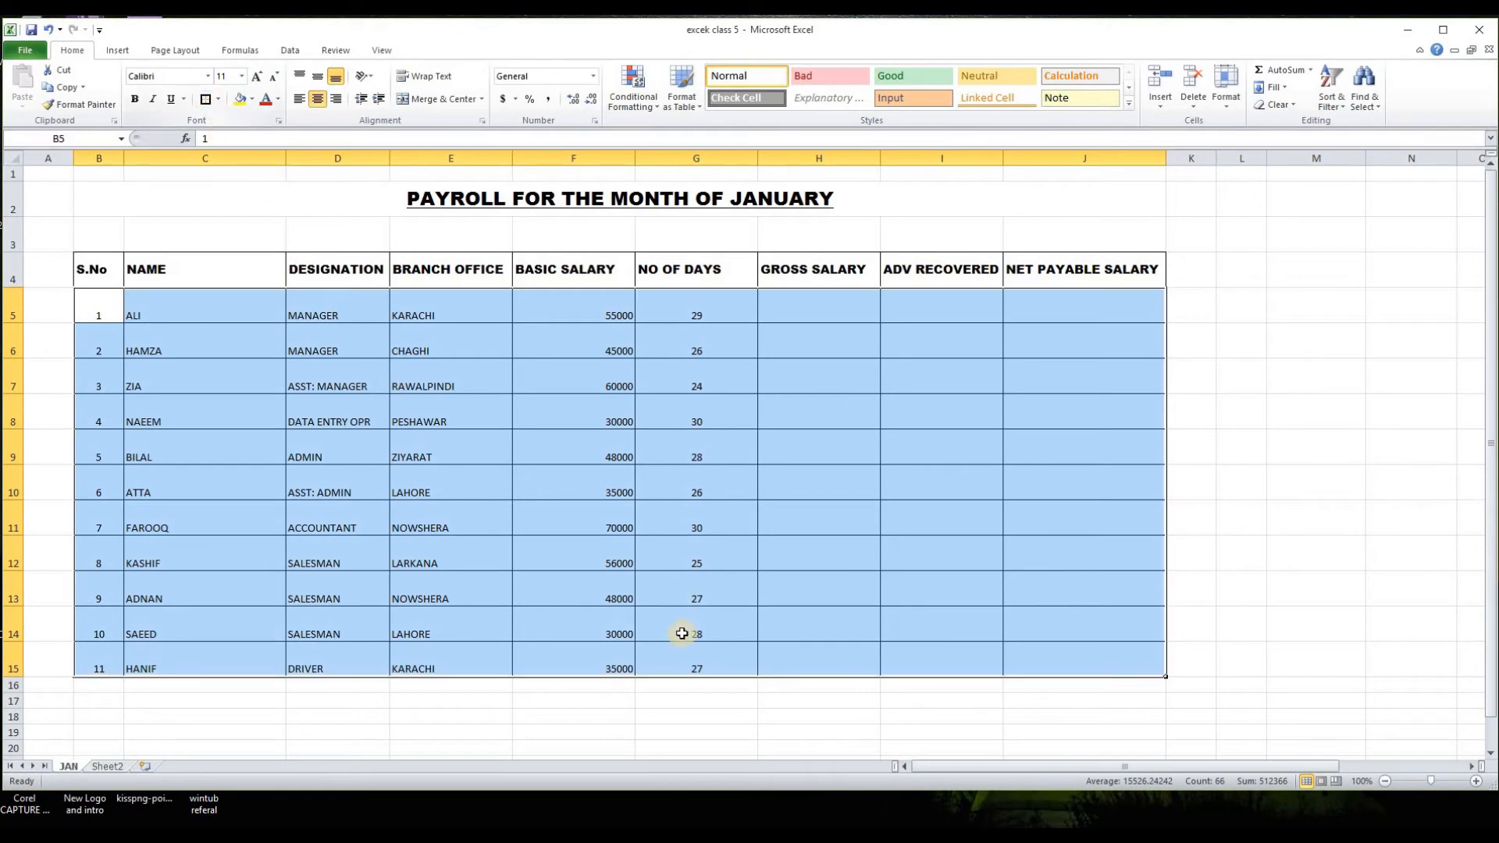
{"action": "left_click", "coordinate": [719, 731]}
{"action": "left_click", "coordinate": [819, 307]}
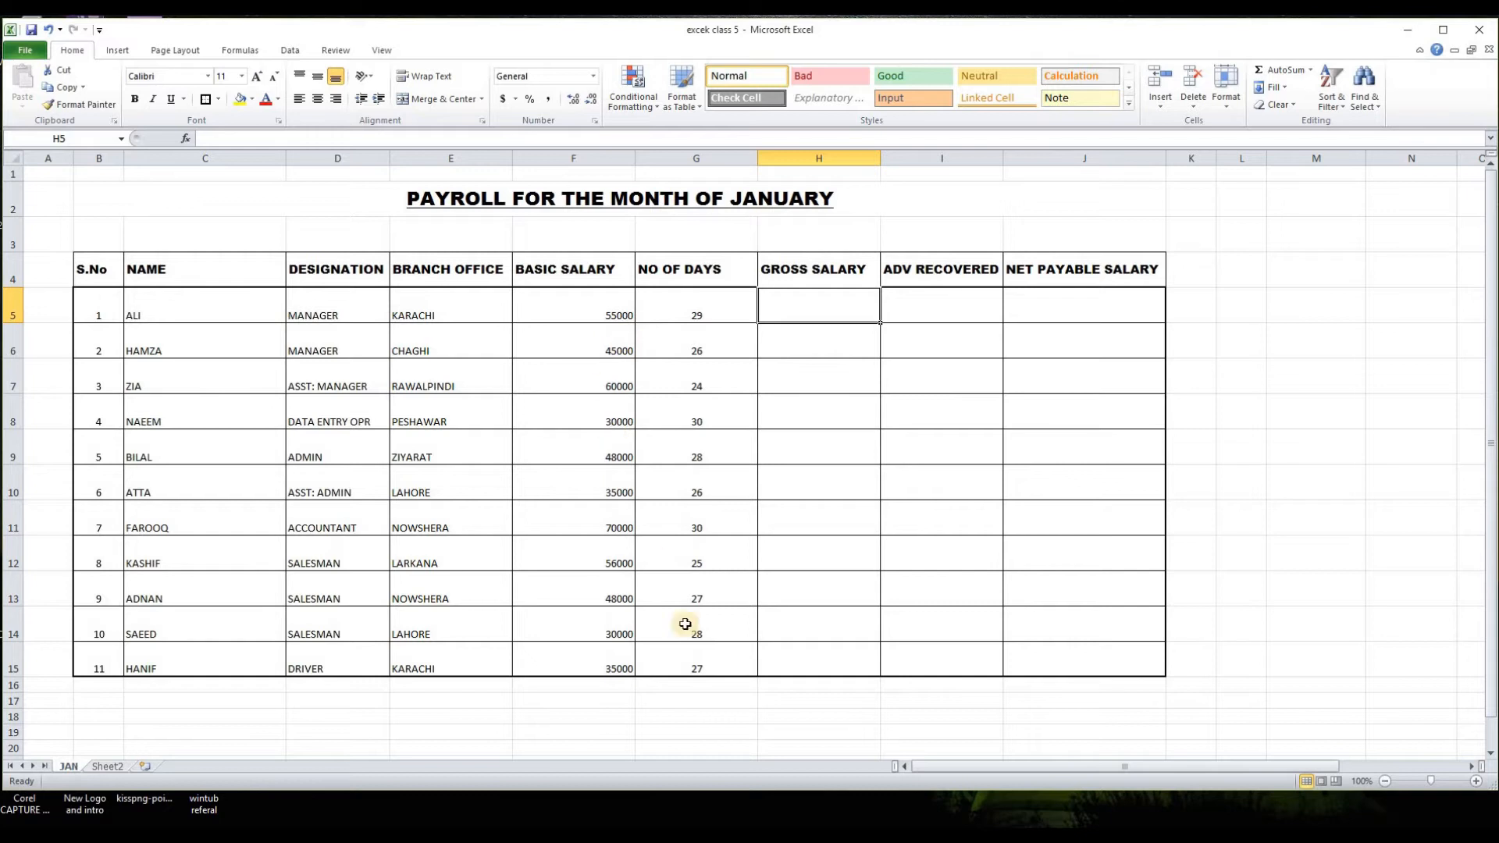
{"action": "left_click", "coordinate": [702, 729]}
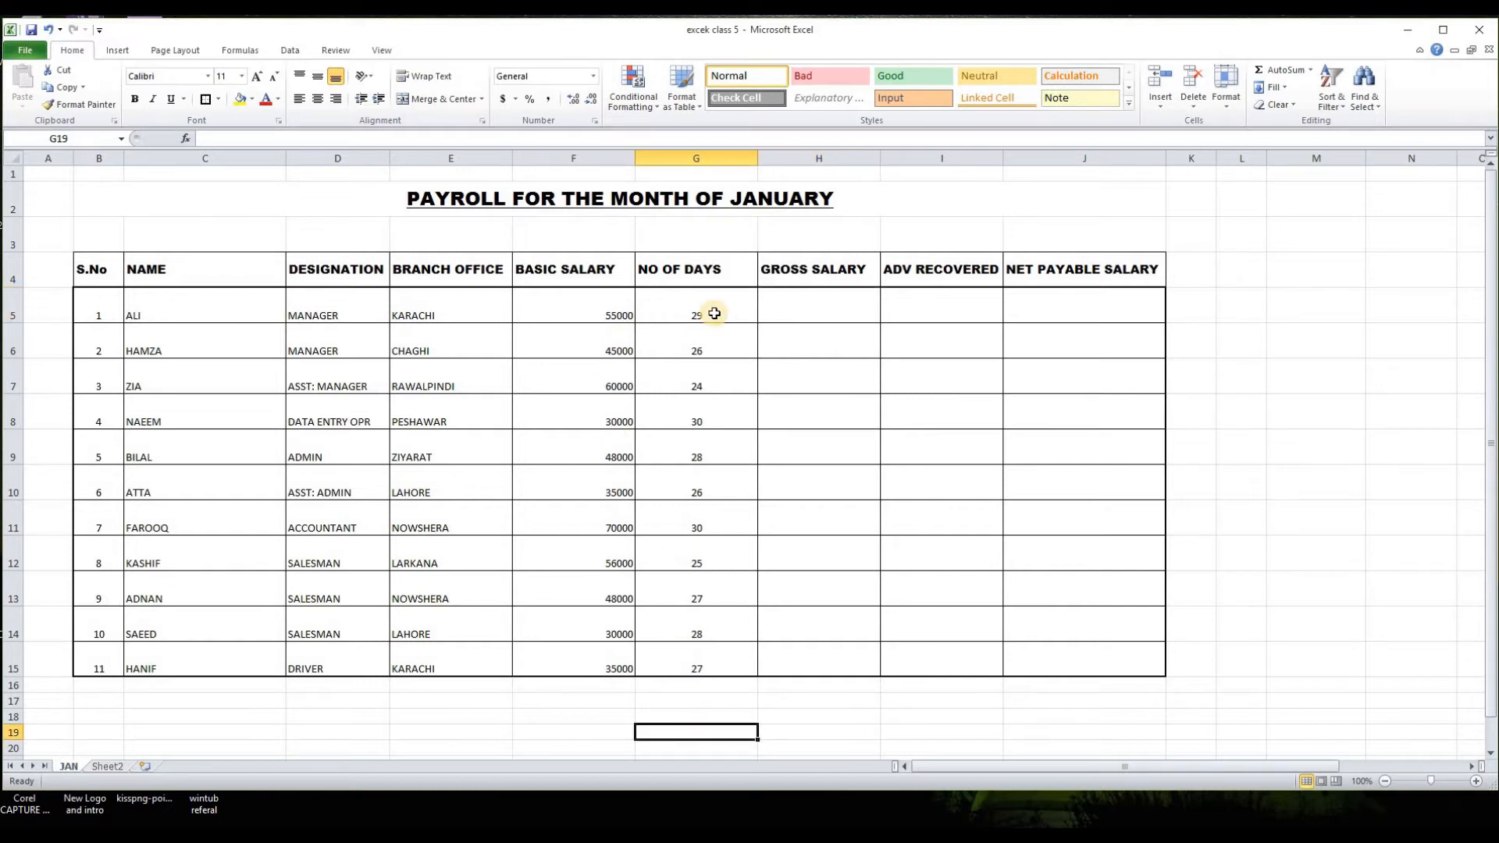
Step: Calculate the first employee's gross salary in H5 with =F5/31*G5
{"action": "left_click", "coordinate": [799, 312]}
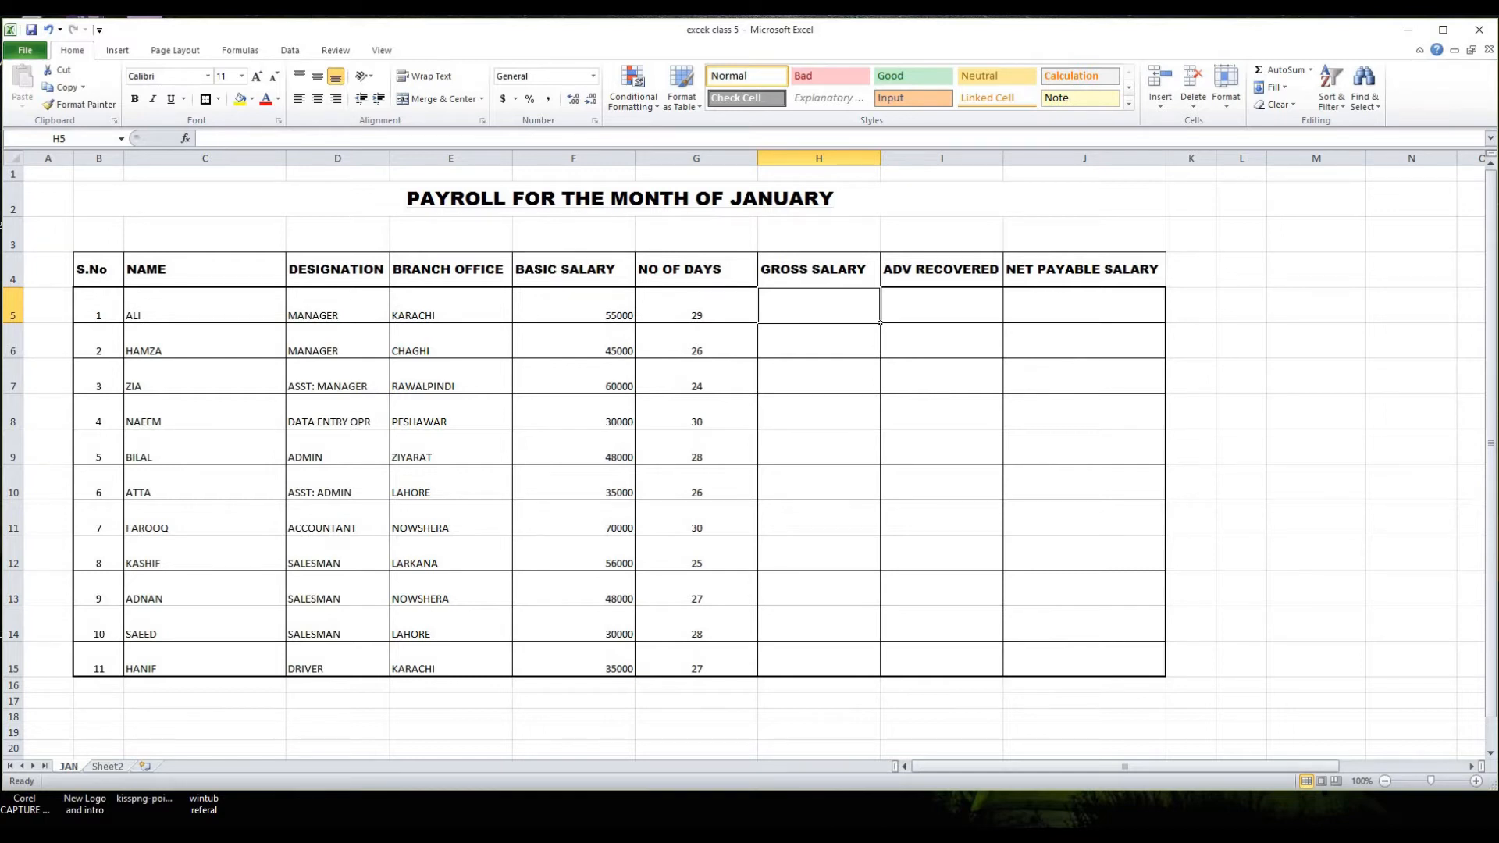
{"action": "type", "text": "="}
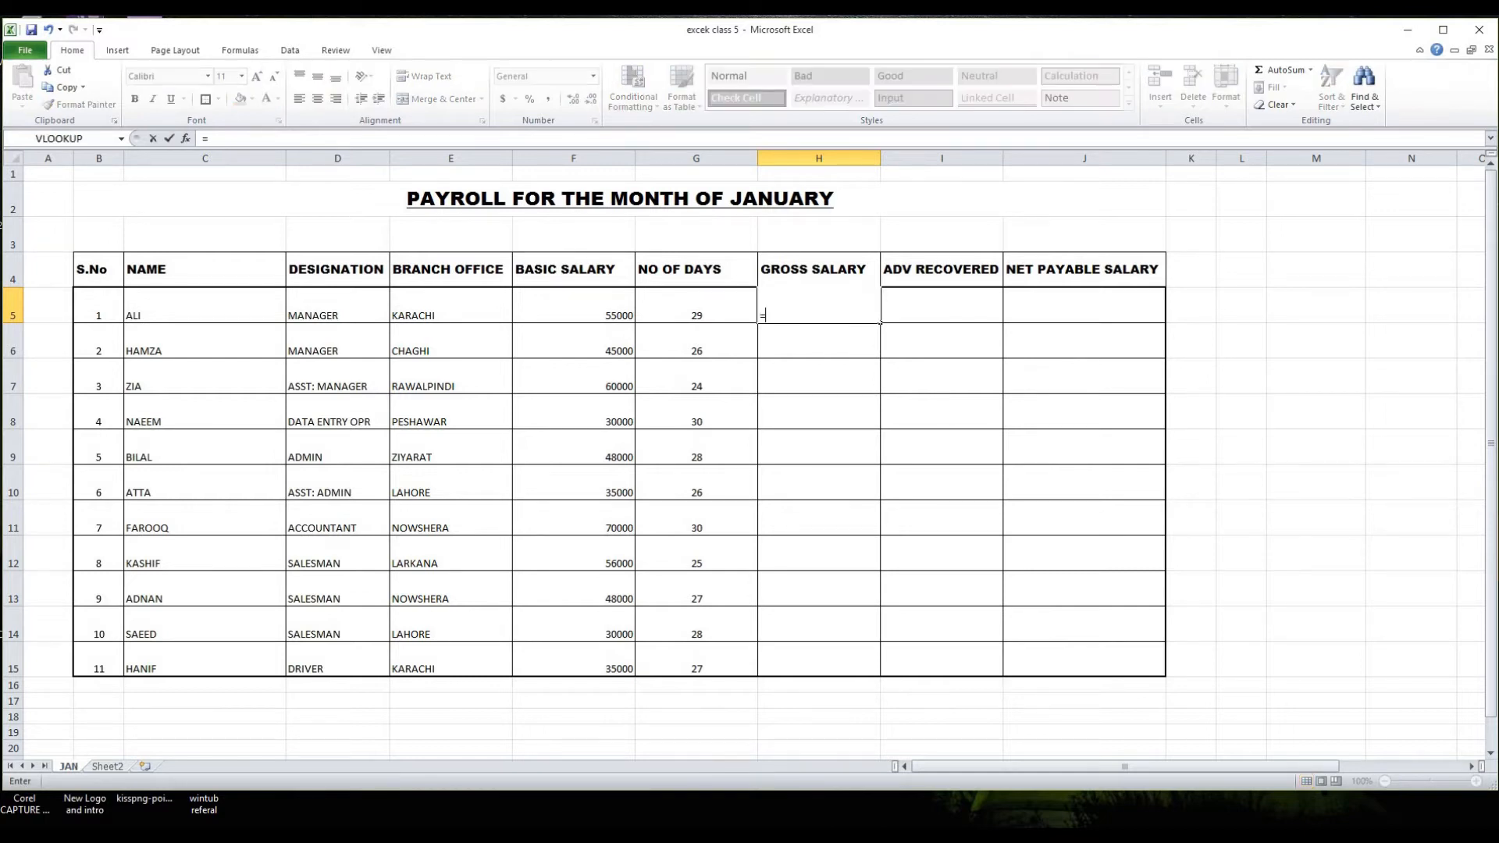
{"action": "left_click", "coordinate": [586, 310]}
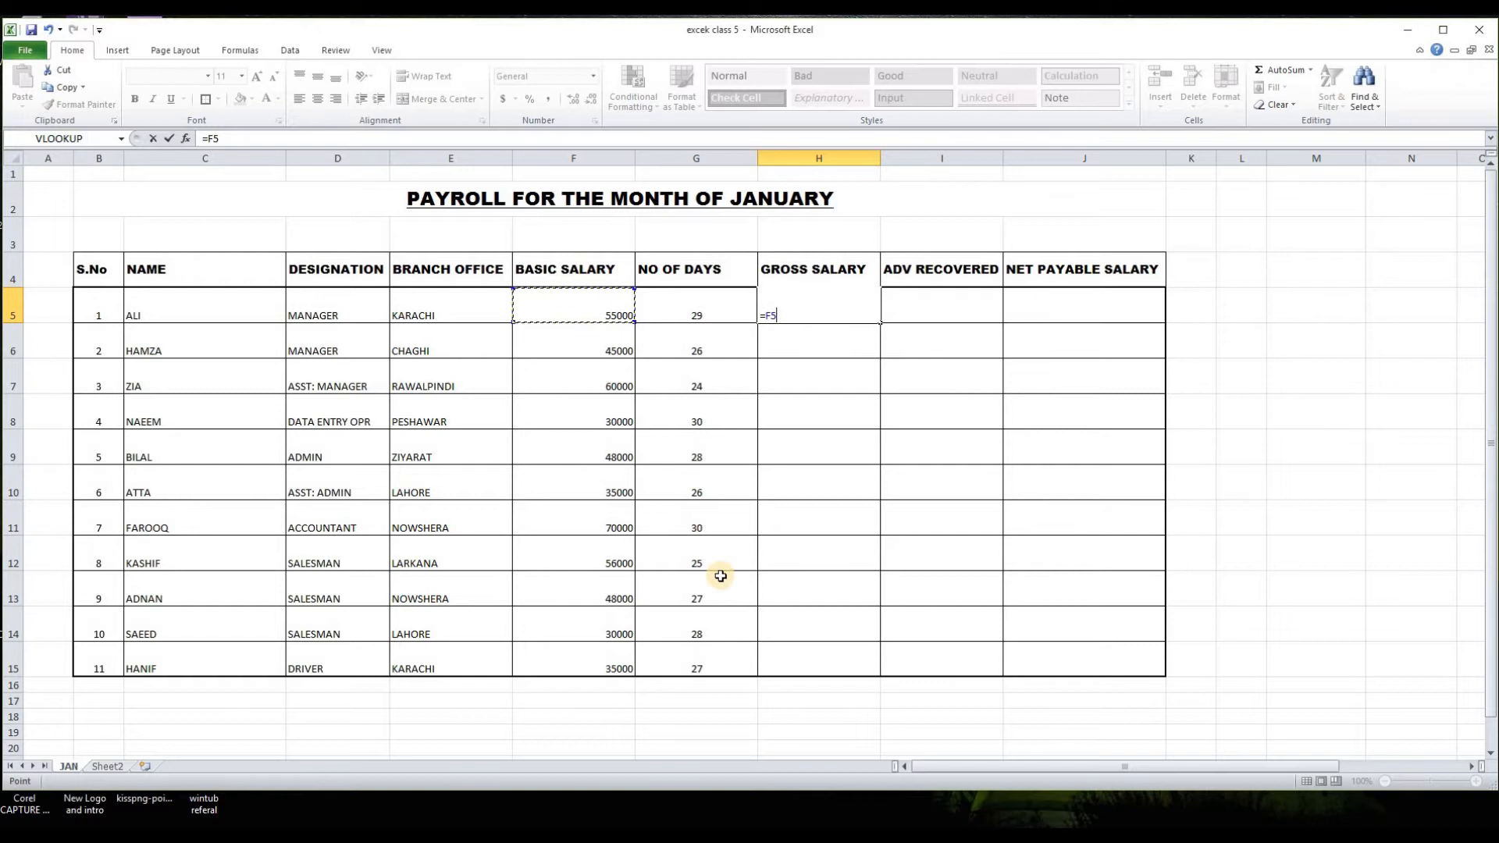
{"action": "type", "text": "/31*"}
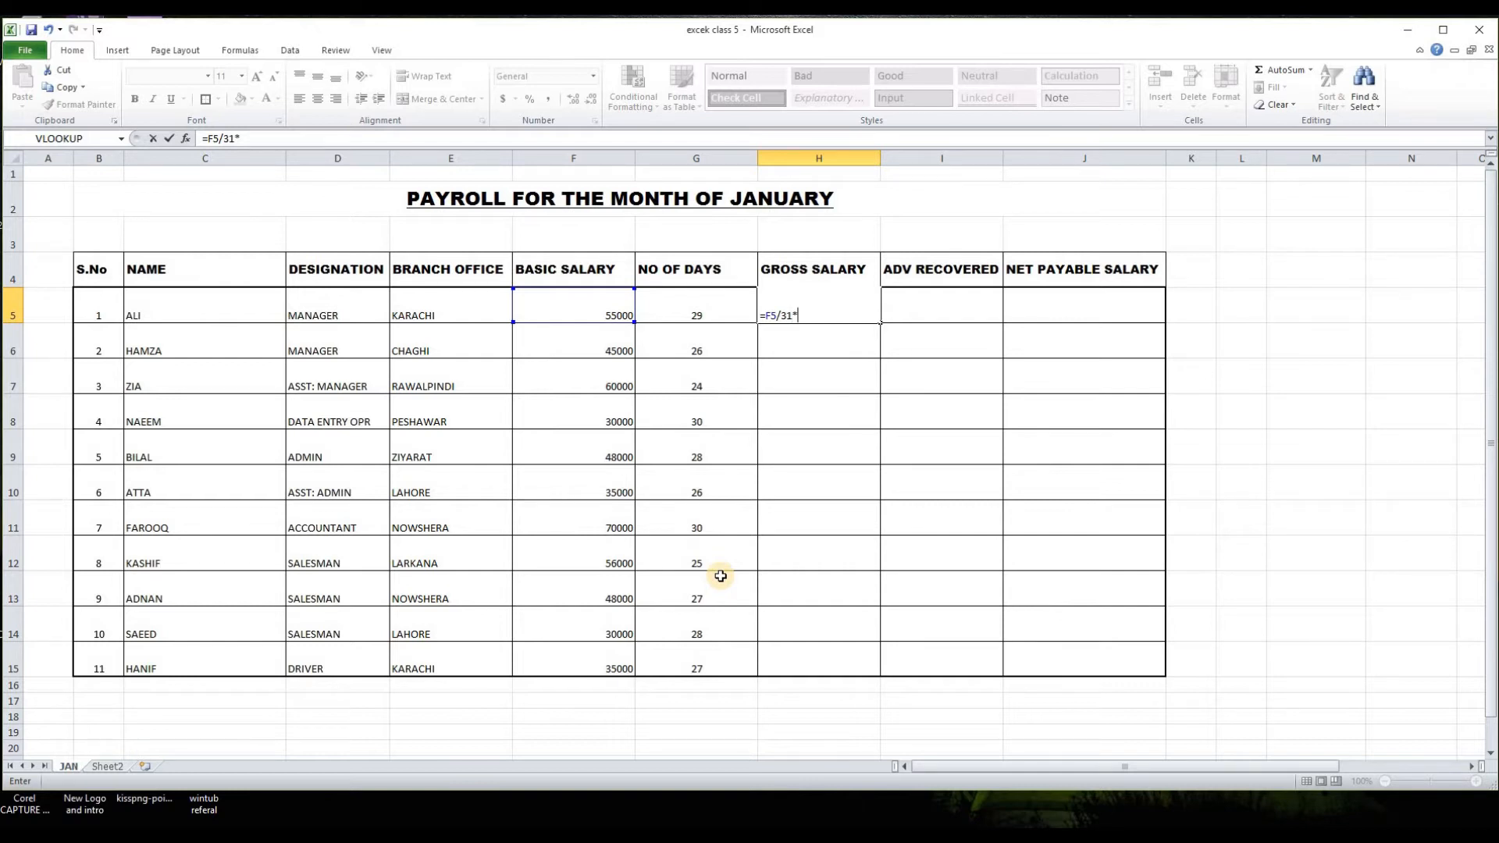
{"action": "left_click", "coordinate": [695, 311]}
{"action": "key", "text": "Return"}
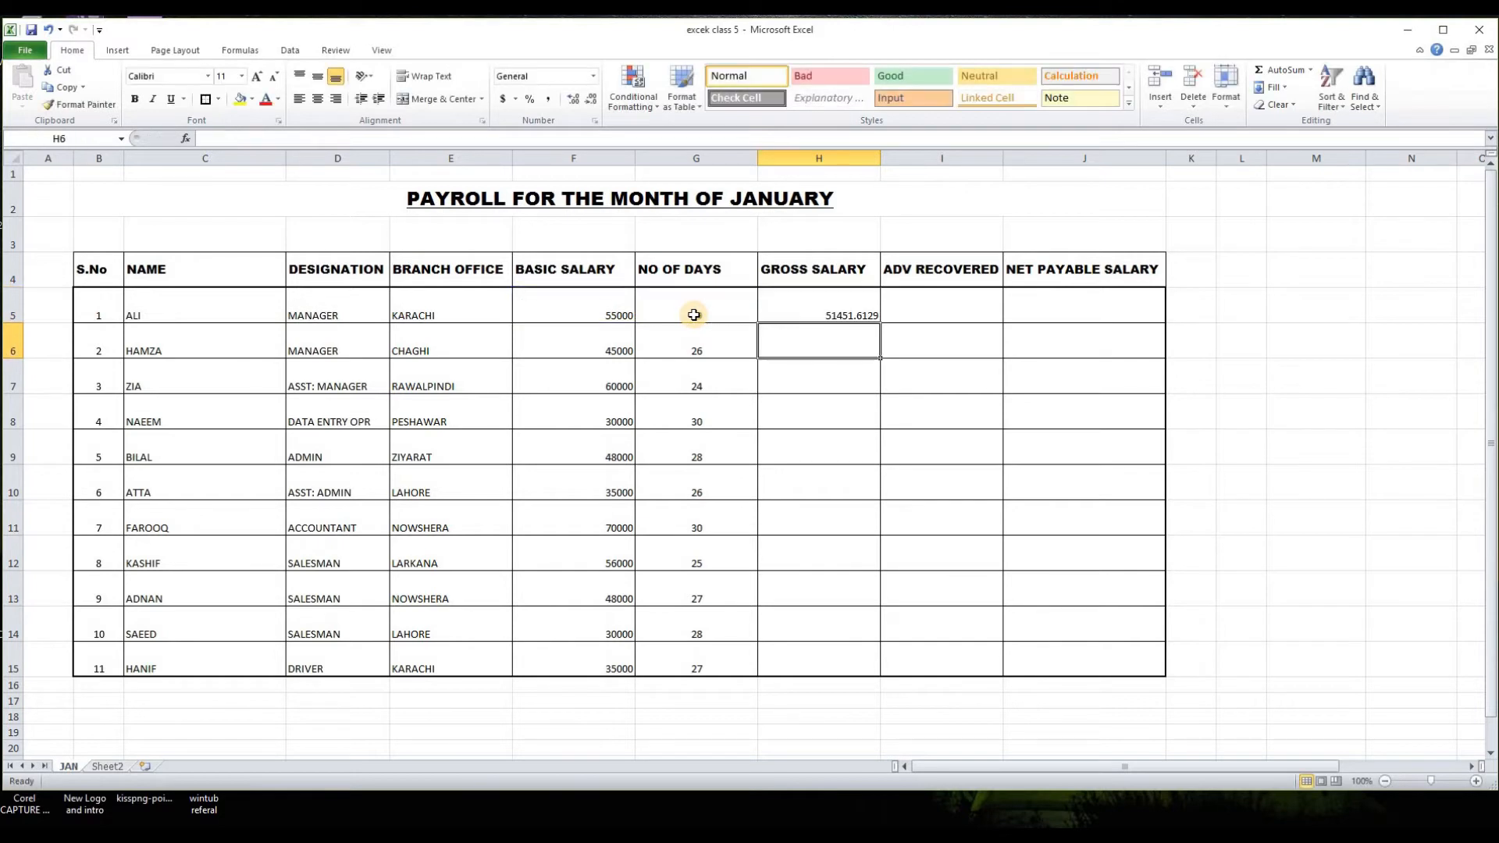
Step: Format the gross salary in H5 as a number with no decimal places
{"action": "left_click", "coordinate": [819, 316]}
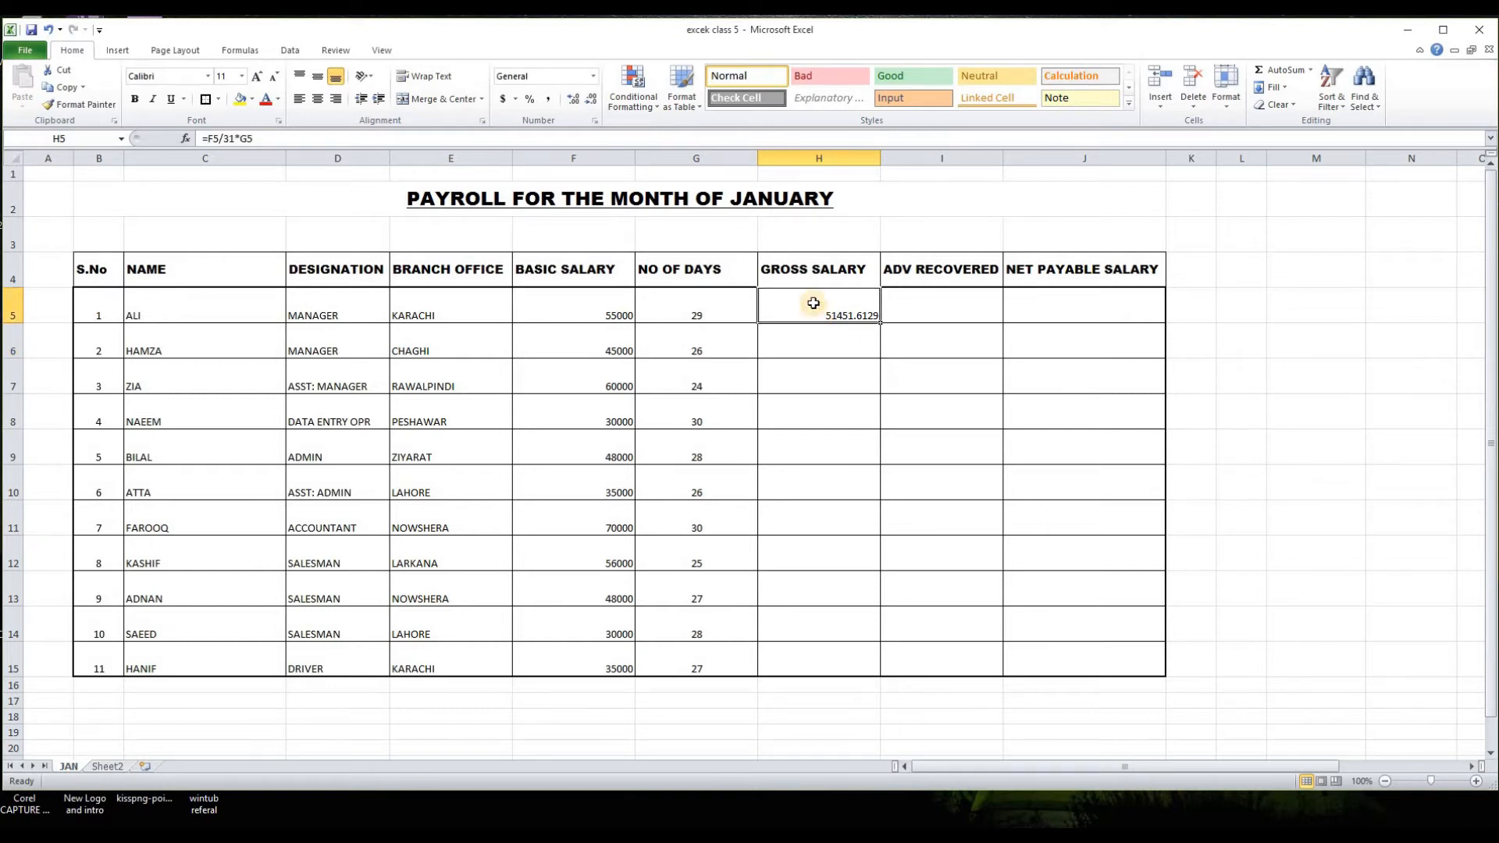
{"action": "left_click", "coordinate": [573, 100]}
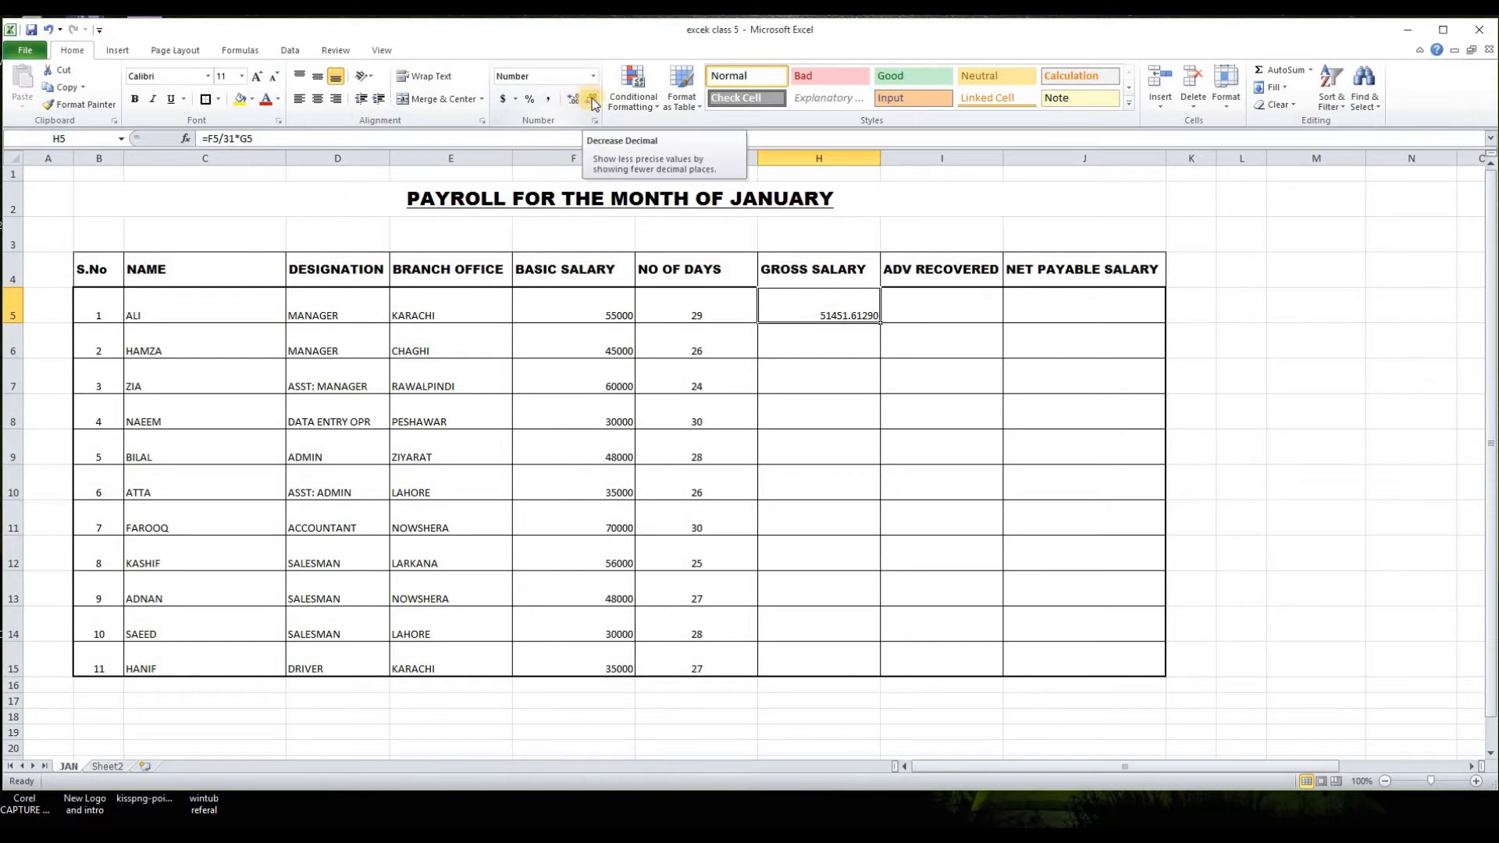
{"action": "left_click", "coordinate": [591, 101]}
{"action": "left_click", "coordinate": [592, 102]}
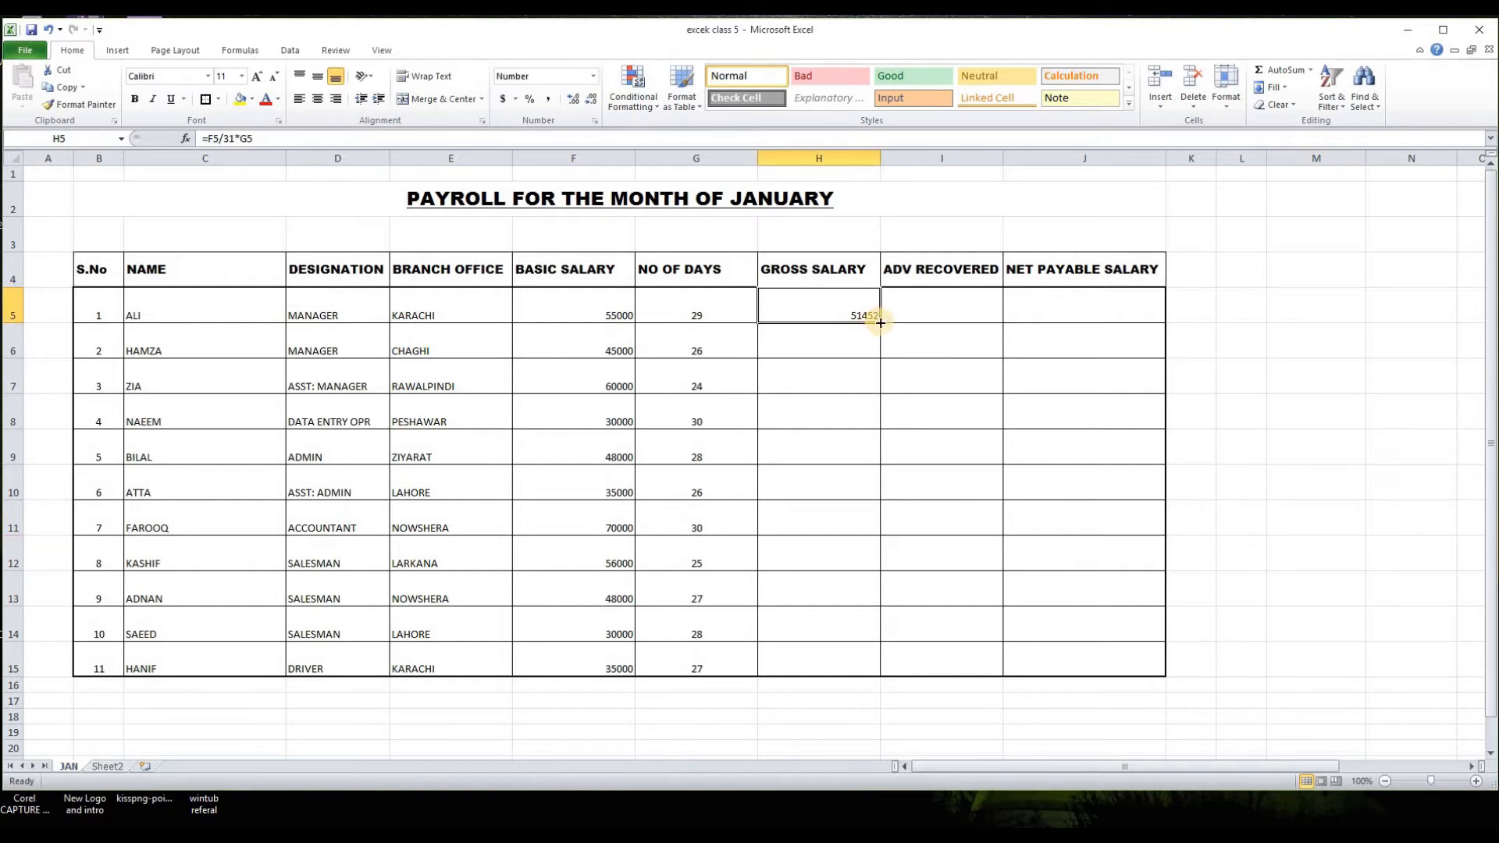
Step: Fill the gross salary formula from H5 down to H15
{"action": "left_click_drag", "start_coordinate": [880, 323], "coordinate": [871, 658]}
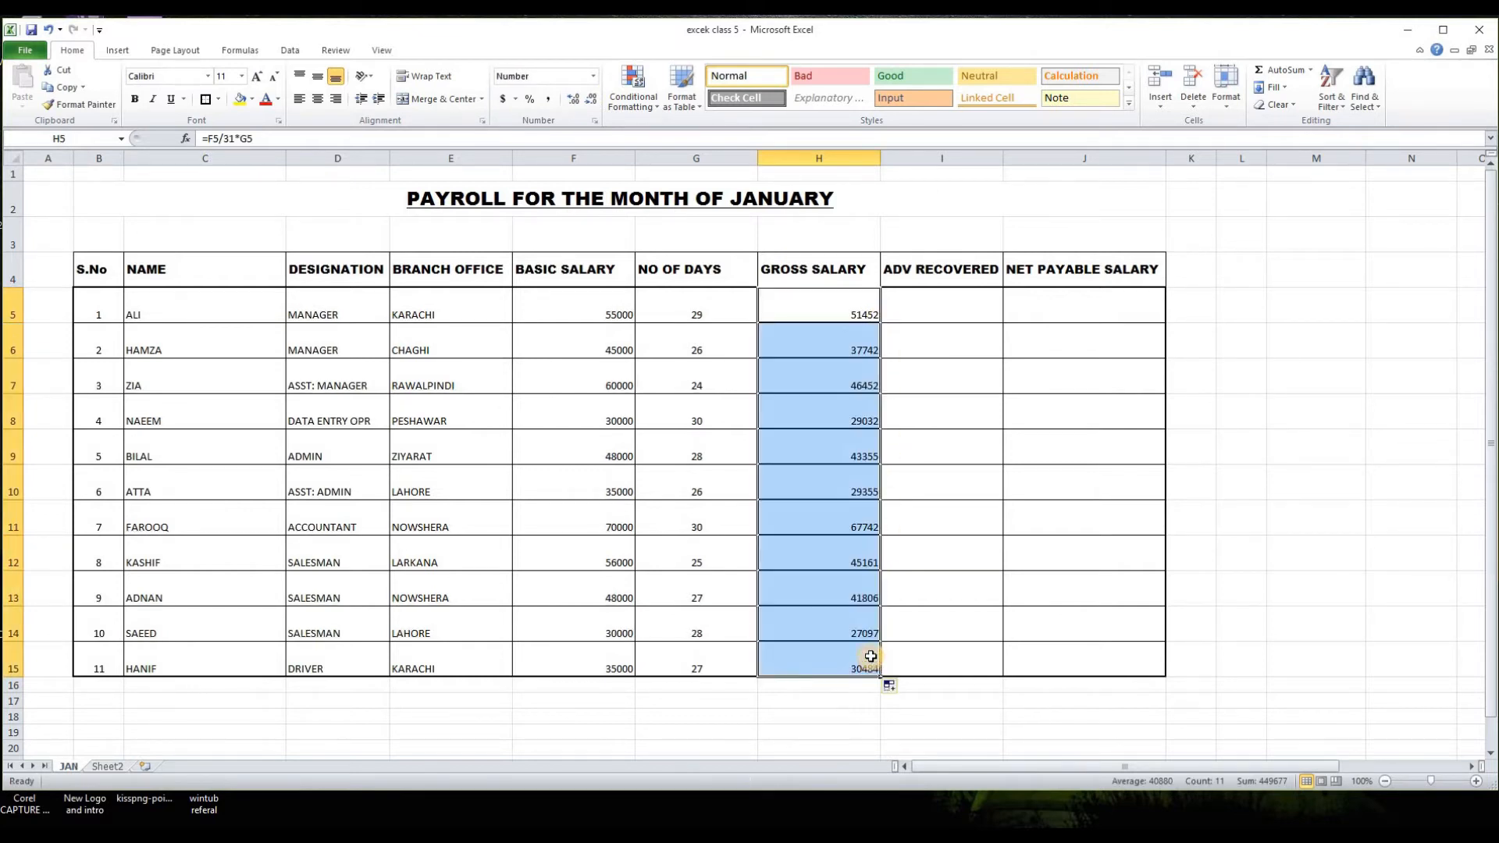
{"action": "left_click", "coordinate": [803, 731]}
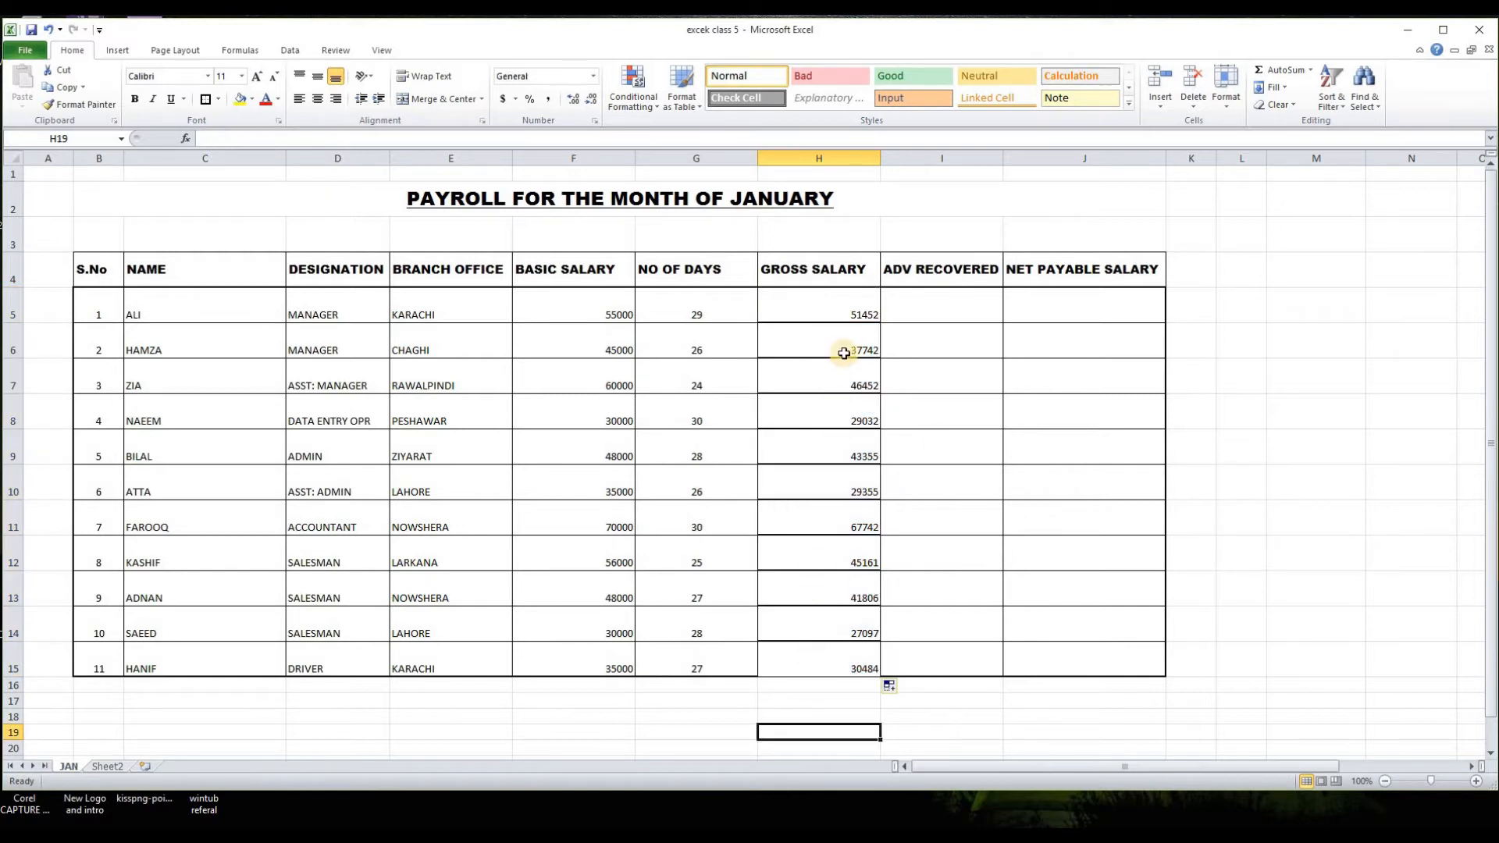
{"action": "left_click", "coordinate": [843, 308]}
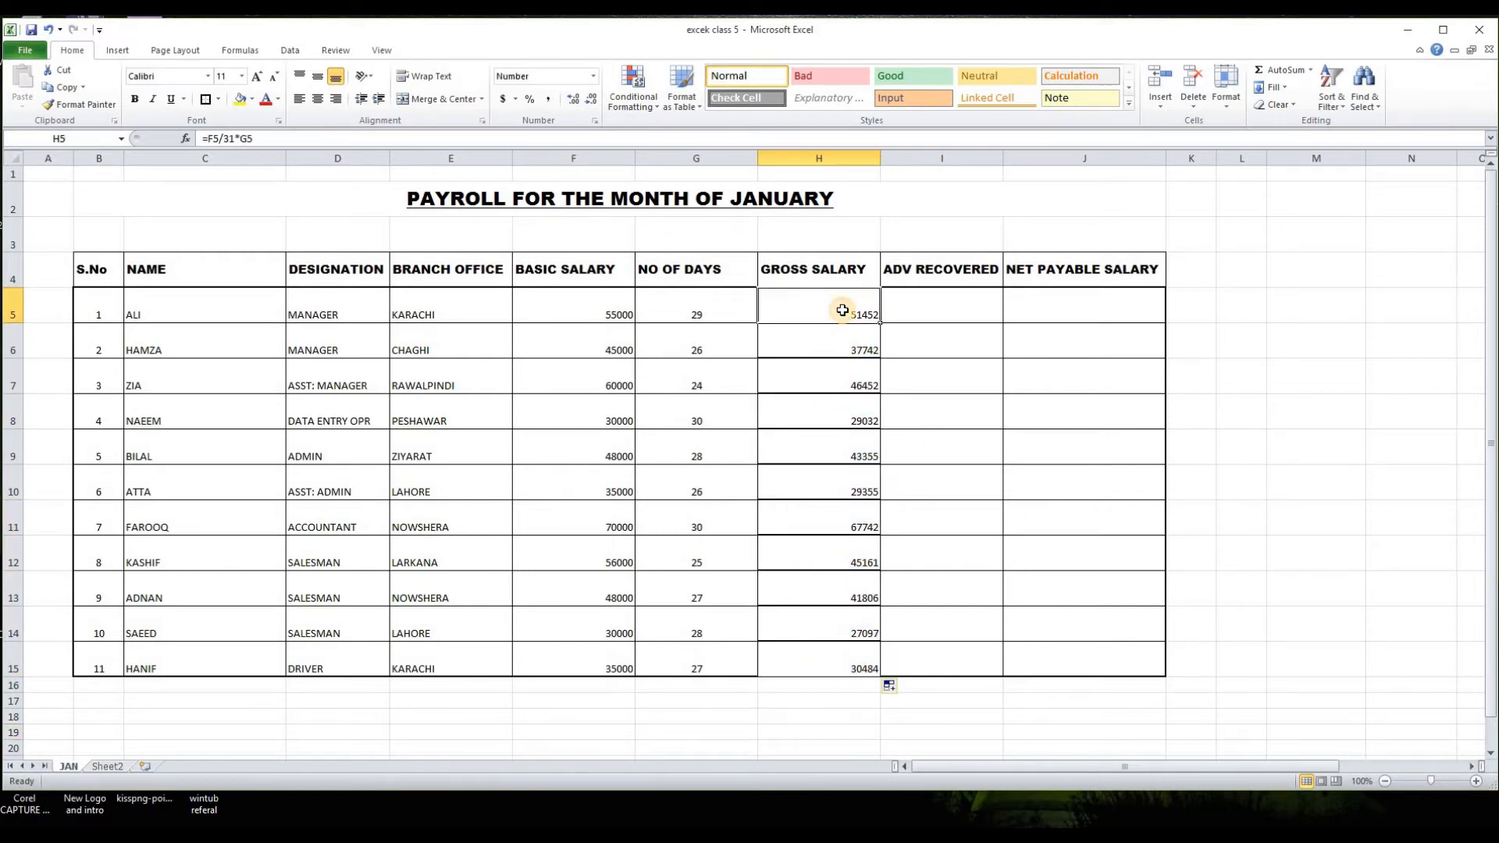
{"action": "left_click", "coordinate": [772, 730]}
Step: Reapply all borders and a thick box border to the payroll rows B5:J15 after filling the gross salary column
{"action": "left_click_drag", "start_coordinate": [851, 306], "coordinate": [864, 667]}
{"action": "left_click_drag", "start_coordinate": [92, 299], "coordinate": [1109, 665]}
{"action": "left_click", "coordinate": [218, 99]}
{"action": "left_click", "coordinate": [254, 221]}
{"action": "left_click", "coordinate": [217, 99]}
{"action": "left_click", "coordinate": [226, 255]}
{"action": "left_click", "coordinate": [1249, 405]}
Step: Enter the recovered advances 5000, 3000, 0, 5222, 3000, 1000 and 500 in I5:I11
{"action": "left_click", "coordinate": [970, 314]}
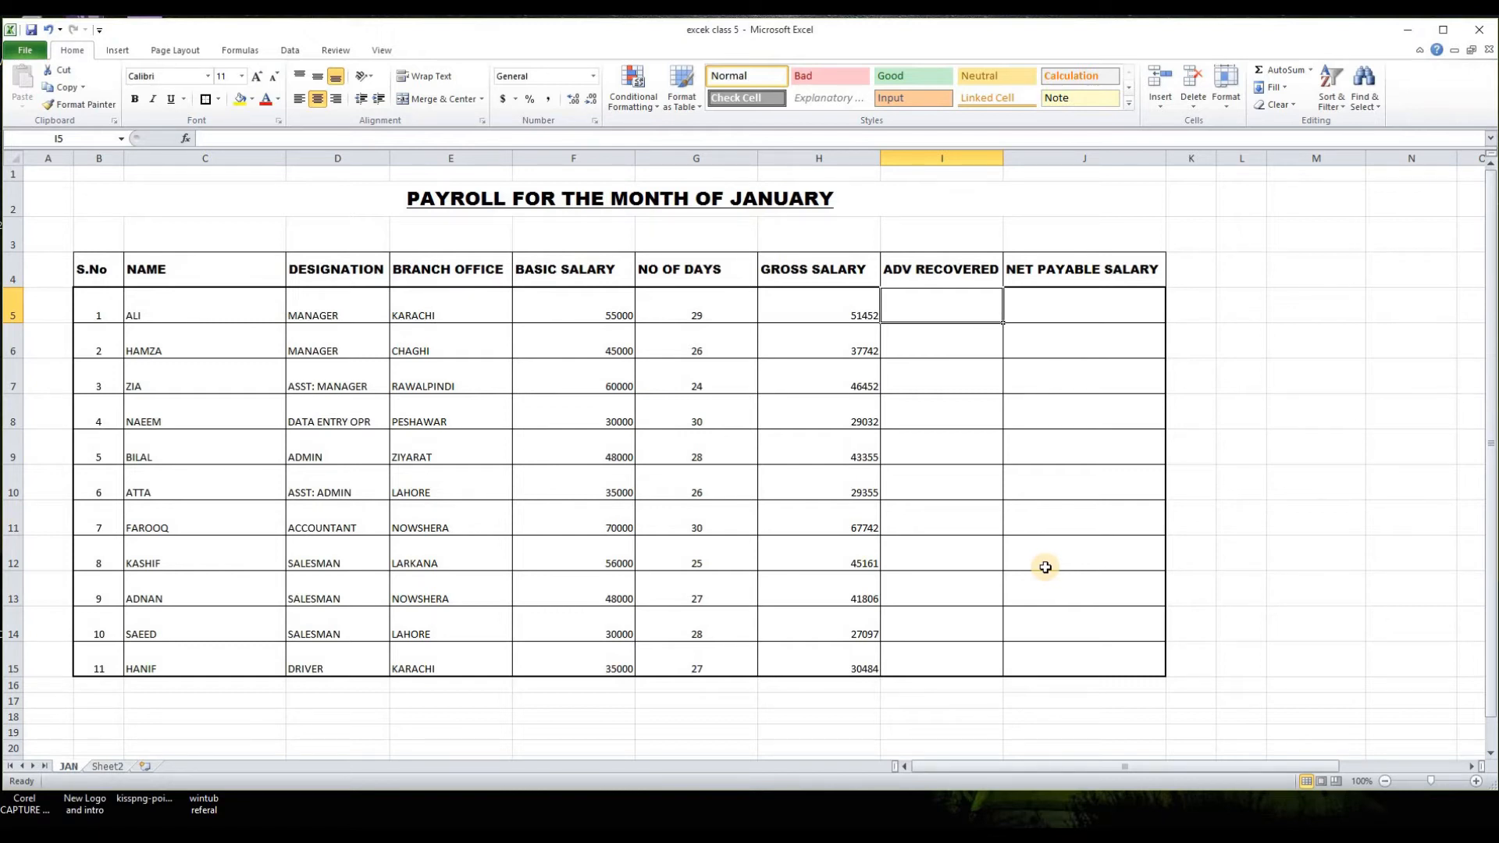
{"action": "type", "text": "5"}
{"action": "key", "text": "Return"}
{"action": "double_click", "coordinate": [963, 314]}
{"action": "key", "text": "Return"}
{"action": "type", "text": "3000"}
{"action": "key", "text": "Return"}
{"action": "type", "text": "0"}
{"action": "key", "text": "Return"}
{"action": "type", "text": "5222"}
{"action": "key", "text": "Return"}
{"action": "type", "text": "3000"}
{"action": "key", "text": "Return"}
{"action": "type", "text": "1000"}
{"action": "key", "text": "Return"}
{"action": "type", "text": "500"}
Step: Enter the recovered advances 4200, 3200, 6500 and 2000 in I12:I15
{"action": "key", "text": "Return"}
{"action": "type", "text": "4200"}
{"action": "key", "text": "Return"}
{"action": "type", "text": "32000"}
{"action": "key", "text": "Return"}
{"action": "key", "text": "Up"}
{"action": "type", "text": "3200"}
{"action": "key", "text": "Return"}
{"action": "key", "text": "Return"}
{"action": "key", "text": "Up"}
{"action": "type", "text": "6500"}
{"action": "key", "text": "Return"}
{"action": "type", "text": "2000"}
{"action": "key", "text": "Return"}
{"action": "left_click", "coordinate": [1241, 344]}
Step: Calculate the net payable salary in J5 with =H5-I5 and fill the formula down to J15
{"action": "left_click", "coordinate": [1102, 313]}
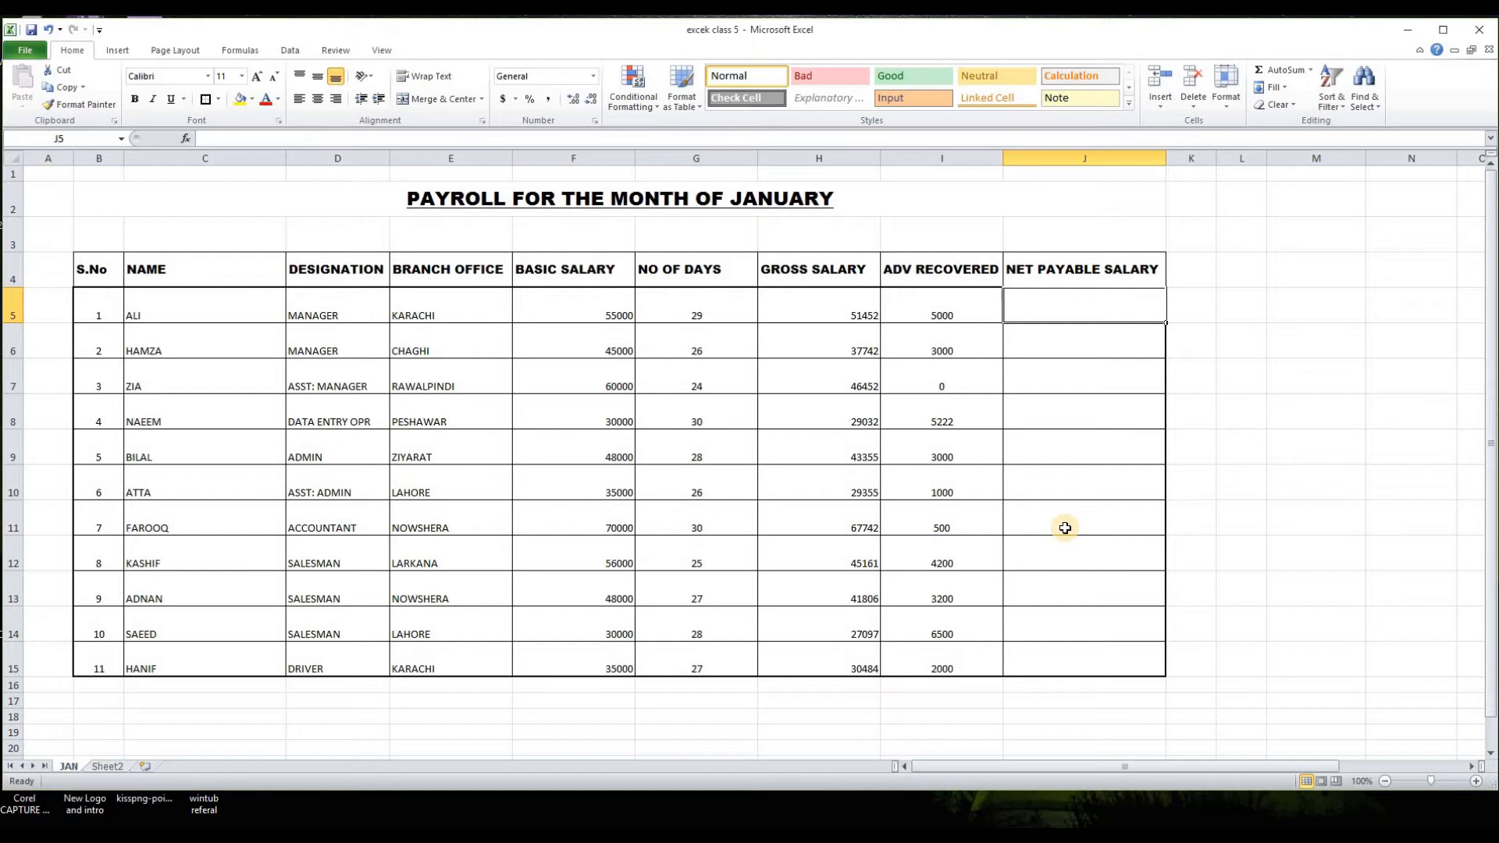
{"action": "type", "text": "="}
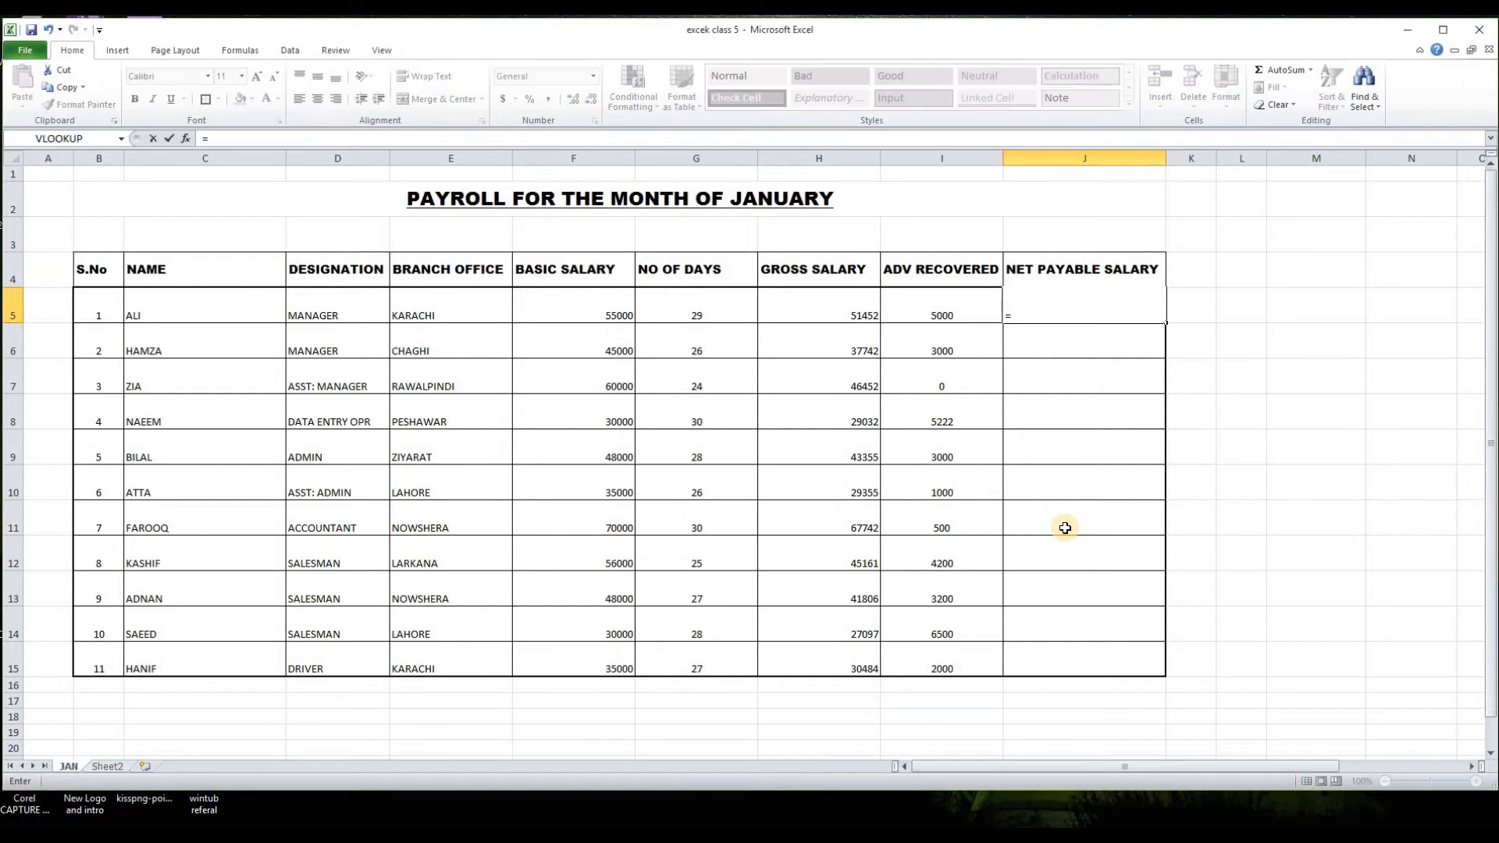
{"action": "left_click", "coordinate": [823, 307]}
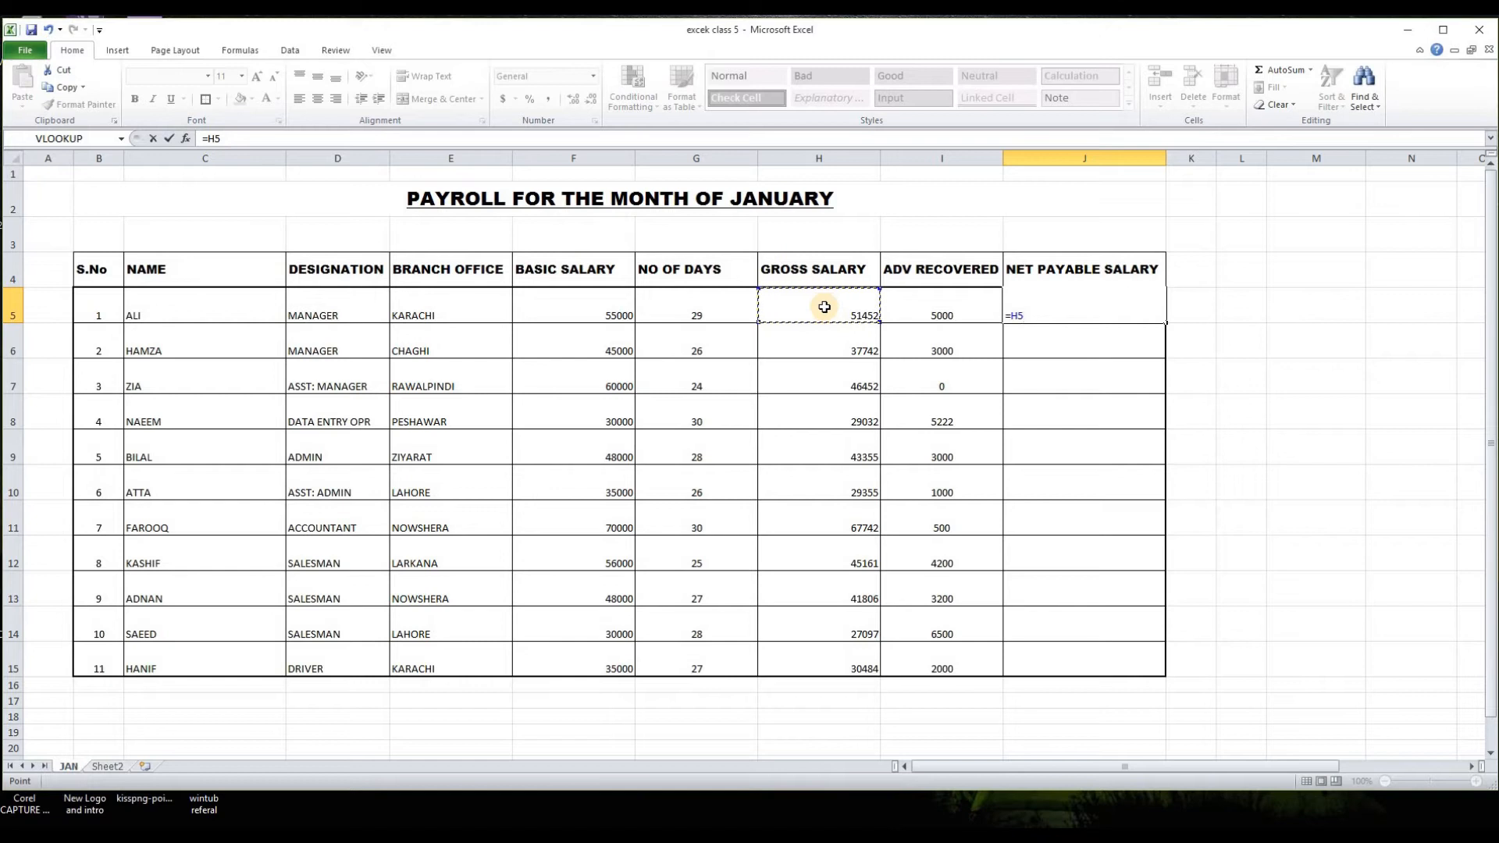
{"action": "type", "text": "-"}
{"action": "left_click", "coordinate": [951, 310]}
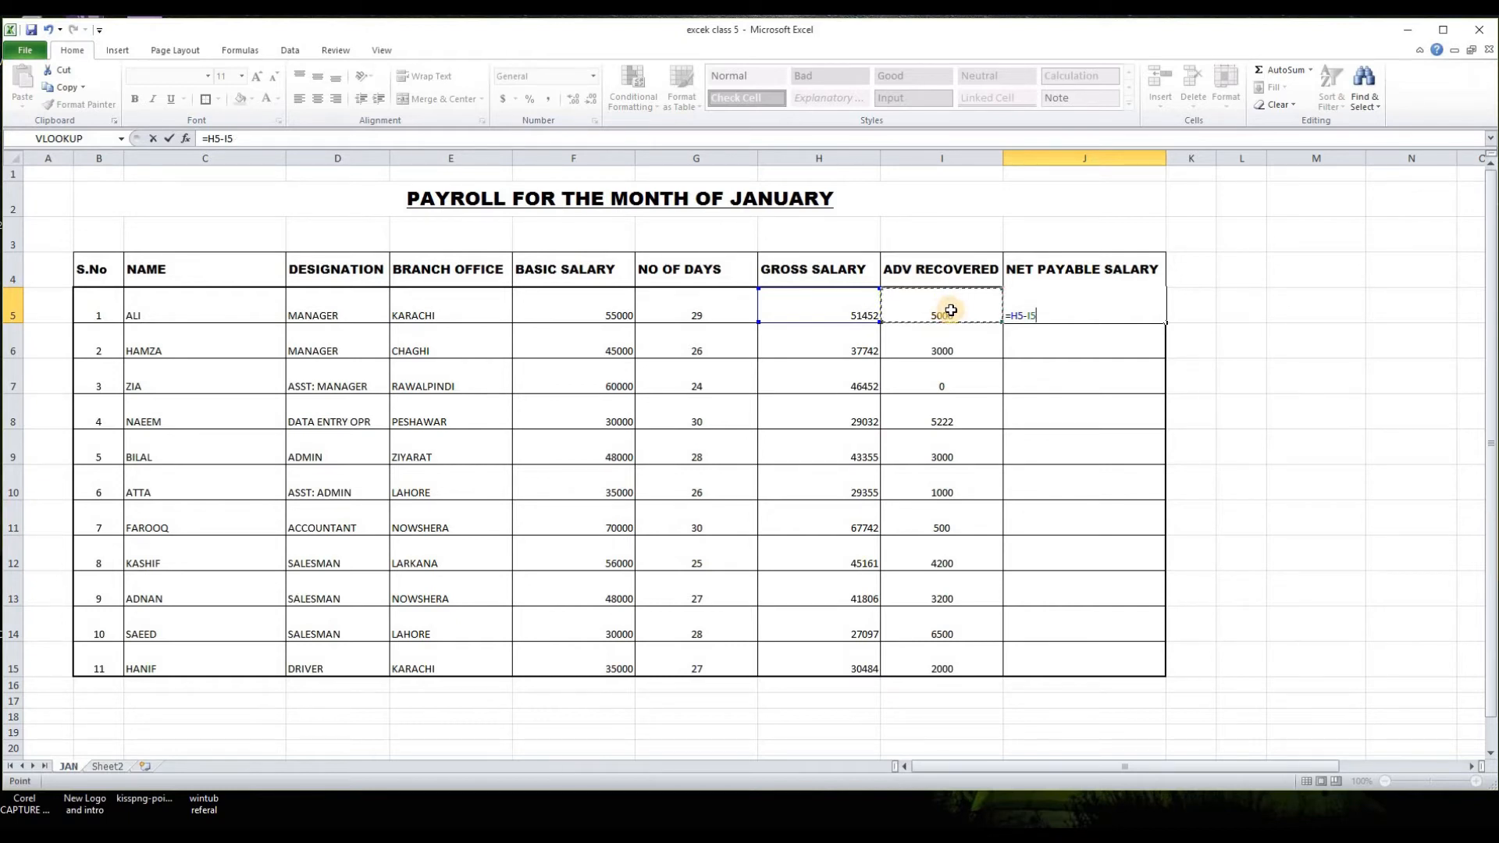
{"action": "key", "text": "Return"}
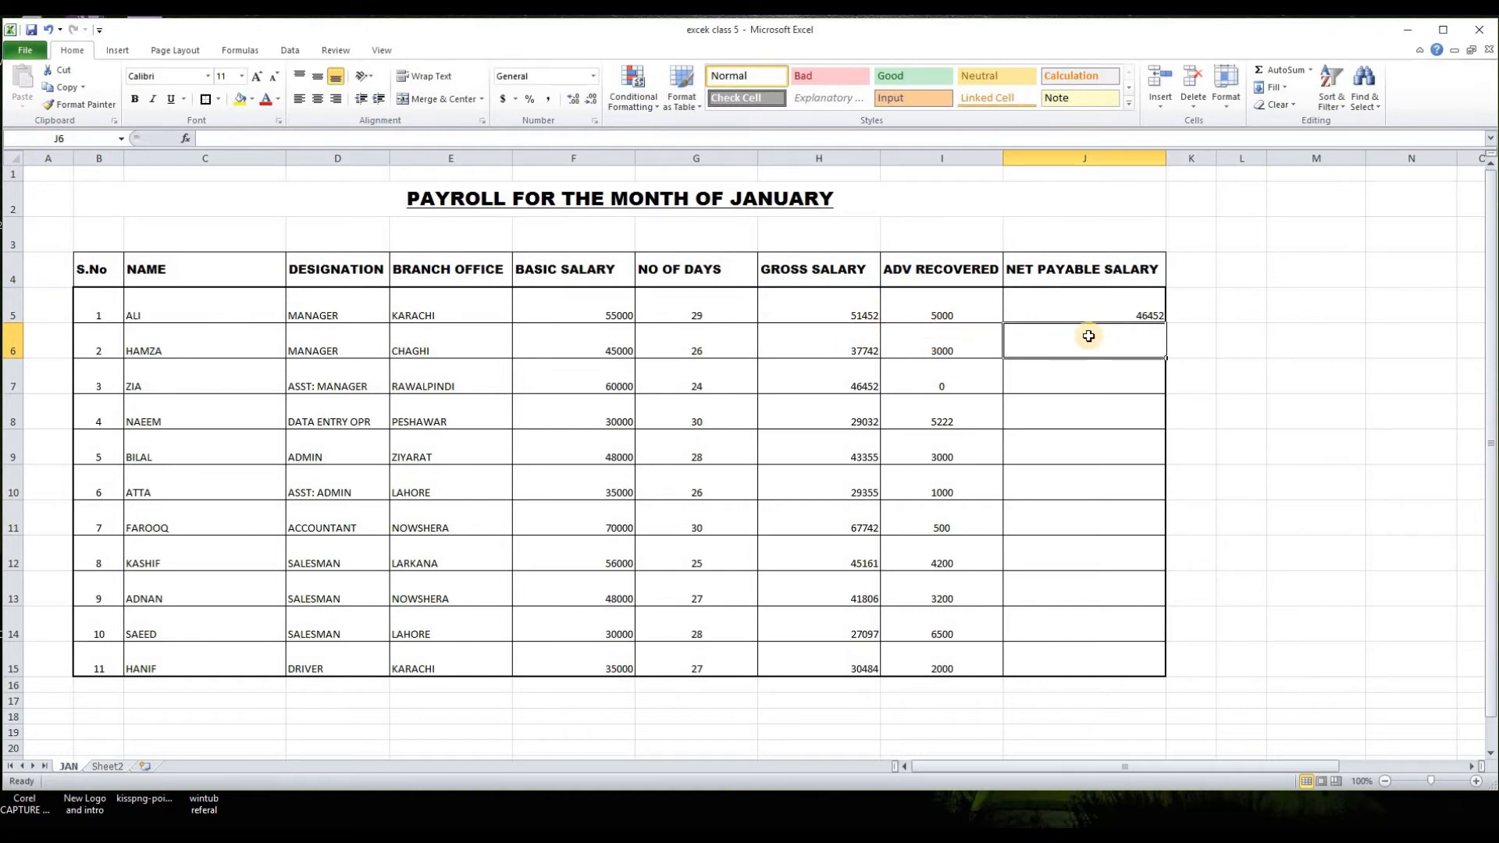
{"action": "left_click", "coordinate": [1121, 308]}
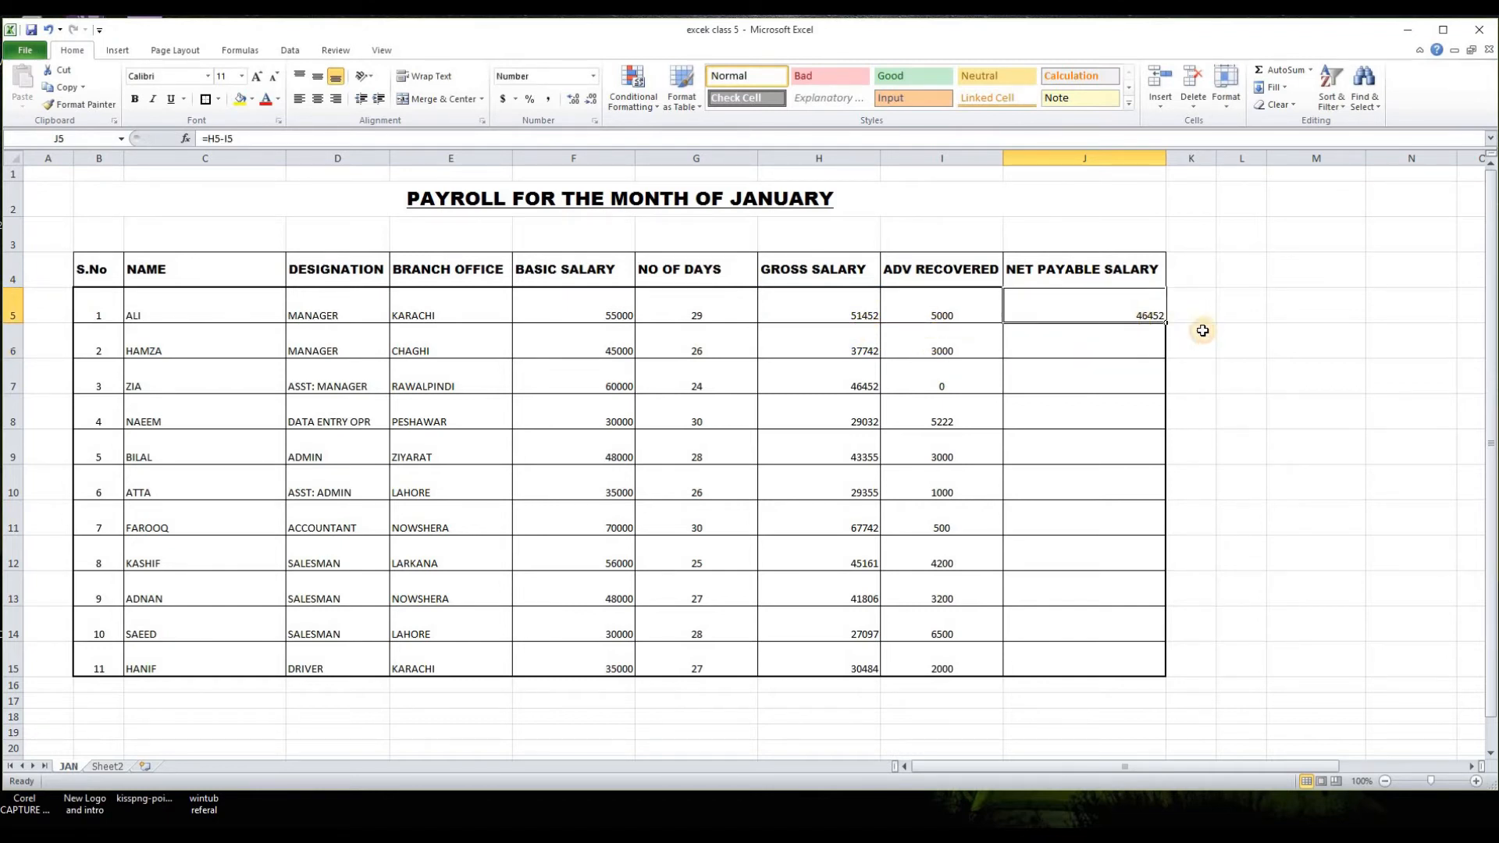
{"action": "left_click_drag", "start_coordinate": [1168, 323], "coordinate": [1142, 670]}
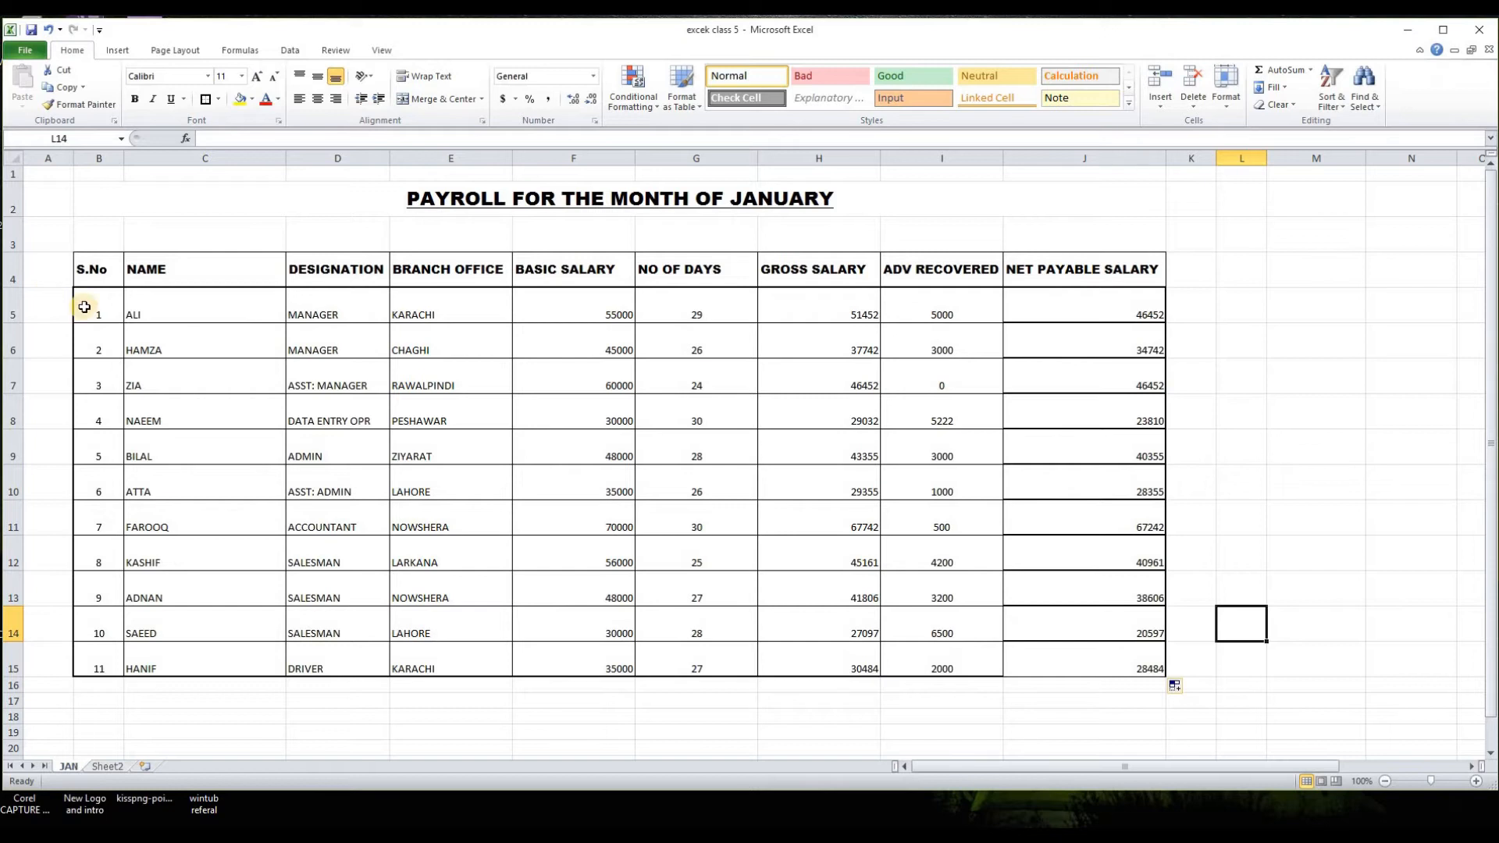
Step: Restore the all-cell borders and thick box outline on B5:J15 around the completed net payable salaries
{"action": "left_click_drag", "start_coordinate": [86, 307], "coordinate": [696, 522]}
{"action": "left_click_drag", "start_coordinate": [897, 616], "coordinate": [1044, 669]}
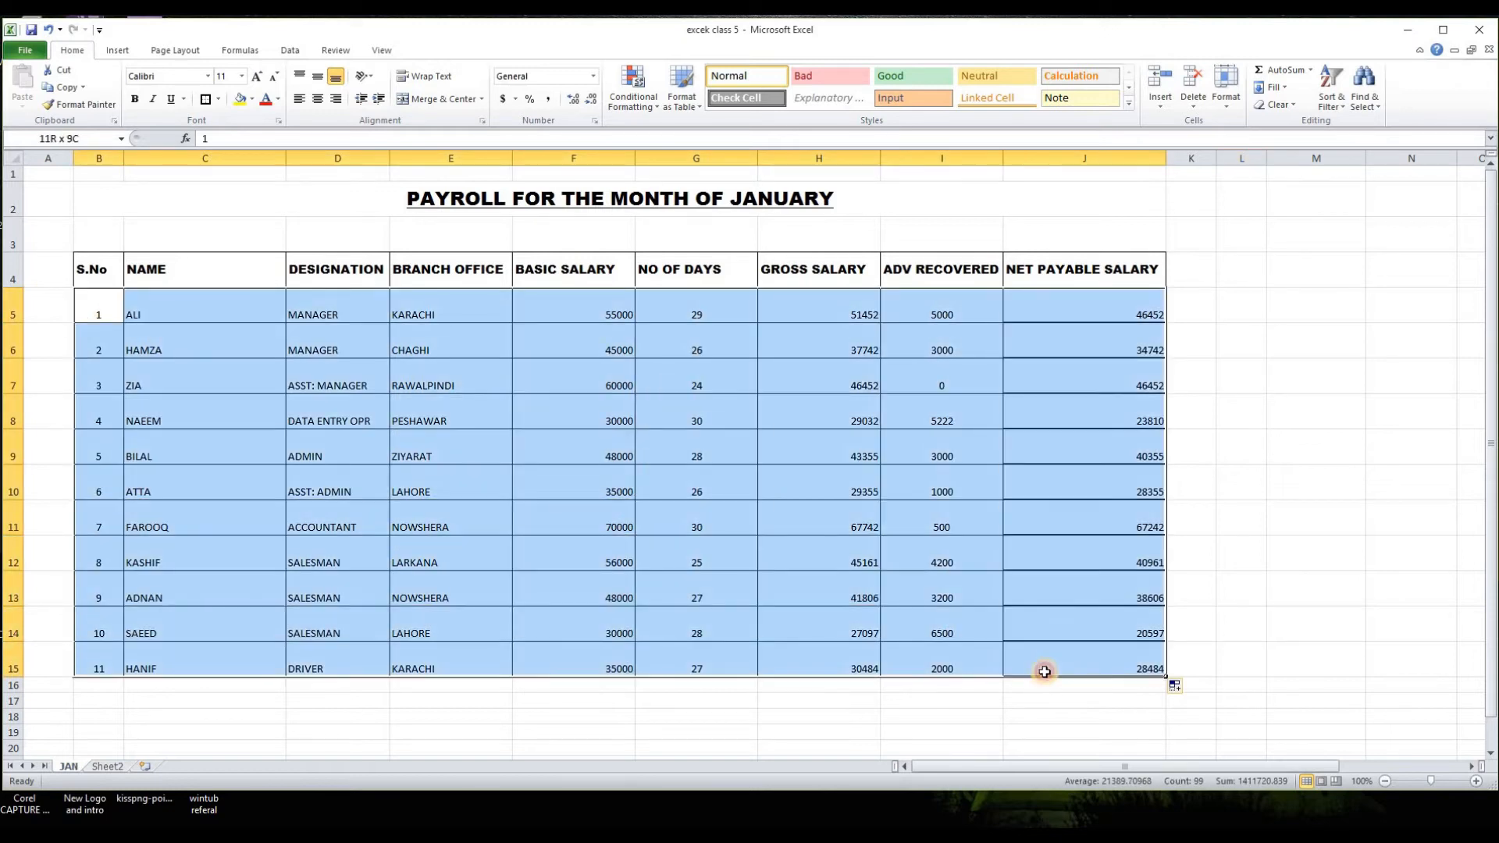
{"action": "left_click", "coordinate": [218, 98]}
{"action": "left_click", "coordinate": [226, 225]}
{"action": "left_click", "coordinate": [218, 98]}
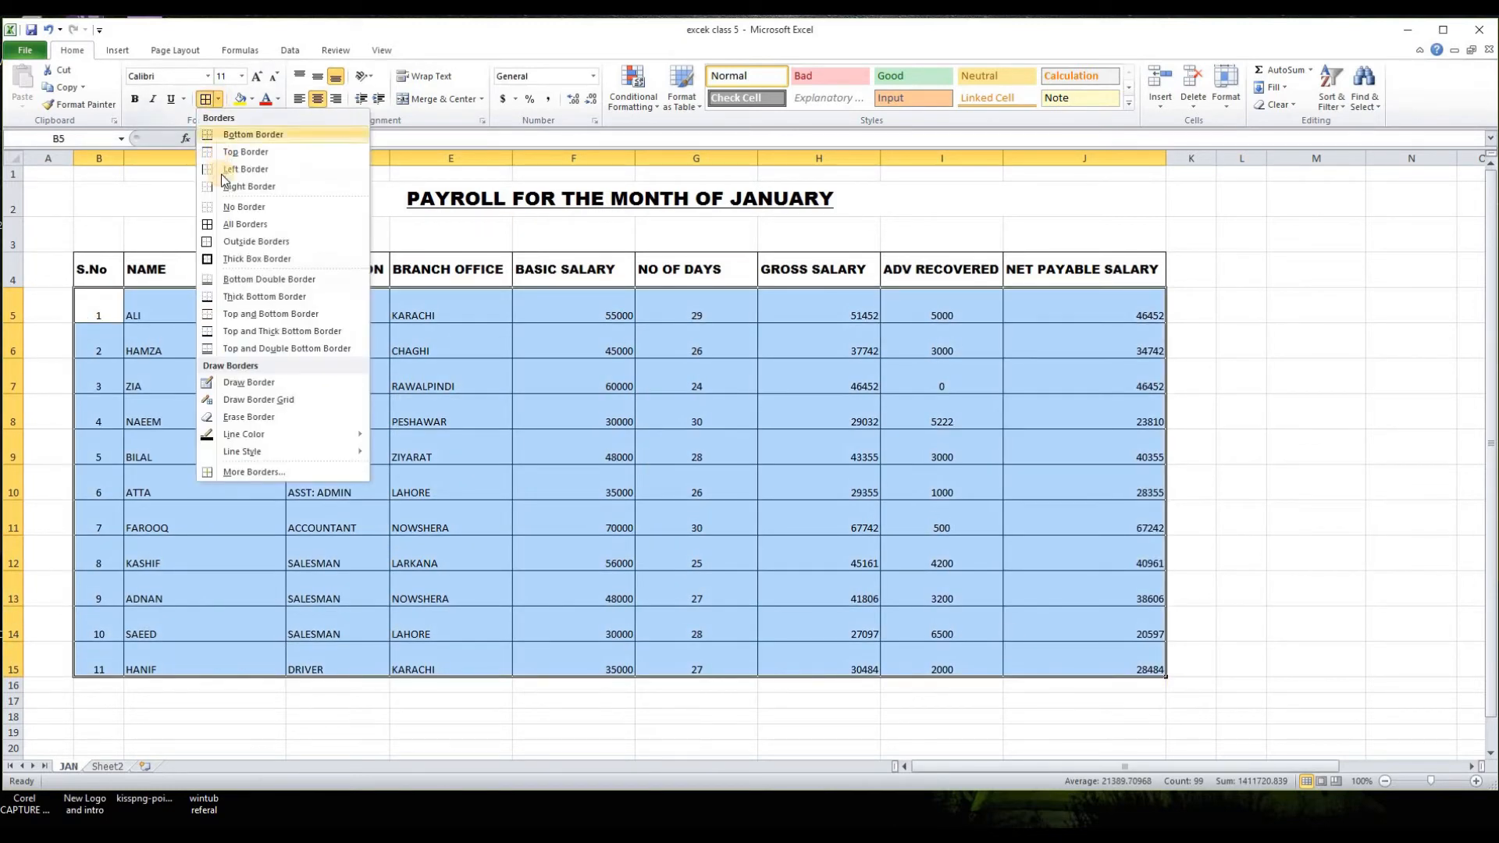
{"action": "left_click", "coordinate": [230, 258]}
{"action": "left_click", "coordinate": [1234, 406]}
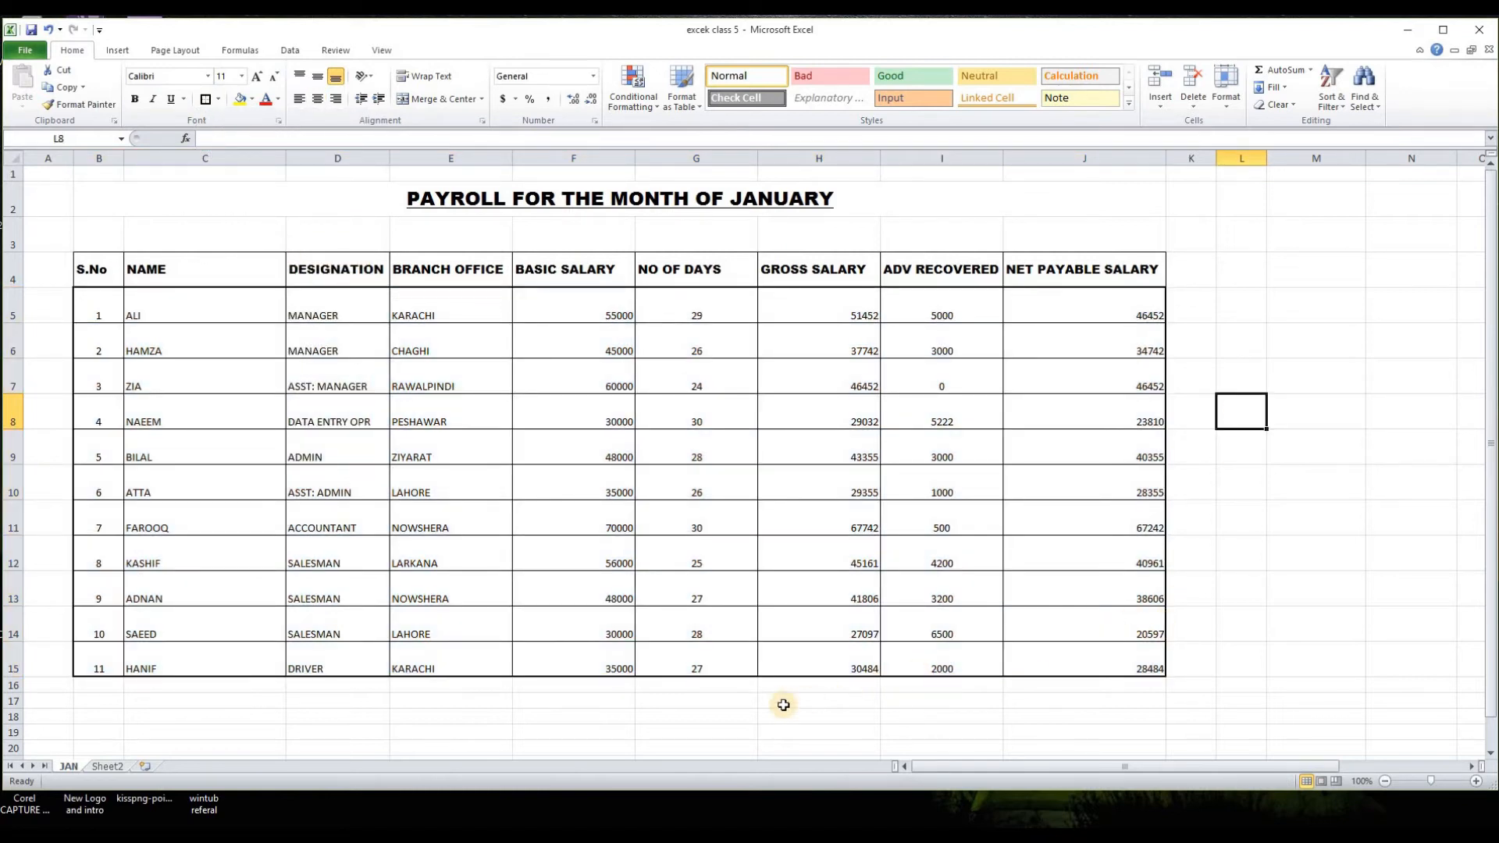
Step: Outline B16:J16 with a thick box border and merge and center B16:I16
{"action": "scroll", "coordinate": [789, 698], "scroll_direction": "down", "scroll_amount": 2}
{"action": "scroll", "coordinate": [788, 699], "scroll_direction": "up", "scroll_amount": 1}
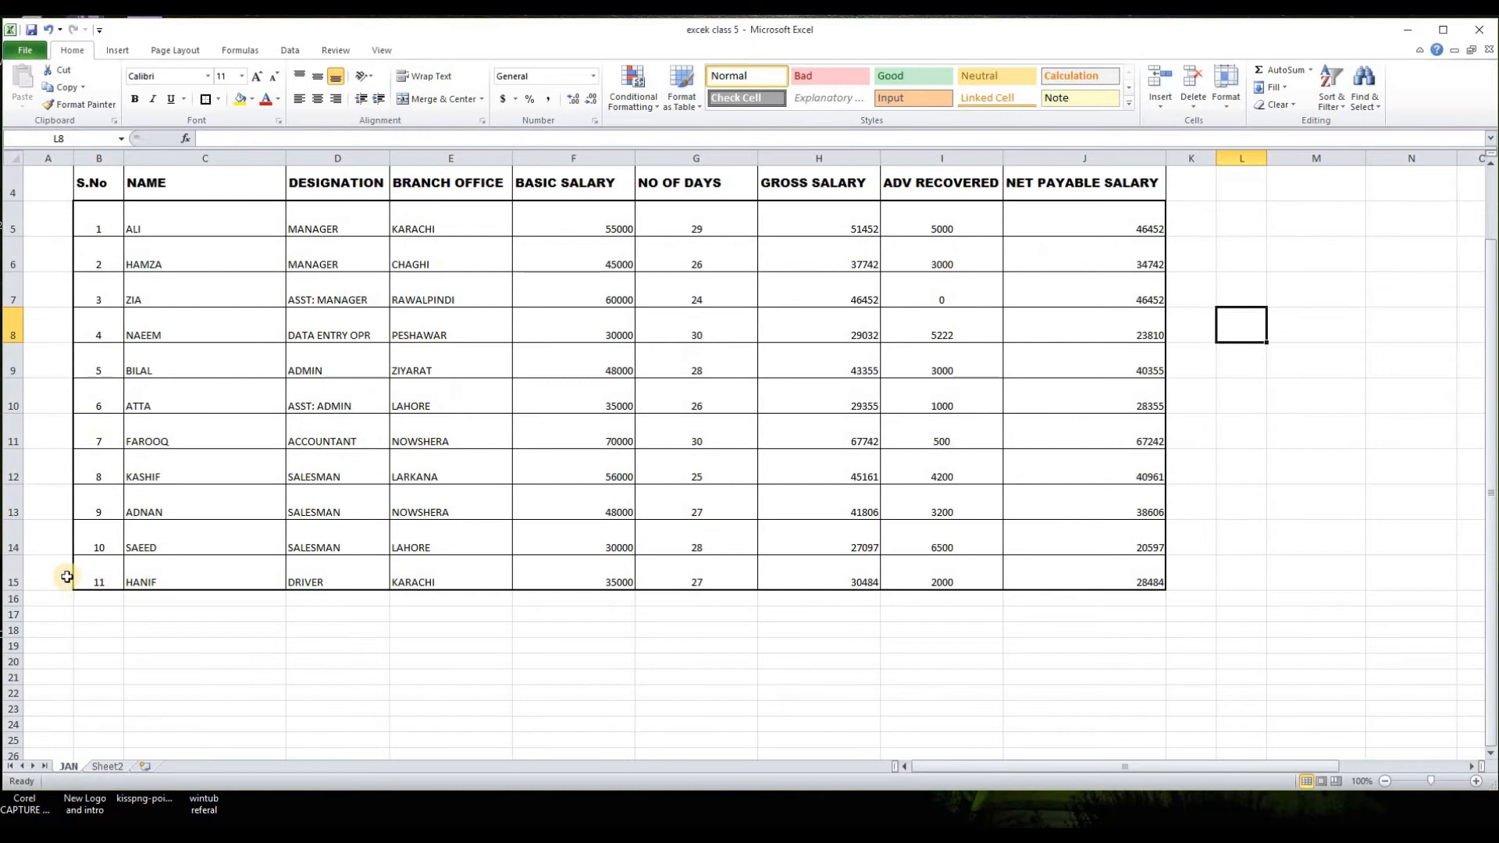
{"action": "left_click_drag", "start_coordinate": [85, 596], "coordinate": [1047, 588]}
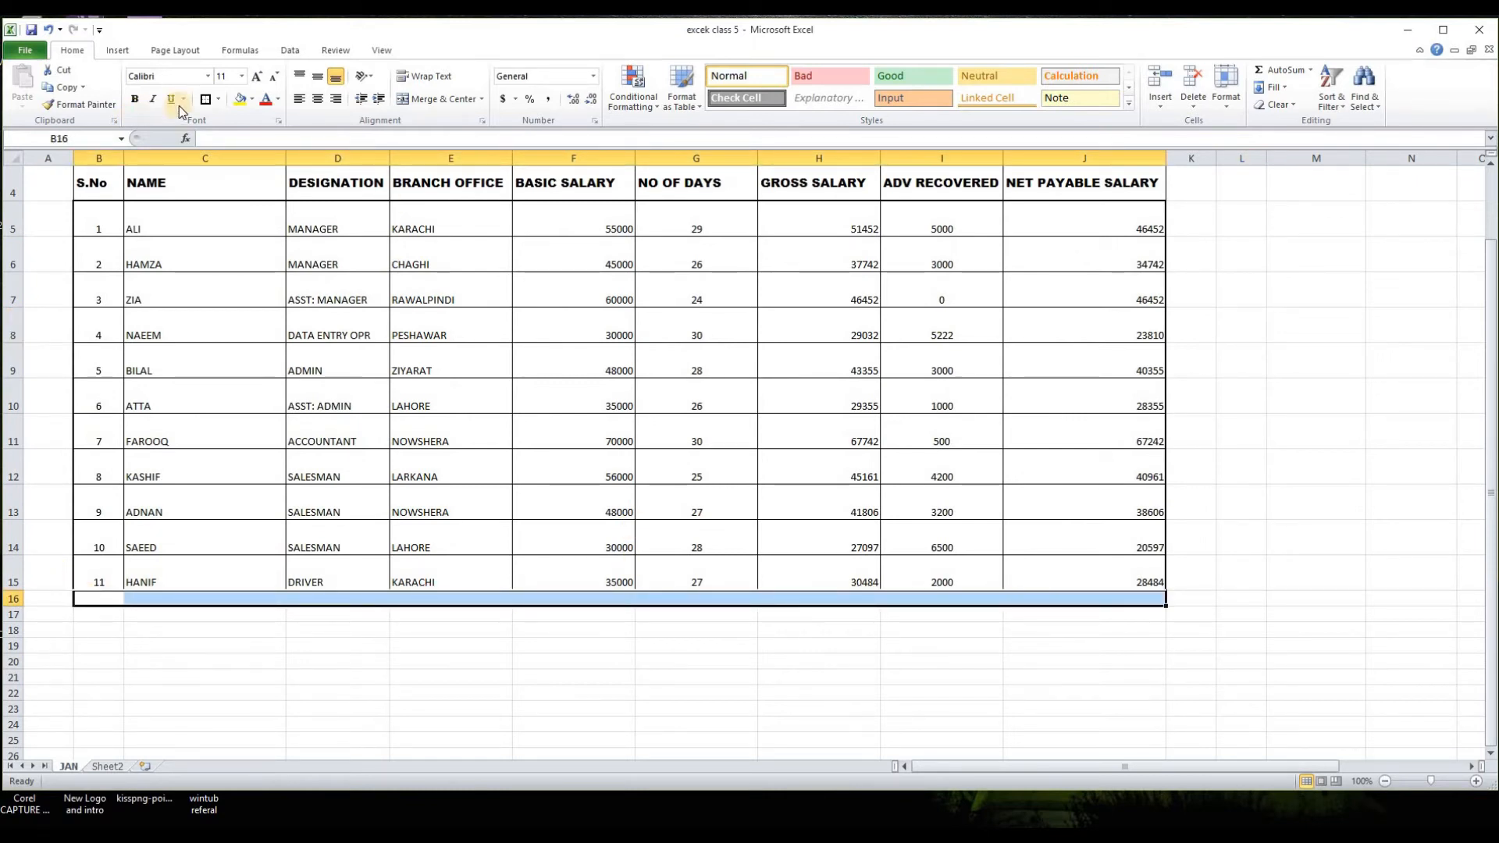
{"action": "left_click", "coordinate": [205, 100]}
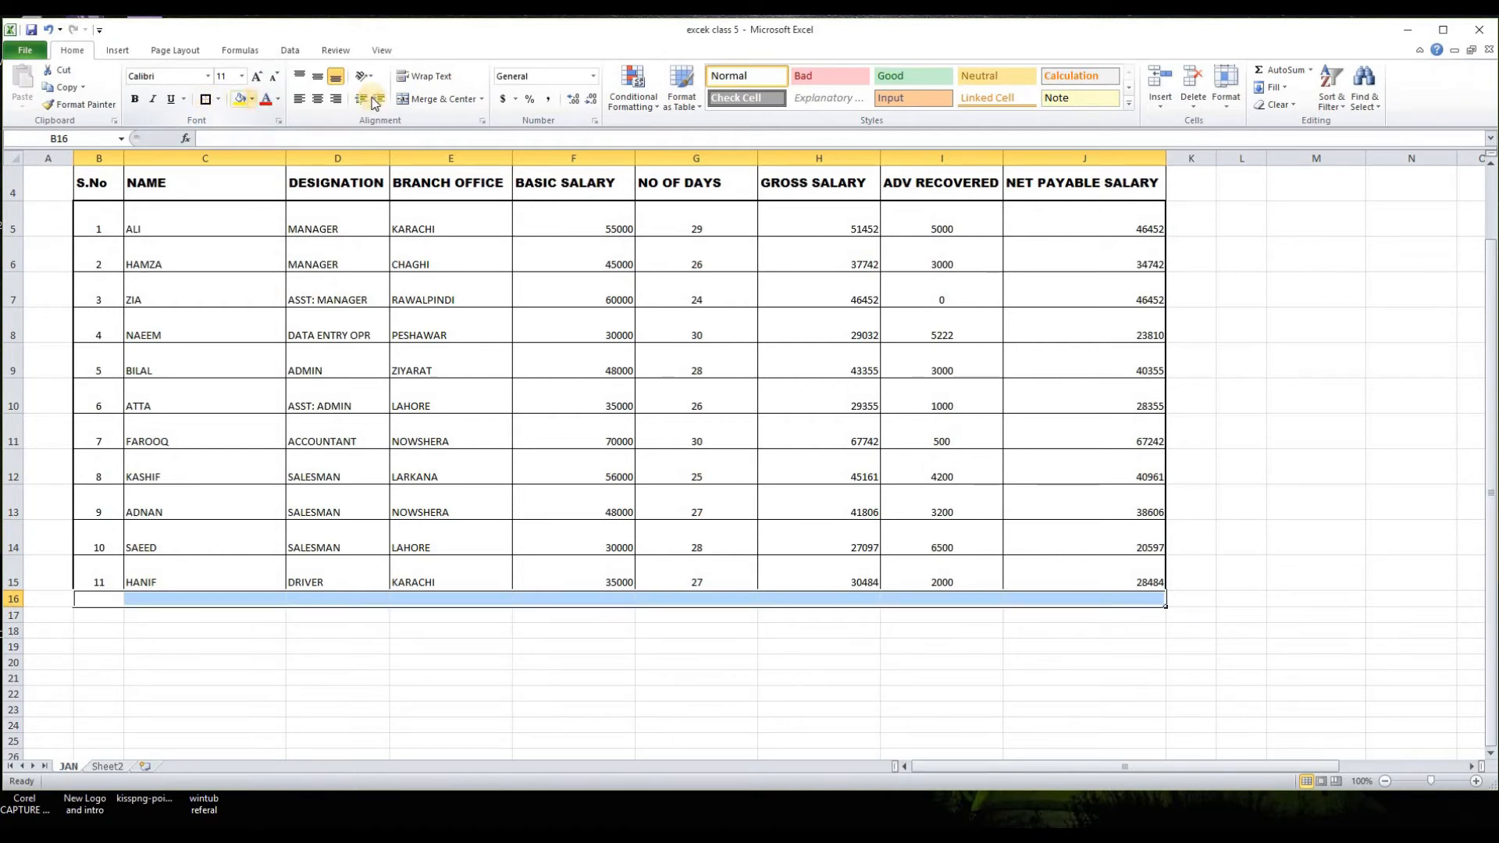
{"action": "left_click", "coordinate": [400, 96]}
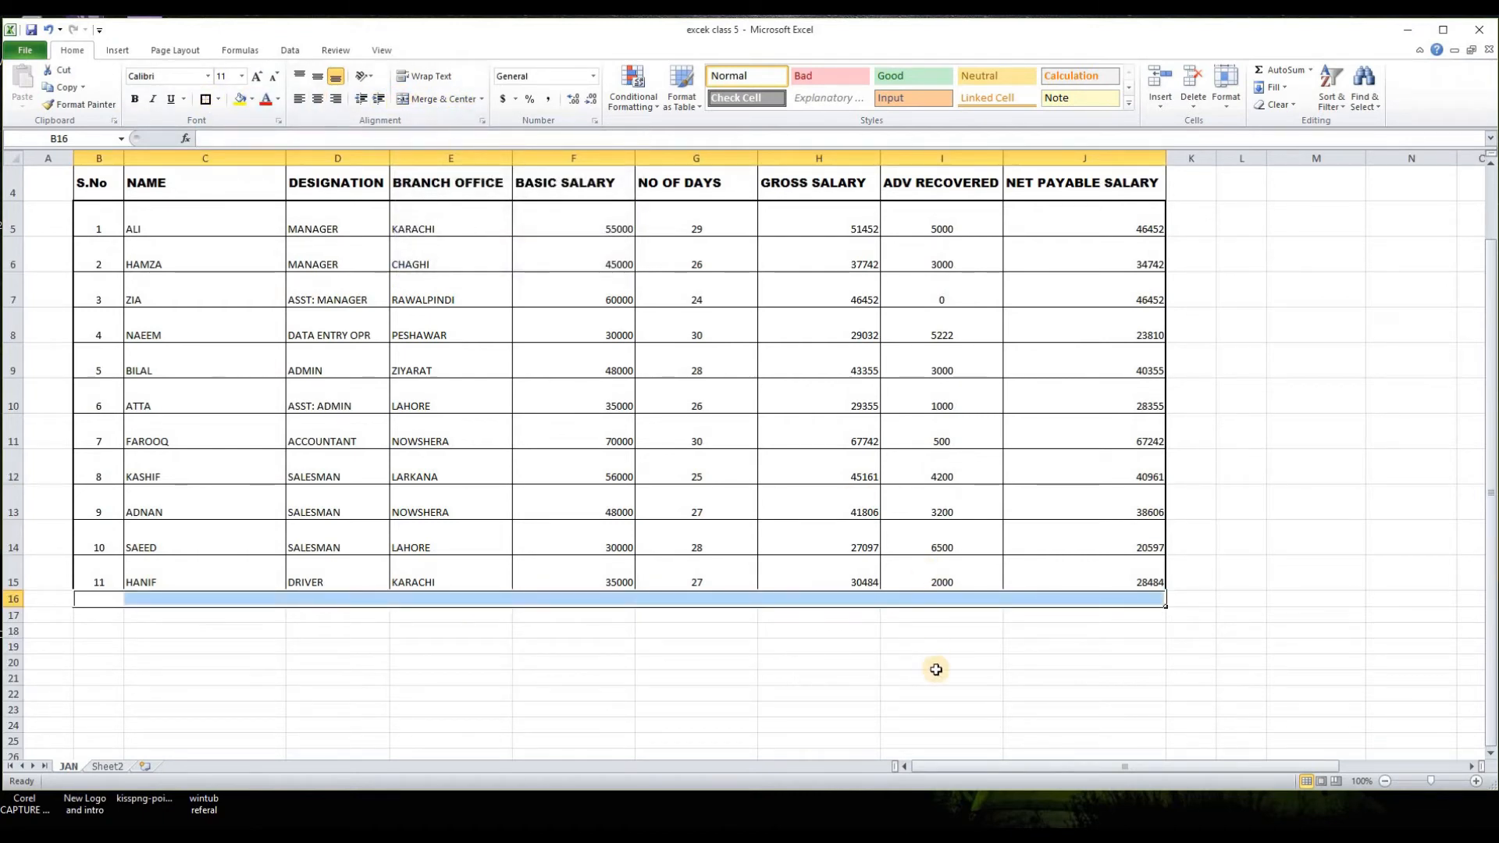
{"action": "left_click", "coordinate": [937, 667]}
{"action": "left_click_drag", "start_coordinate": [970, 599], "coordinate": [98, 599]}
{"action": "left_click", "coordinate": [401, 98]}
{"action": "left_click", "coordinate": [1101, 723]}
Step: Enter TOTAL in the merged cell of row 16 and format it bold at font size 20
{"action": "left_click", "coordinate": [703, 598]}
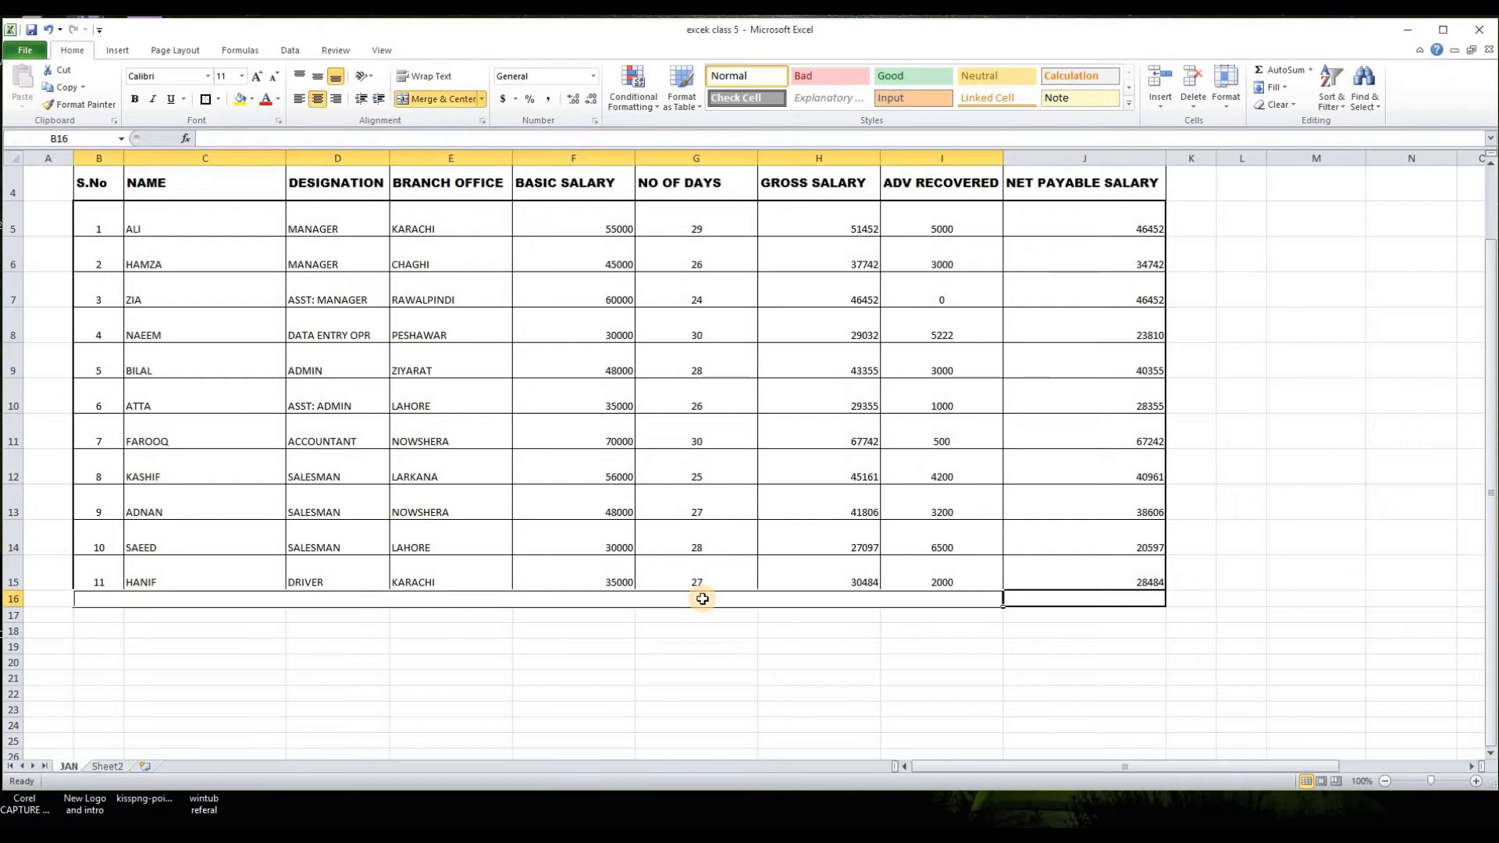
{"action": "type", "text": "TOTAL"}
{"action": "left_click", "coordinate": [616, 676]}
{"action": "left_click", "coordinate": [559, 601]}
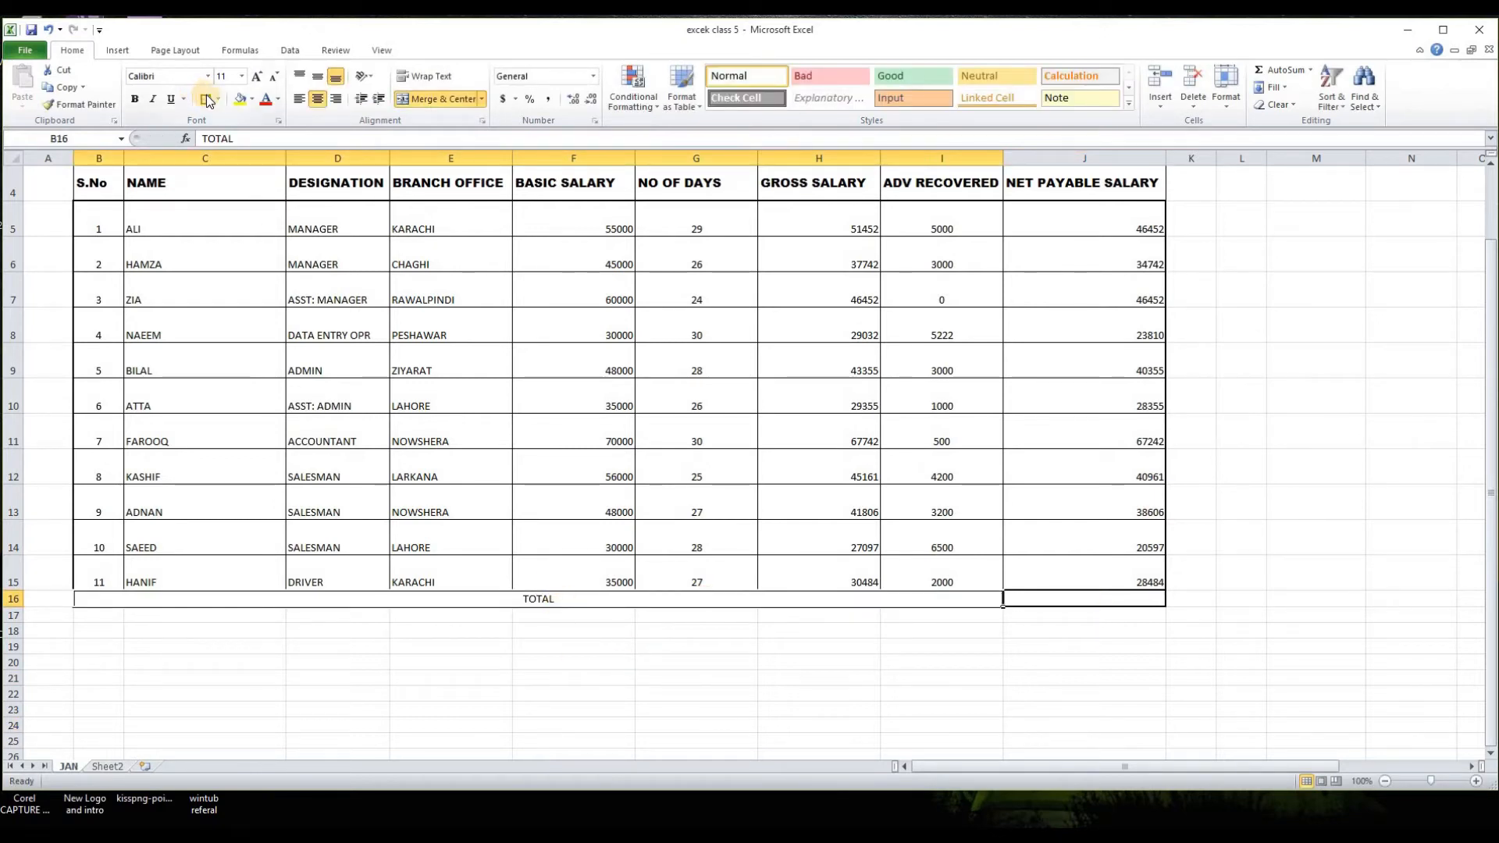
{"action": "left_click", "coordinate": [134, 99]}
{"action": "left_click", "coordinate": [241, 77]}
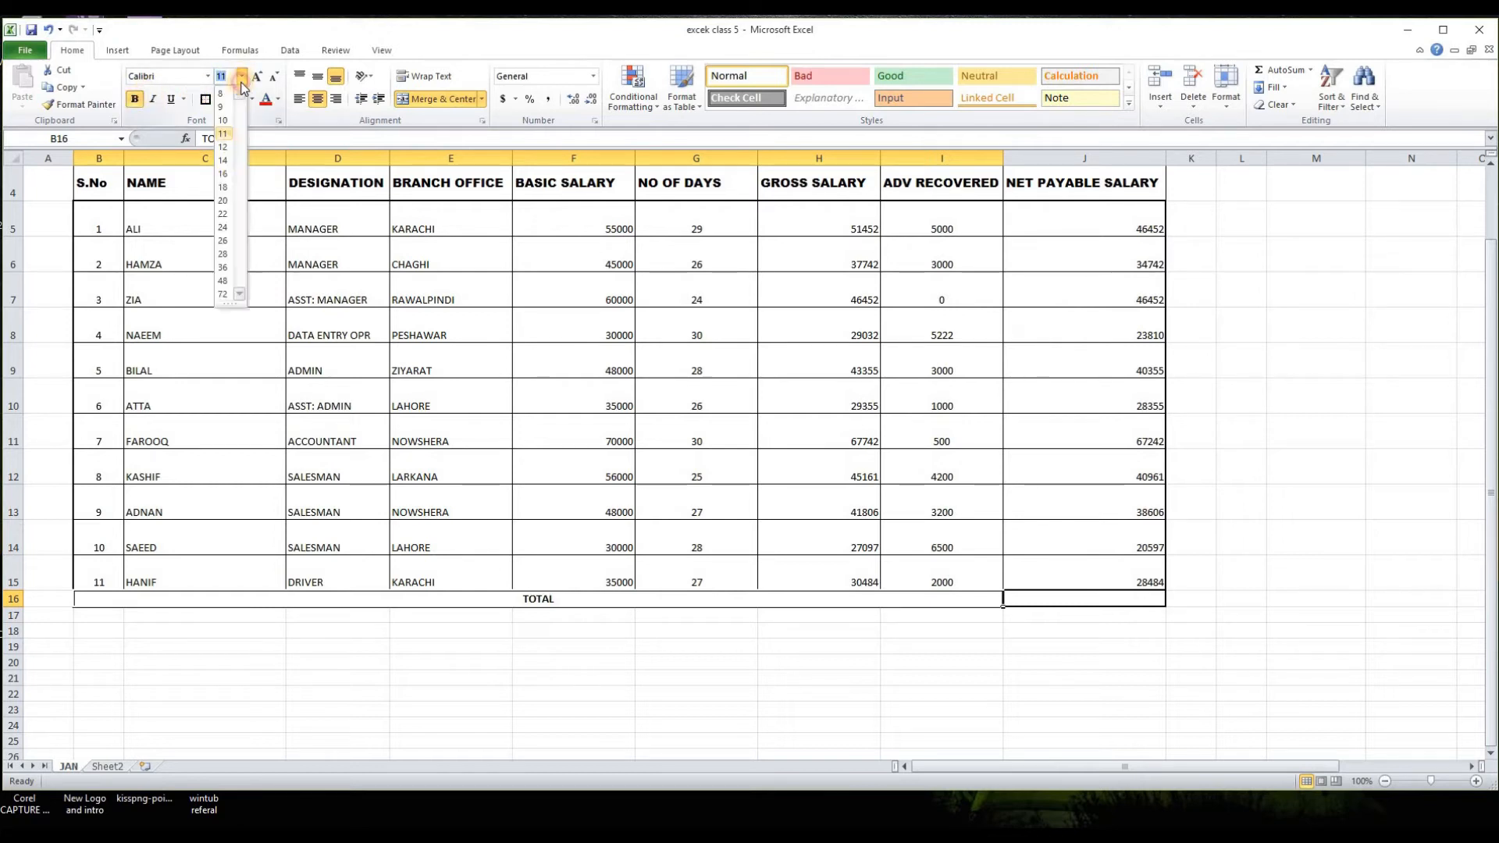
{"action": "left_click", "coordinate": [228, 201]}
{"action": "left_click", "coordinate": [1110, 705]}
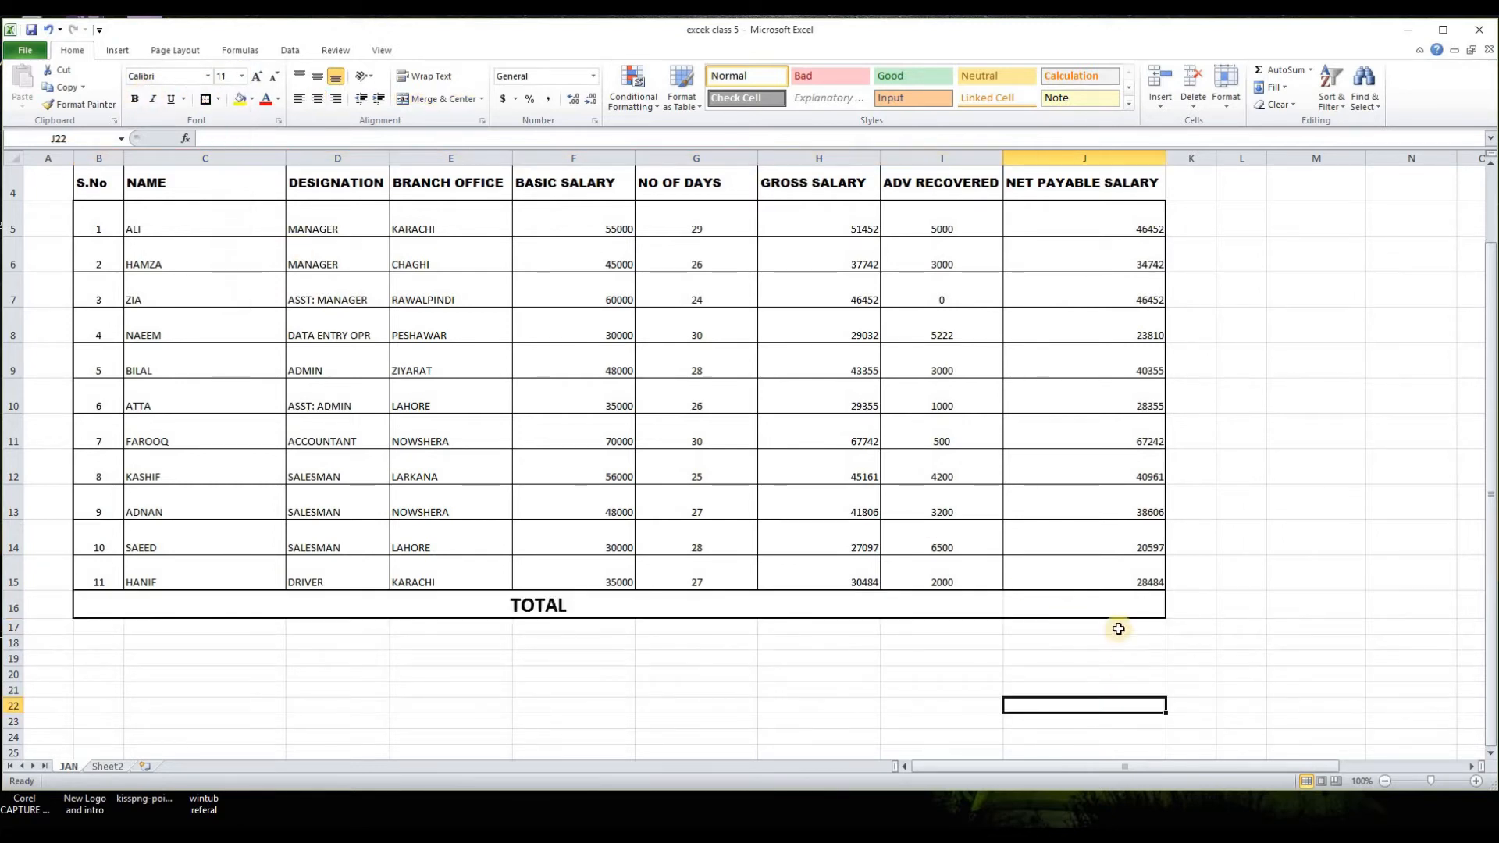
Step: Add a thick box border to J16 and total the net payable salaries there with =SUM(J5:J15)
{"action": "left_click", "coordinate": [1054, 605]}
{"action": "left_click", "coordinate": [205, 99]}
{"action": "left_click", "coordinate": [1014, 673]}
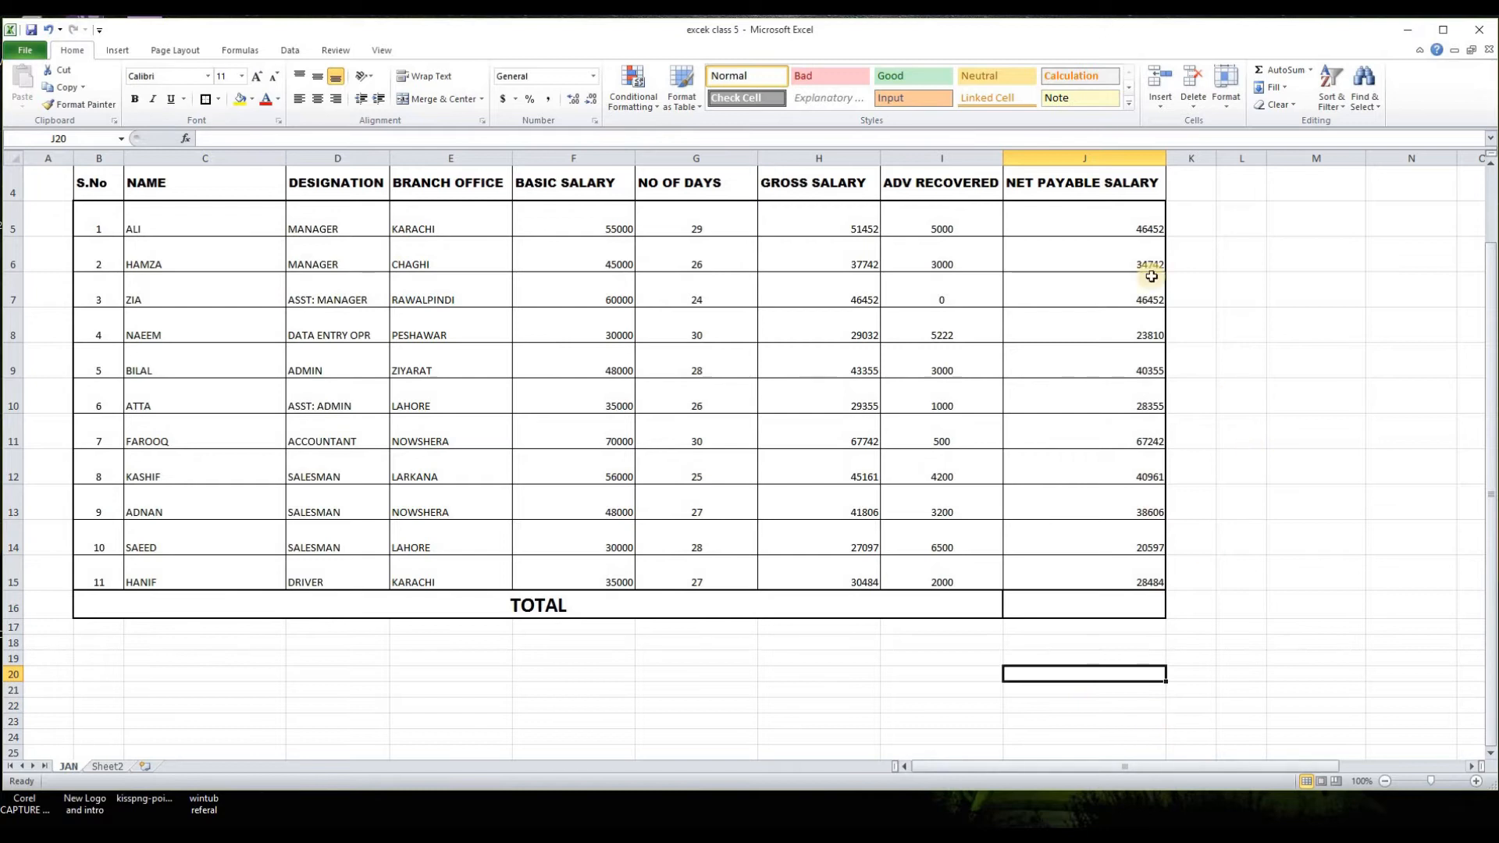
{"action": "left_click", "coordinate": [1108, 616]}
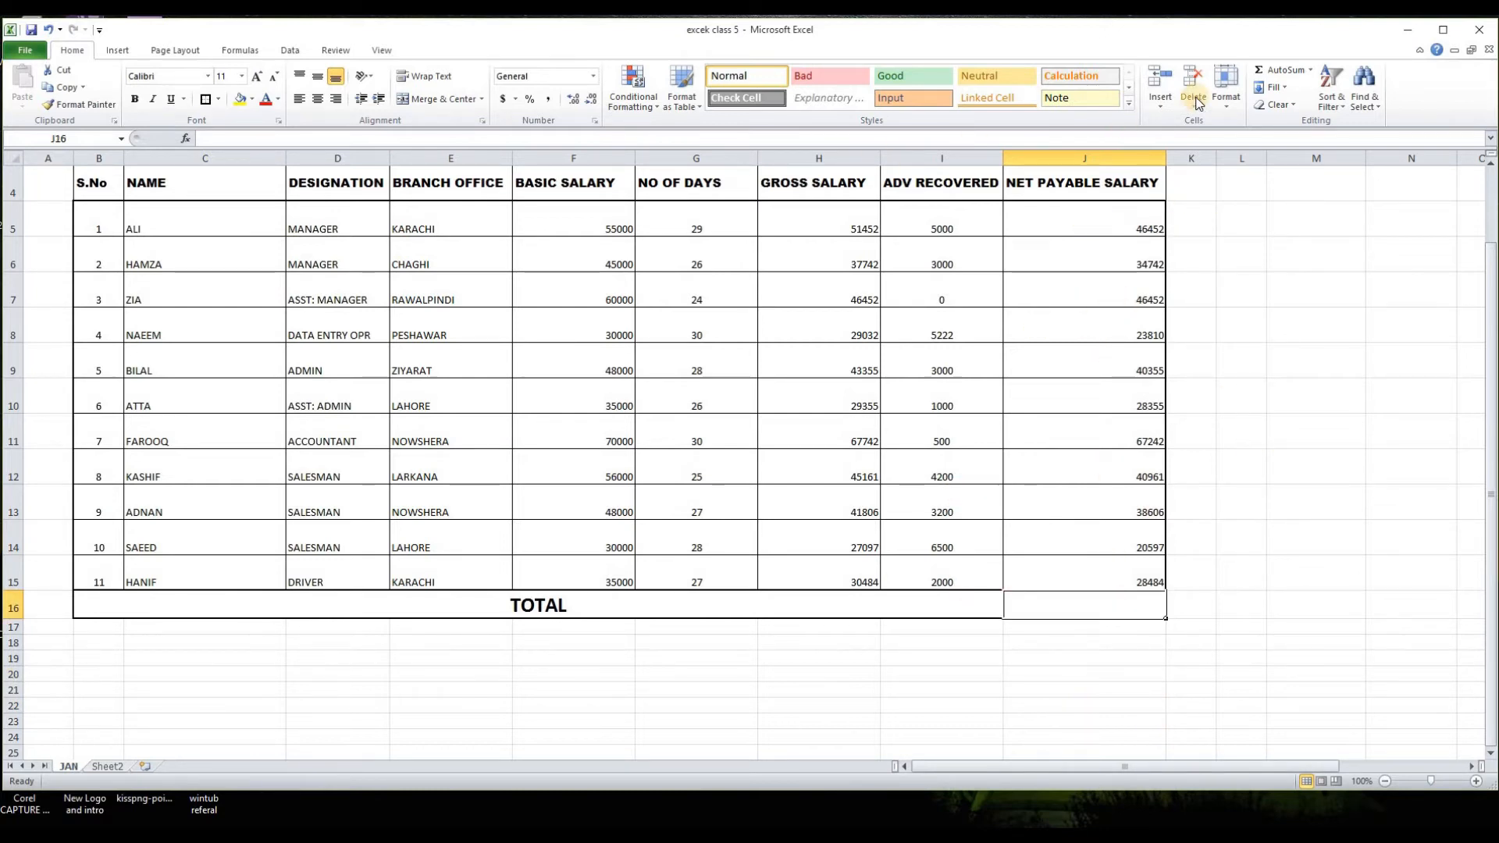
{"action": "left_click", "coordinate": [1288, 69]}
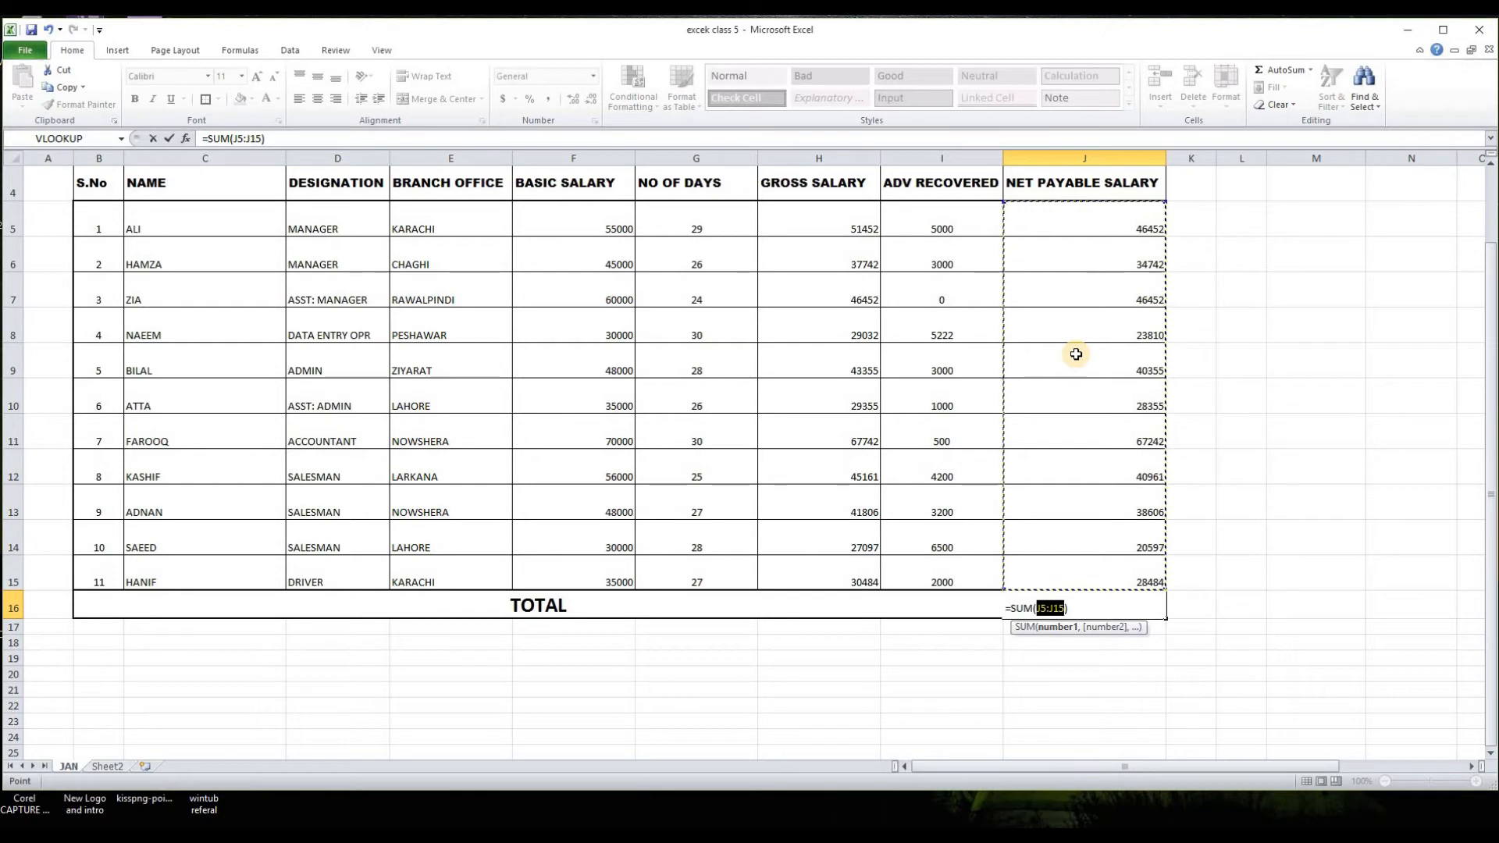
{"action": "key", "text": "Return"}
Step: Format the total in J16 bold at font size 20
{"action": "left_click", "coordinate": [1086, 606]}
{"action": "key", "text": "ctrl+b"}
{"action": "left_click", "coordinate": [242, 77]}
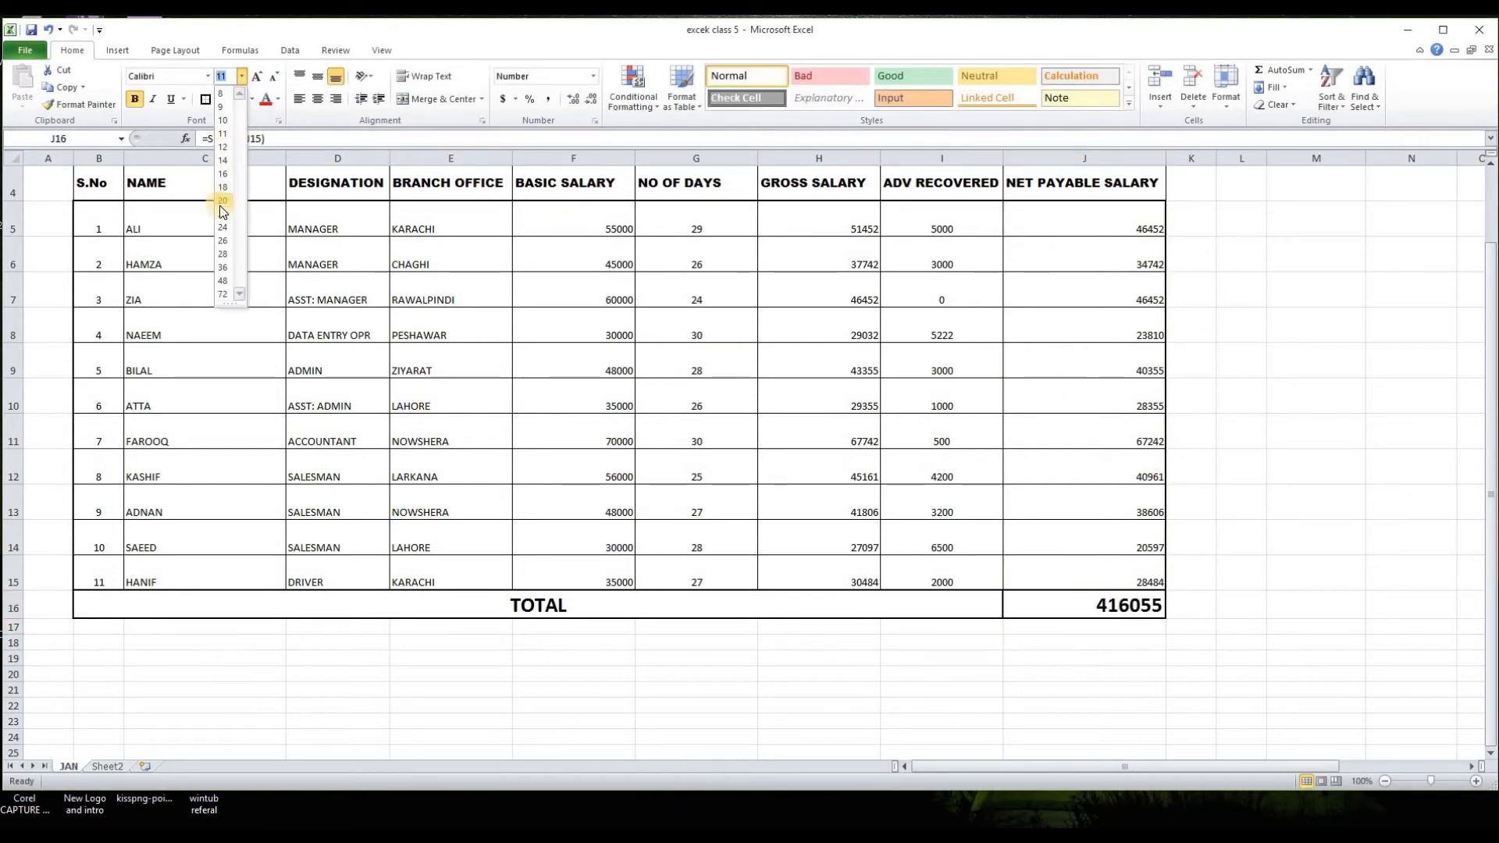
{"action": "left_click", "coordinate": [219, 205]}
{"action": "left_click", "coordinate": [1082, 719]}
Step: Format the net payable salaries and their total in J5:J16 with comma style and no decimal places
{"action": "left_click_drag", "start_coordinate": [1130, 226], "coordinate": [1117, 605]}
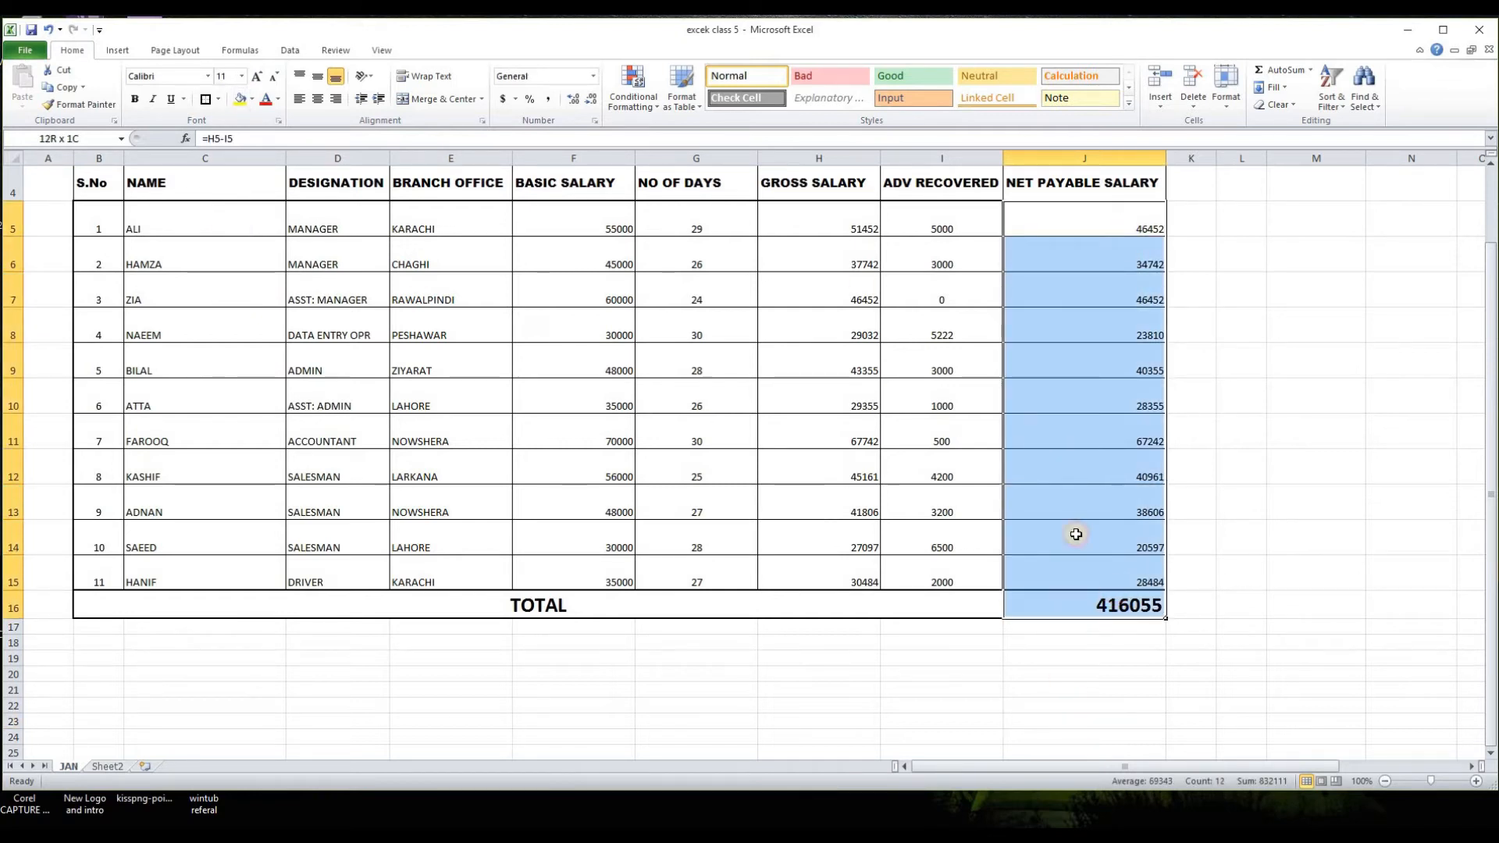
{"action": "left_click", "coordinate": [550, 100]}
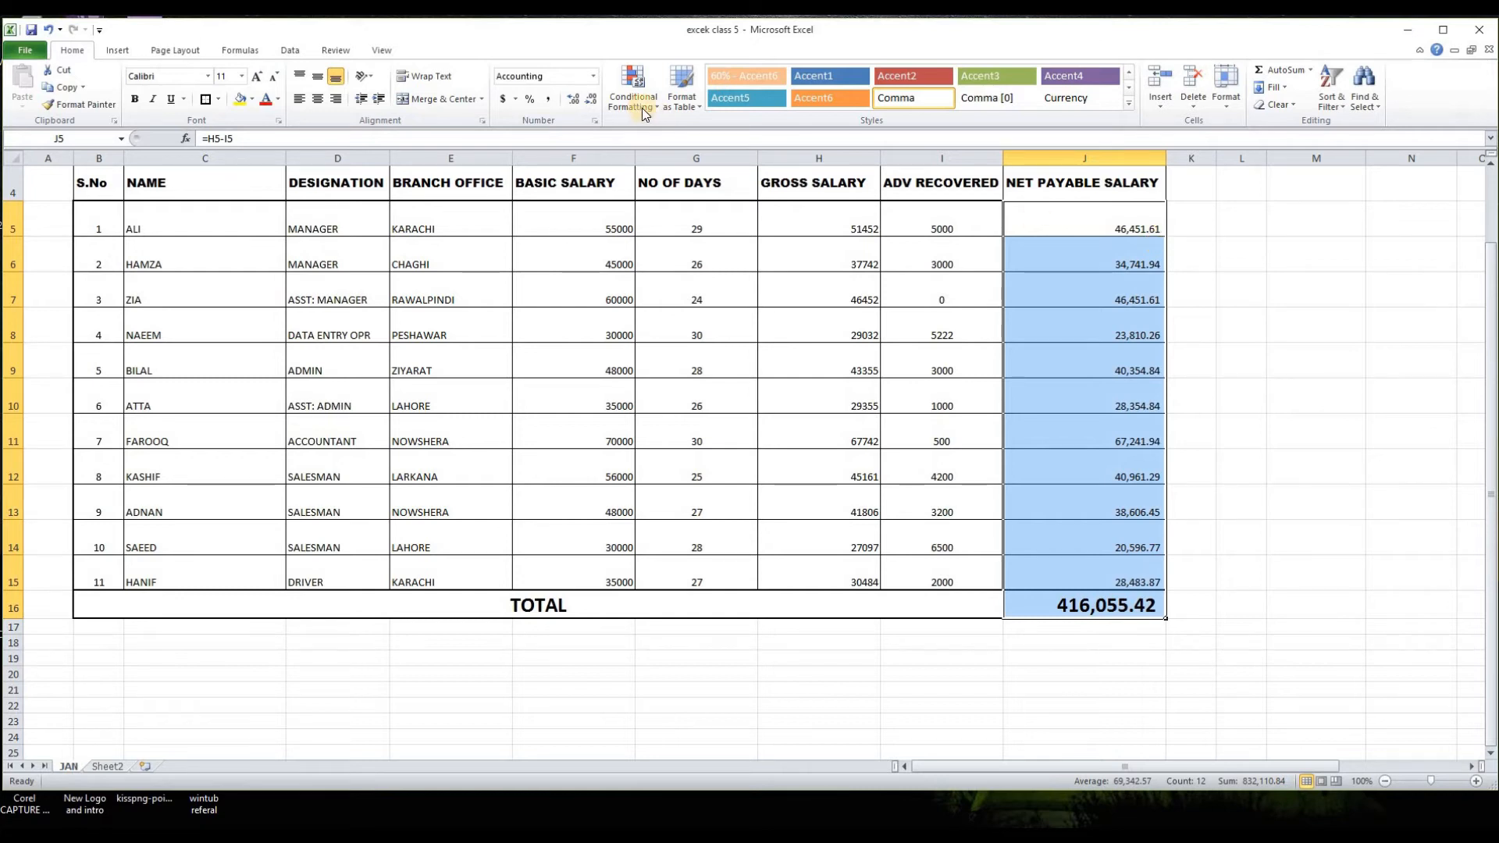
{"action": "left_click", "coordinate": [591, 103]}
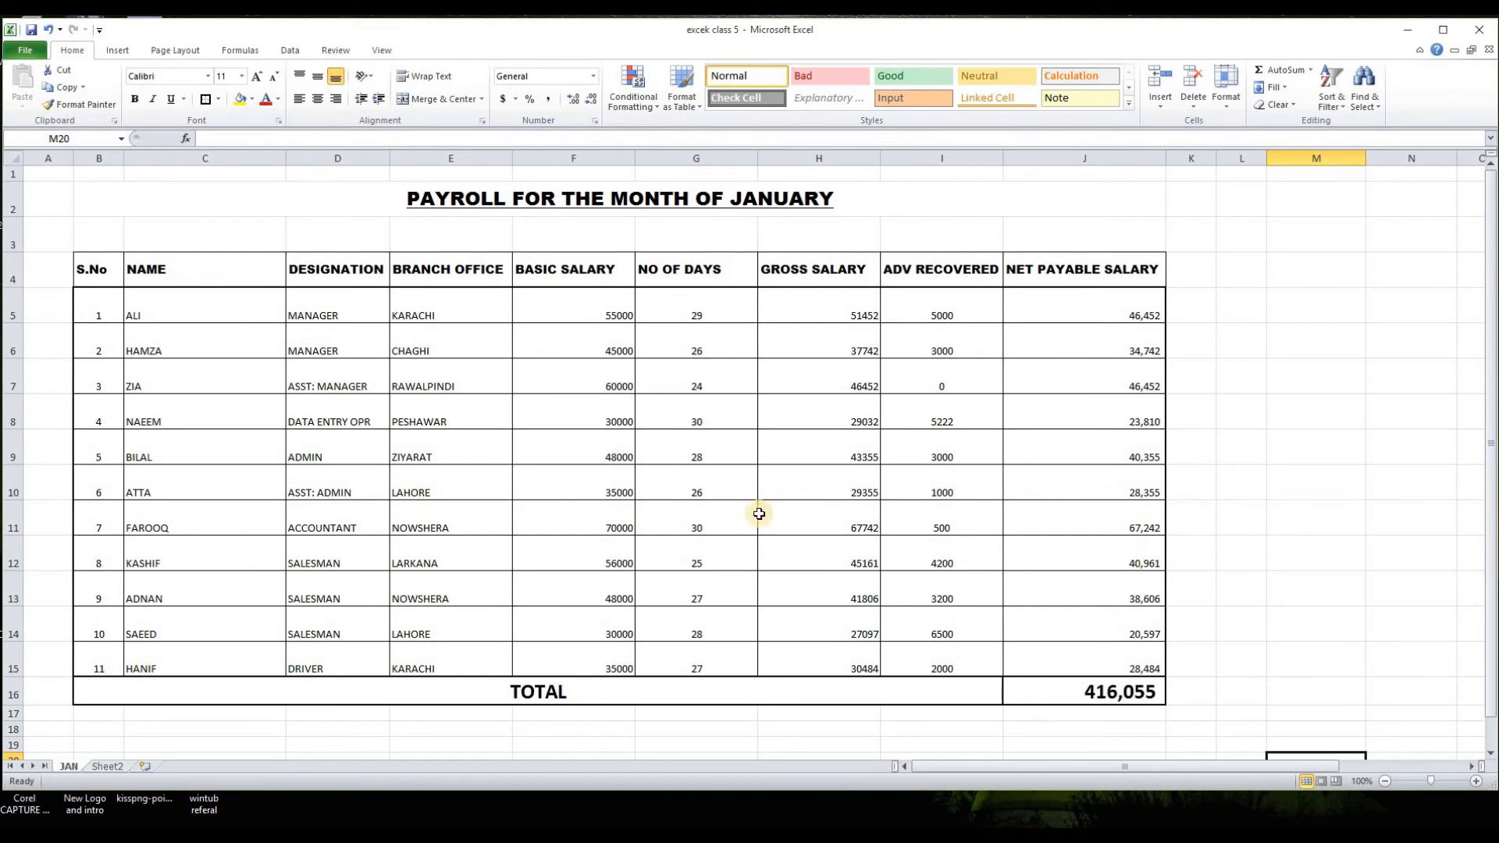
{"action": "left_click", "coordinate": [1276, 494]}
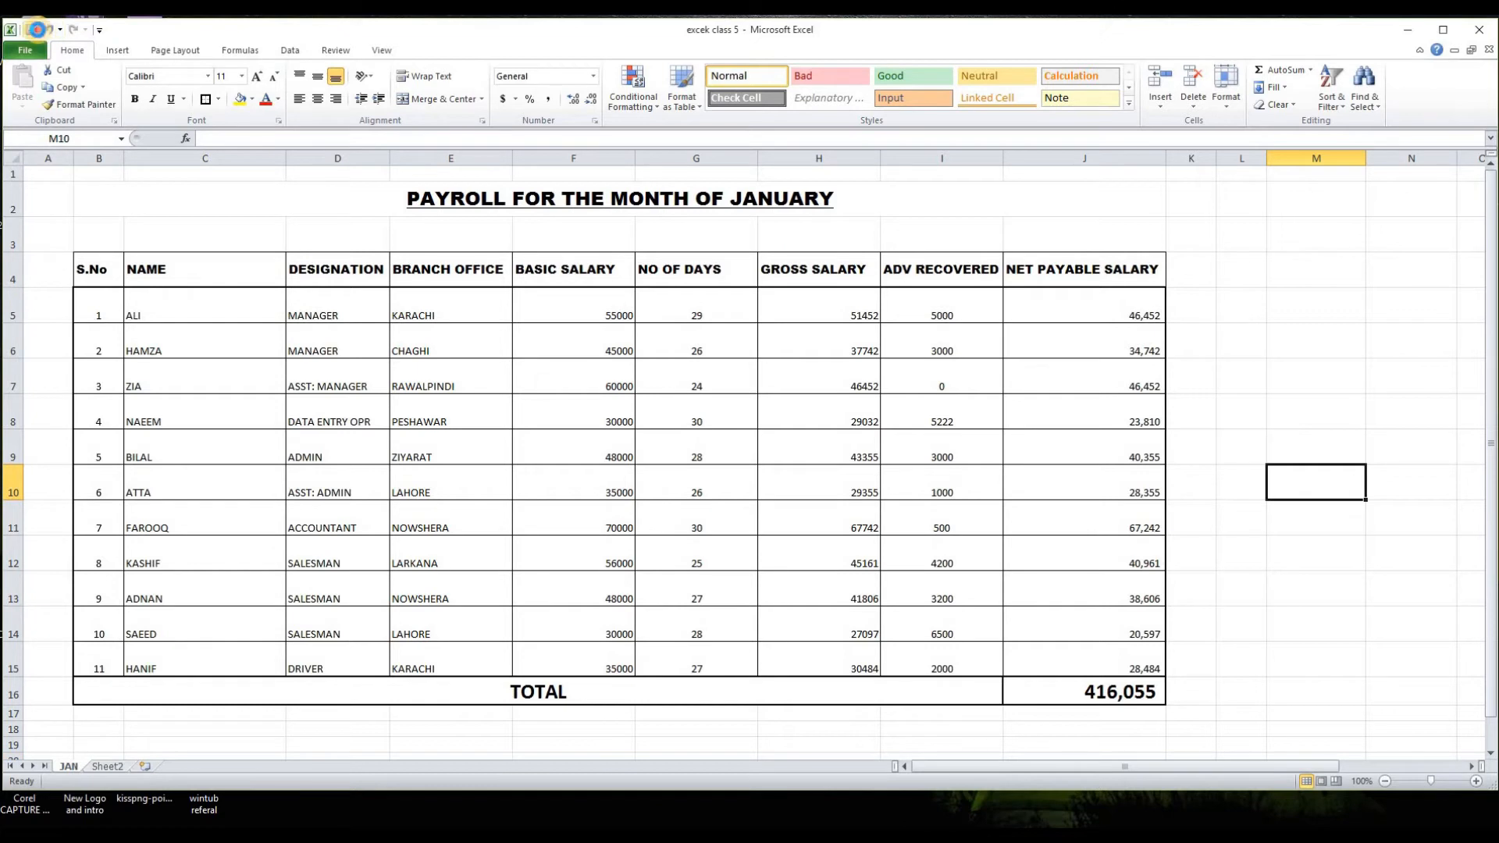
{"action": "left_click", "coordinate": [1248, 402]}
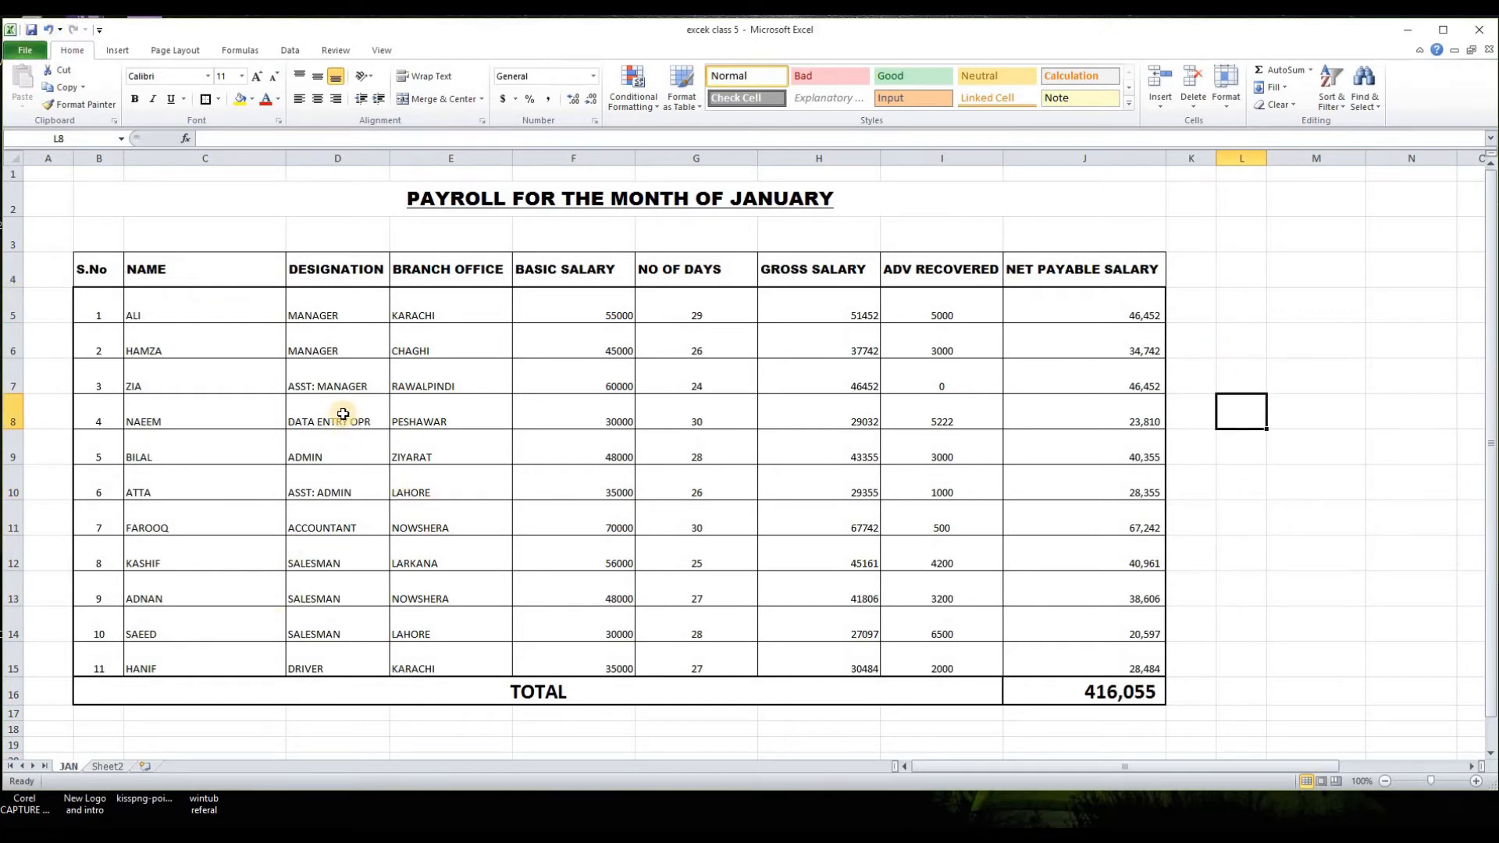
Step: Select header row 4 and turn on filters for its columns
{"action": "left_click", "coordinate": [12, 270]}
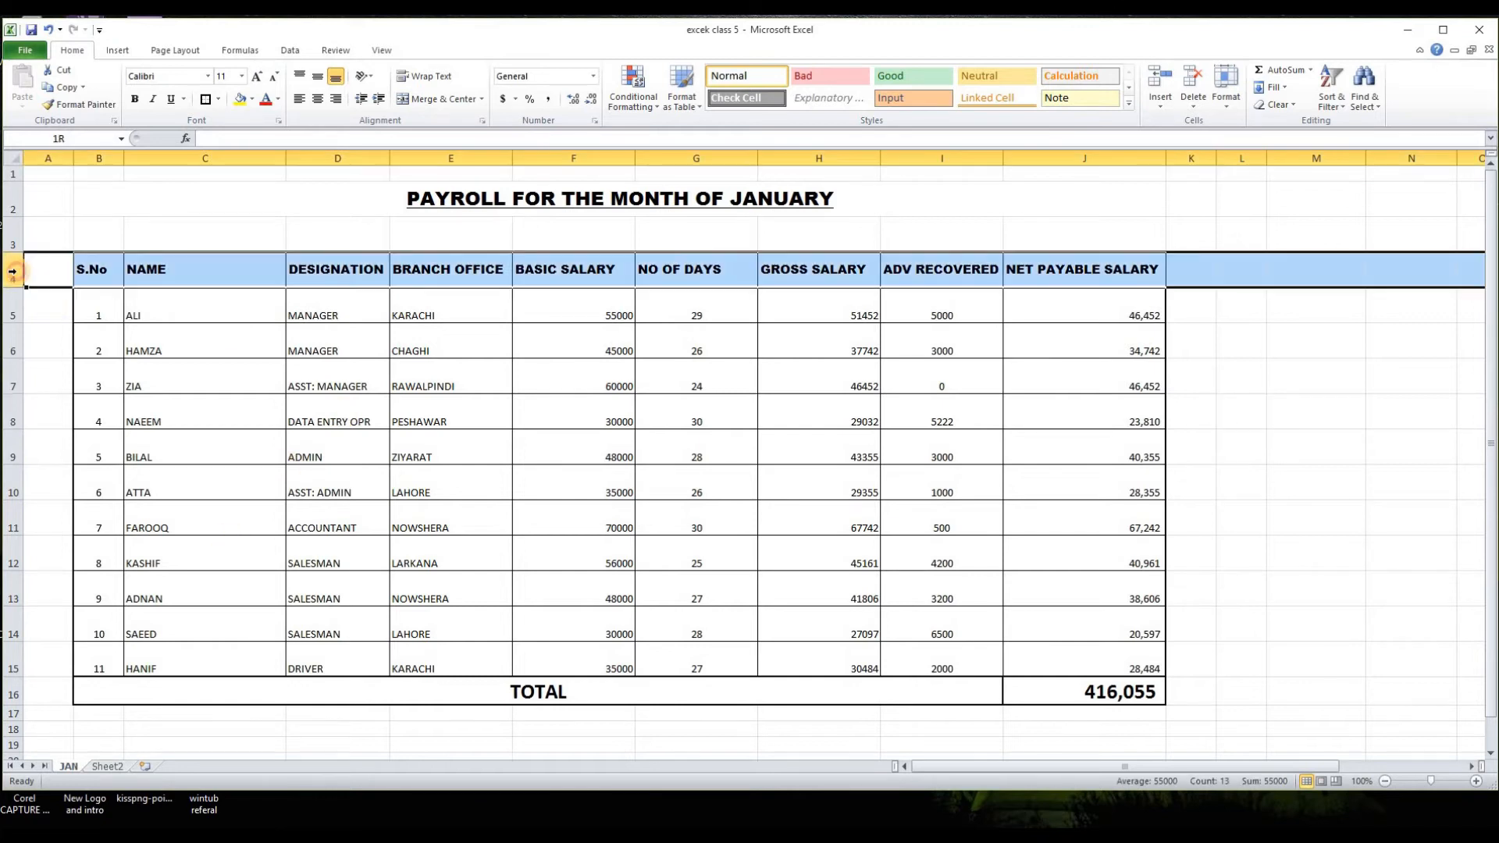
{"action": "left_click", "coordinate": [61, 414]}
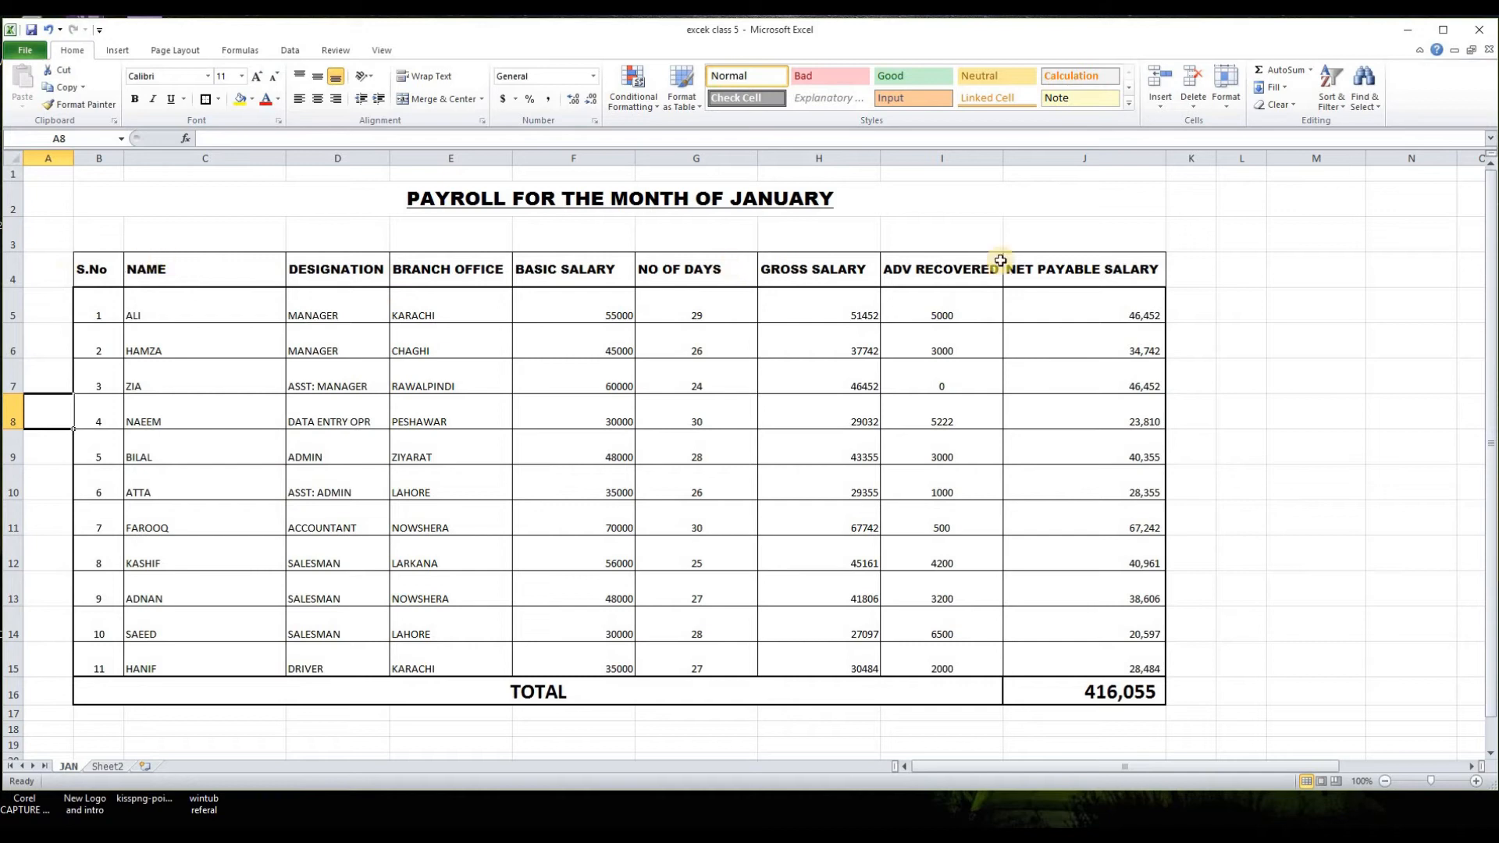
{"action": "left_click", "coordinate": [13, 271]}
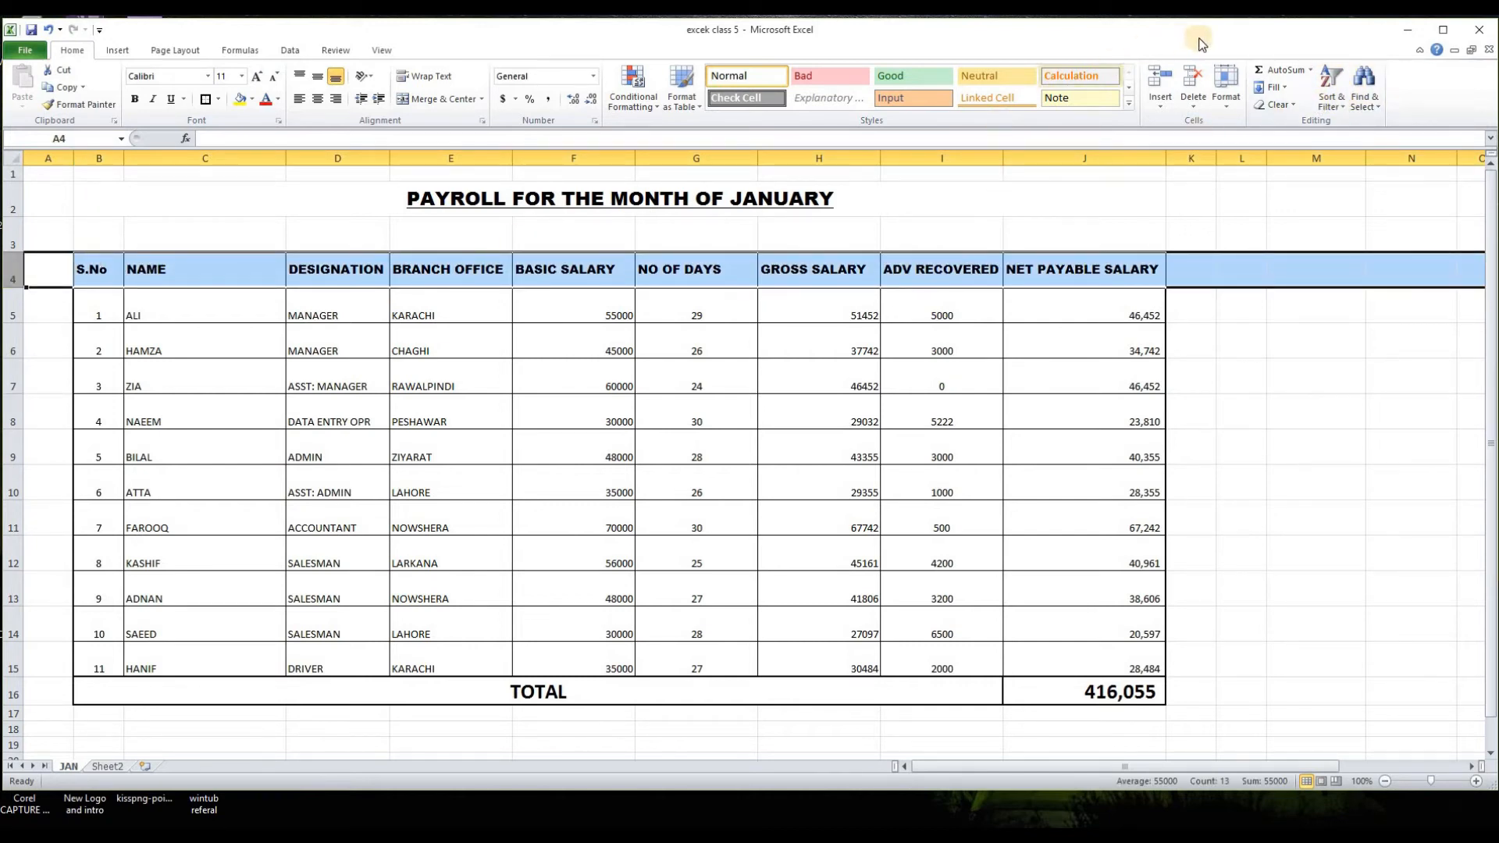
{"action": "left_click", "coordinate": [1330, 87]}
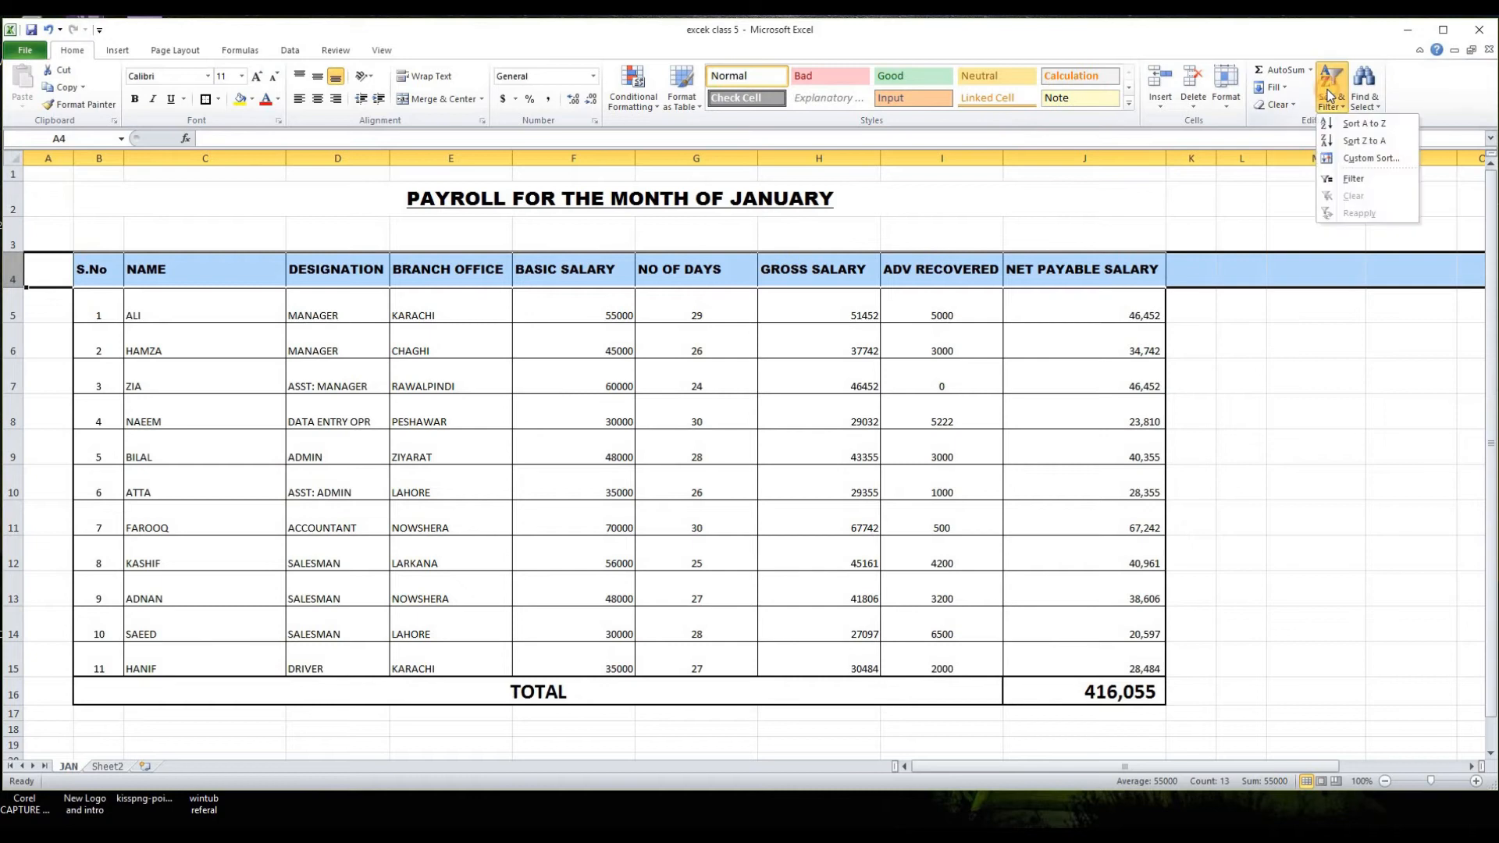
{"action": "left_click", "coordinate": [1356, 176]}
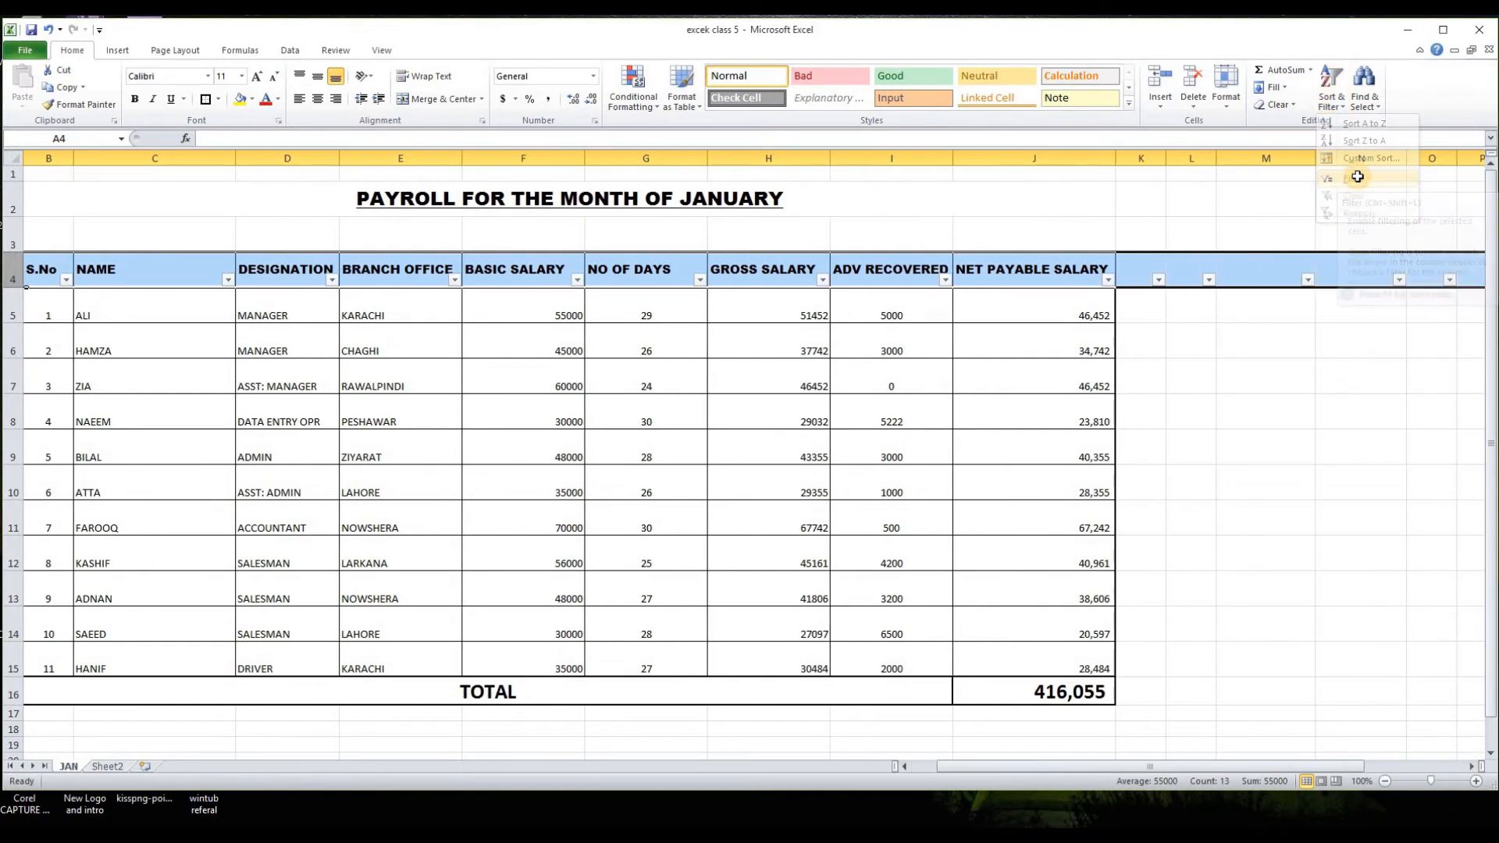
{"action": "left_click", "coordinate": [1191, 421]}
{"action": "left_click_drag", "start_coordinate": [1027, 765], "coordinate": [1002, 765]}
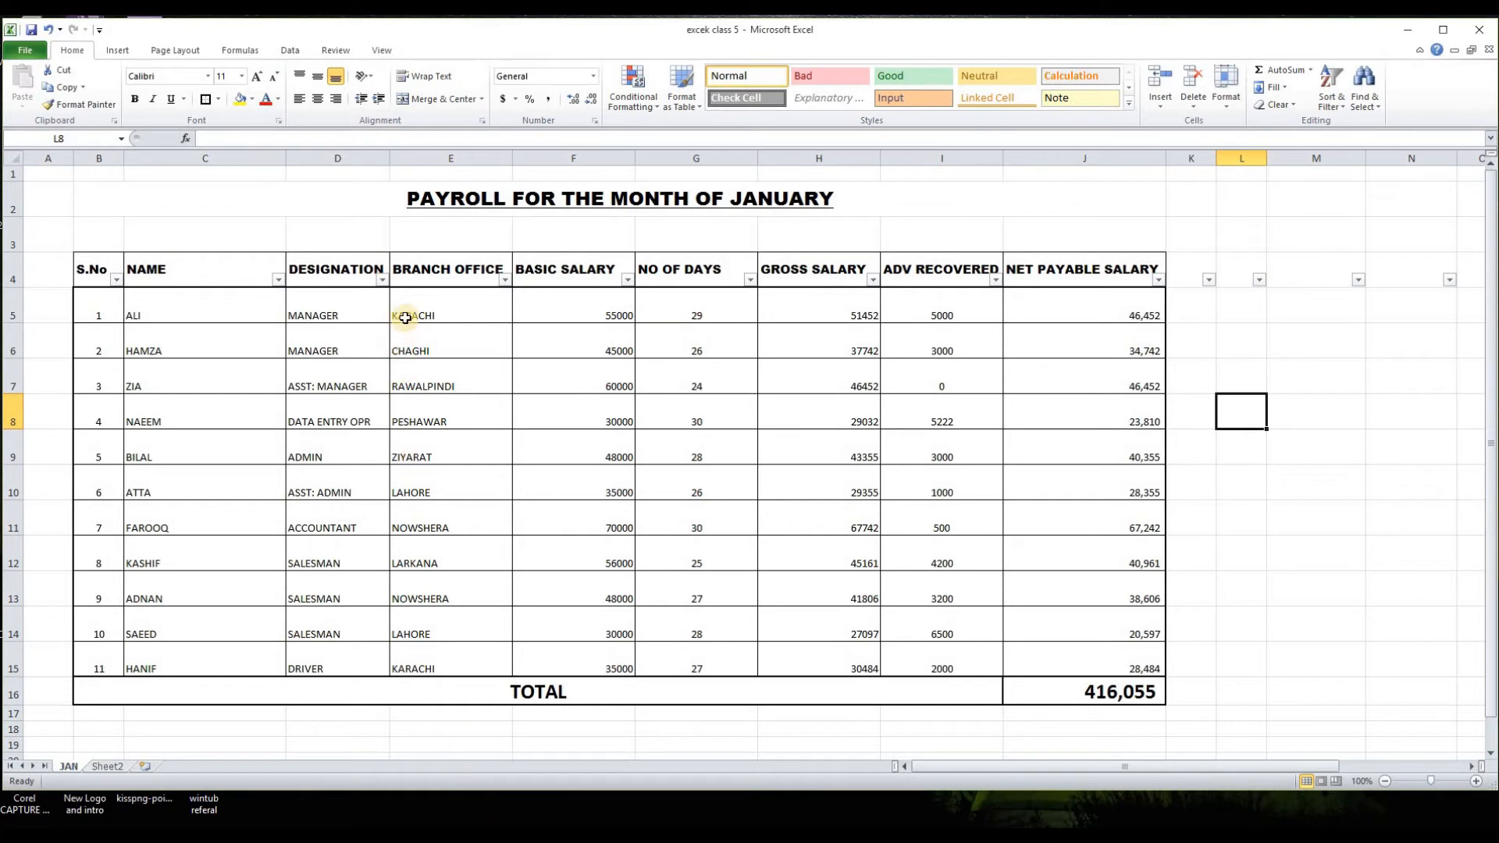
Step: Filter the BRANCH OFFICE column to show only KARACHI
{"action": "left_click", "coordinate": [505, 281]}
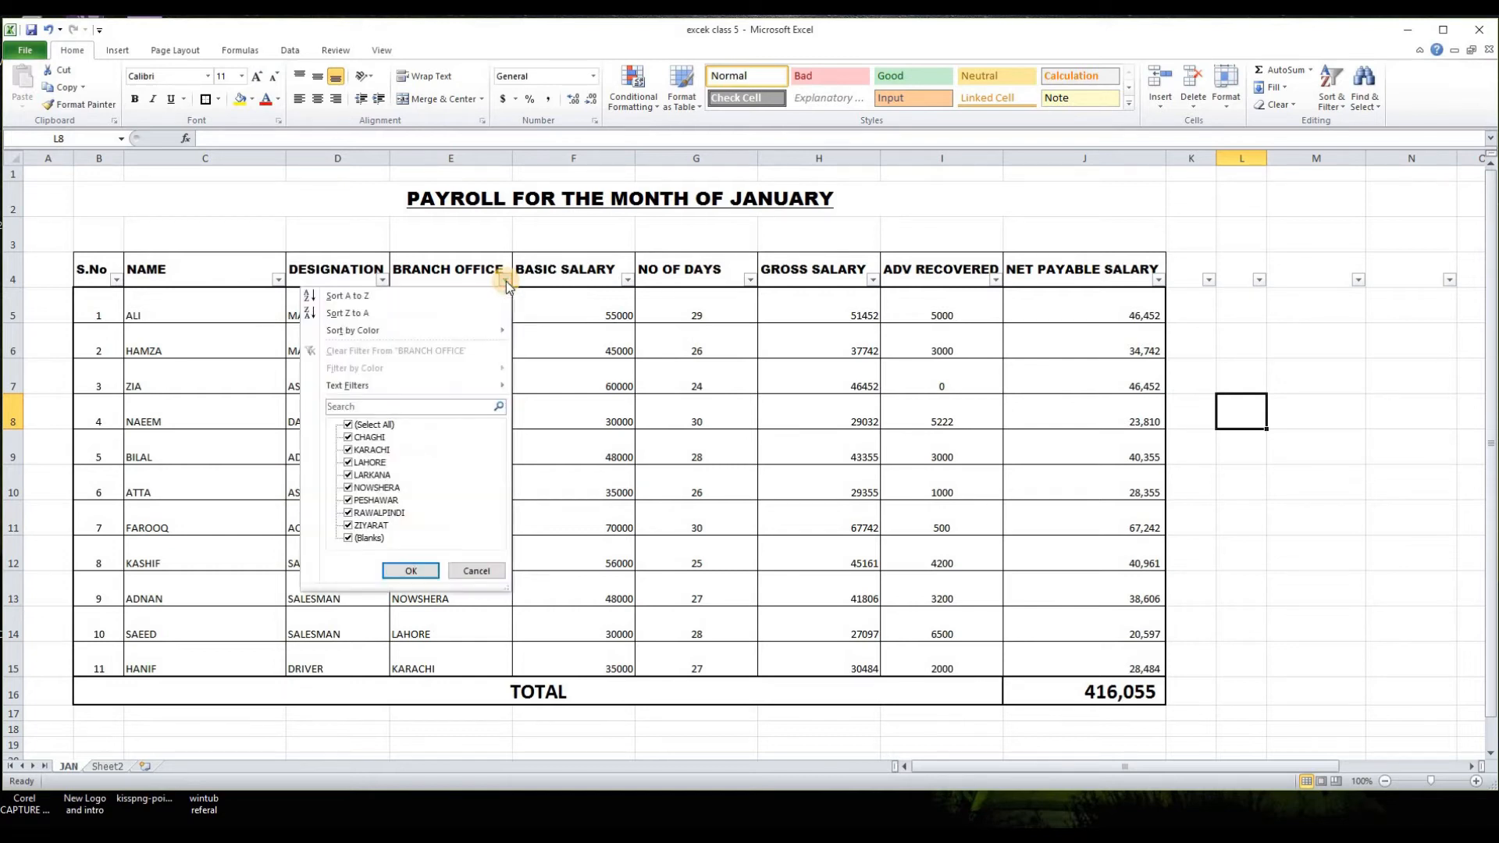
{"action": "left_click", "coordinate": [387, 428]}
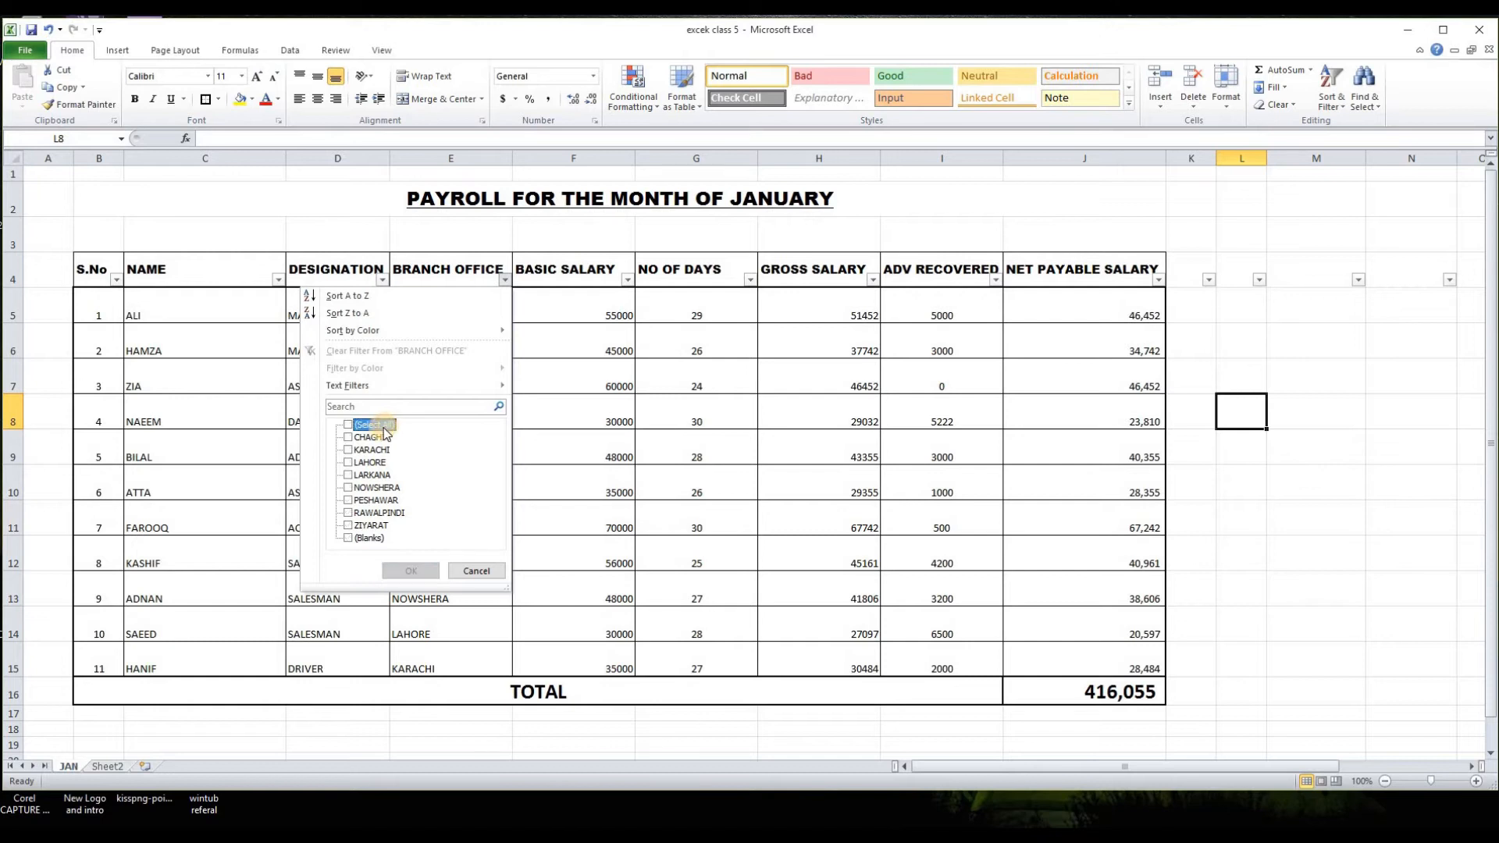
{"action": "left_click", "coordinate": [348, 450]}
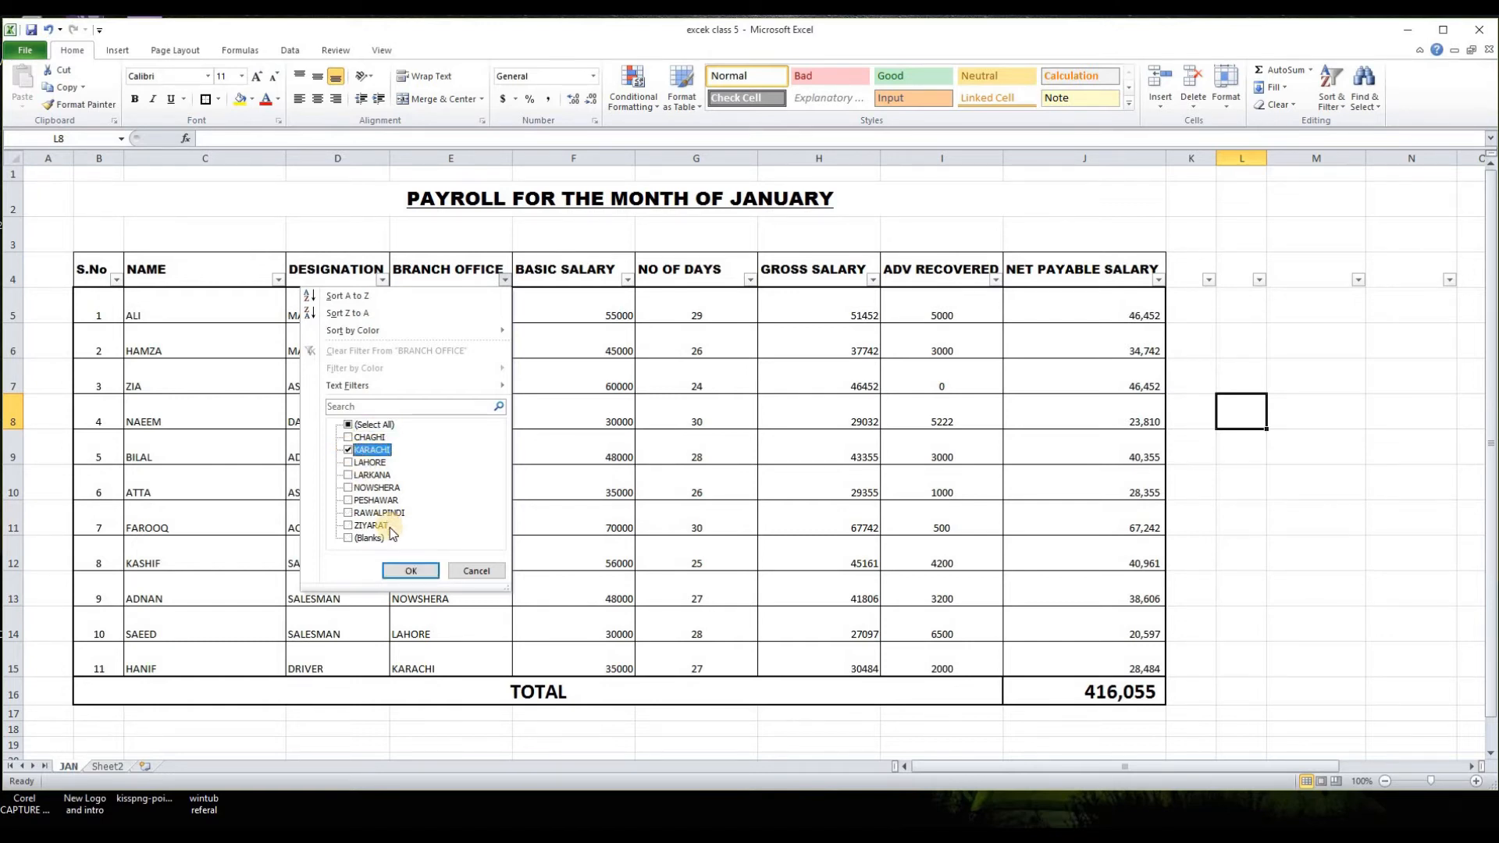
{"action": "left_click", "coordinate": [409, 570]}
{"action": "left_click", "coordinate": [544, 557]}
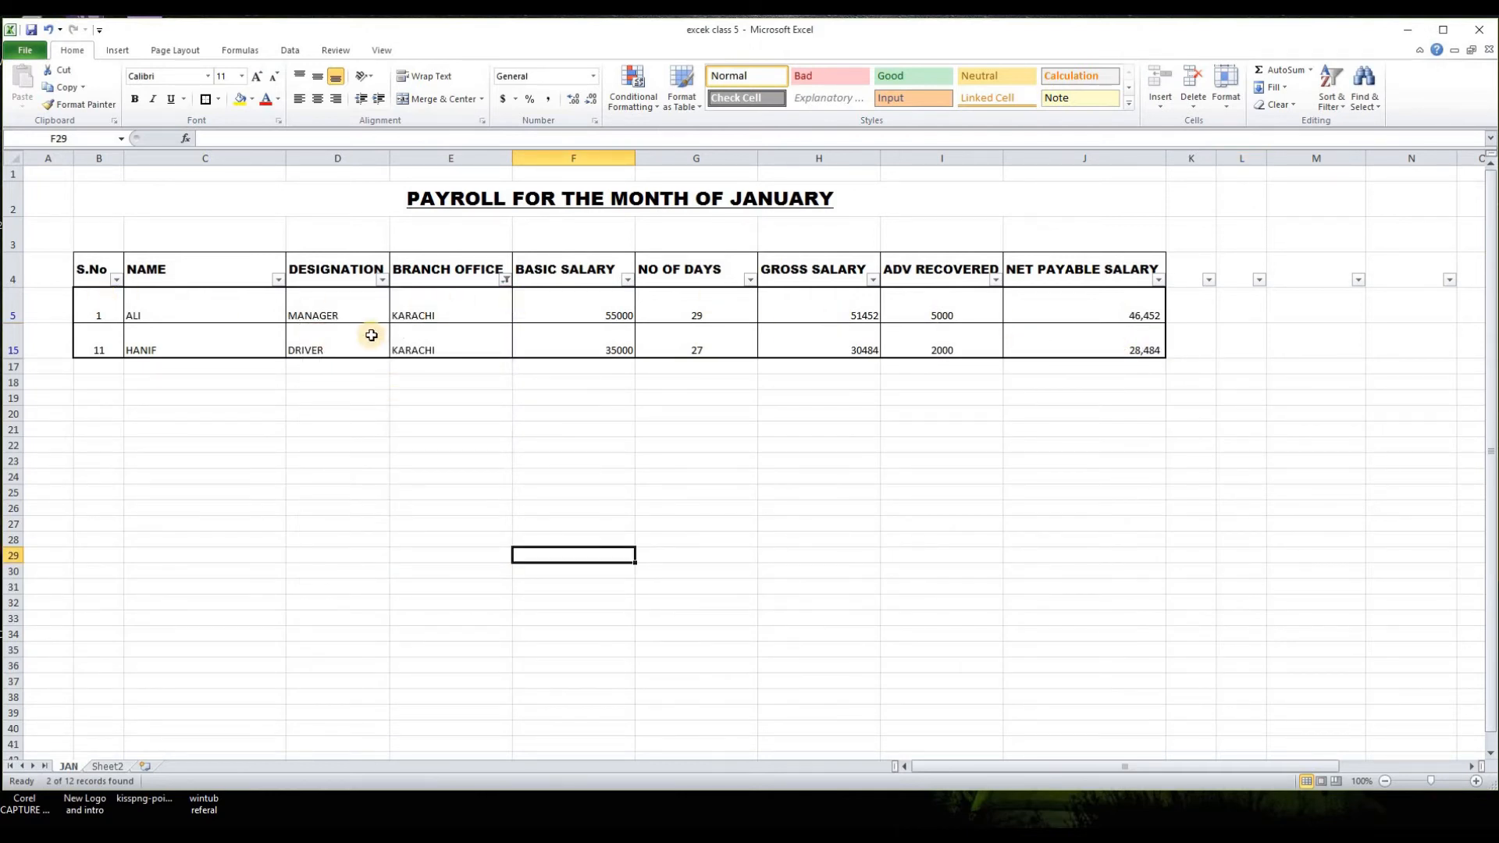
Step: Add LARKANA to the values shown by the BRANCH OFFICE filter
{"action": "left_click", "coordinate": [505, 279]}
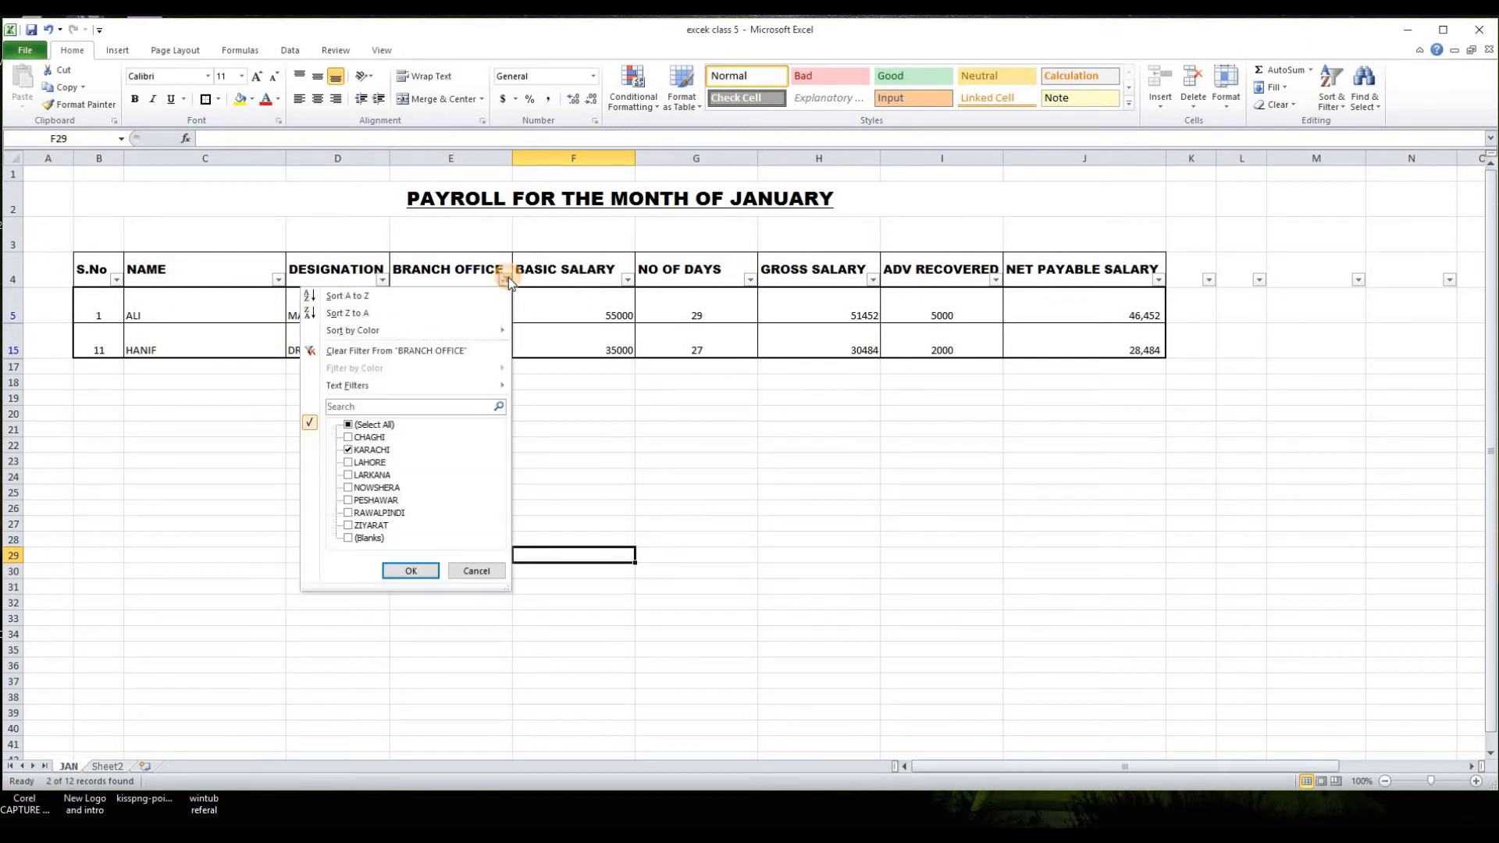
{"action": "left_click", "coordinate": [348, 475]}
{"action": "left_click", "coordinate": [407, 571]}
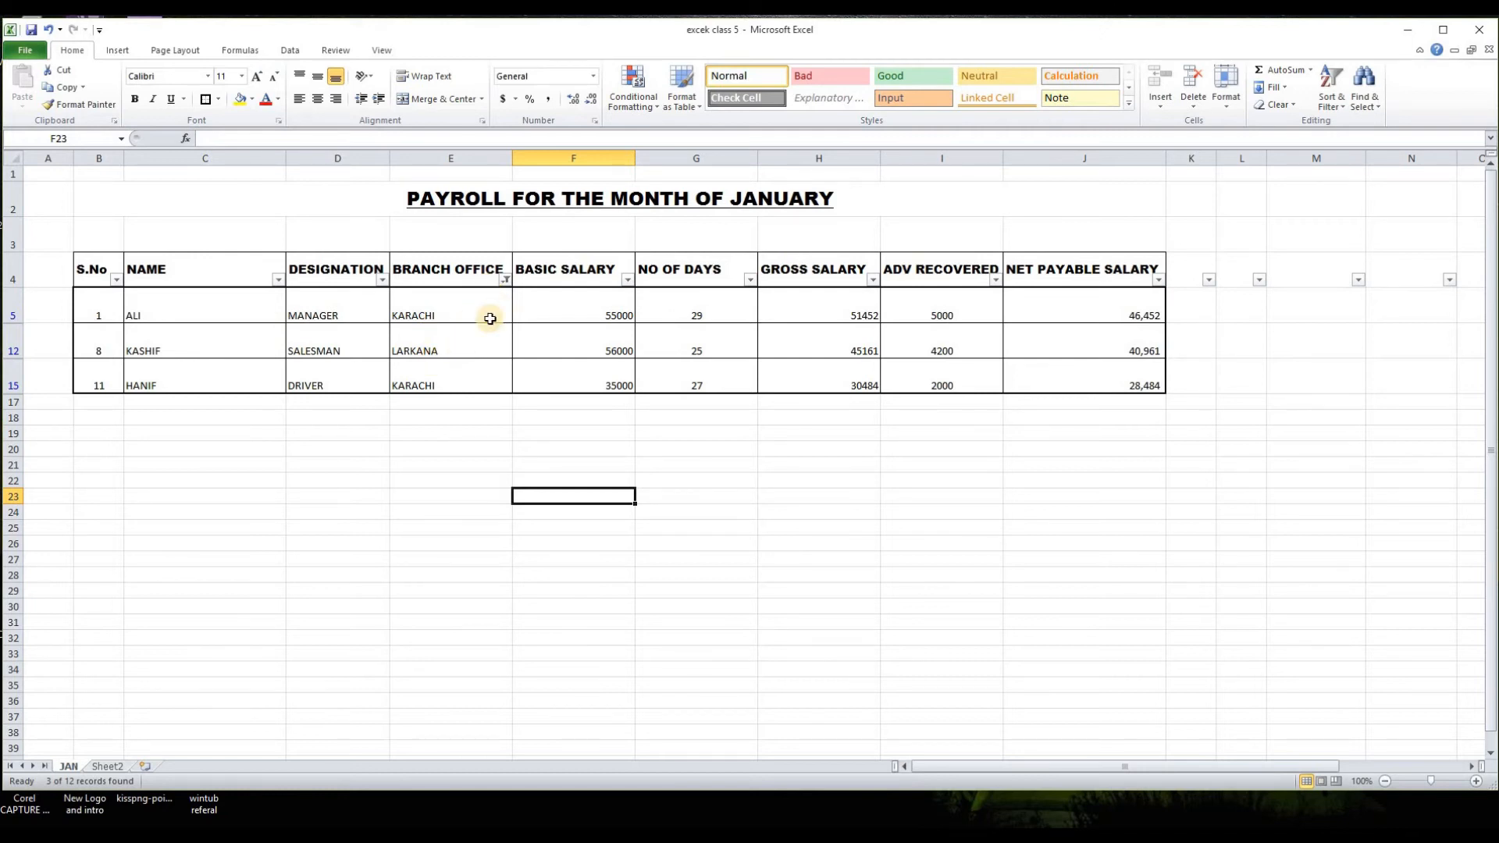
Step: Reset the BRANCH OFFICE filter to show all branches
{"action": "left_click", "coordinate": [506, 281]}
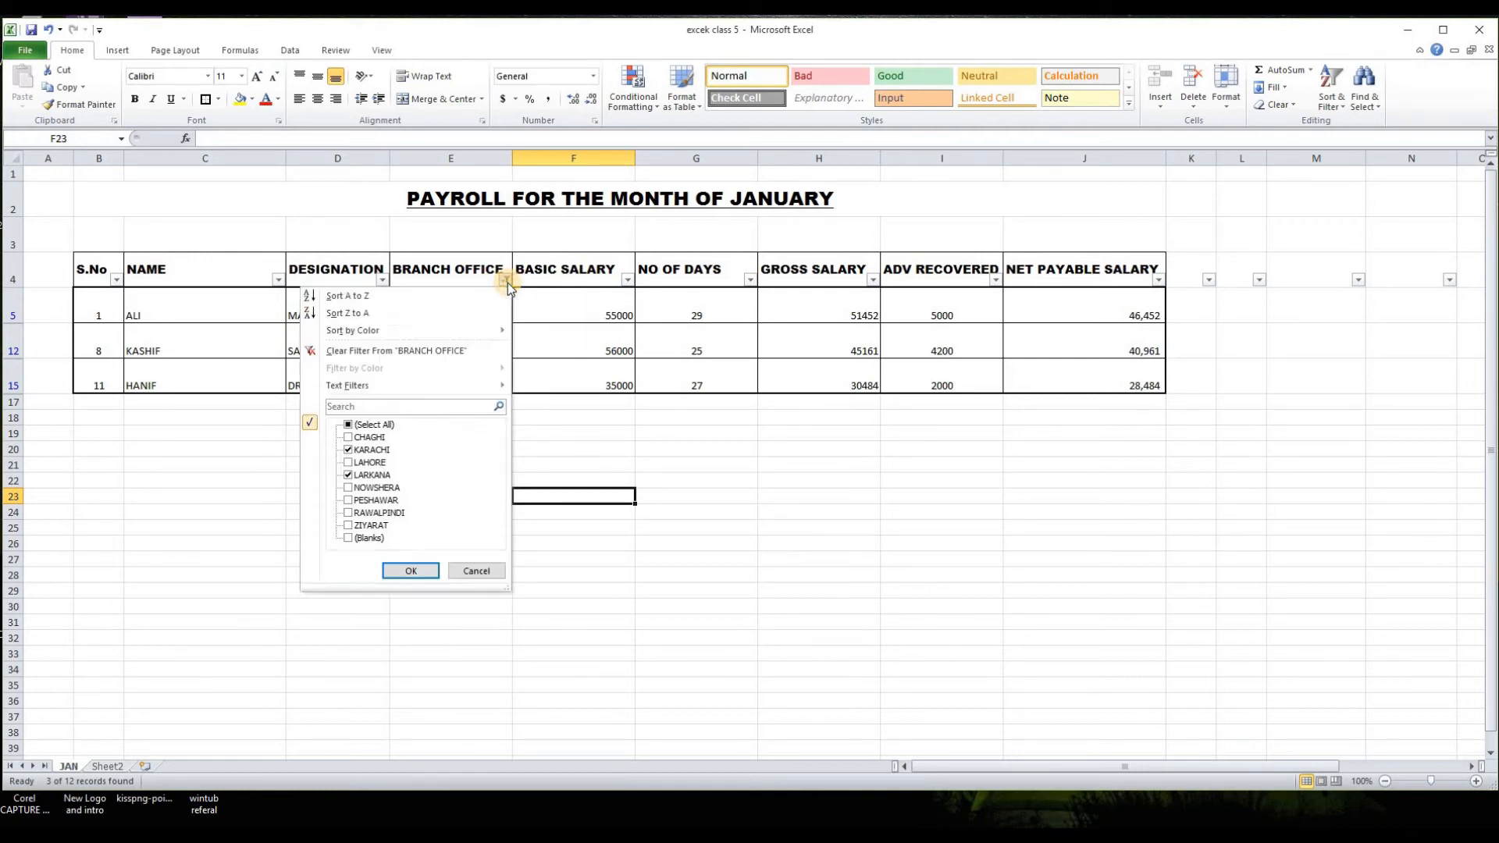
{"action": "left_click", "coordinate": [370, 426]}
{"action": "left_click", "coordinate": [407, 570]}
{"action": "left_click", "coordinate": [329, 728]}
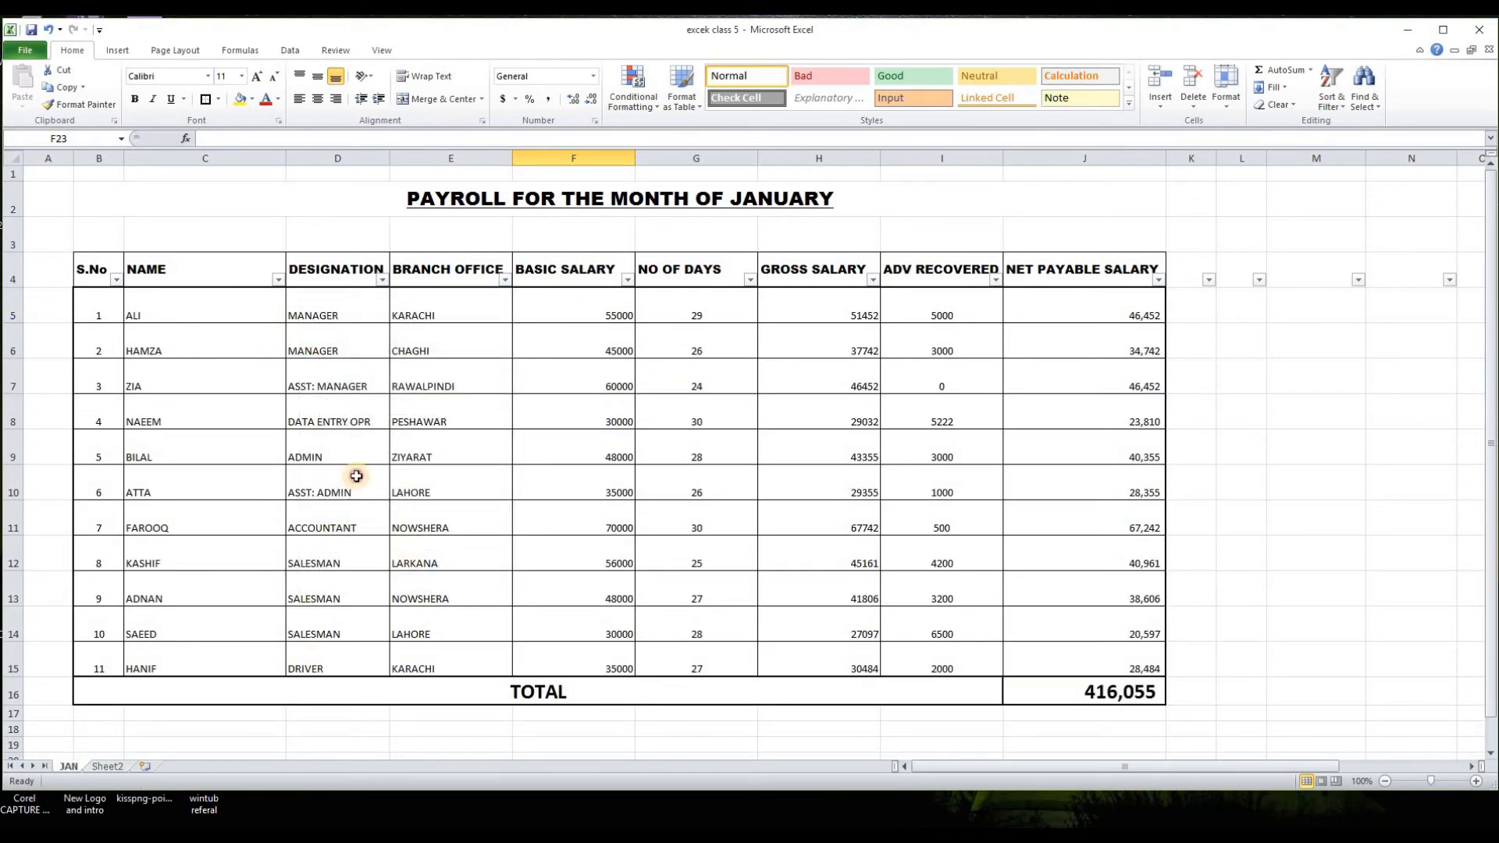
Step: Filter the DESIGNATION column to show only MANAGER
{"action": "left_click", "coordinate": [383, 280]}
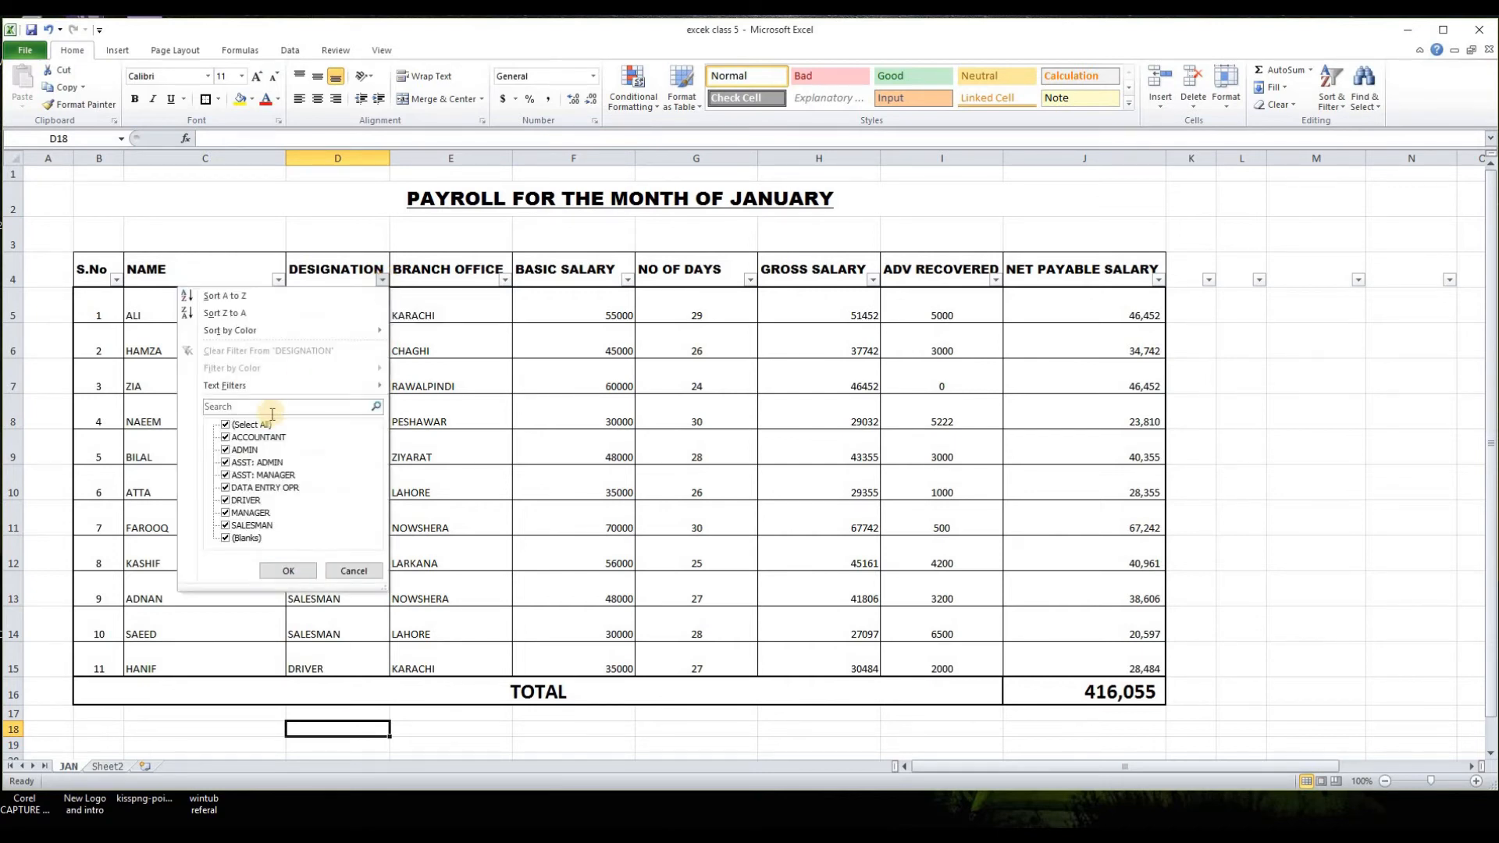
{"action": "left_click", "coordinate": [251, 426]}
{"action": "left_click", "coordinate": [225, 512]}
{"action": "left_click", "coordinate": [286, 570]}
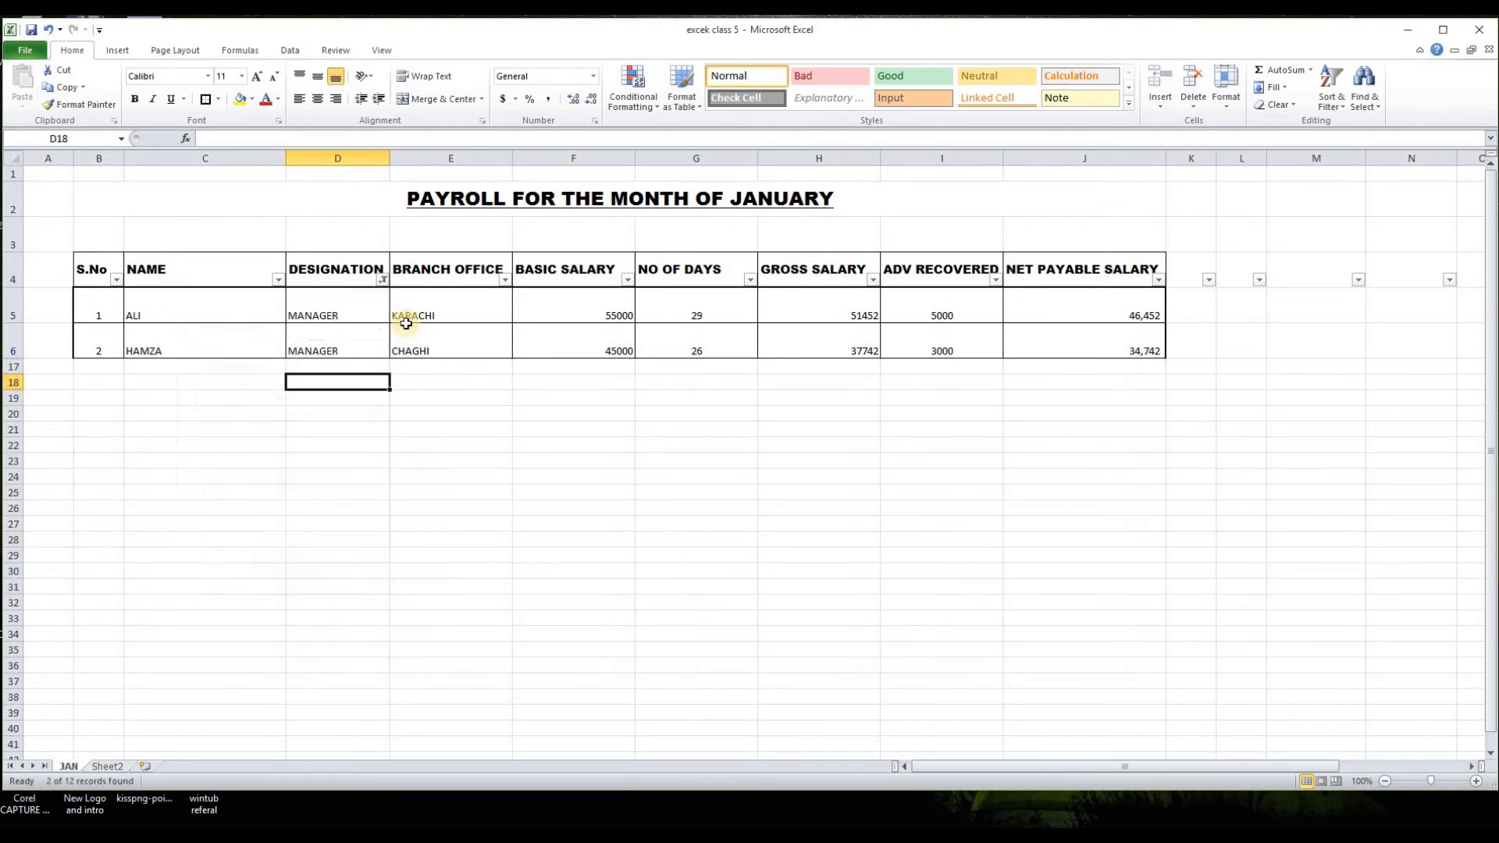
Step: Reset the DESIGNATION filter to show all designations
{"action": "left_click", "coordinate": [383, 280]}
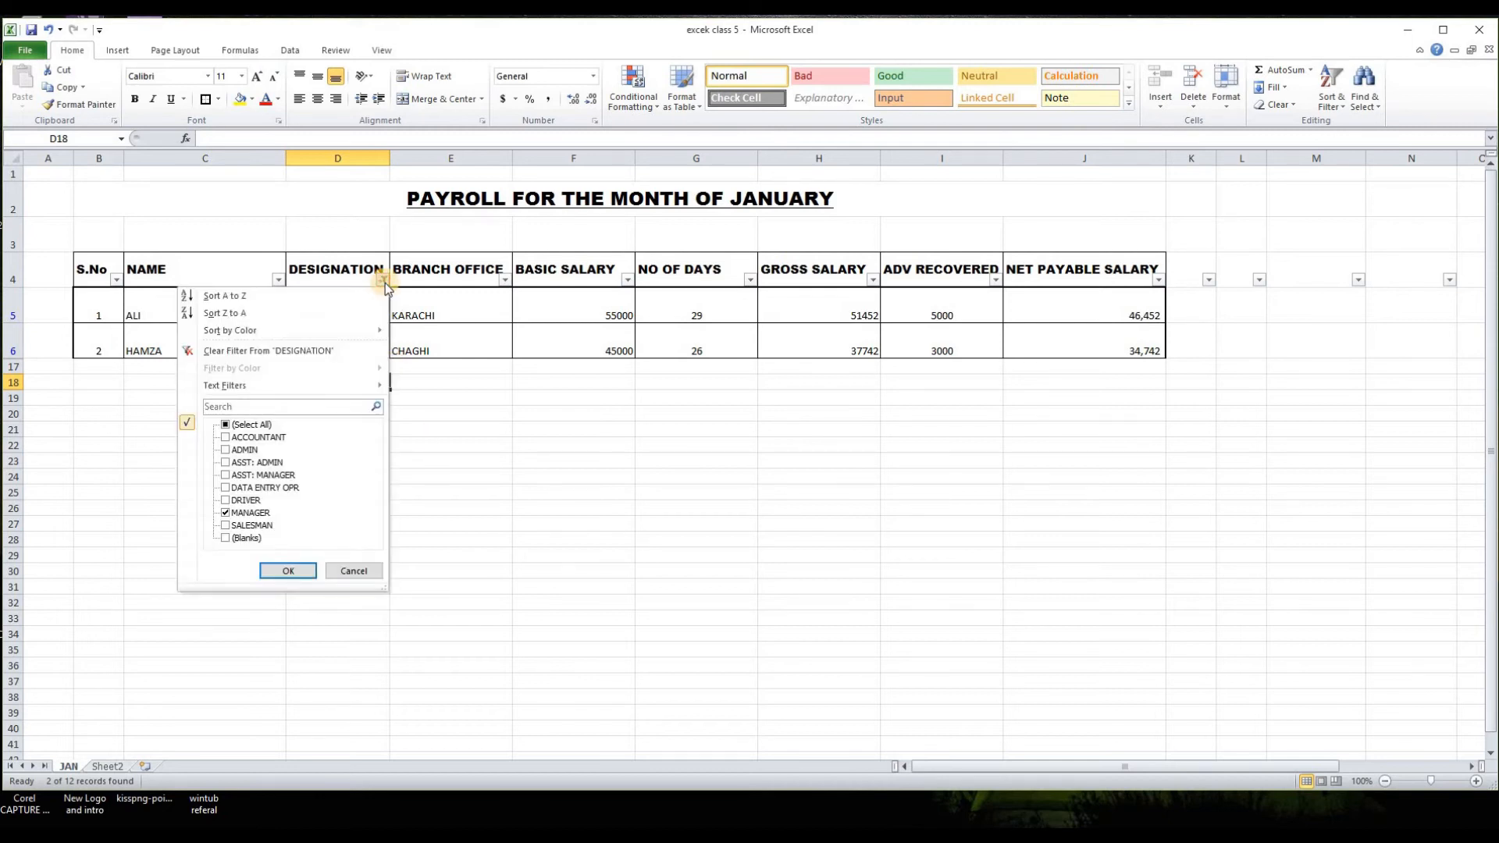
{"action": "left_click", "coordinate": [264, 424]}
{"action": "left_click", "coordinate": [286, 570]}
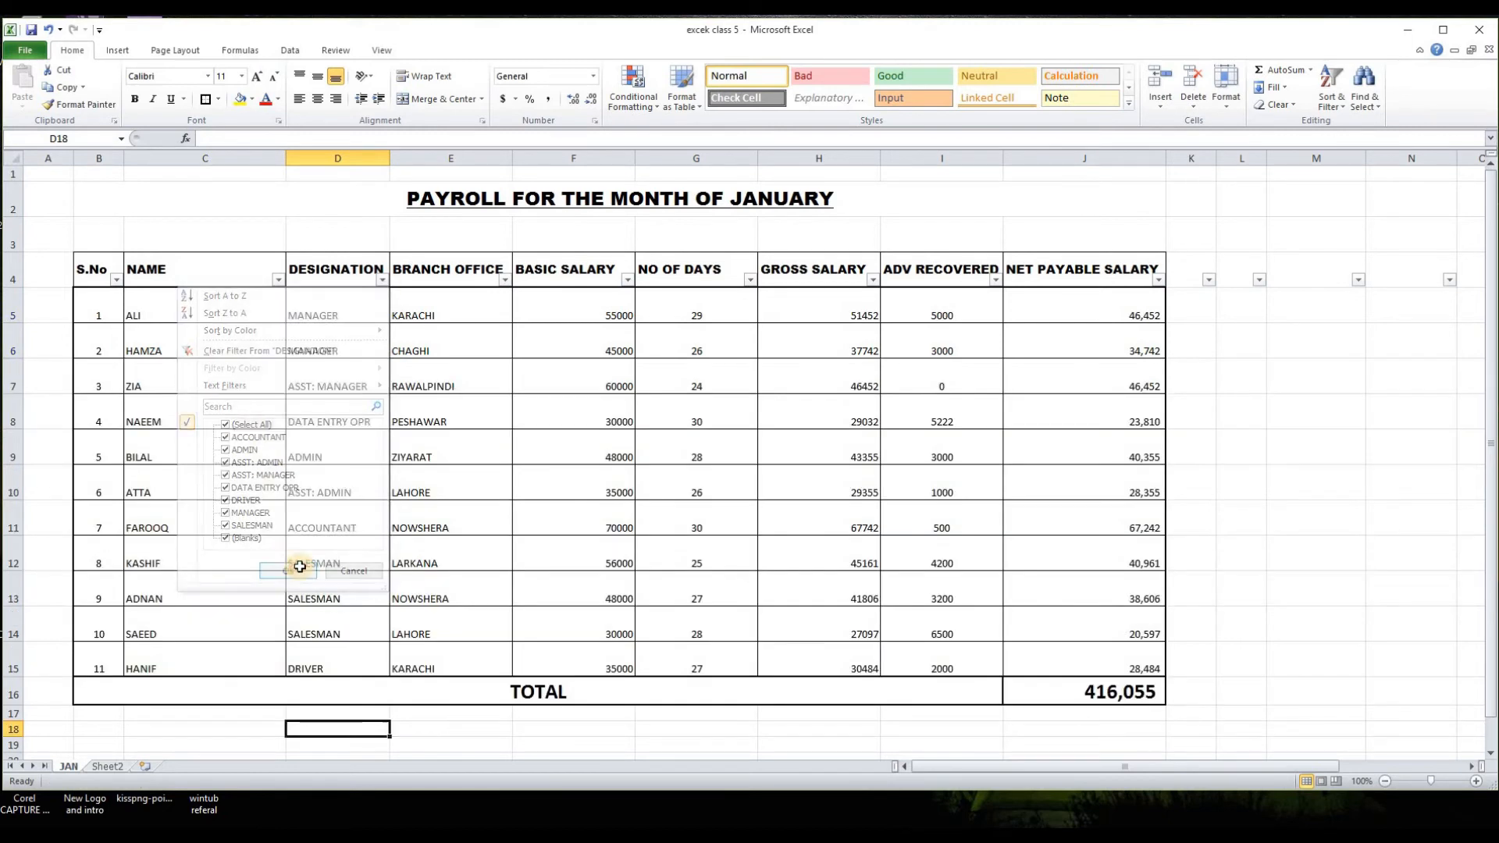
{"action": "left_click", "coordinate": [478, 730]}
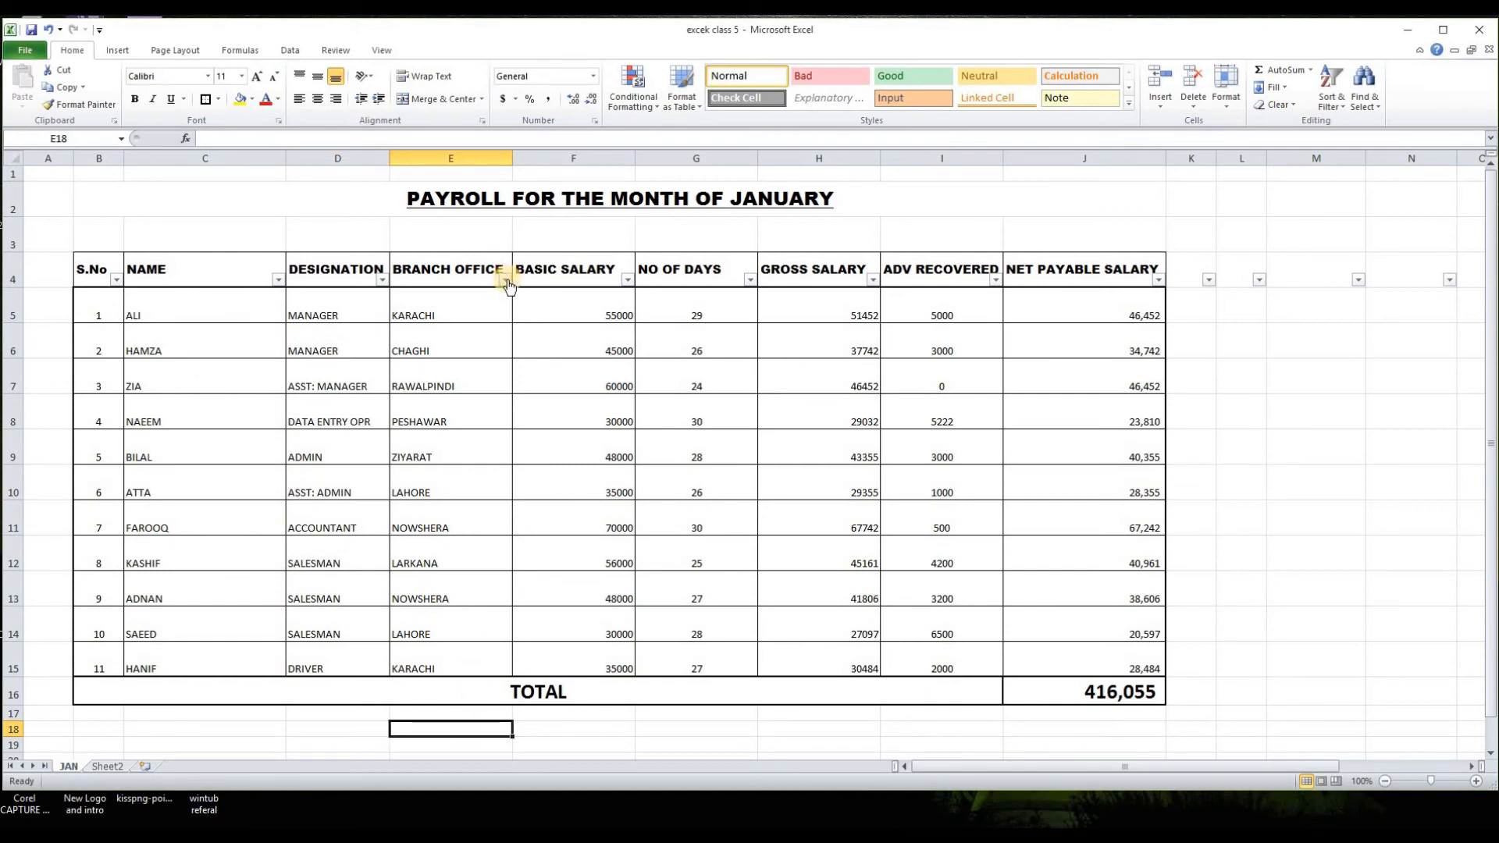
Step: Filter the payroll to employees with branch office KARACHI and designation MANAGER
{"action": "left_click", "coordinate": [505, 281]}
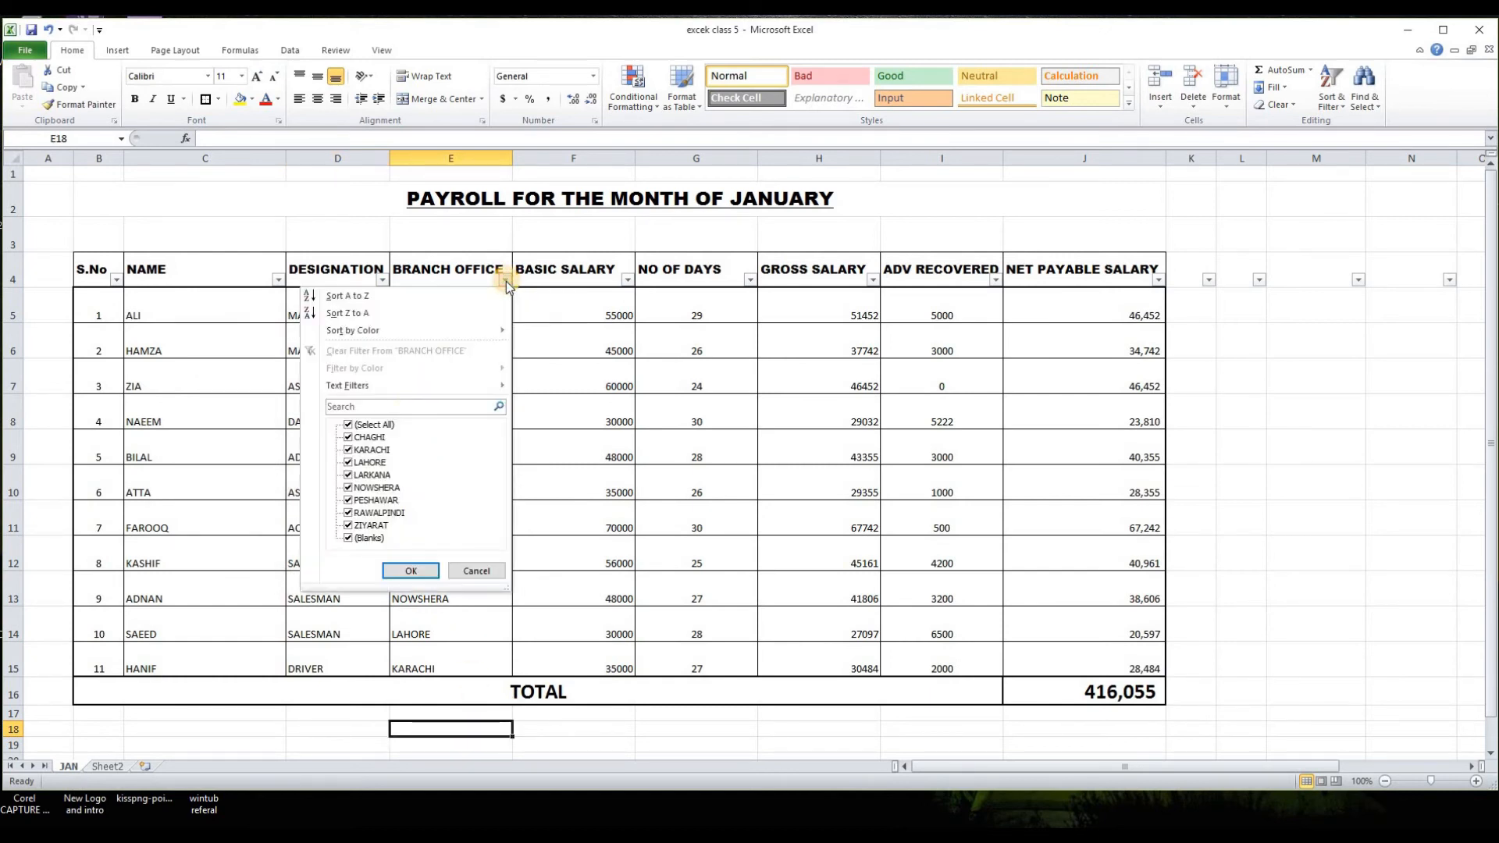
{"action": "left_click", "coordinate": [391, 424]}
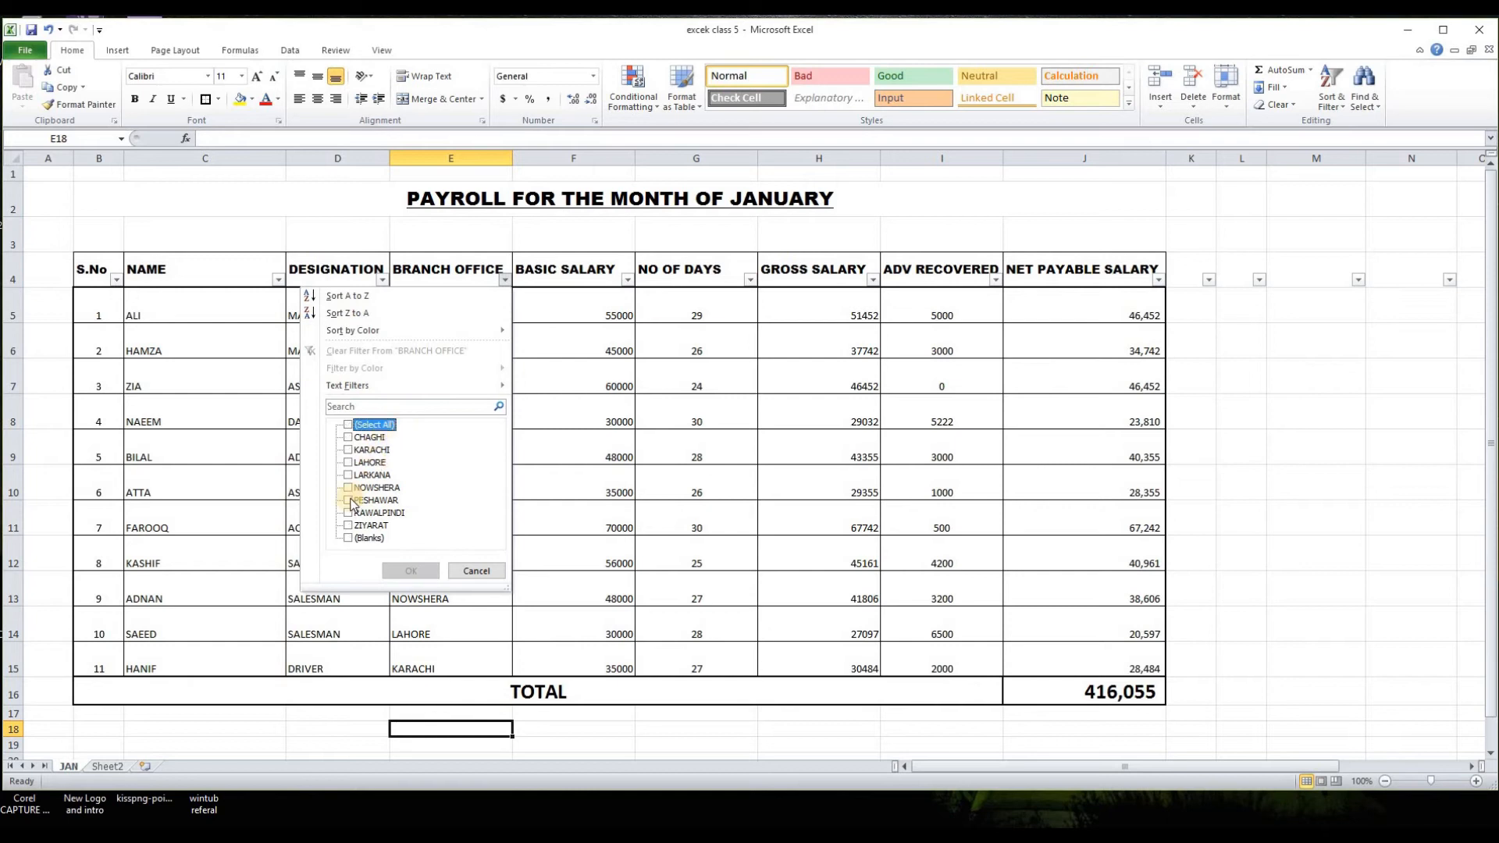
{"action": "left_click", "coordinate": [367, 450]}
{"action": "left_click", "coordinate": [401, 573]}
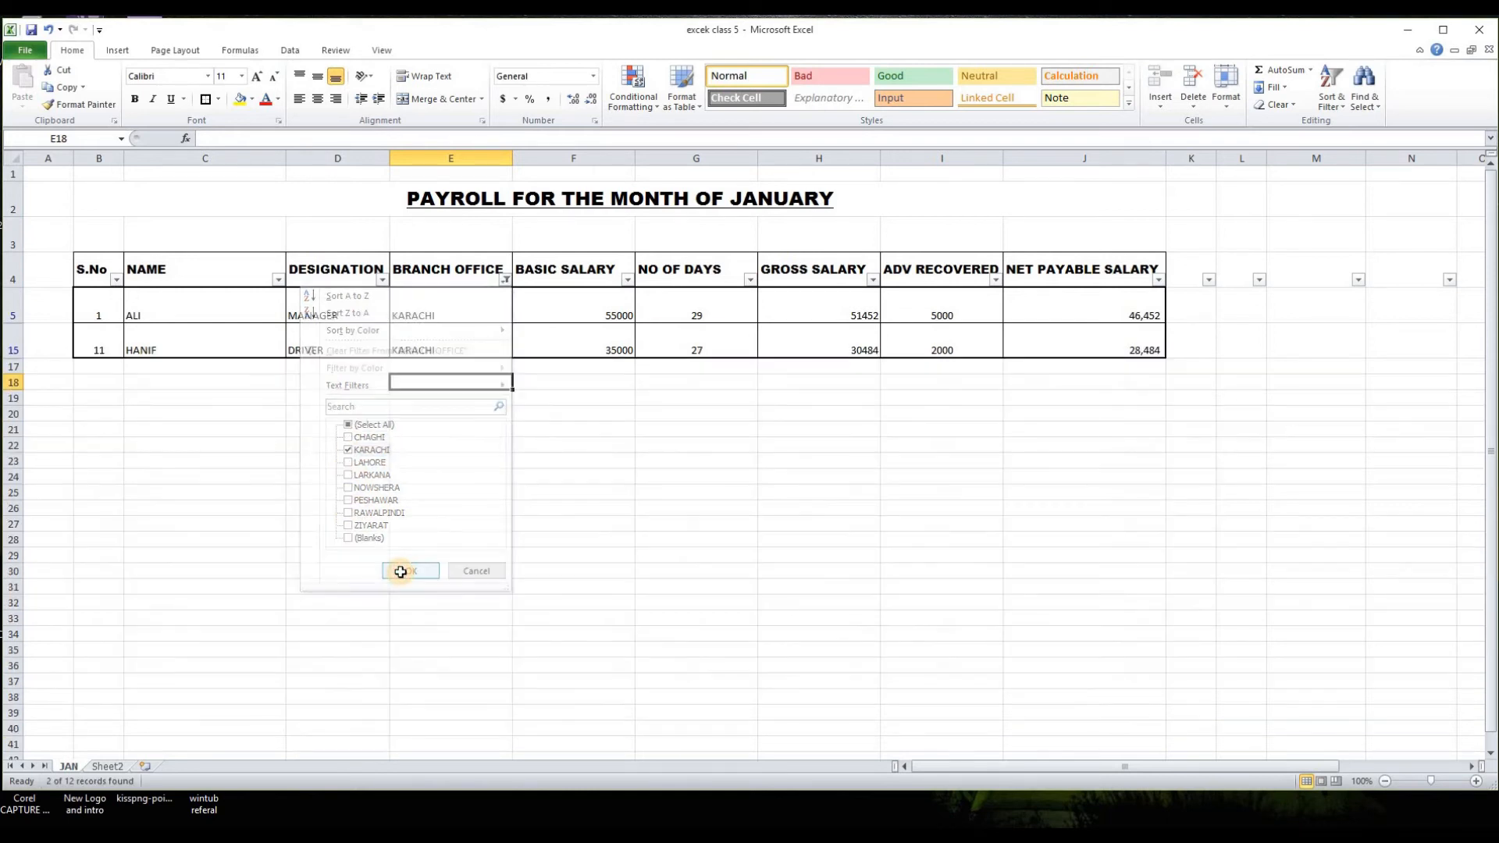
{"action": "left_click", "coordinate": [383, 279]}
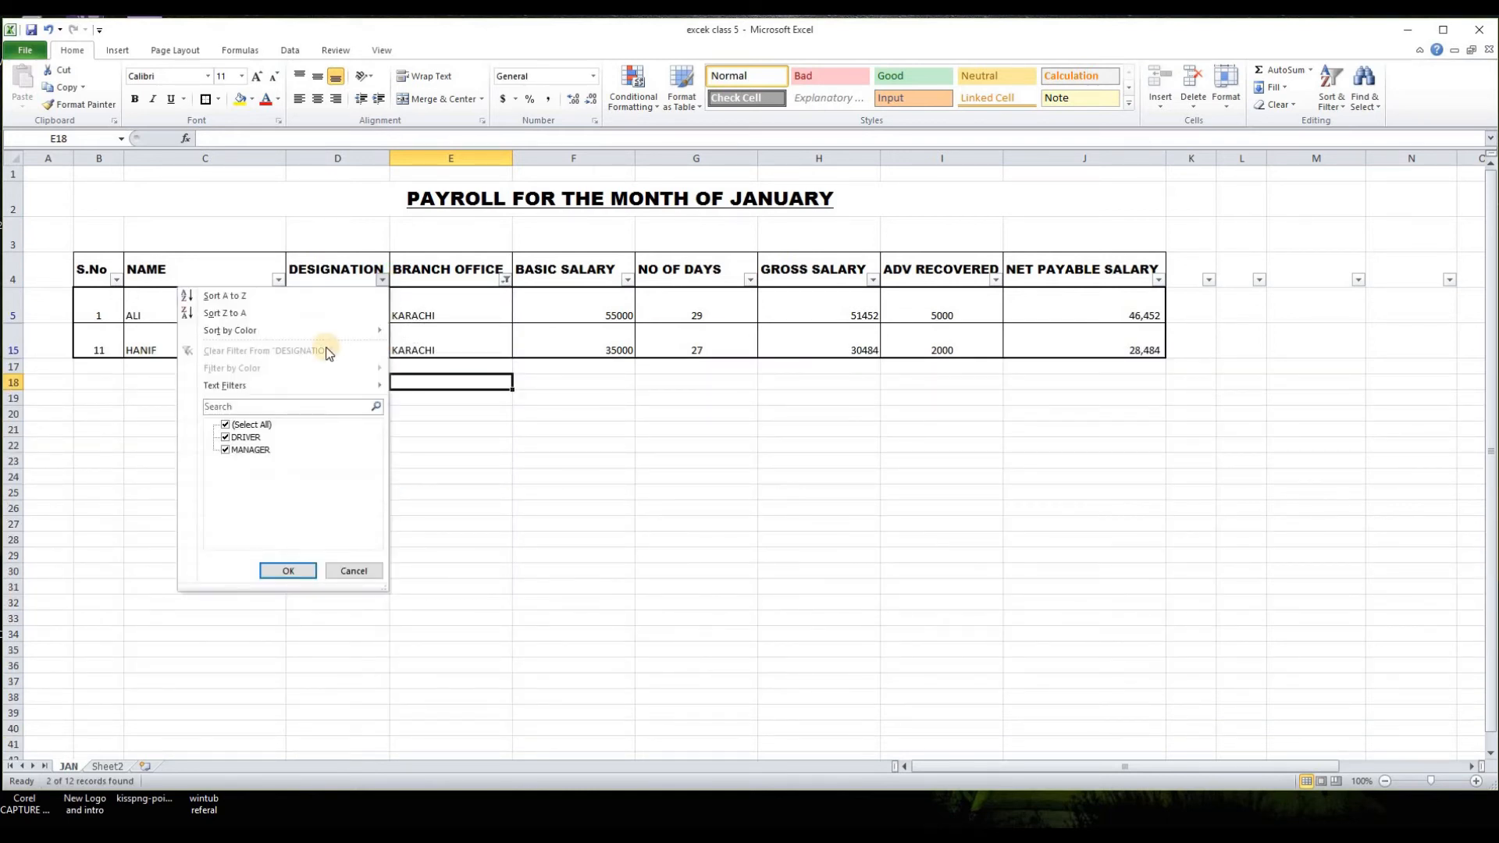
{"action": "left_click", "coordinate": [226, 425]}
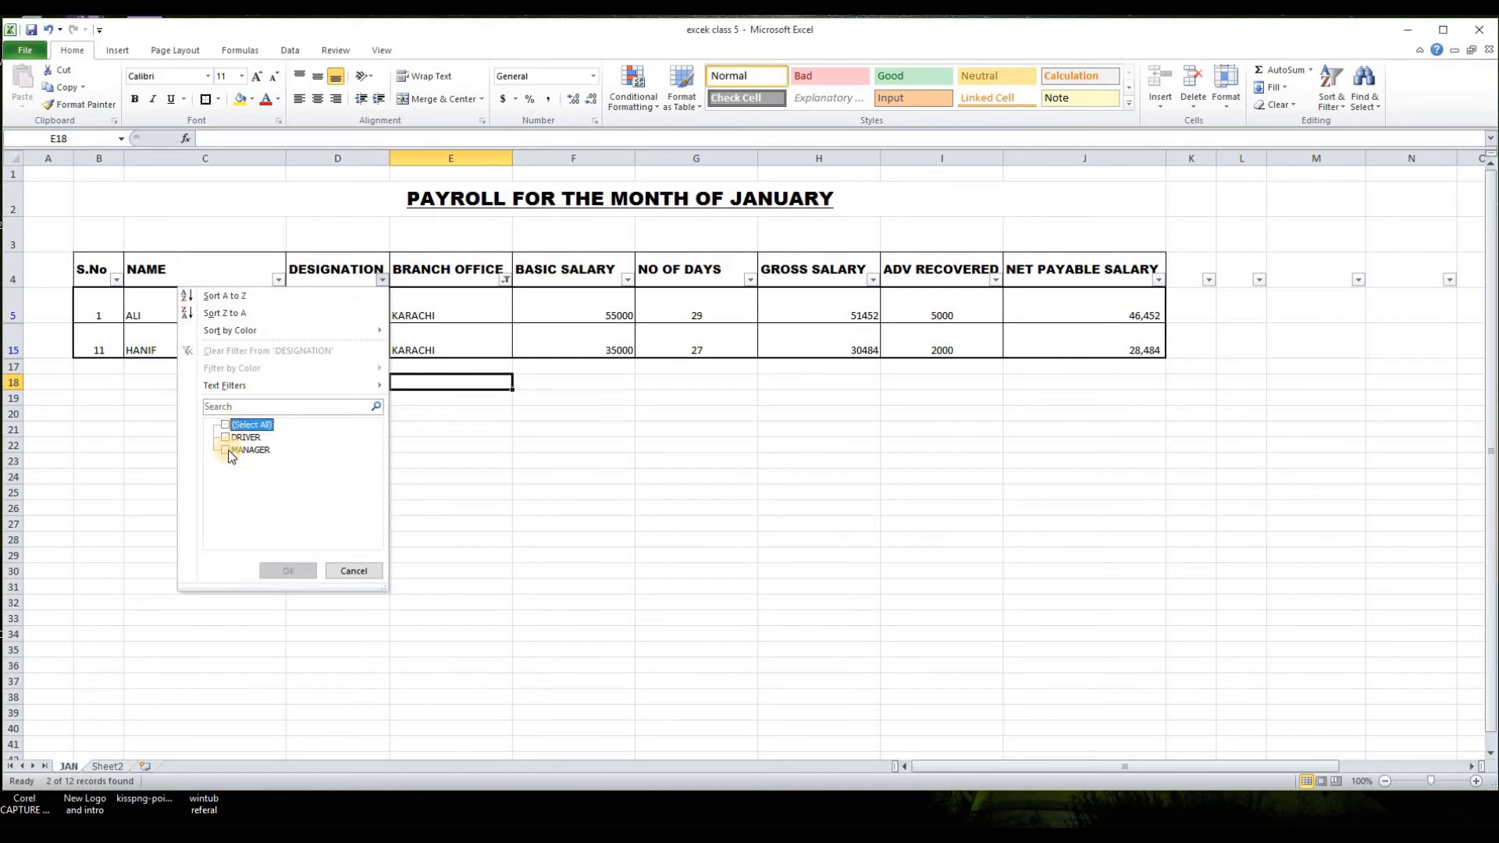
{"action": "left_click", "coordinate": [228, 451]}
{"action": "left_click", "coordinate": [286, 572]}
{"action": "left_click", "coordinate": [522, 519]}
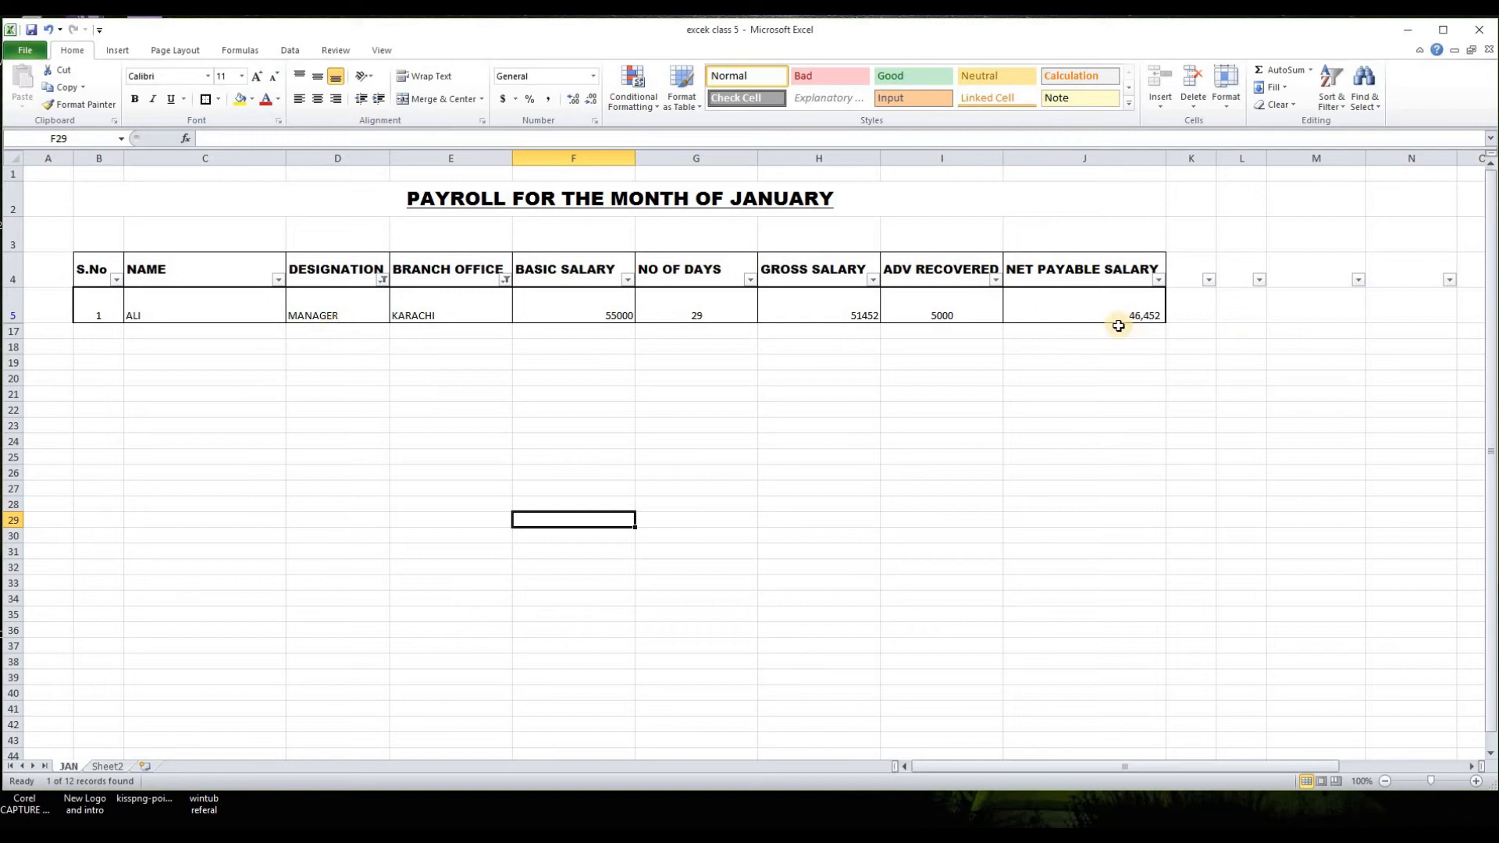
Step: Reset the DESIGNATION and BRANCH OFFICE filters so that all values are selected
{"action": "left_click", "coordinate": [384, 279]}
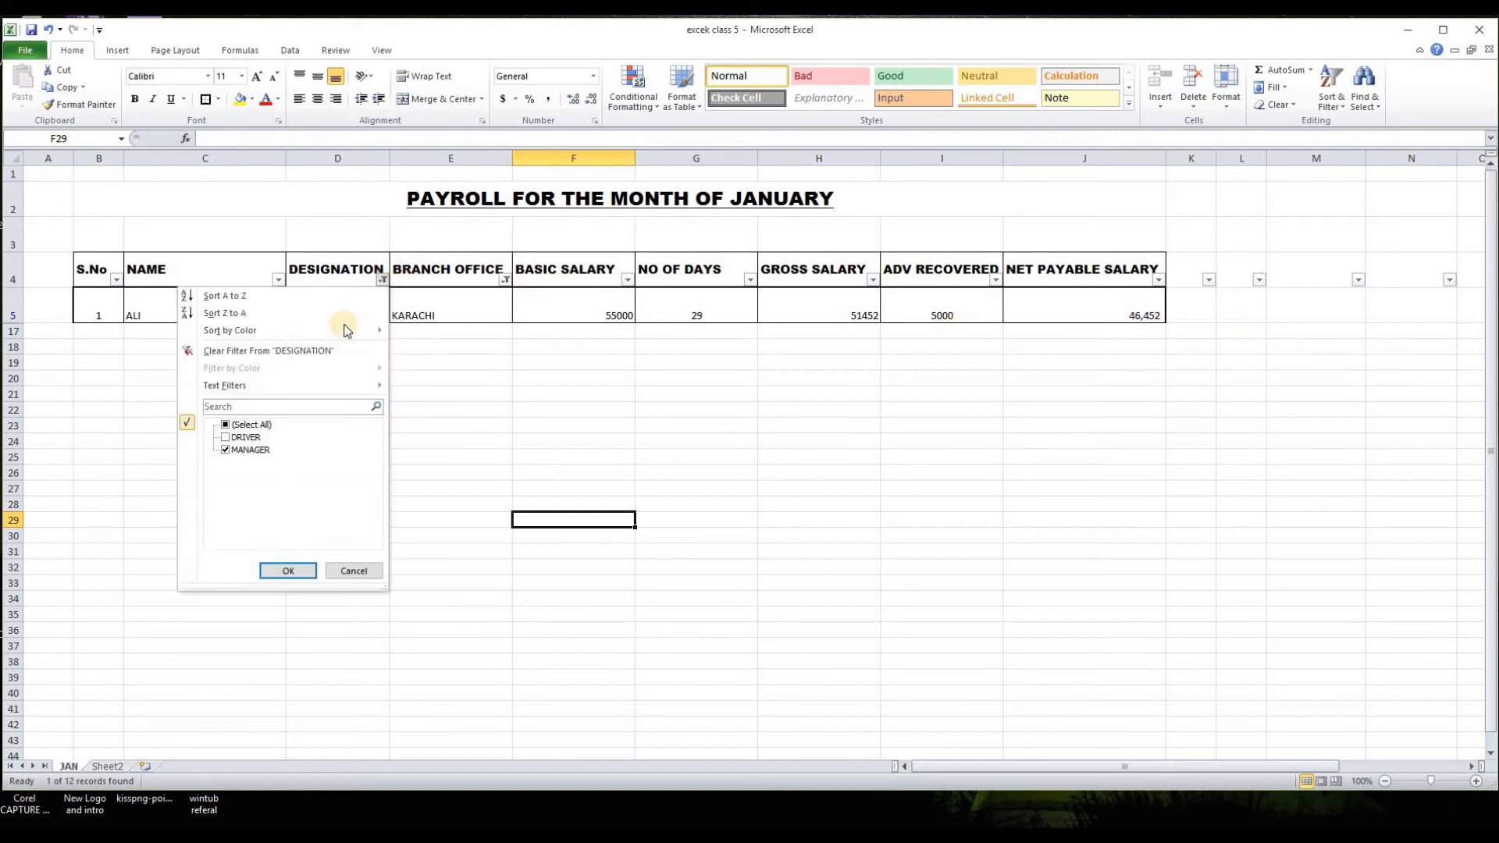
{"action": "left_click", "coordinate": [261, 427]}
{"action": "left_click", "coordinate": [281, 570]}
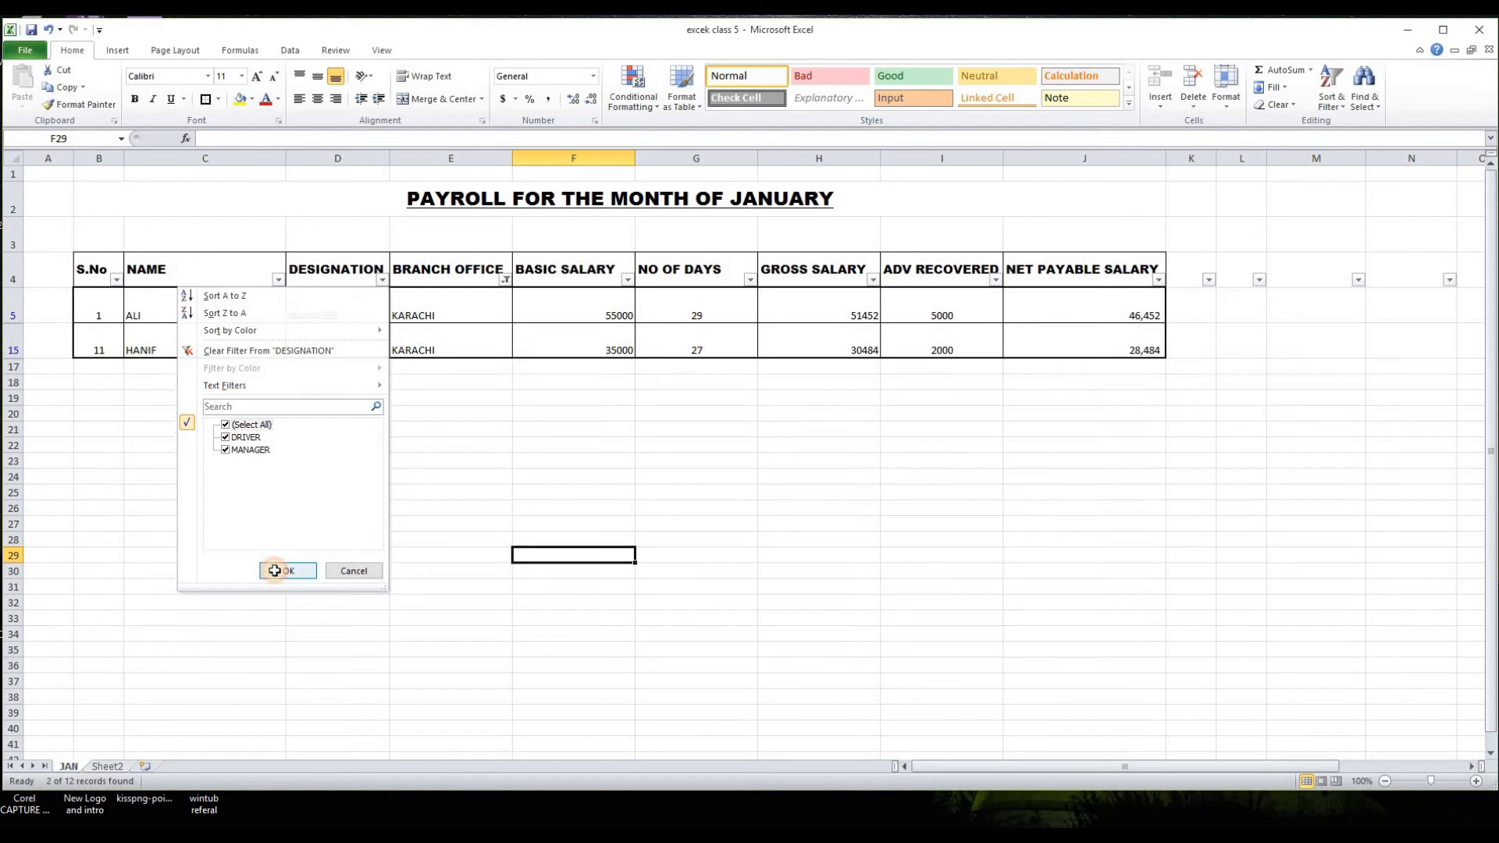
{"action": "left_click", "coordinate": [505, 279]}
{"action": "left_click", "coordinate": [379, 426]}
{"action": "left_click", "coordinate": [403, 571]}
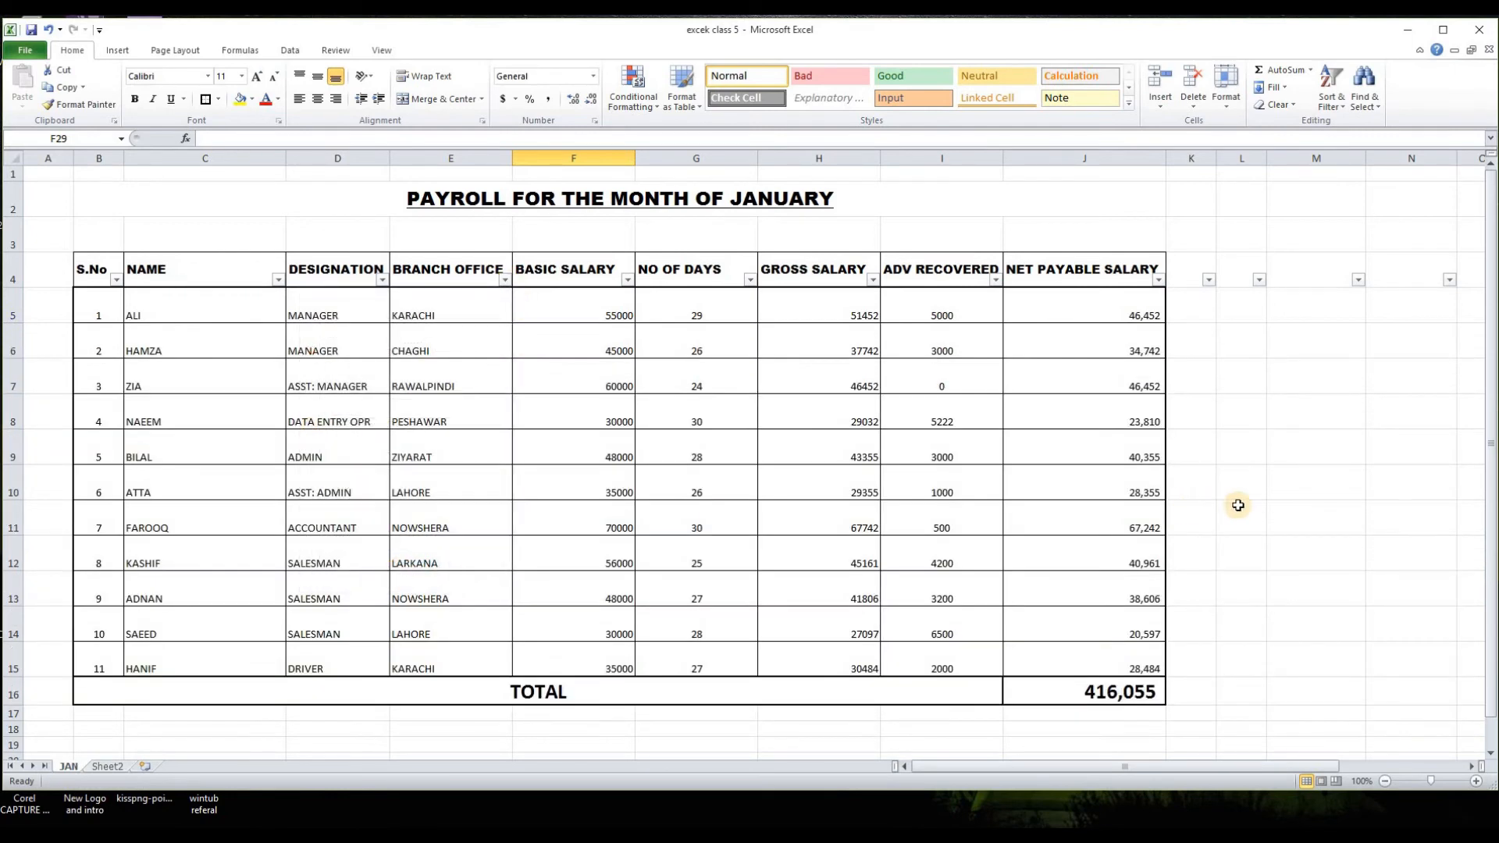
Step: Remove the filters from header row 4
{"action": "left_click", "coordinate": [16, 265]}
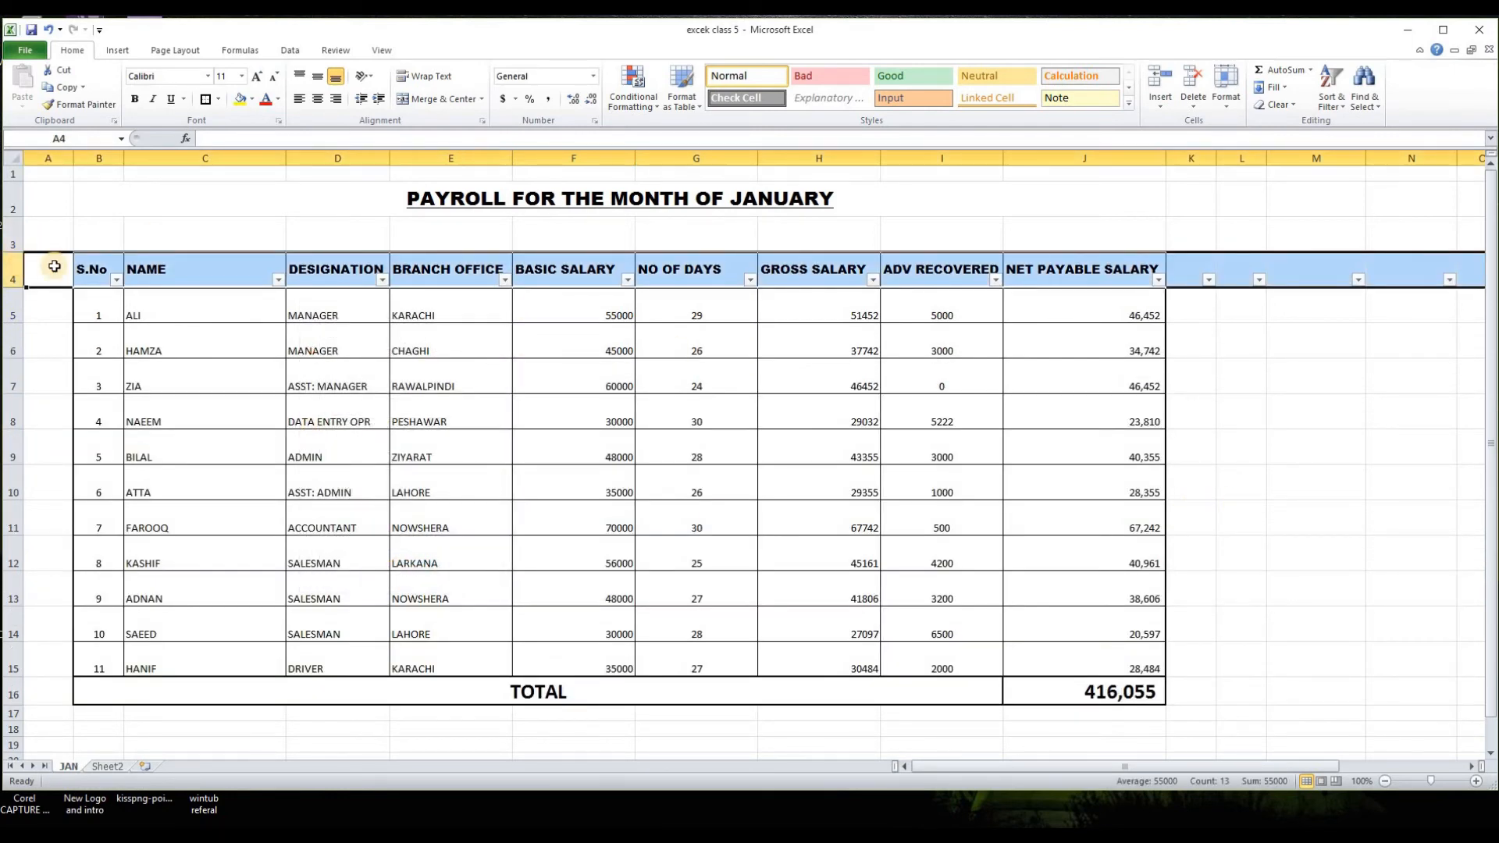
{"action": "left_click", "coordinate": [1341, 106]}
{"action": "left_click", "coordinate": [1333, 186]}
{"action": "left_click", "coordinate": [1316, 376]}
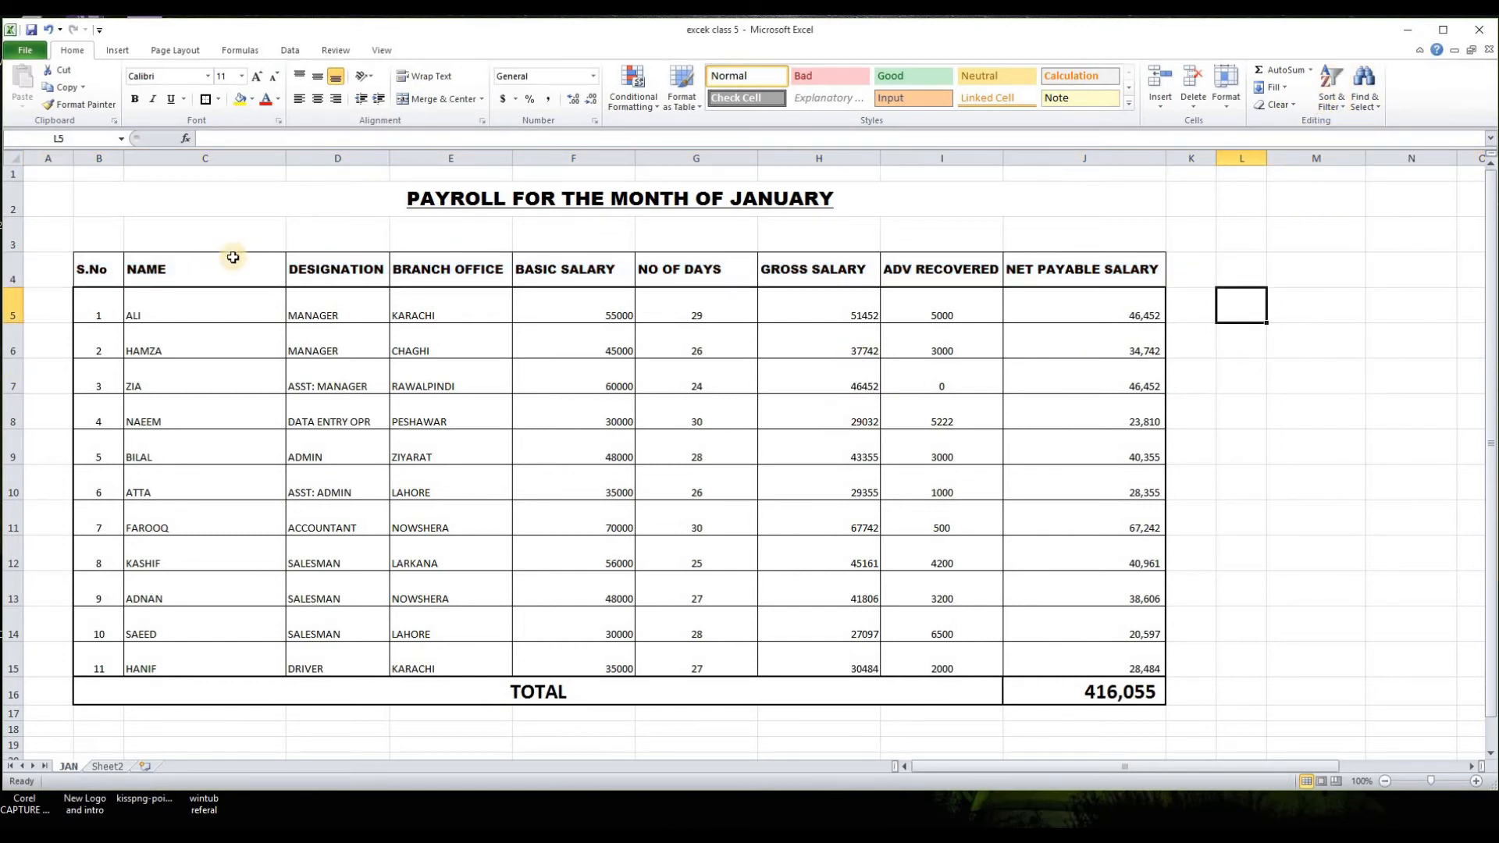
Step: Fill the payroll header cells B4:J4 with the standard light green color
{"action": "left_click_drag", "start_coordinate": [97, 268], "coordinate": [593, 269]}
{"action": "left_click_drag", "start_coordinate": [911, 267], "coordinate": [1125, 269]}
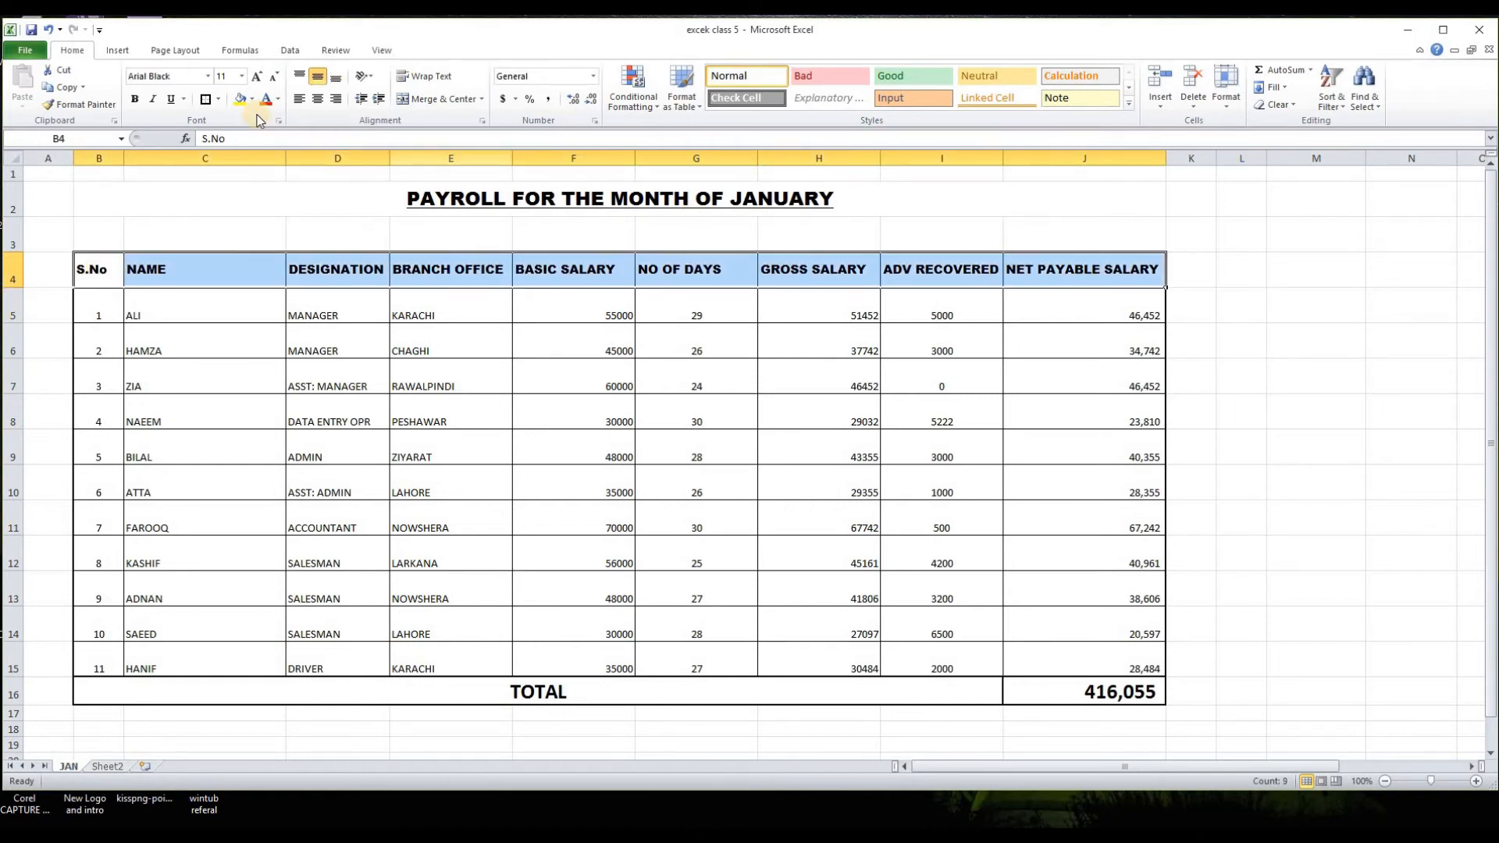
{"action": "left_click", "coordinate": [241, 100]}
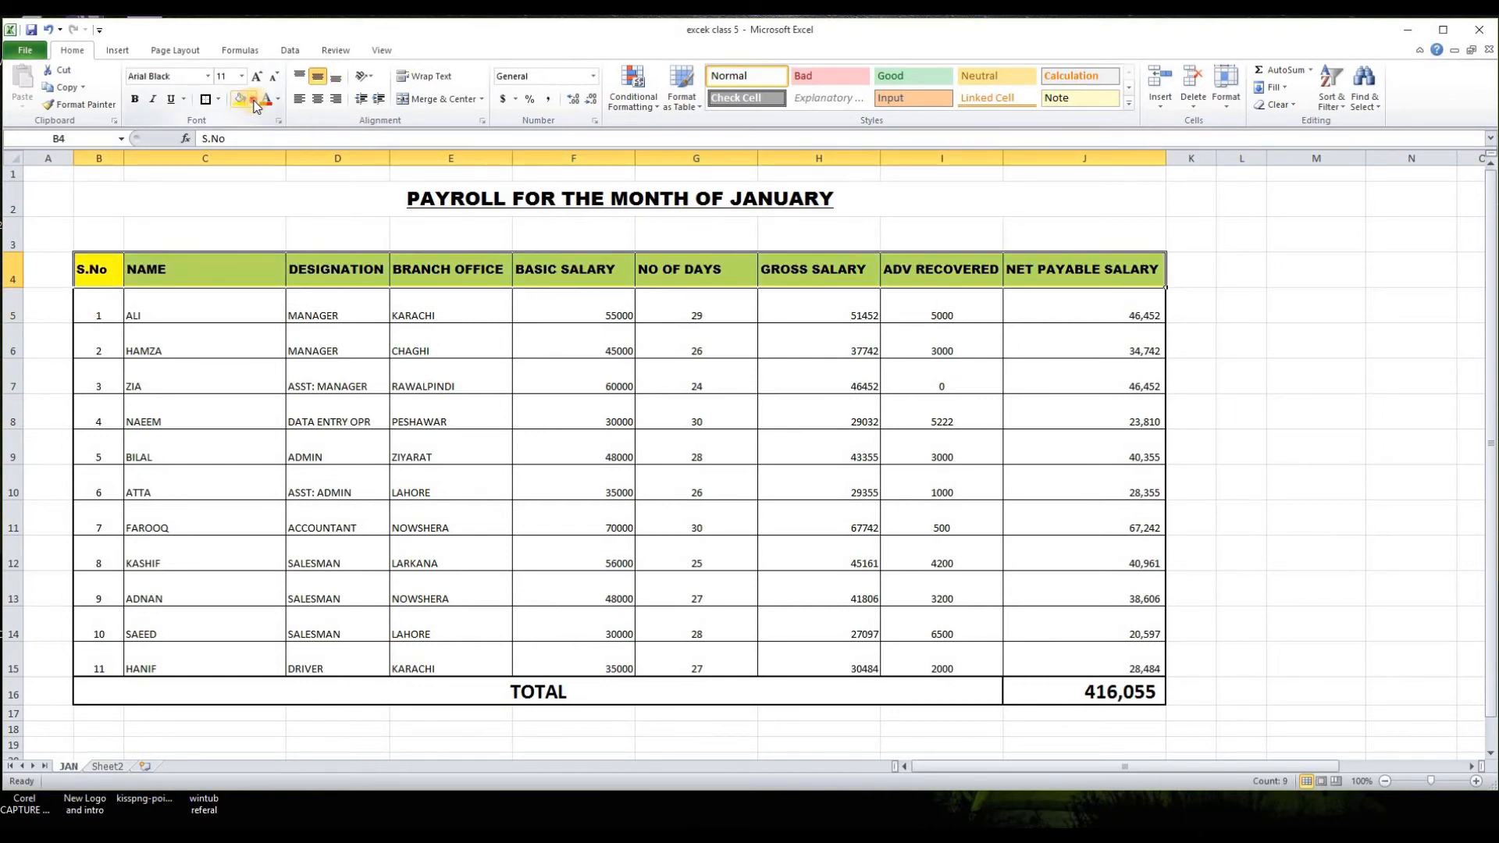
{"action": "left_click", "coordinate": [253, 100]}
{"action": "left_click", "coordinate": [292, 211]}
{"action": "left_click", "coordinate": [1241, 375]}
Step: Fill the employee rows B5:J15 of the payroll table with a very light grey theme color
{"action": "left_click_drag", "start_coordinate": [102, 296], "coordinate": [749, 689]}
{"action": "left_click", "coordinate": [253, 100]}
{"action": "left_click", "coordinate": [236, 145]}
{"action": "left_click", "coordinate": [1227, 552]}
Step: Fill the TOTAL row 16, including the amount in J16, with the standard orange color
{"action": "left_click", "coordinate": [253, 100]}
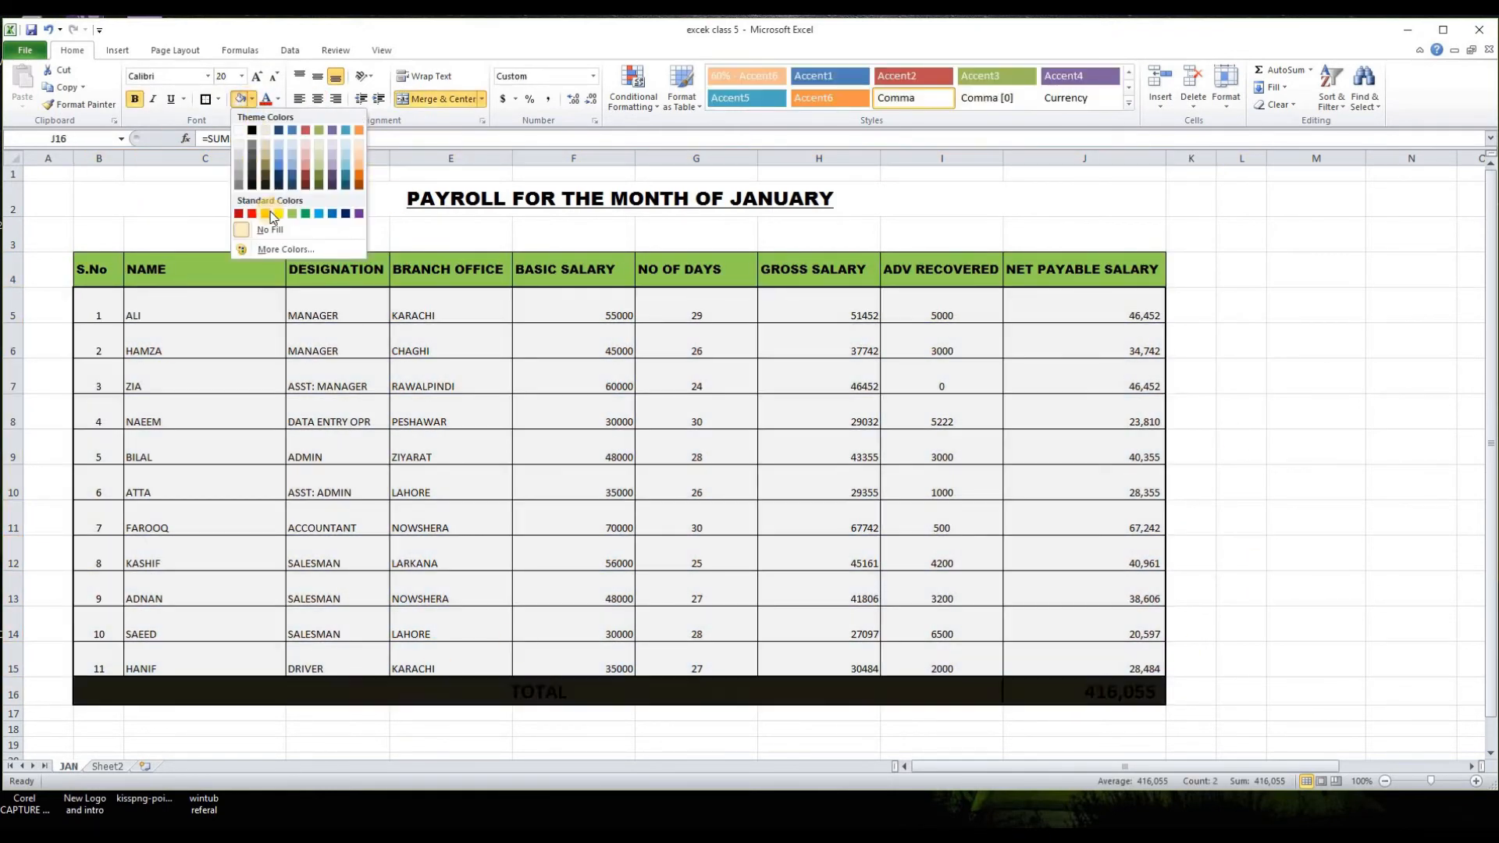
{"action": "left_click", "coordinate": [262, 210]}
{"action": "left_click", "coordinate": [450, 744]}
{"action": "left_click", "coordinate": [1190, 518]}
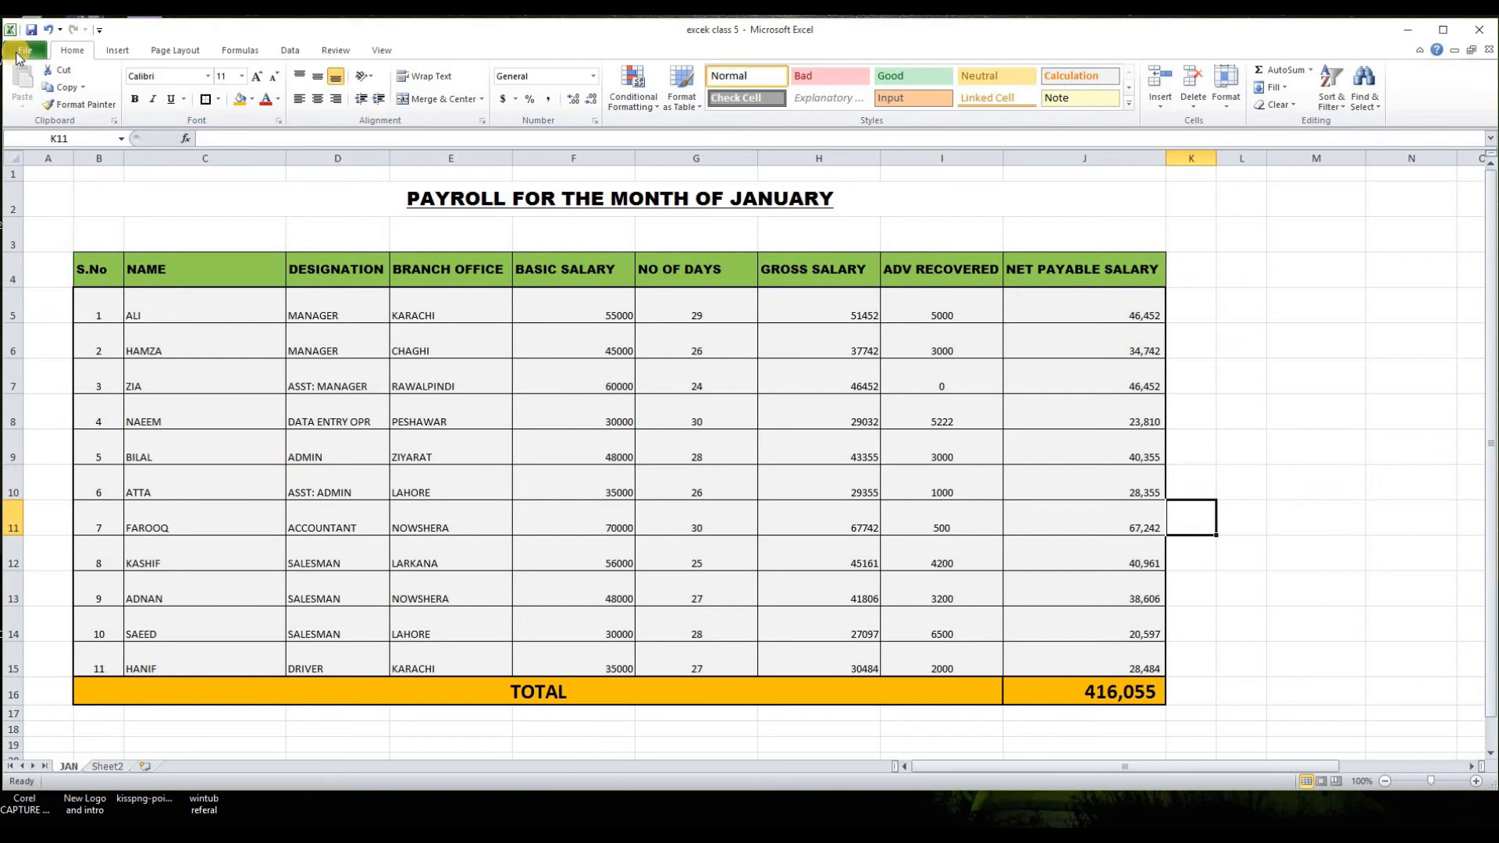
{"action": "left_click", "coordinate": [1229, 410]}
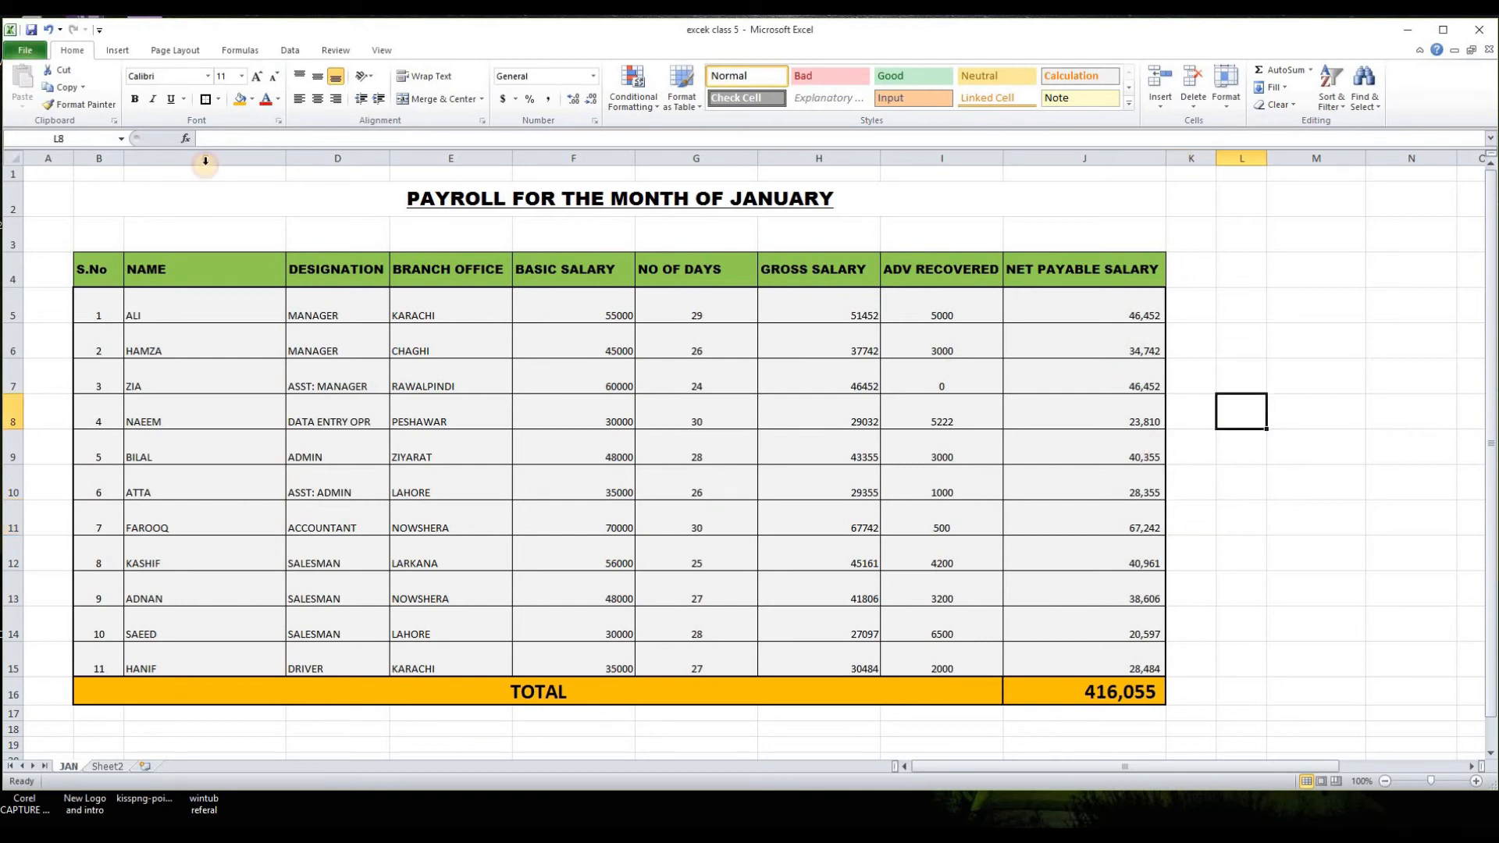
Step: Preview the payroll sheet for printing with Microsoft Print to PDF as the printer and Print Active Sheets as the print range
{"action": "left_click", "coordinate": [27, 51]}
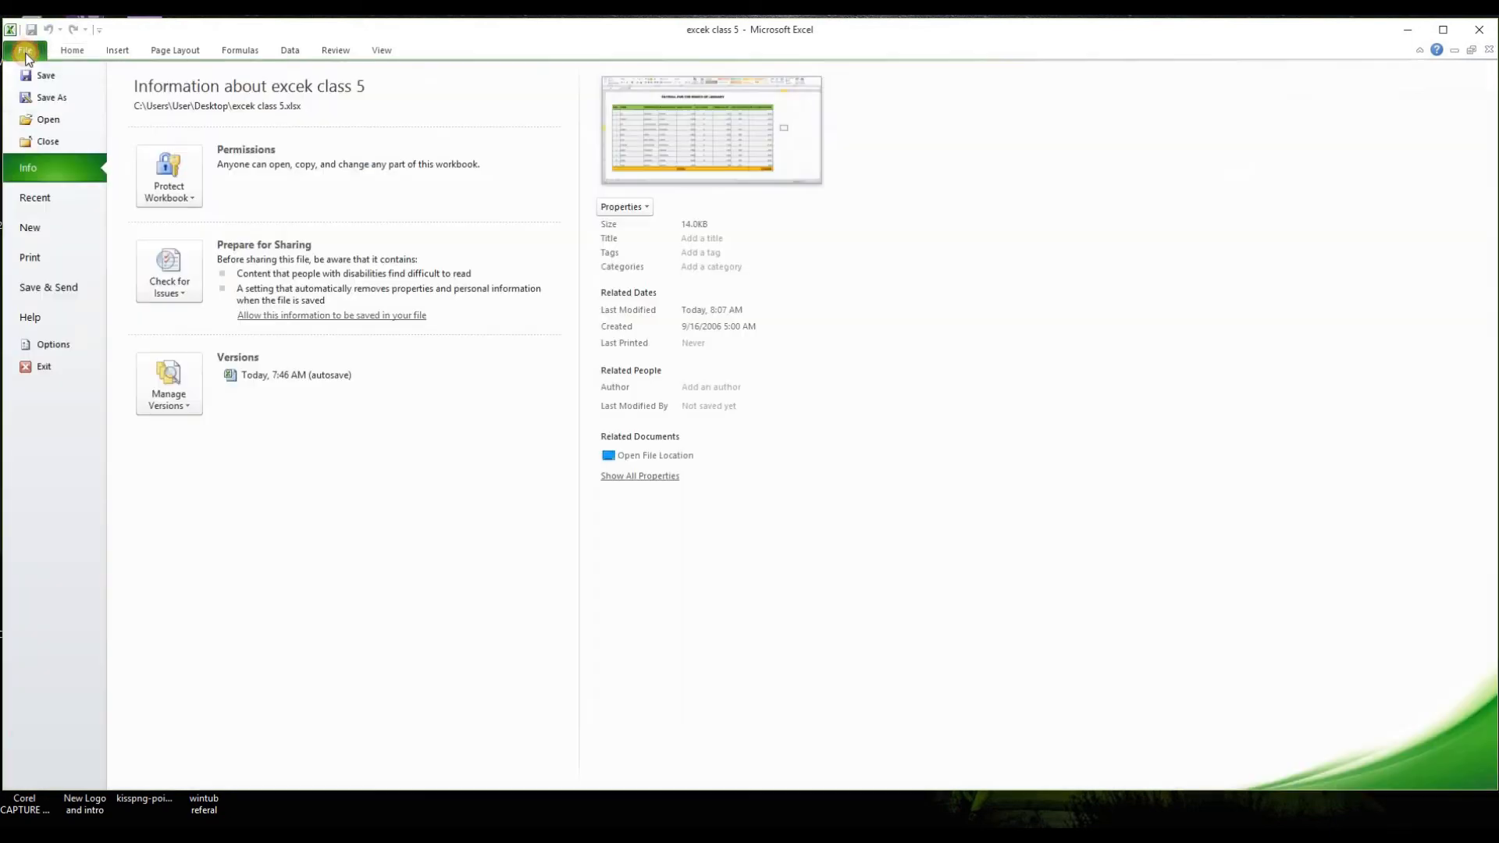
{"action": "left_click", "coordinate": [31, 258]}
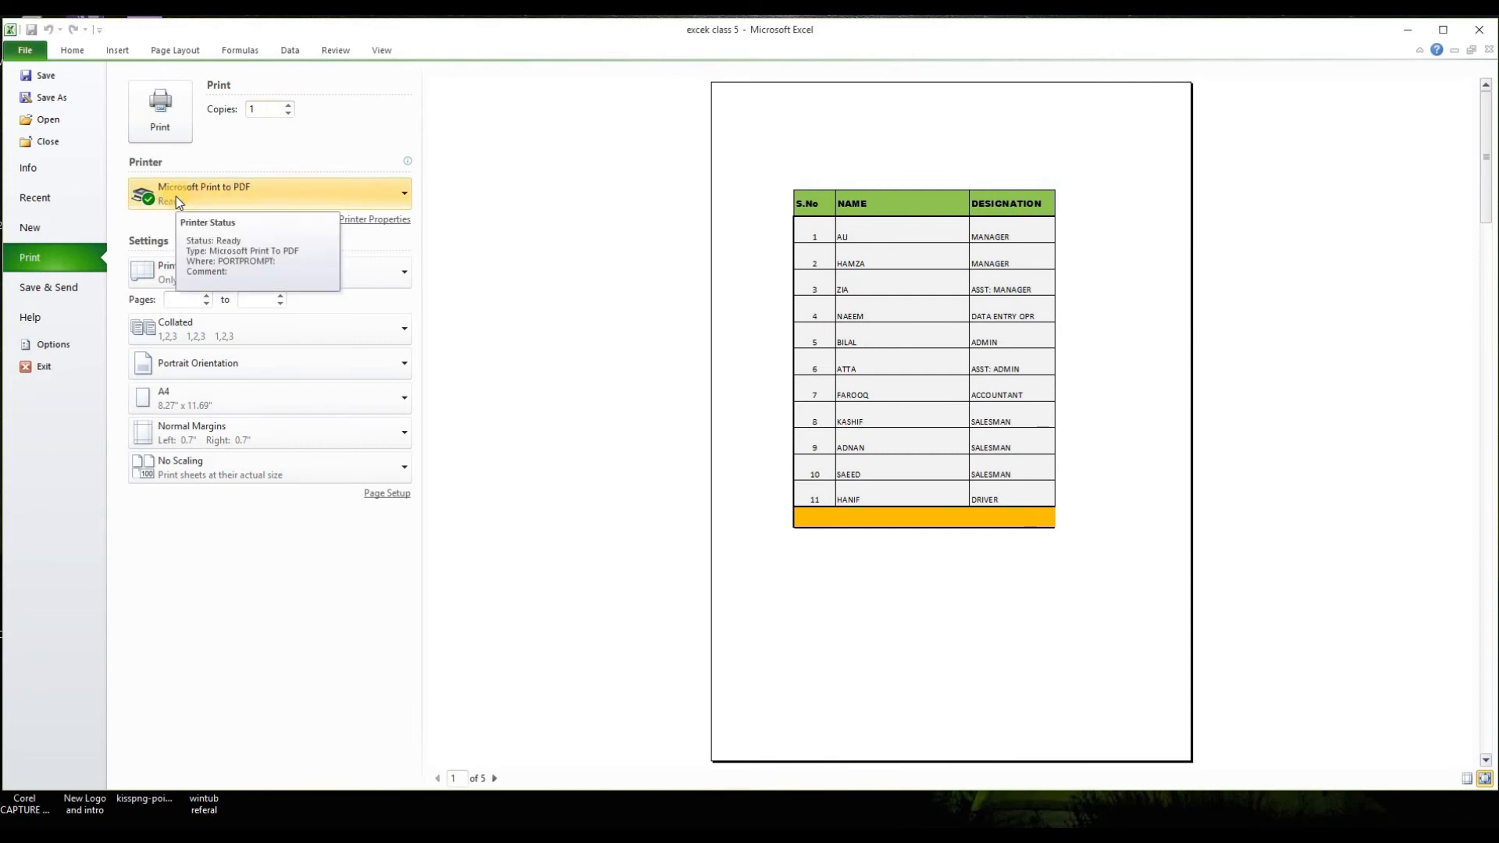
{"action": "left_click", "coordinate": [405, 190]}
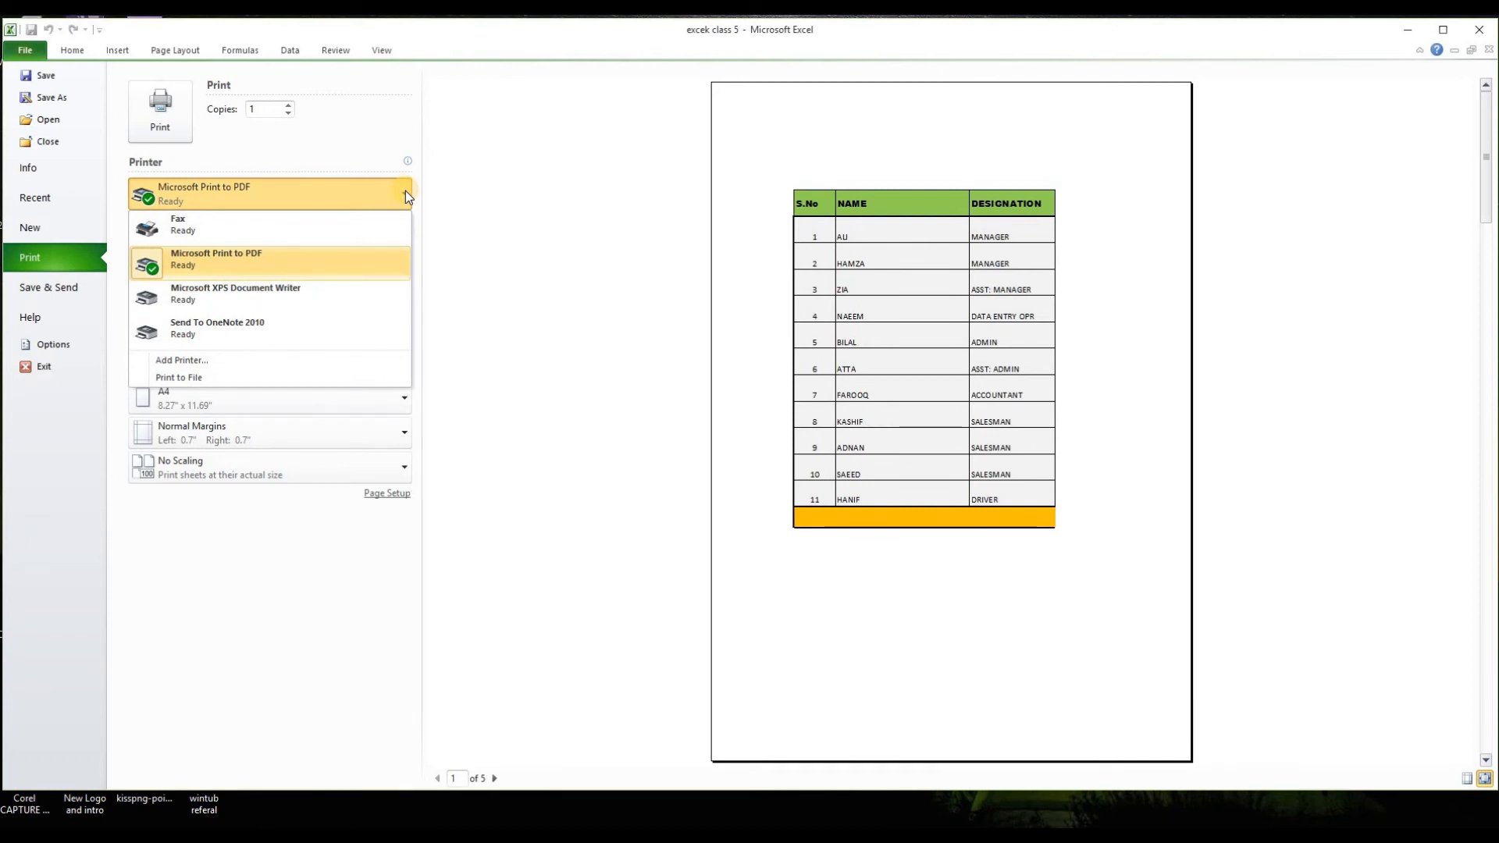
{"action": "left_click", "coordinate": [250, 260]}
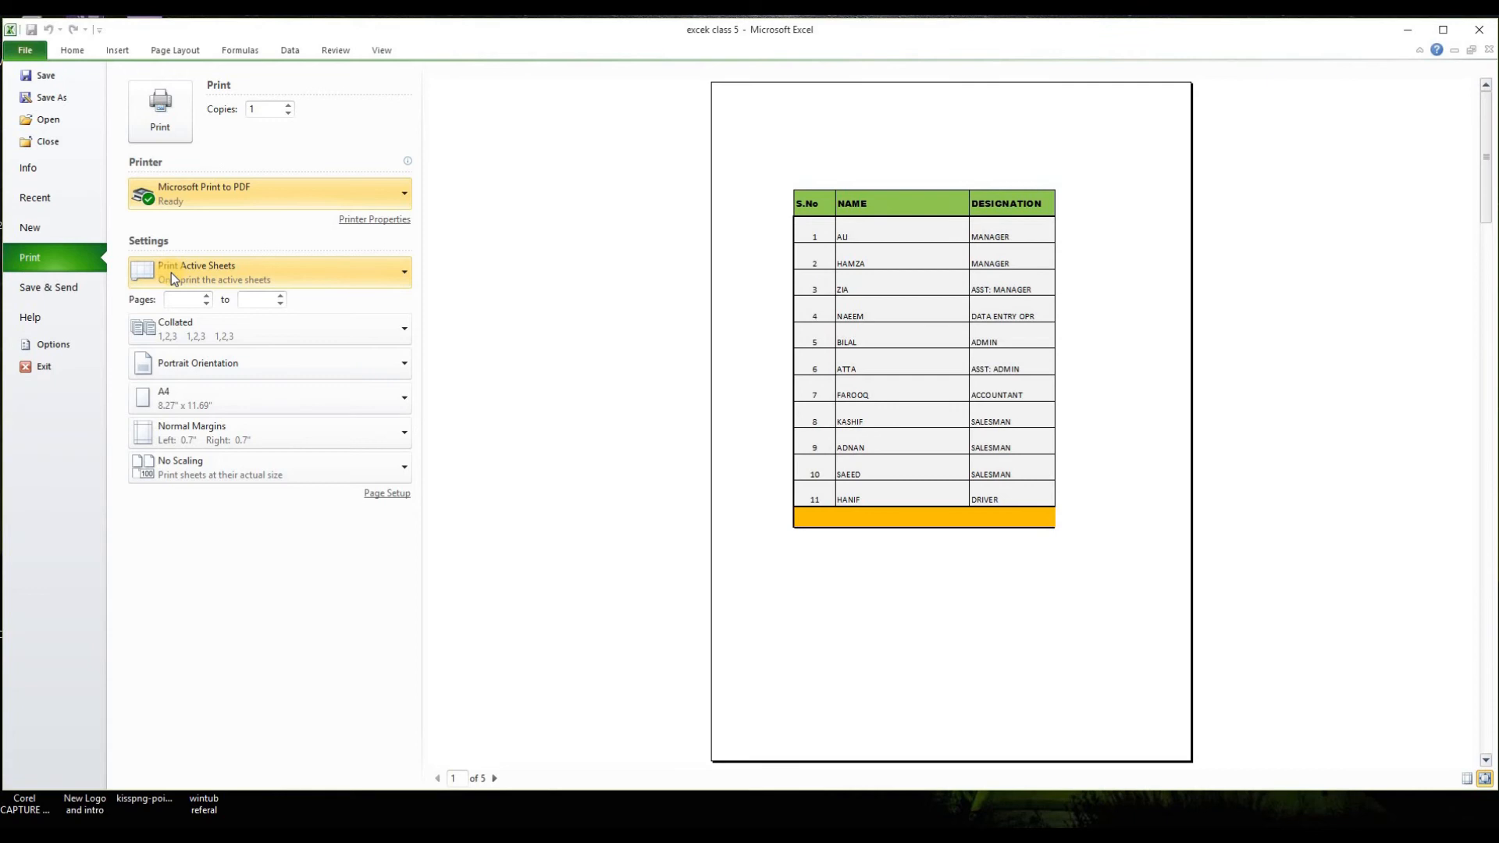
{"action": "left_click", "coordinate": [406, 275]}
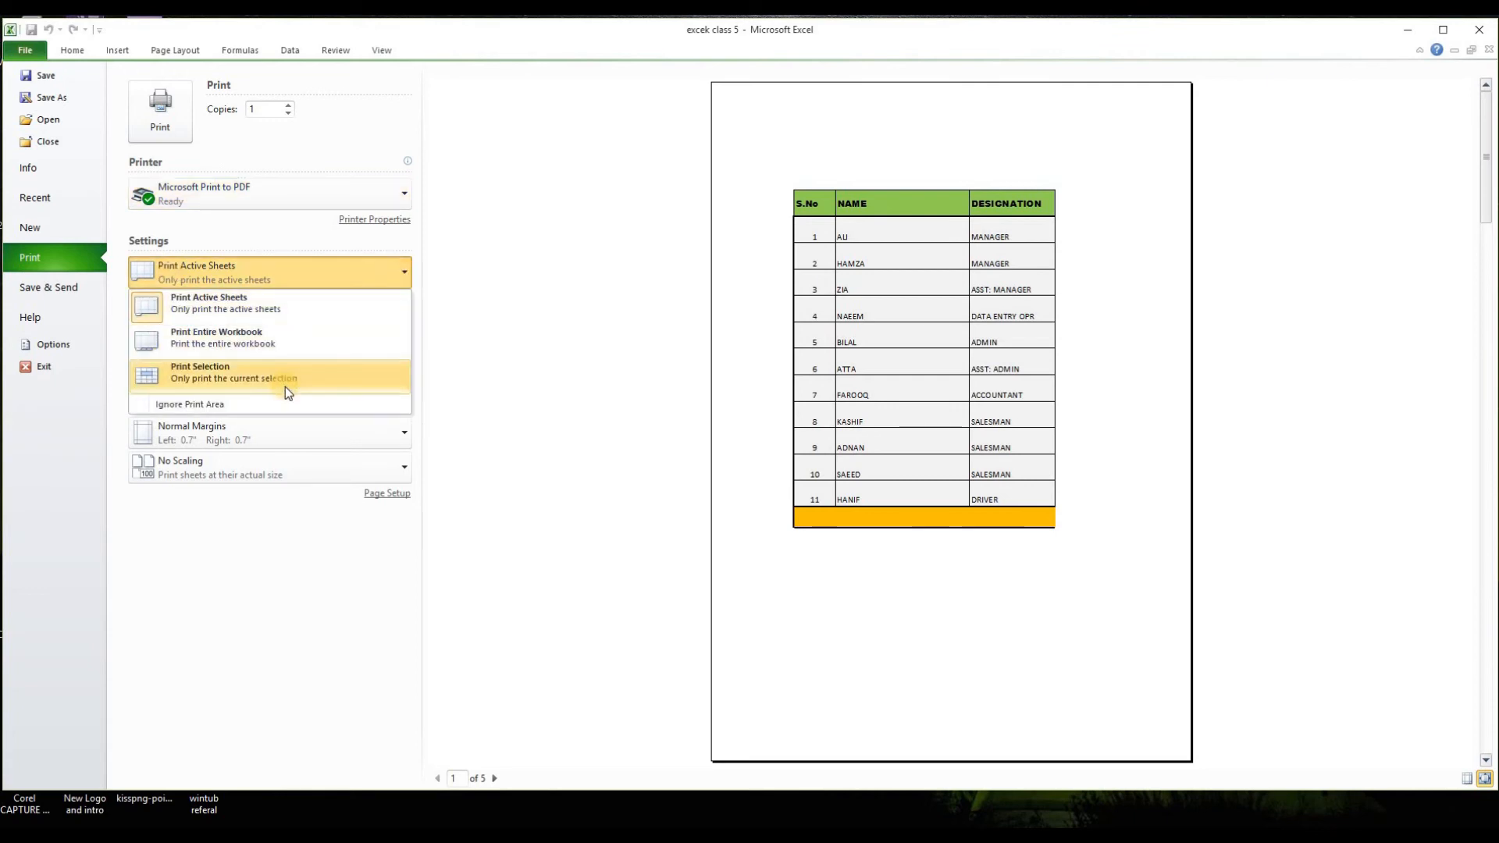
{"action": "left_click", "coordinate": [232, 312]}
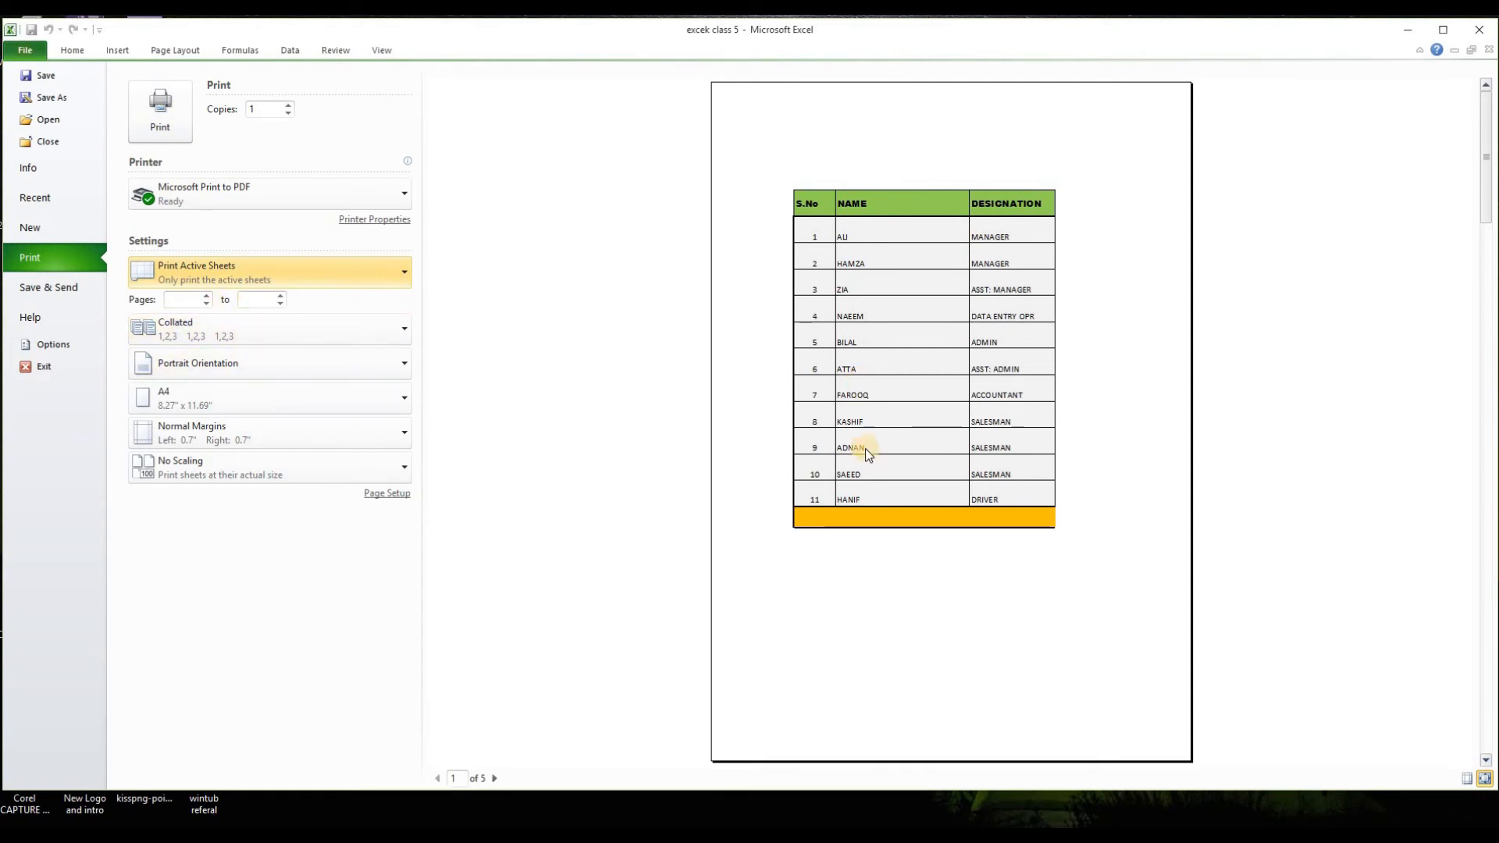
Step: Set the print range to Print Selection and return to the payroll worksheet without exiting the program
{"action": "left_click", "coordinate": [181, 300]}
{"action": "left_click", "coordinate": [201, 274]}
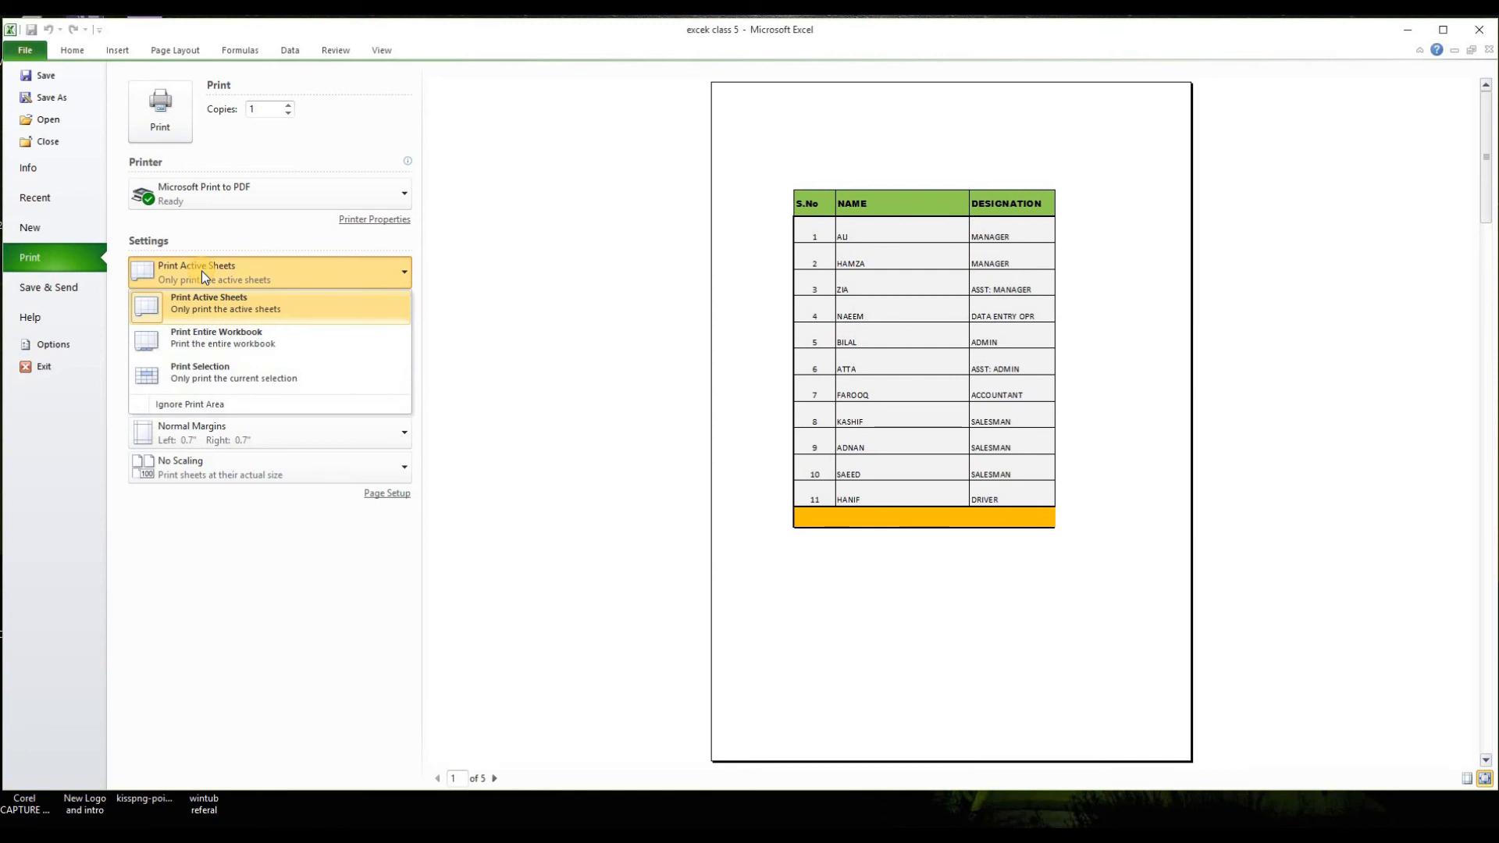
{"action": "left_click", "coordinate": [223, 377]}
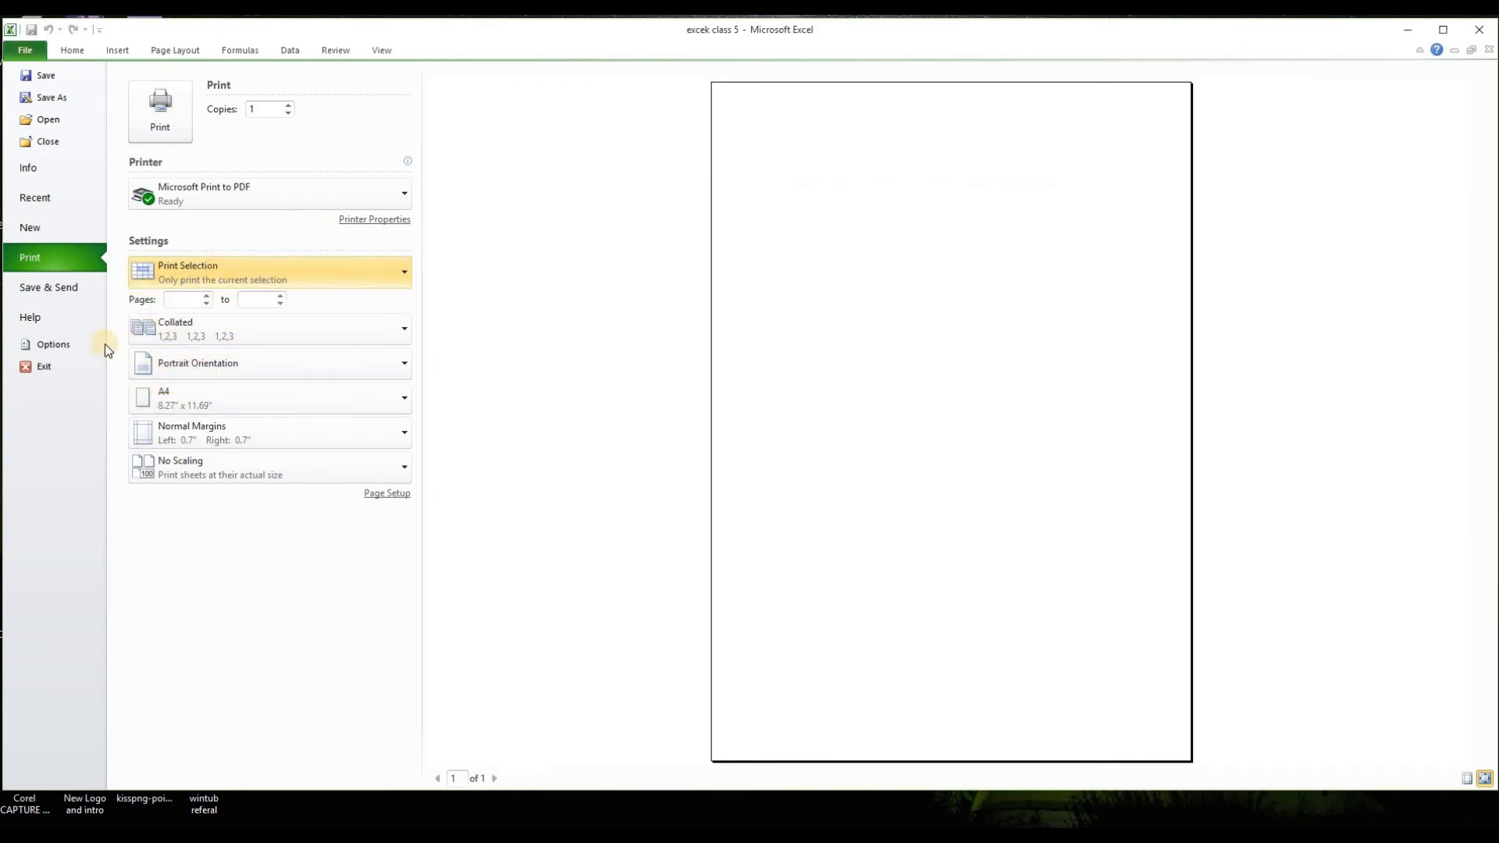
{"action": "left_click", "coordinate": [46, 365]}
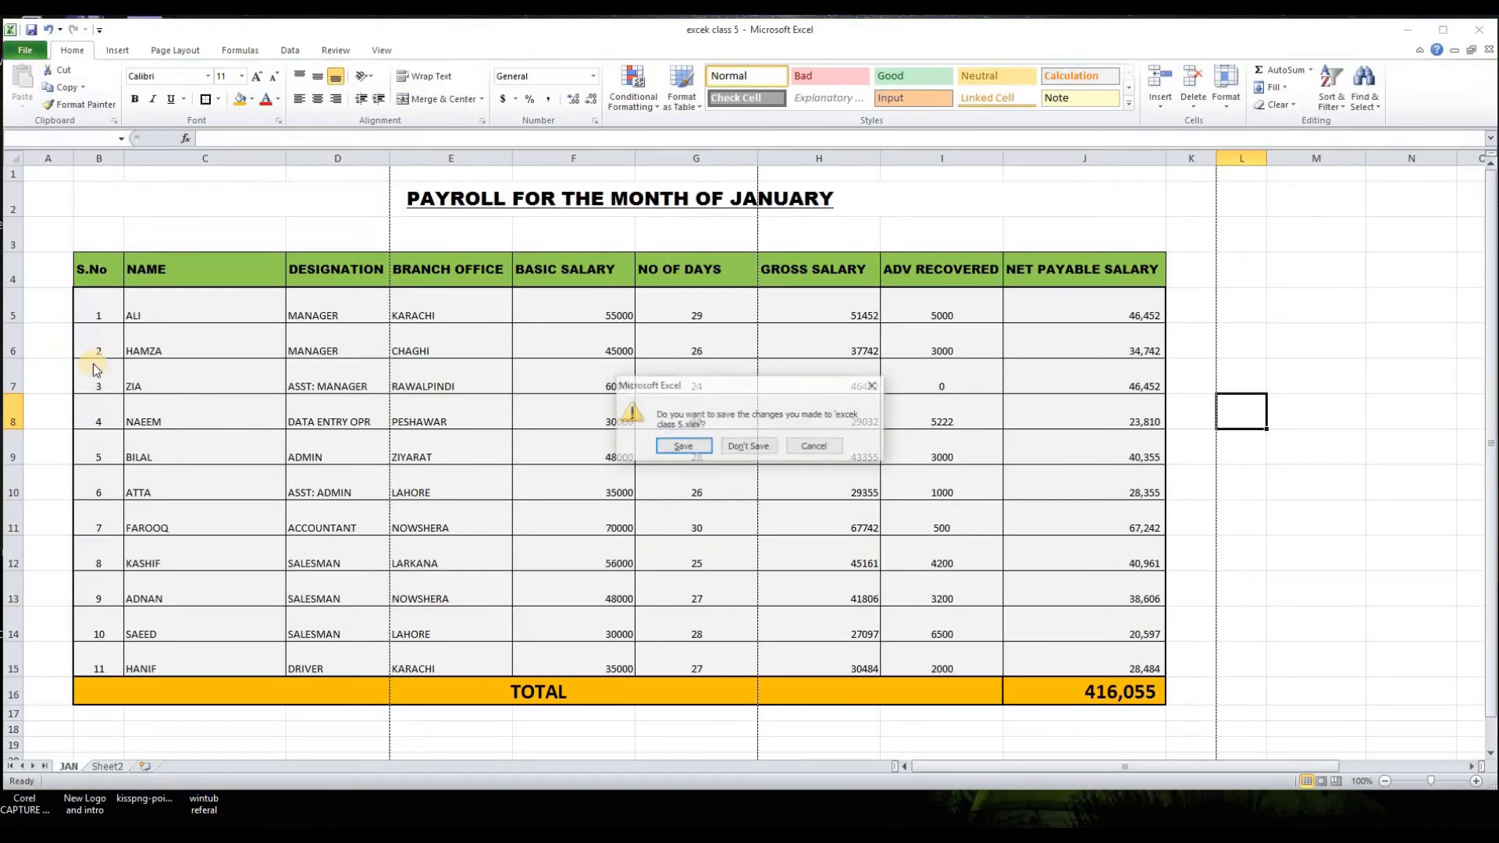
{"action": "left_click", "coordinate": [831, 452]}
{"action": "left_click", "coordinate": [320, 446]}
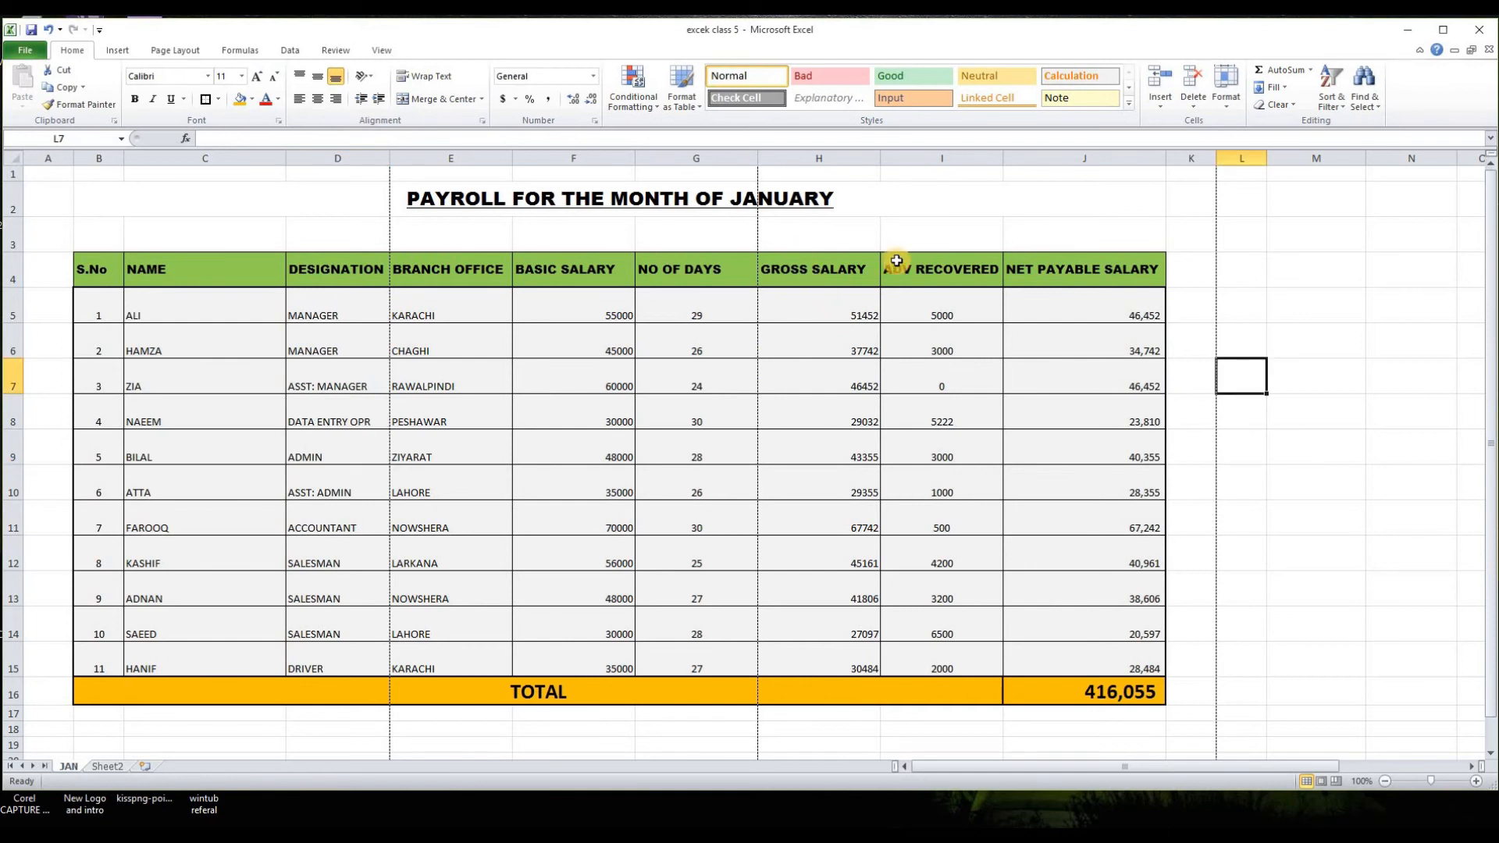
Step: Preview only the ADV RECOVERED and NET PAYABLE SALARY cells I4:J15 as a print selection, and close the workbook without saving
{"action": "mouse_move", "coordinate": [896, 261]}
{"action": "left_mouse_down"}
{"action": "mouse_move", "coordinate": [960, 277]}
{"action": "mouse_move", "coordinate": [1117, 606]}
{"action": "mouse_move", "coordinate": [1097, 691]}
{"action": "mouse_move", "coordinate": [1110, 671]}
{"action": "left_mouse_up"}
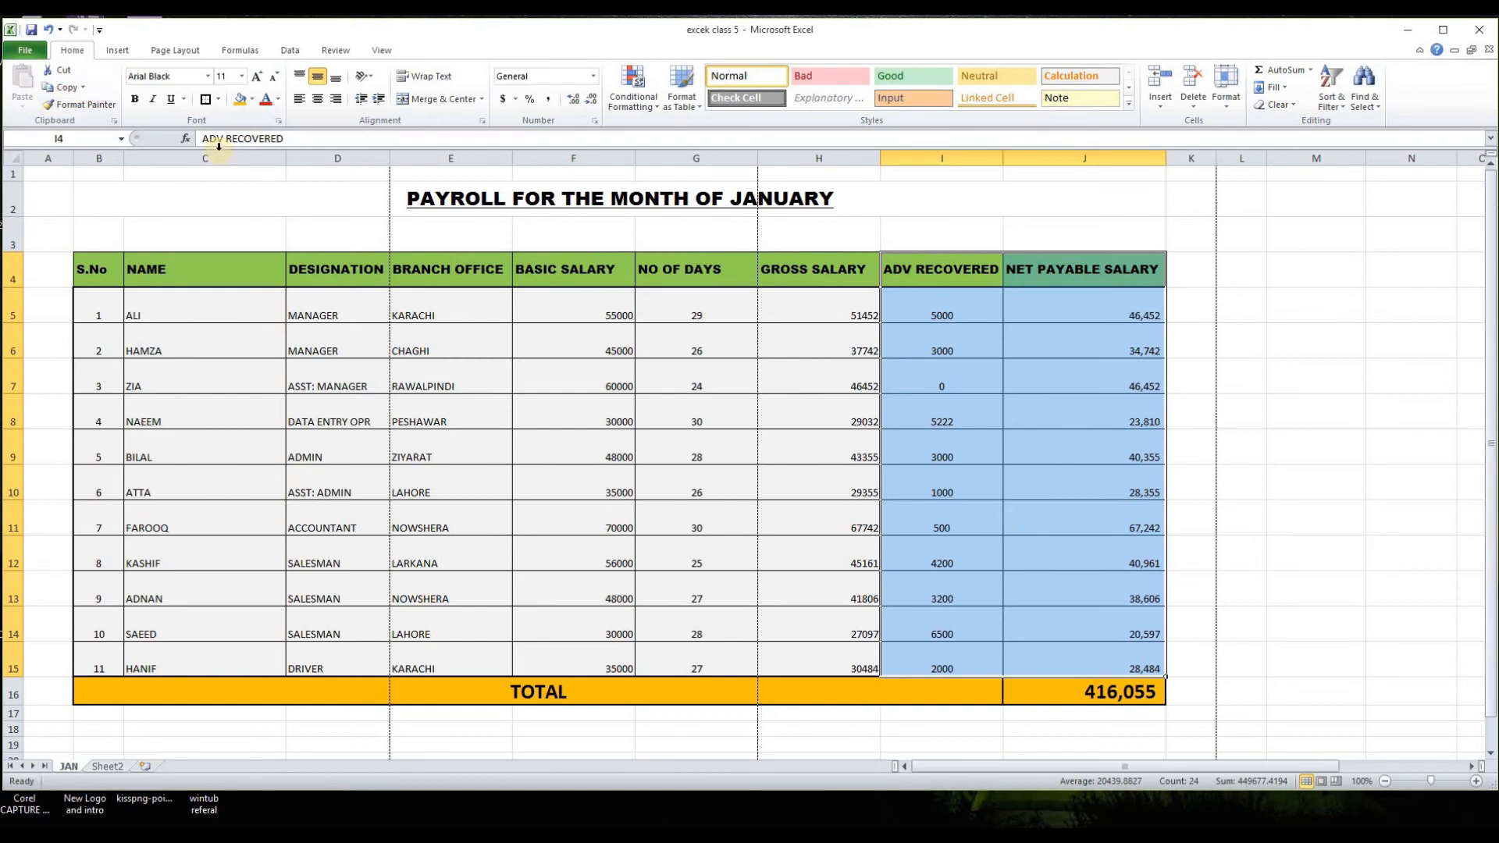
{"action": "left_click", "coordinate": [35, 53]}
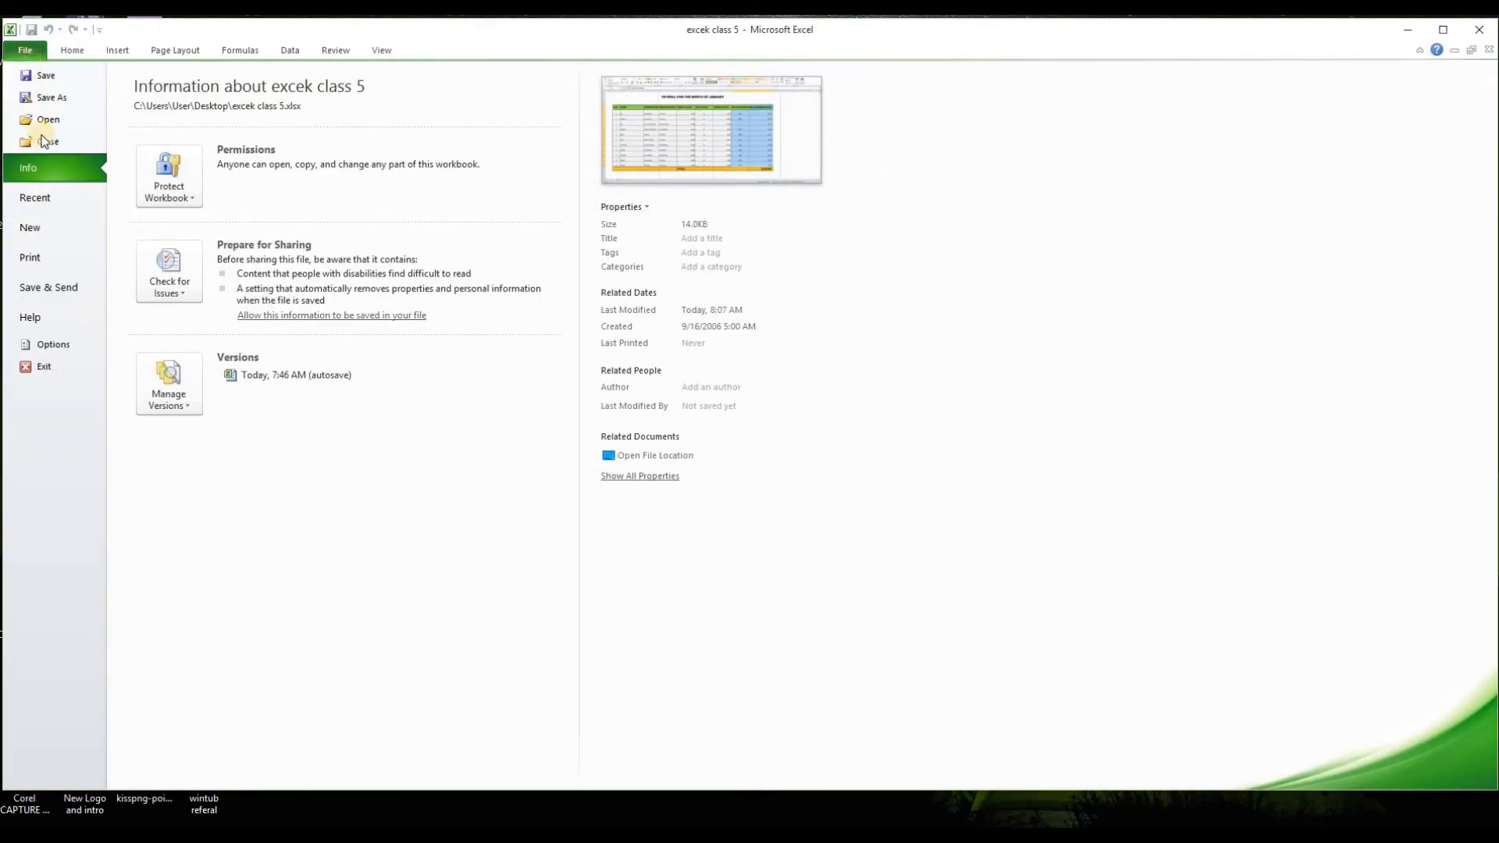
{"action": "left_click", "coordinate": [57, 259]}
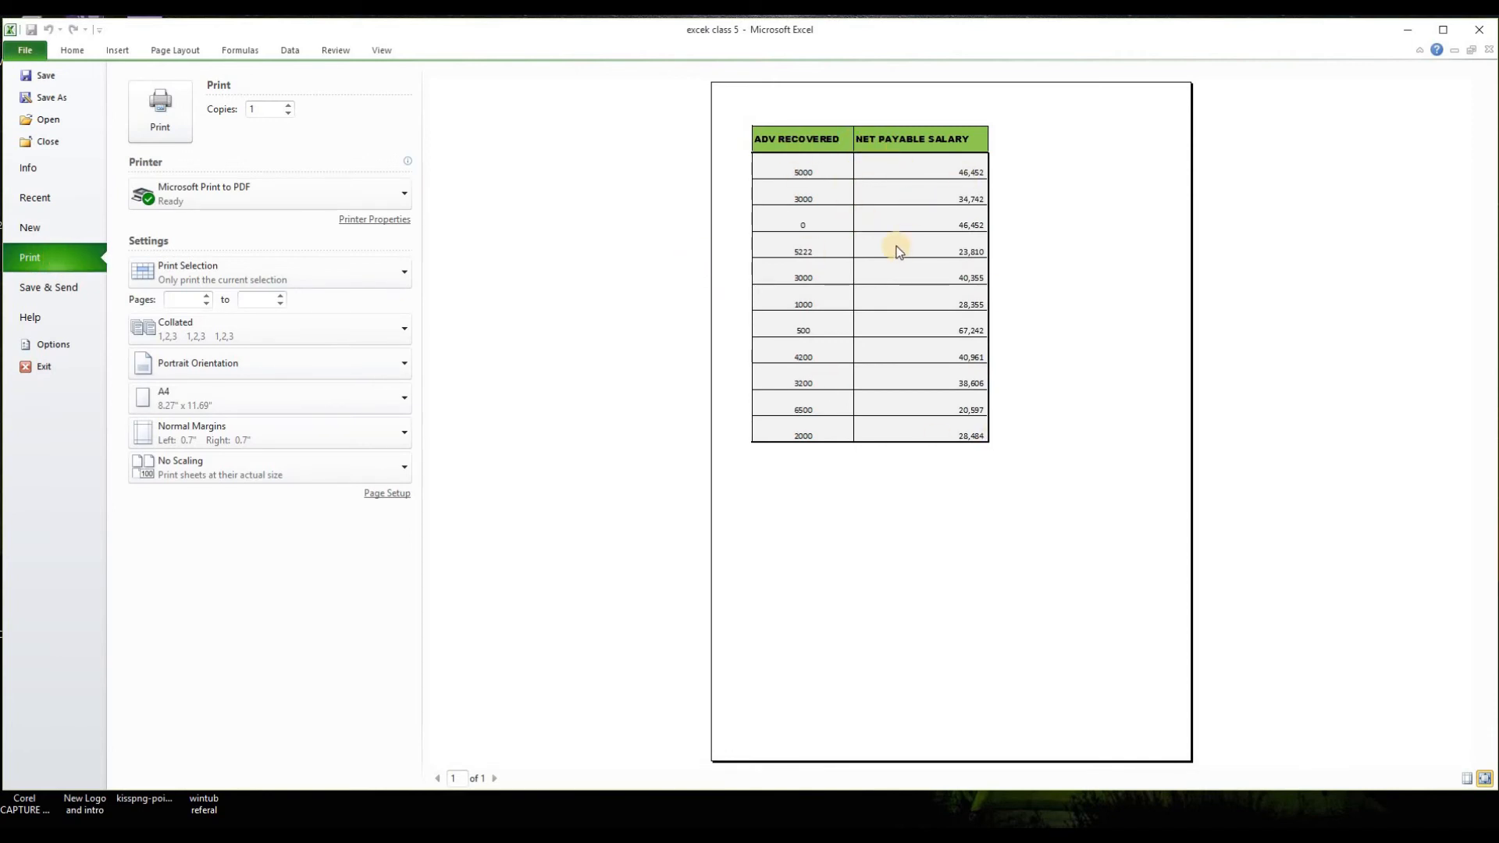
{"action": "left_click", "coordinate": [391, 282]}
{"action": "left_click", "coordinate": [269, 380]}
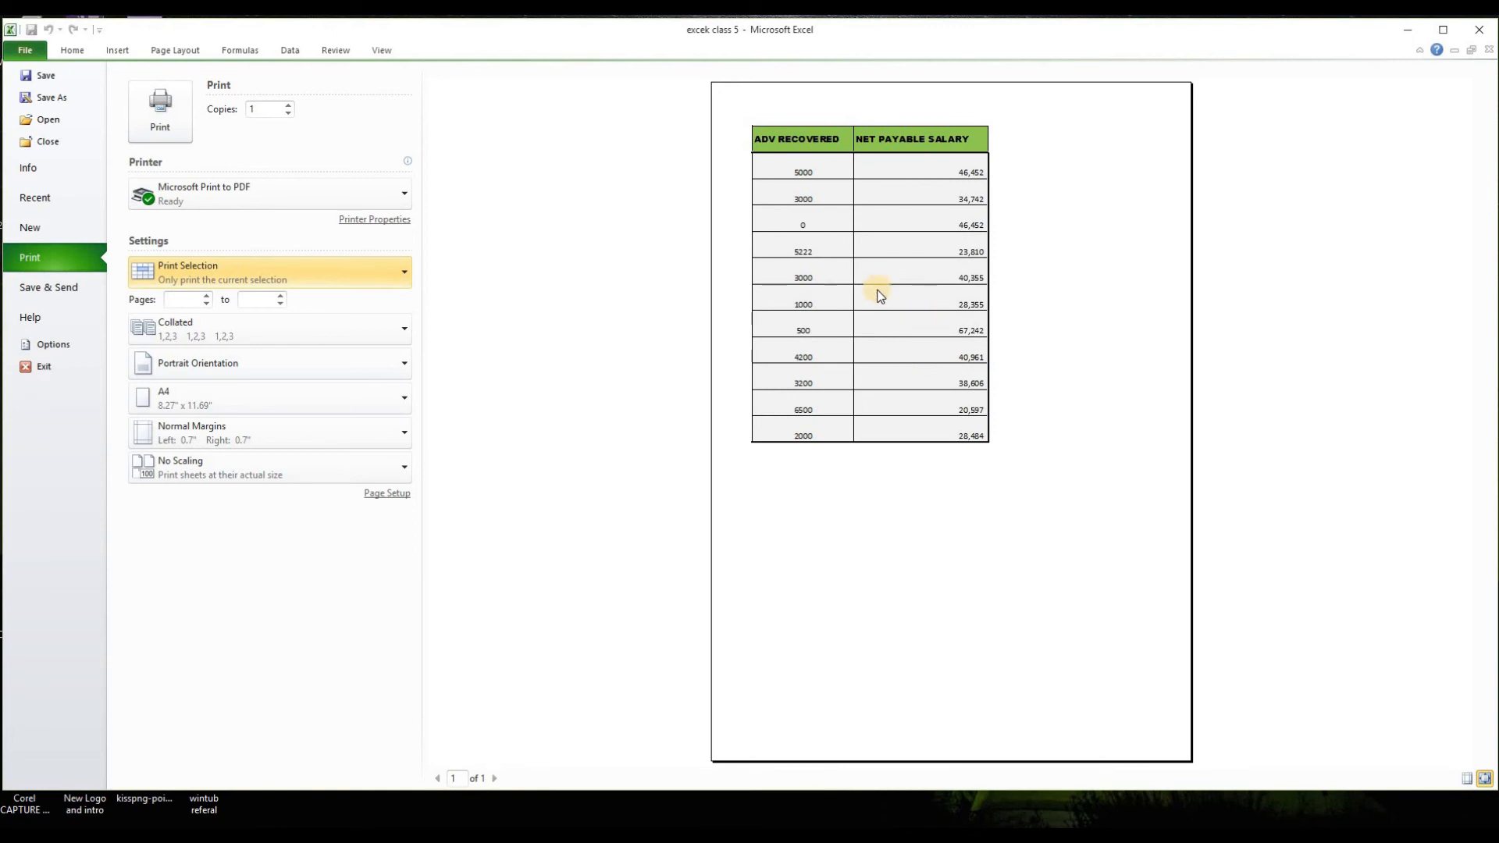
{"action": "left_click", "coordinate": [45, 366]}
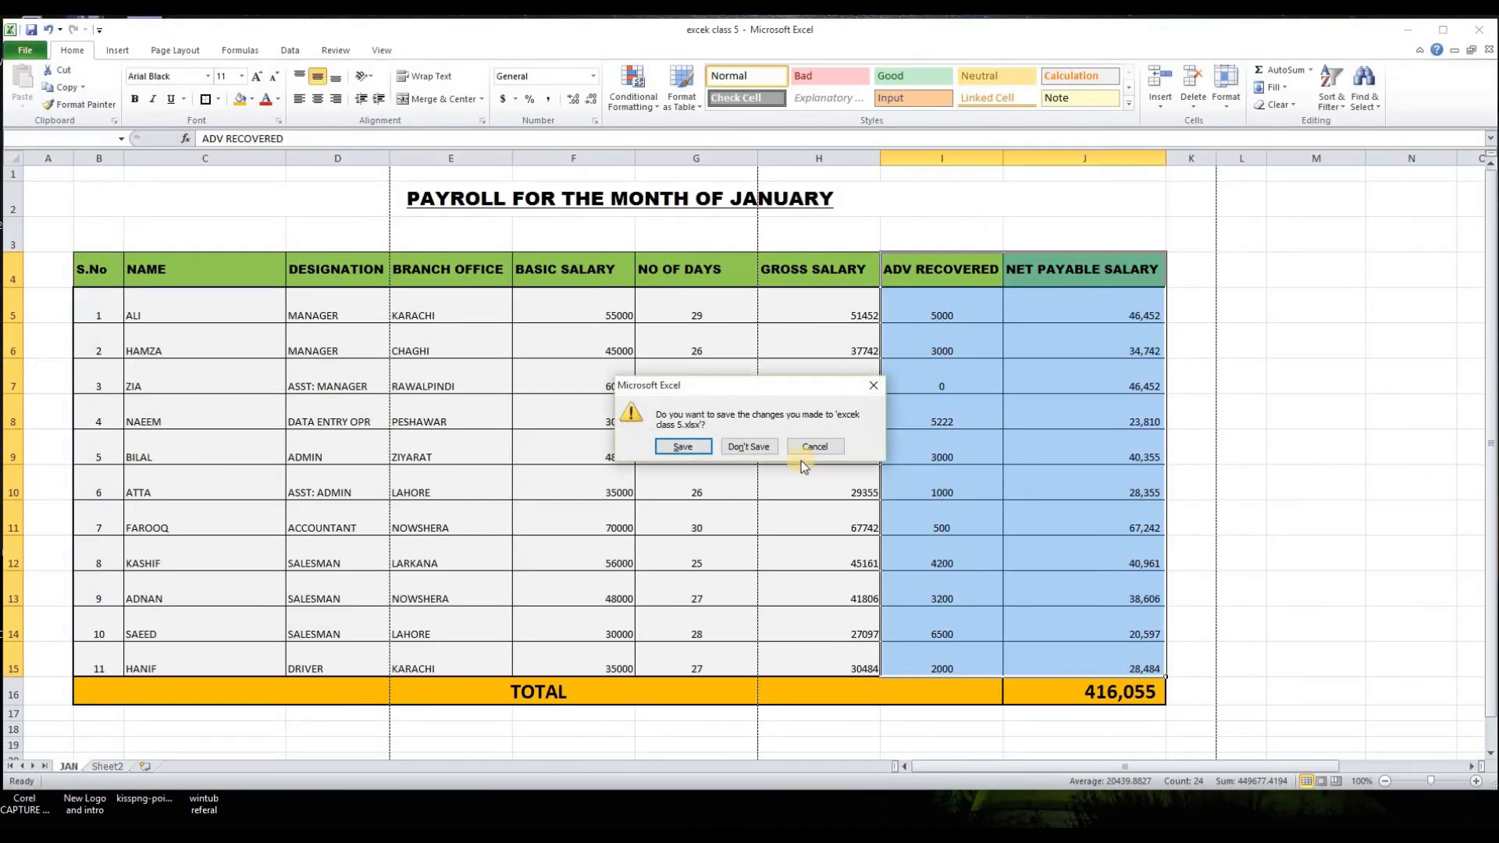
{"action": "left_click", "coordinate": [753, 447]}
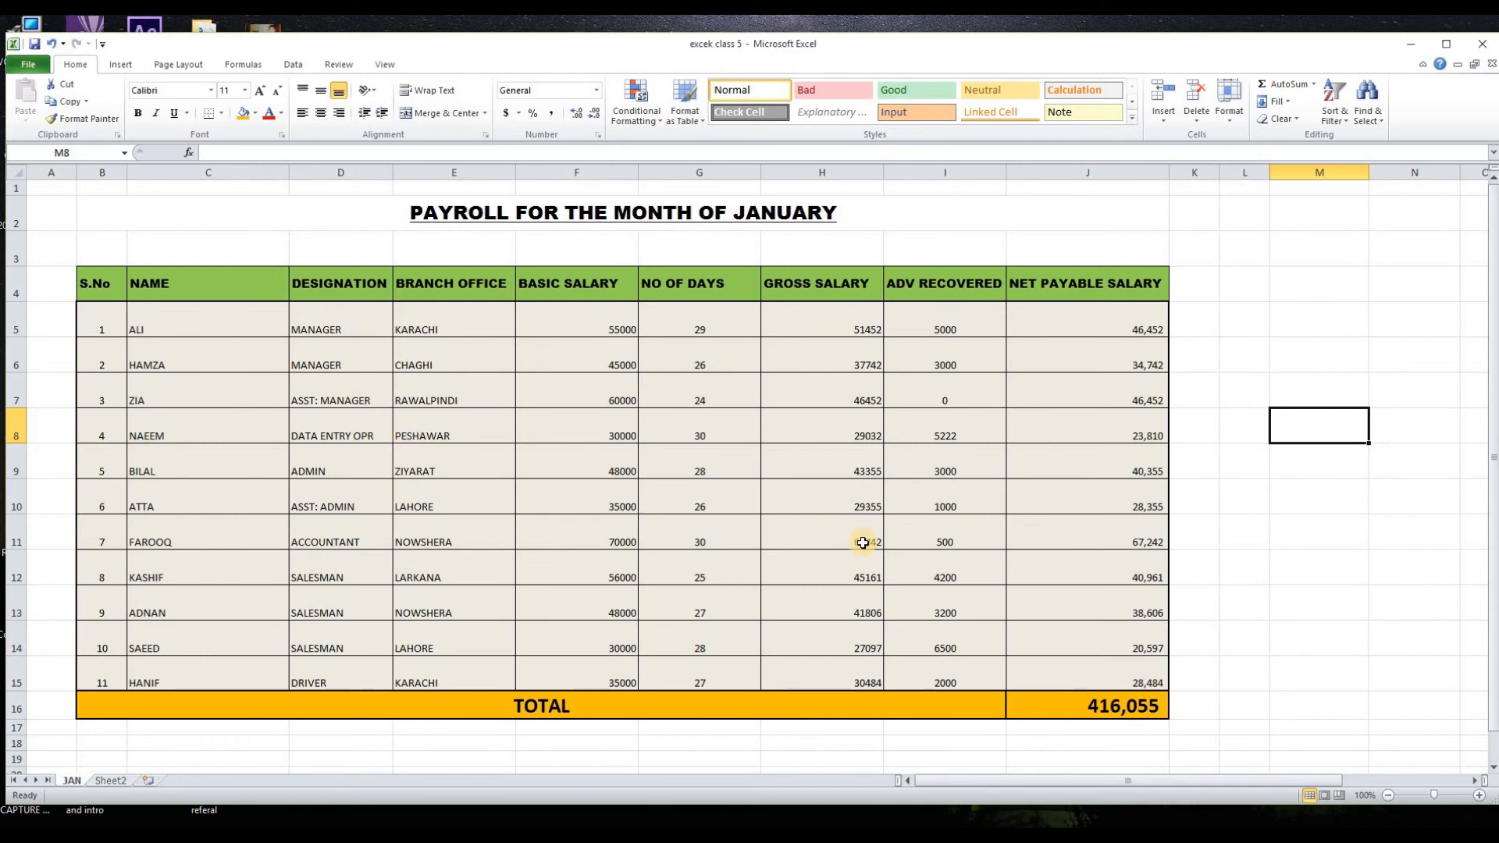
Step: Set the payroll printout to landscape orientation in the print settings
{"action": "left_click", "coordinate": [21, 71]}
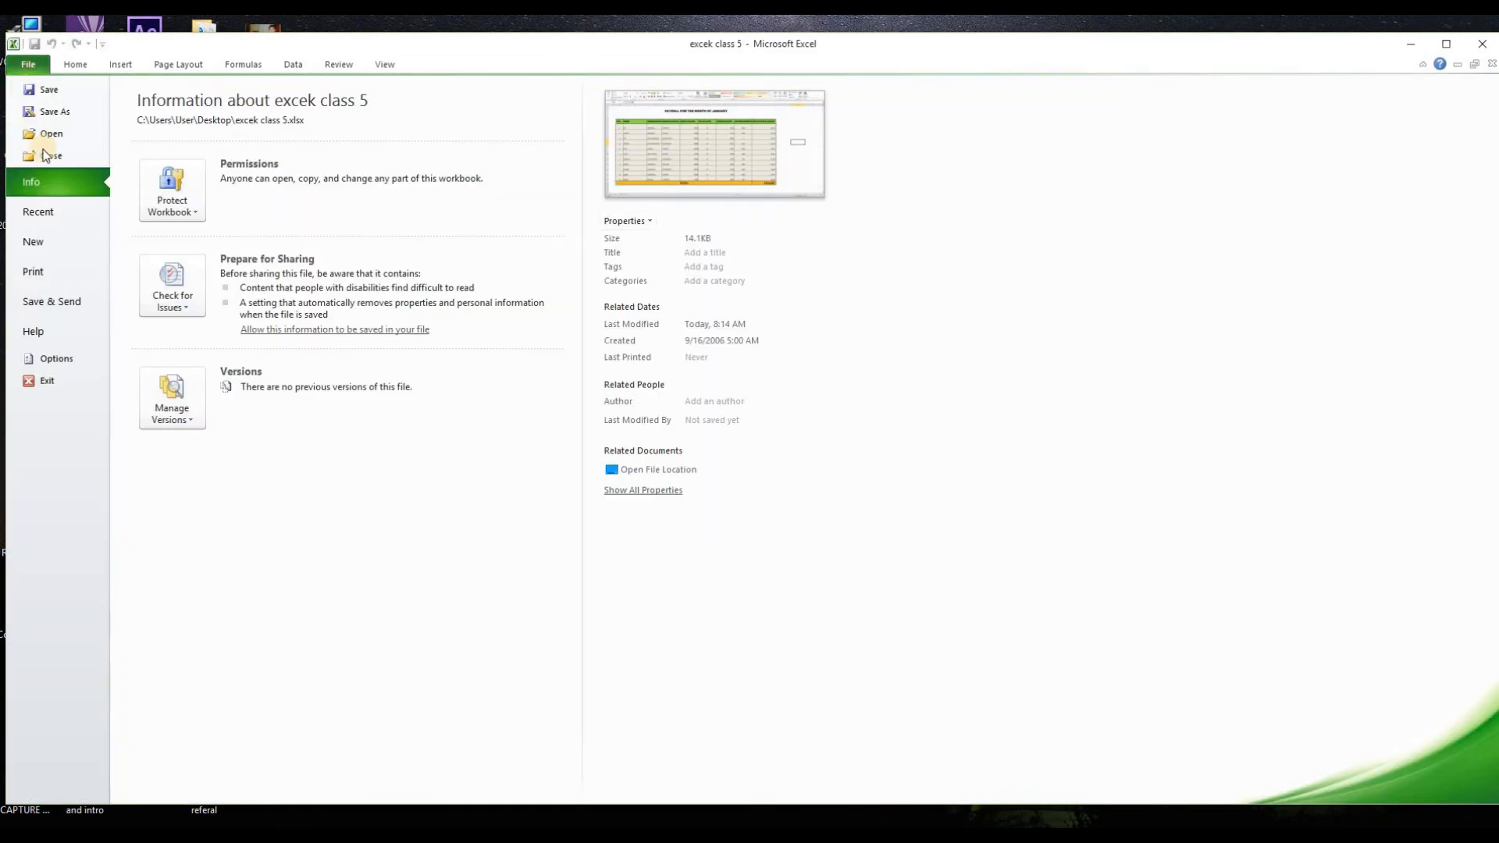
{"action": "left_click", "coordinate": [56, 269]}
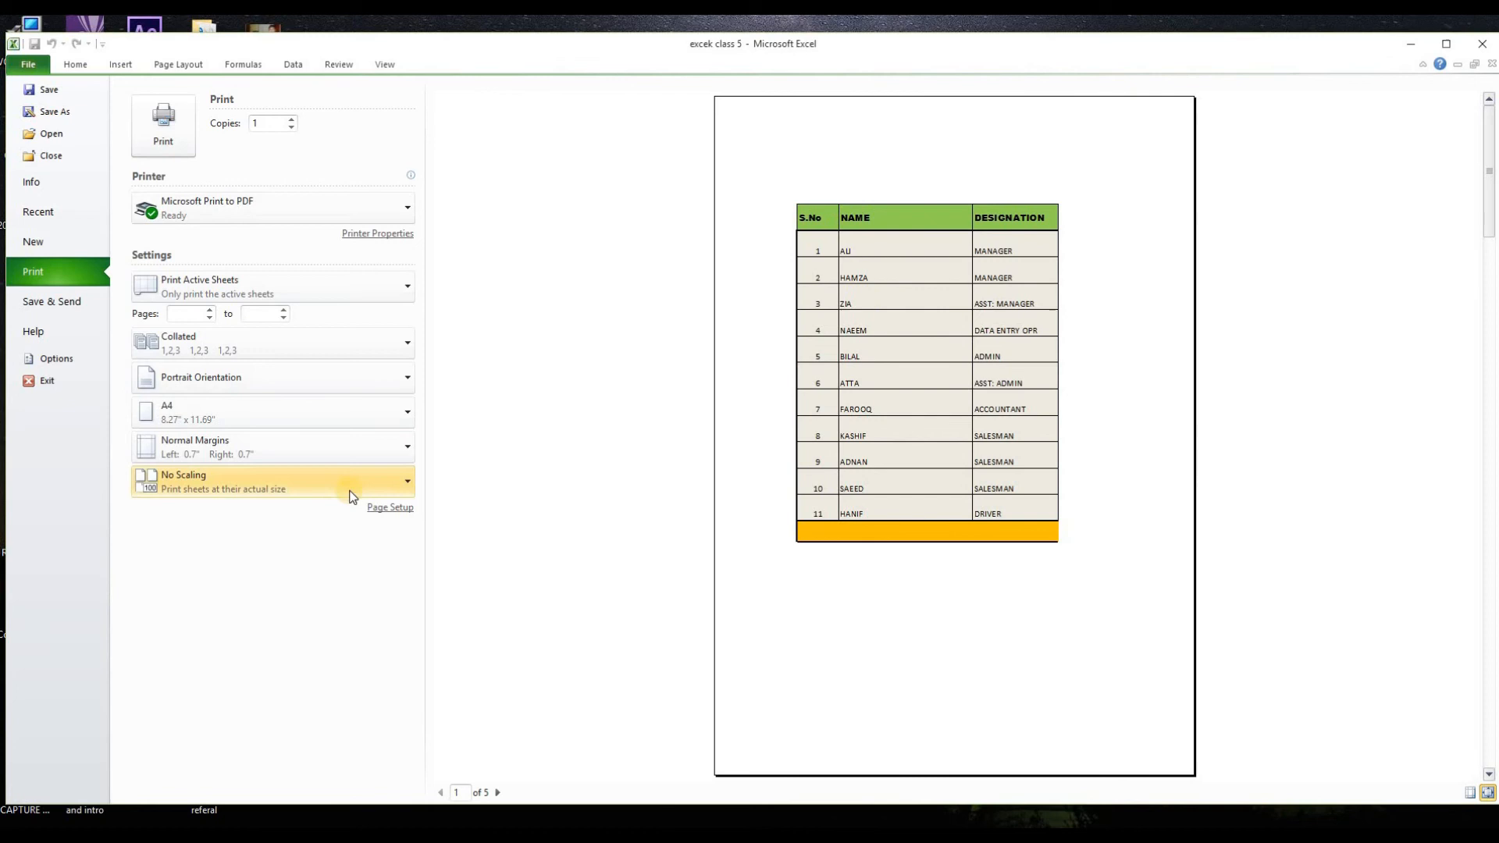
{"action": "left_click", "coordinate": [337, 382]}
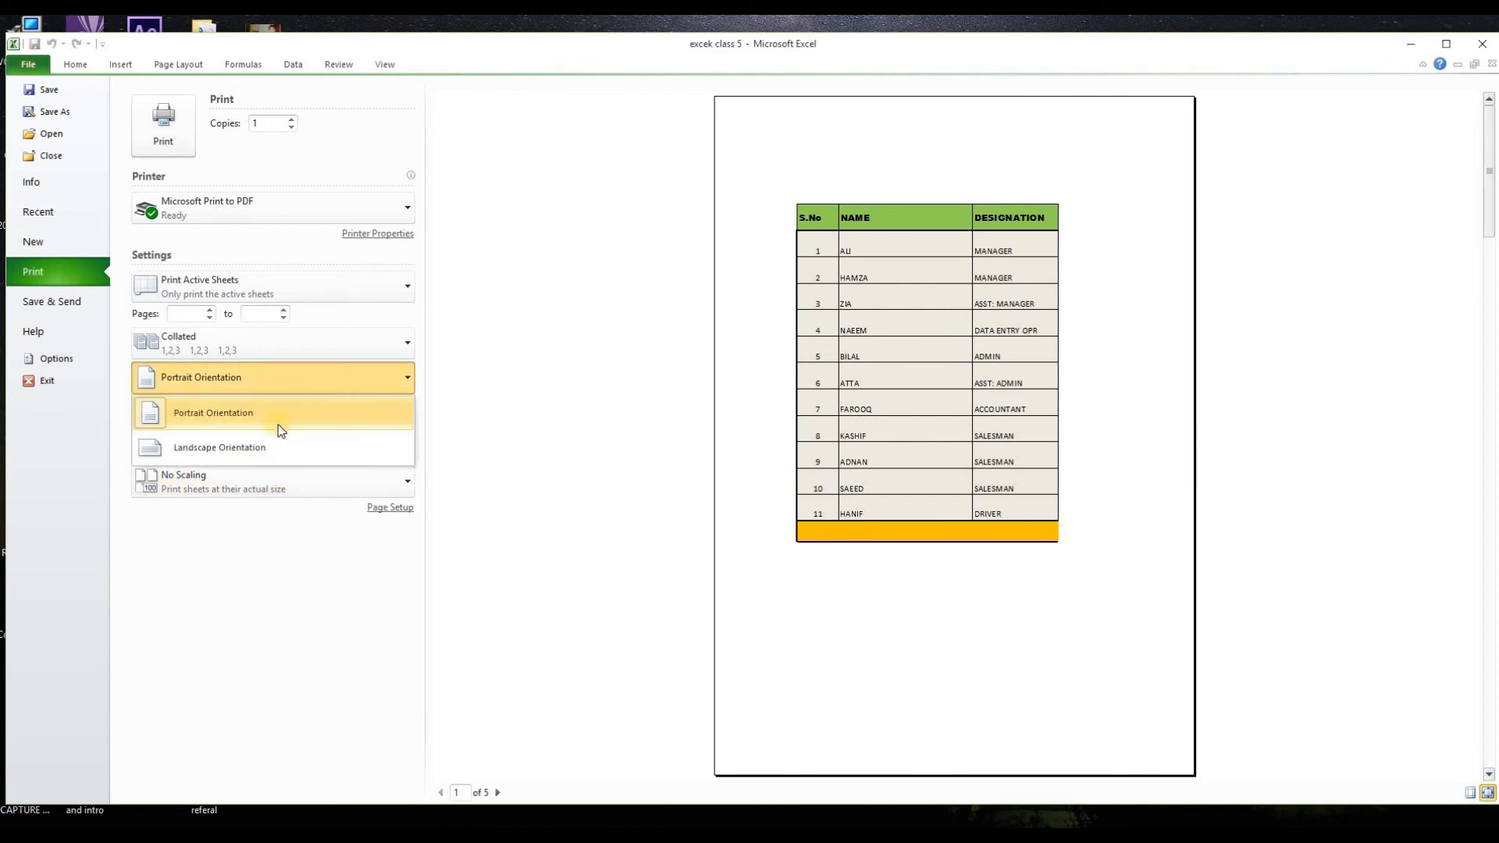
{"action": "left_click", "coordinate": [269, 448]}
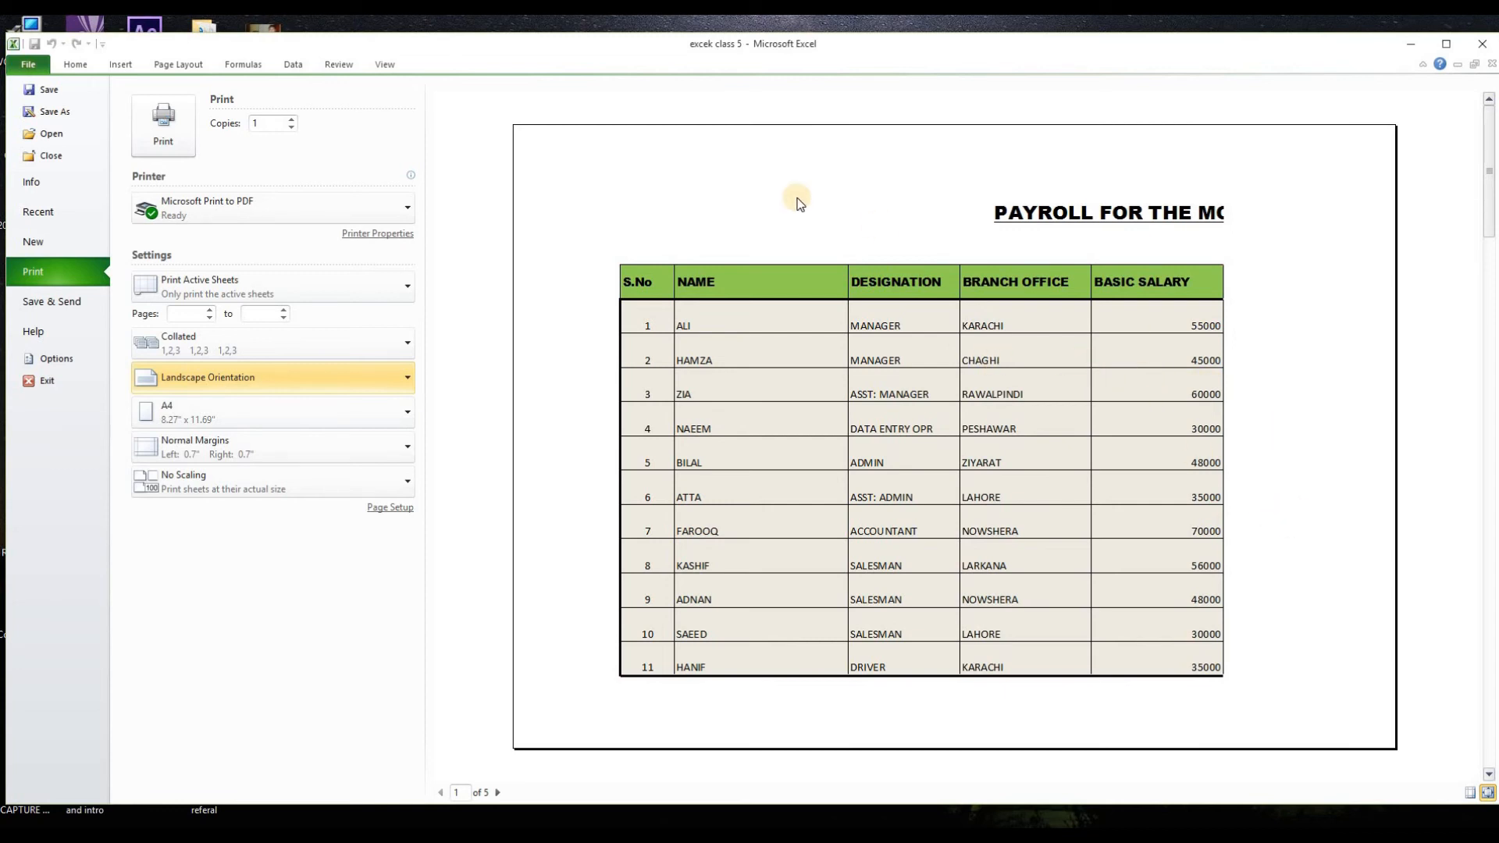
Step: Show the margin guides in the print preview and reduce the left margin to 0.2 inches and the right margin to 0.14 inches
{"action": "left_click", "coordinate": [1469, 792]}
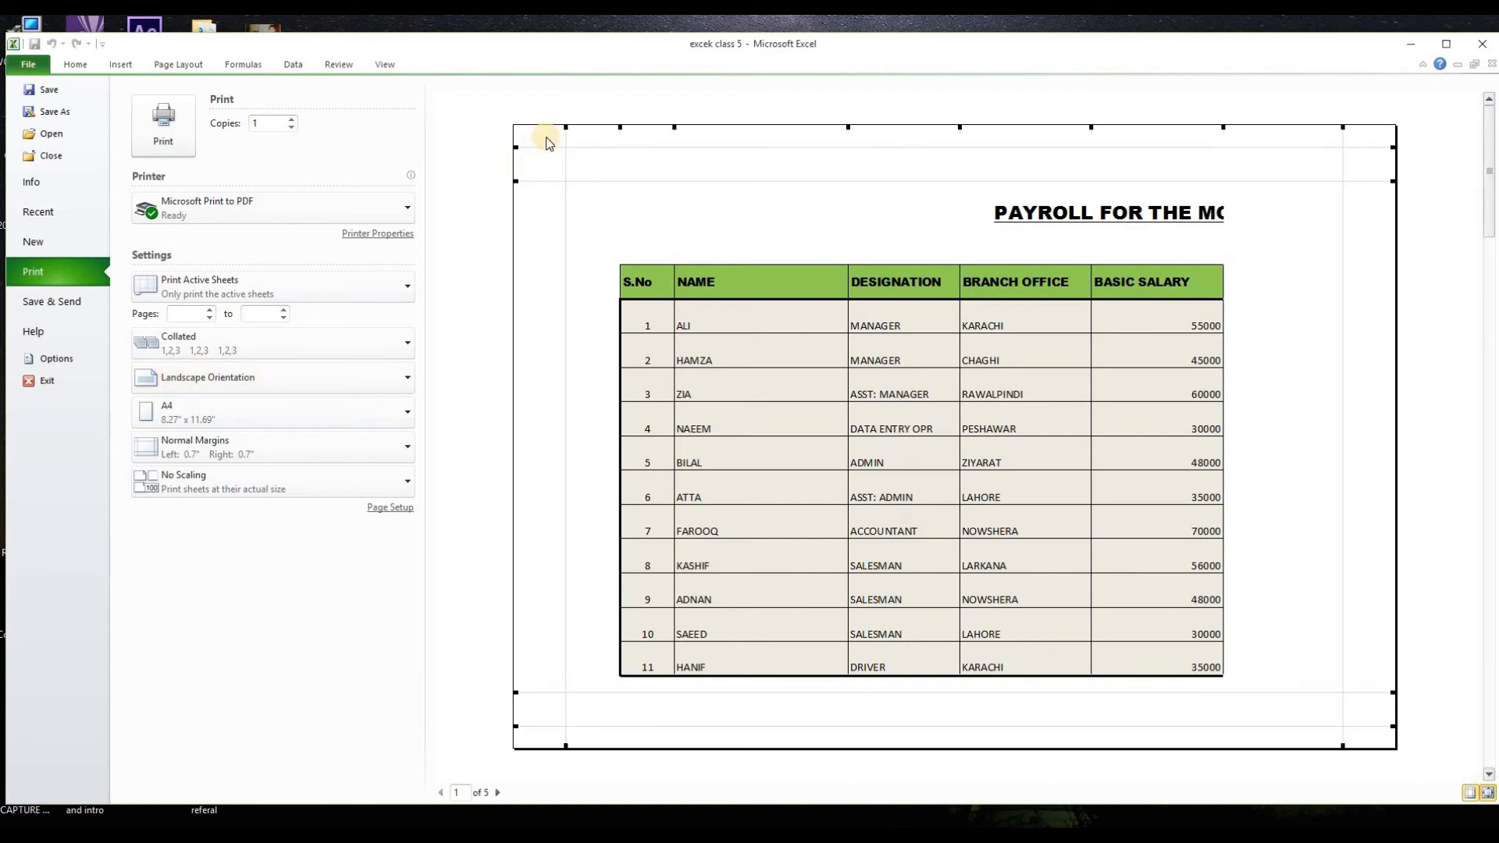
{"action": "left_click_drag", "start_coordinate": [563, 127], "coordinate": [526, 142]}
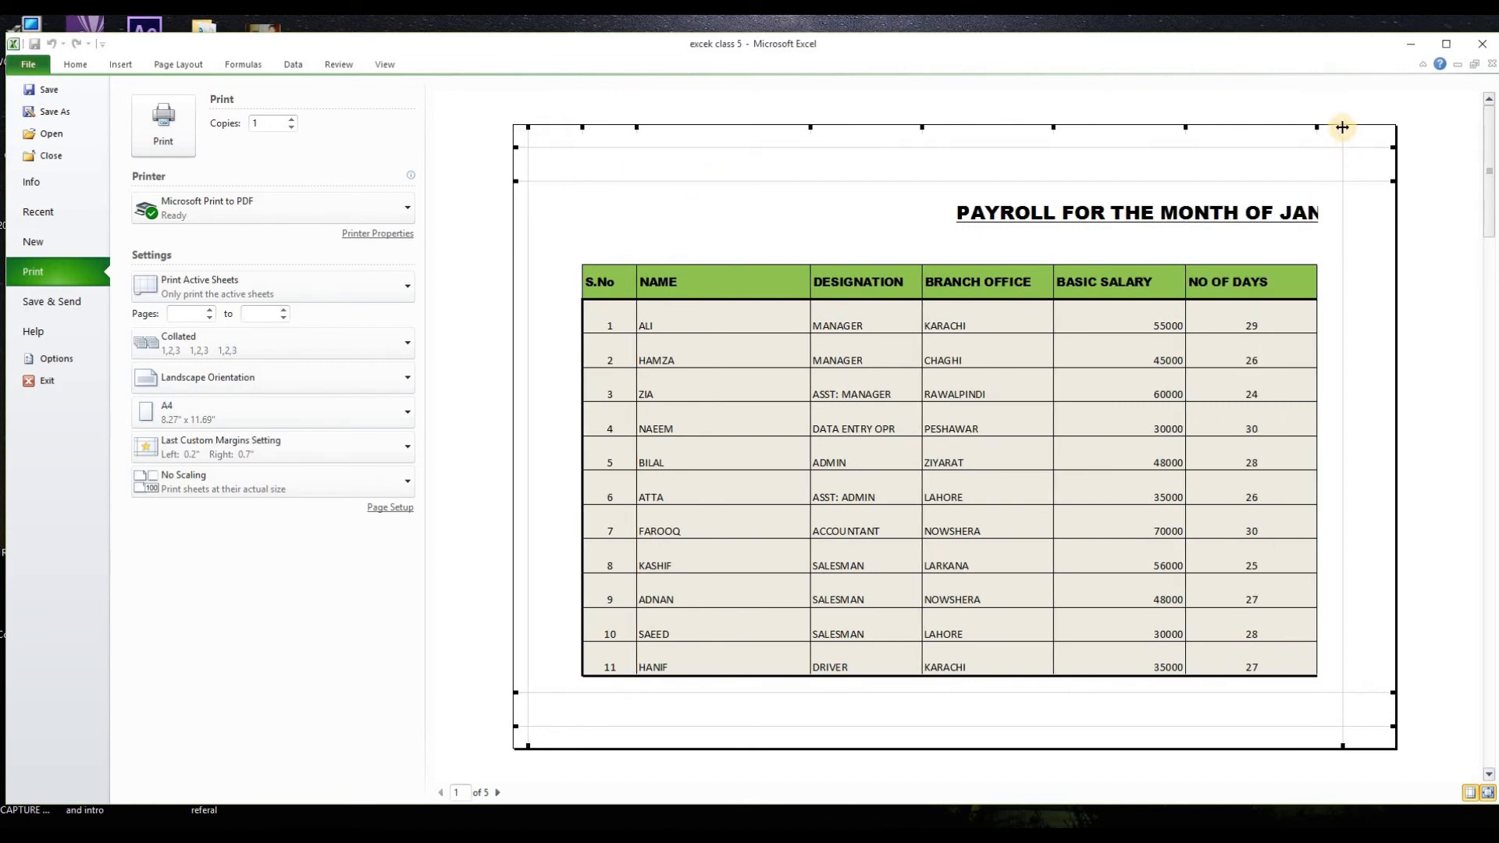
{"action": "left_click_drag", "start_coordinate": [1344, 127], "coordinate": [1385, 131]}
Step: Narrow column A and the NAME, BRANCH OFFICE, BASIC SALARY, NO OF DAYS and GROSS SALARY columns in the print preview
{"action": "left_click_drag", "start_coordinate": [810, 125], "coordinate": [724, 126]}
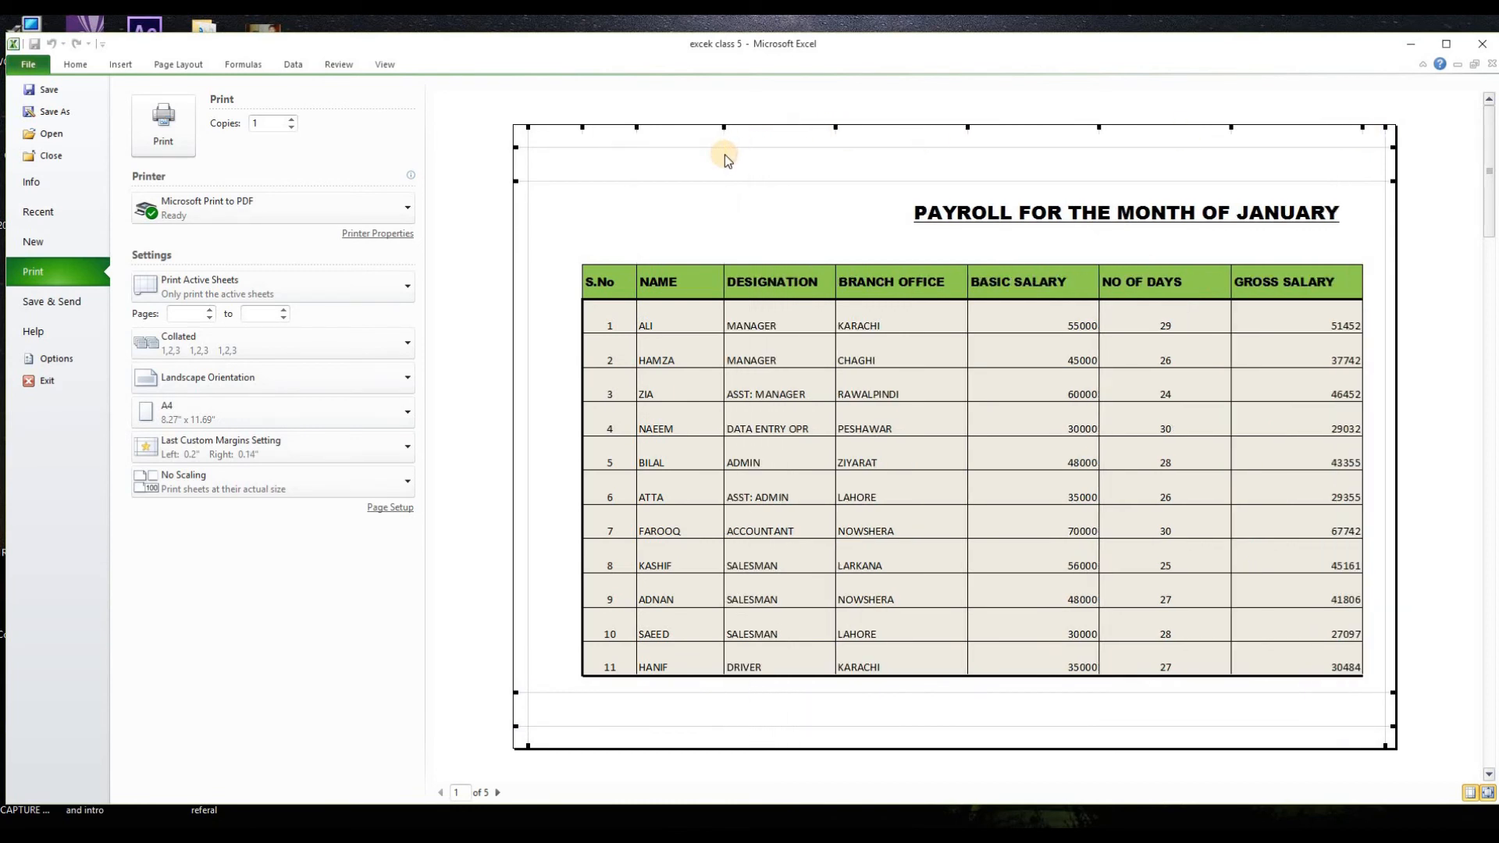
{"action": "left_click_drag", "start_coordinate": [578, 127], "coordinate": [544, 138]}
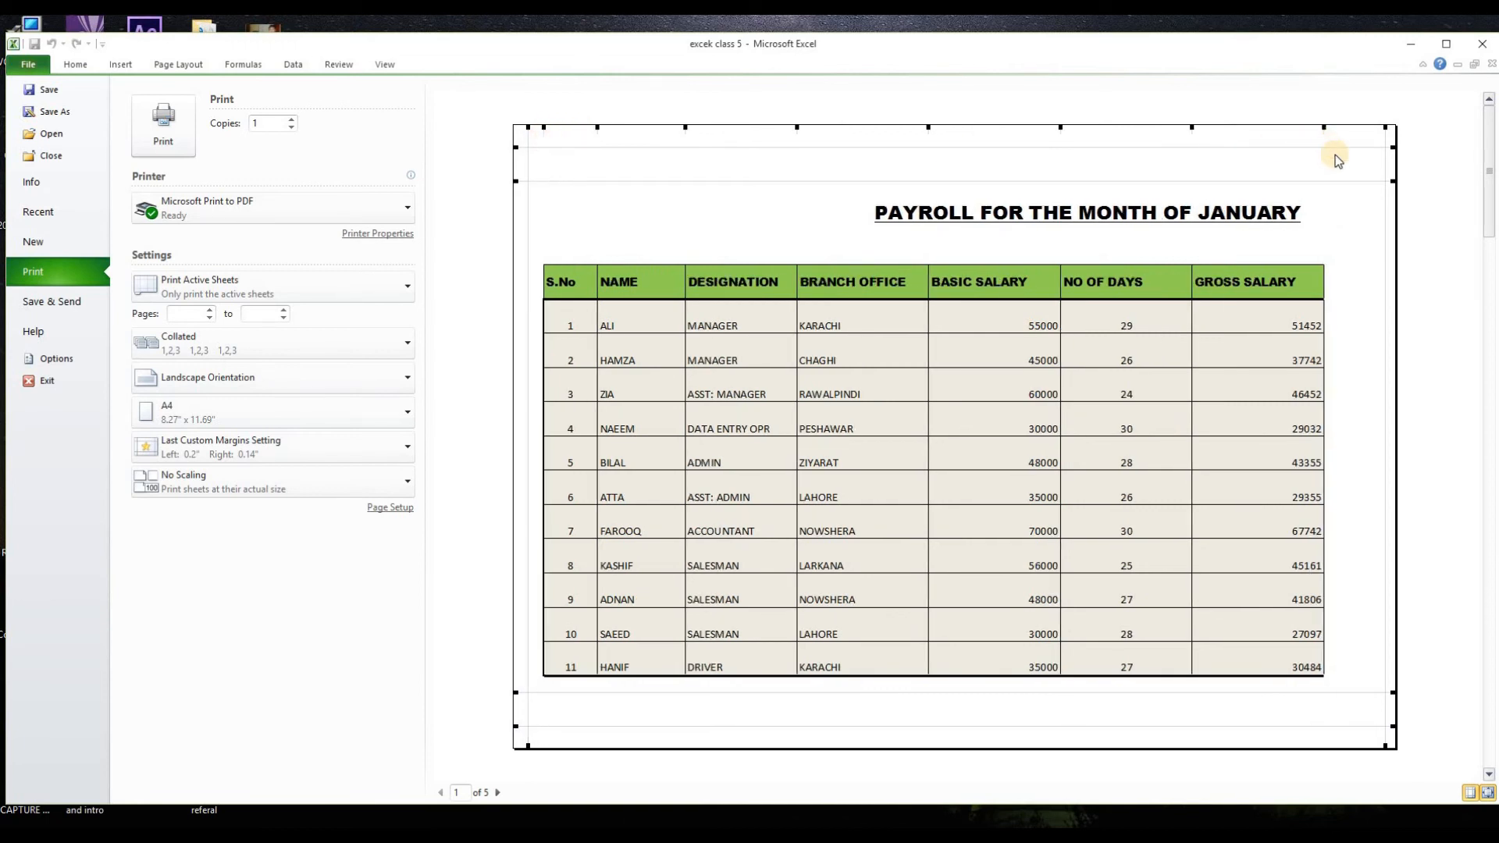
{"action": "left_click_drag", "start_coordinate": [928, 127], "coordinate": [916, 127]}
{"action": "left_click_drag", "start_coordinate": [1050, 127], "coordinate": [1021, 127]}
{"action": "left_click_drag", "start_coordinate": [1153, 126], "coordinate": [1124, 128]}
{"action": "left_click_drag", "start_coordinate": [1254, 127], "coordinate": [1234, 139]}
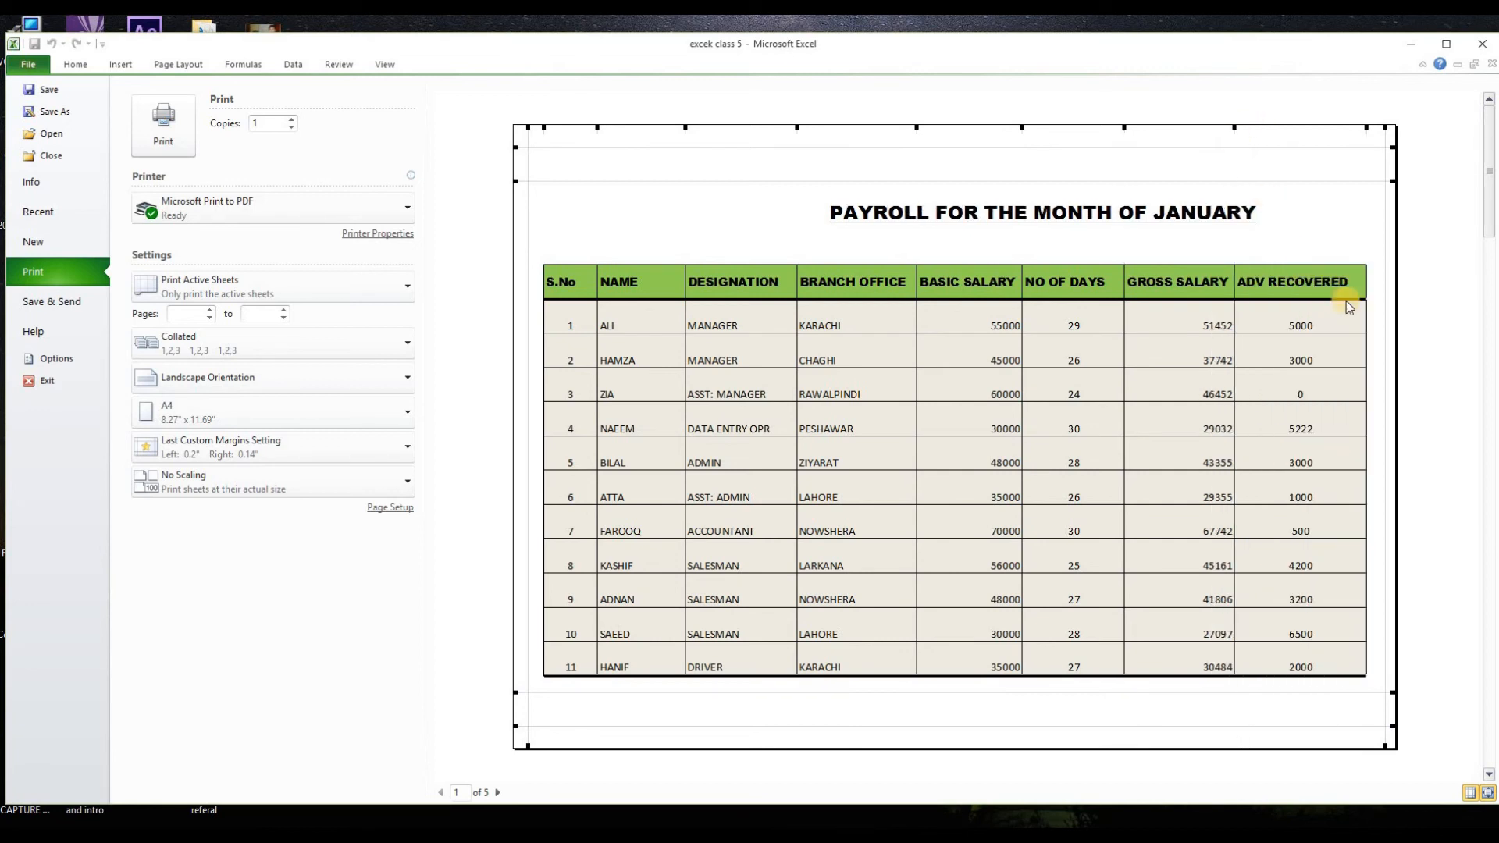
Step: Narrow the S.No, BASIC SALARY and BRANCH OFFICE columns and reduce the left margin to 0.03 inches and the right to 0.06 inches
{"action": "left_click_drag", "start_coordinate": [597, 126], "coordinate": [583, 126]}
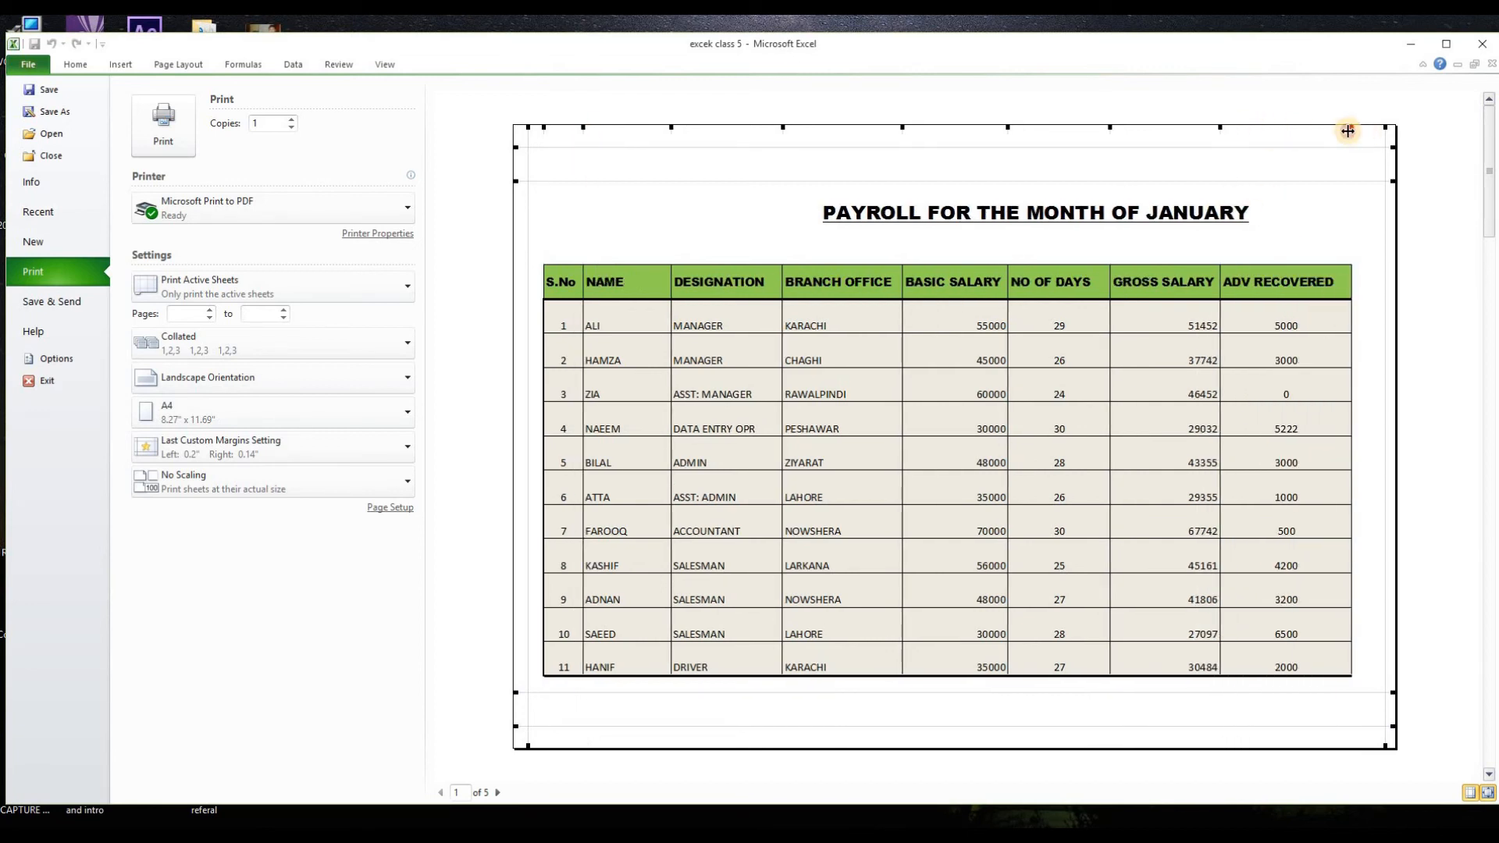
{"action": "left_click_drag", "start_coordinate": [1007, 127], "coordinate": [1001, 127]}
{"action": "left_click_drag", "start_coordinate": [902, 127], "coordinate": [895, 127]}
{"action": "left_click_drag", "start_coordinate": [528, 127], "coordinate": [515, 132]}
{"action": "left_click_drag", "start_coordinate": [1386, 126], "coordinate": [1393, 127]}
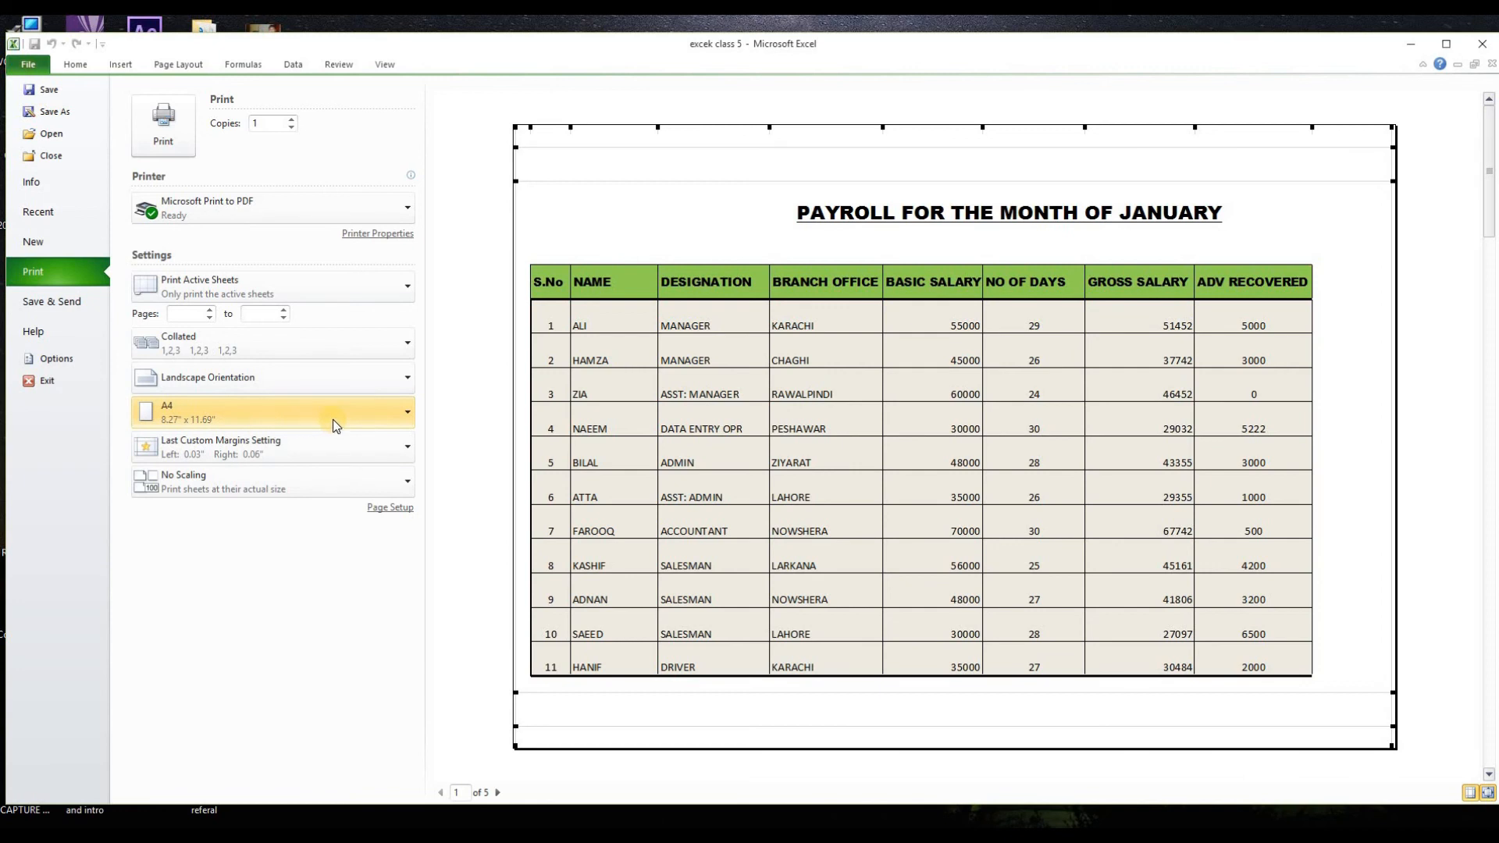
Step: Try the Letter paper size for the printout and return to A4
{"action": "left_click", "coordinate": [400, 418]}
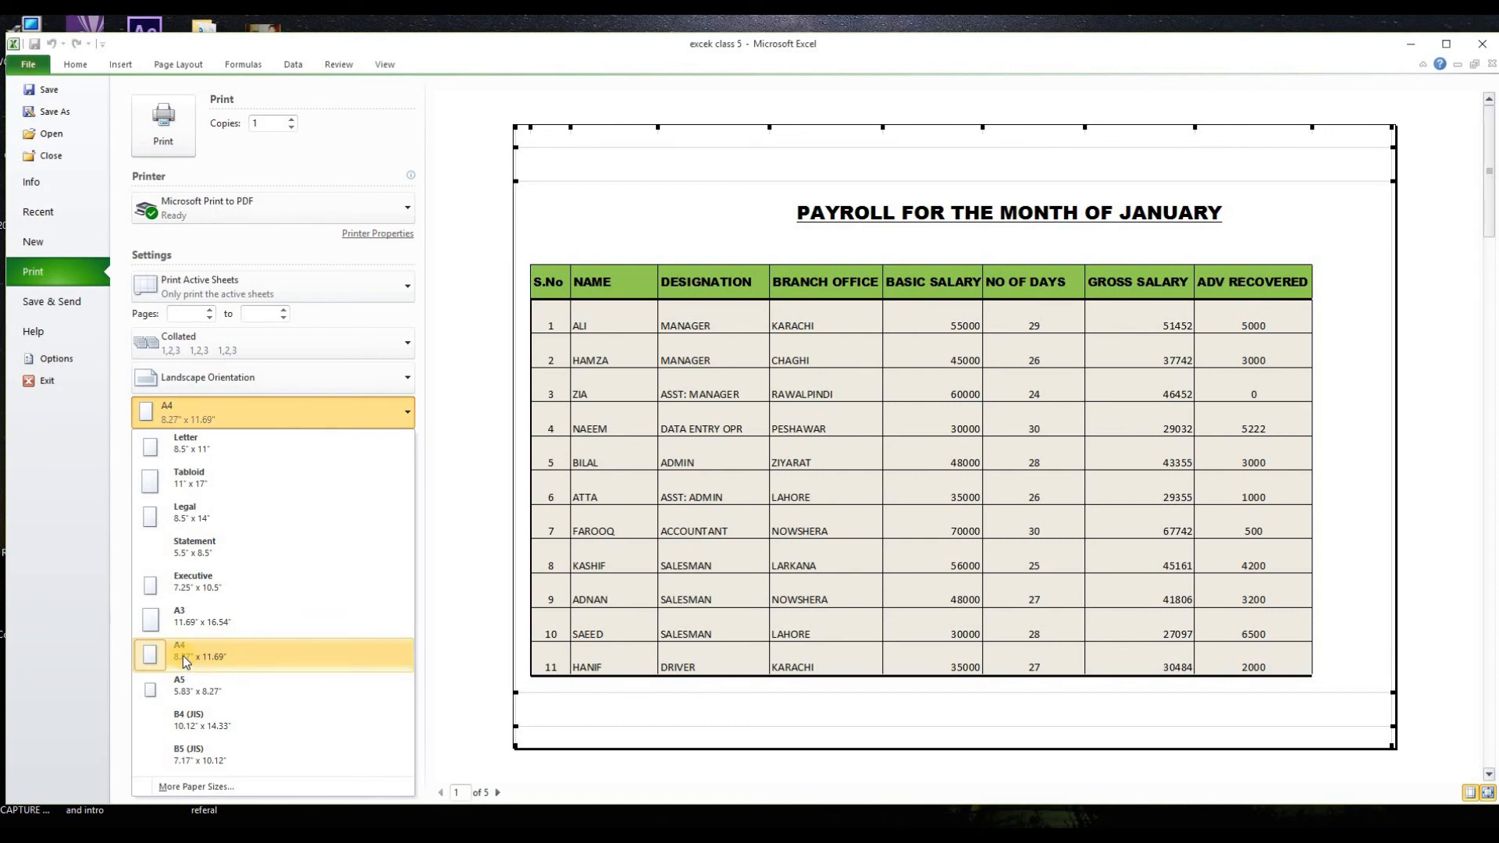
{"action": "left_click", "coordinate": [206, 448]}
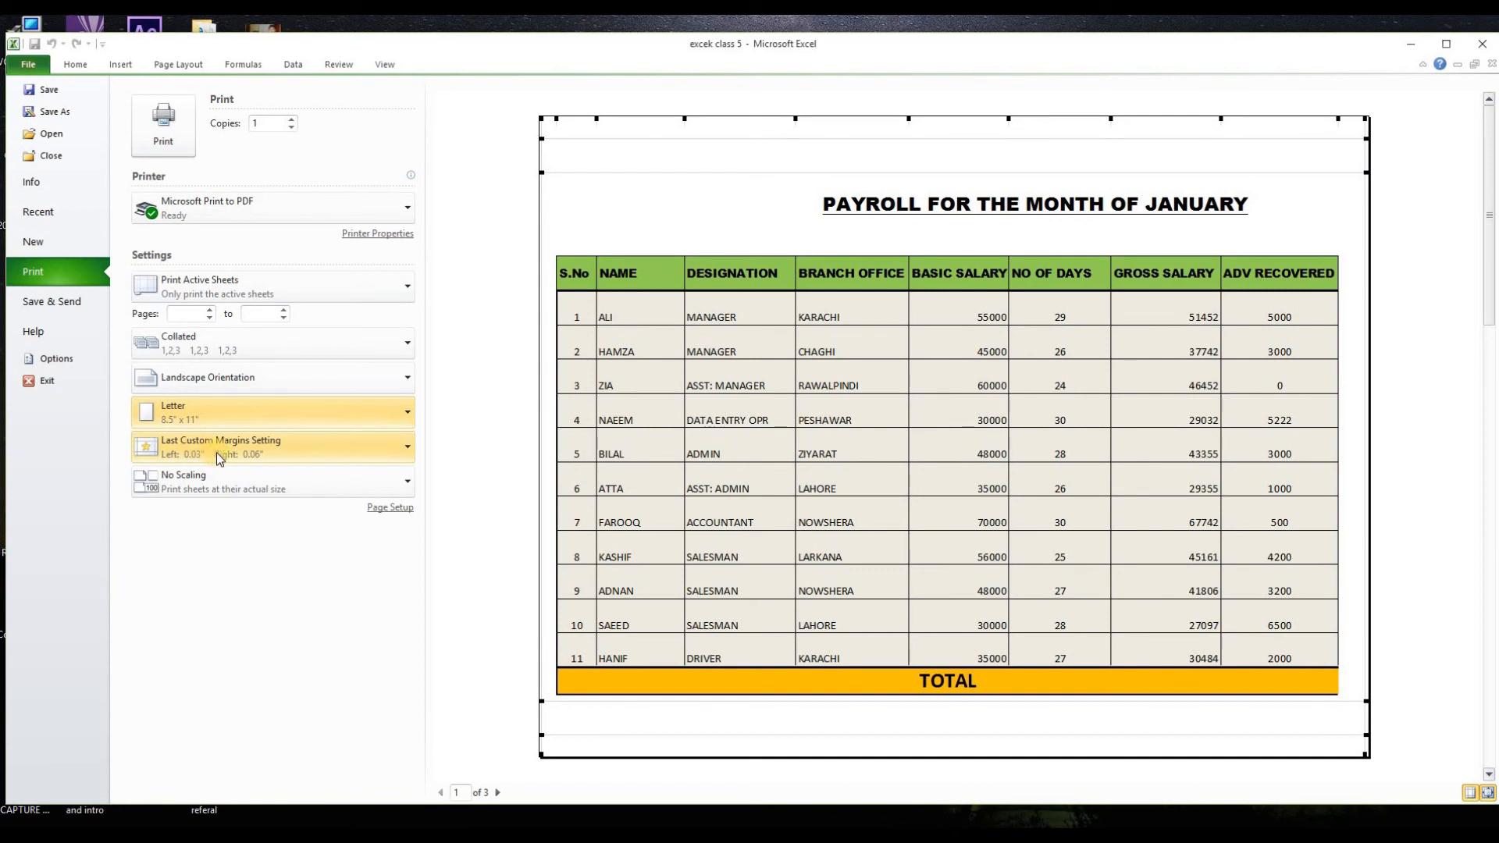
{"action": "left_click", "coordinate": [289, 406]}
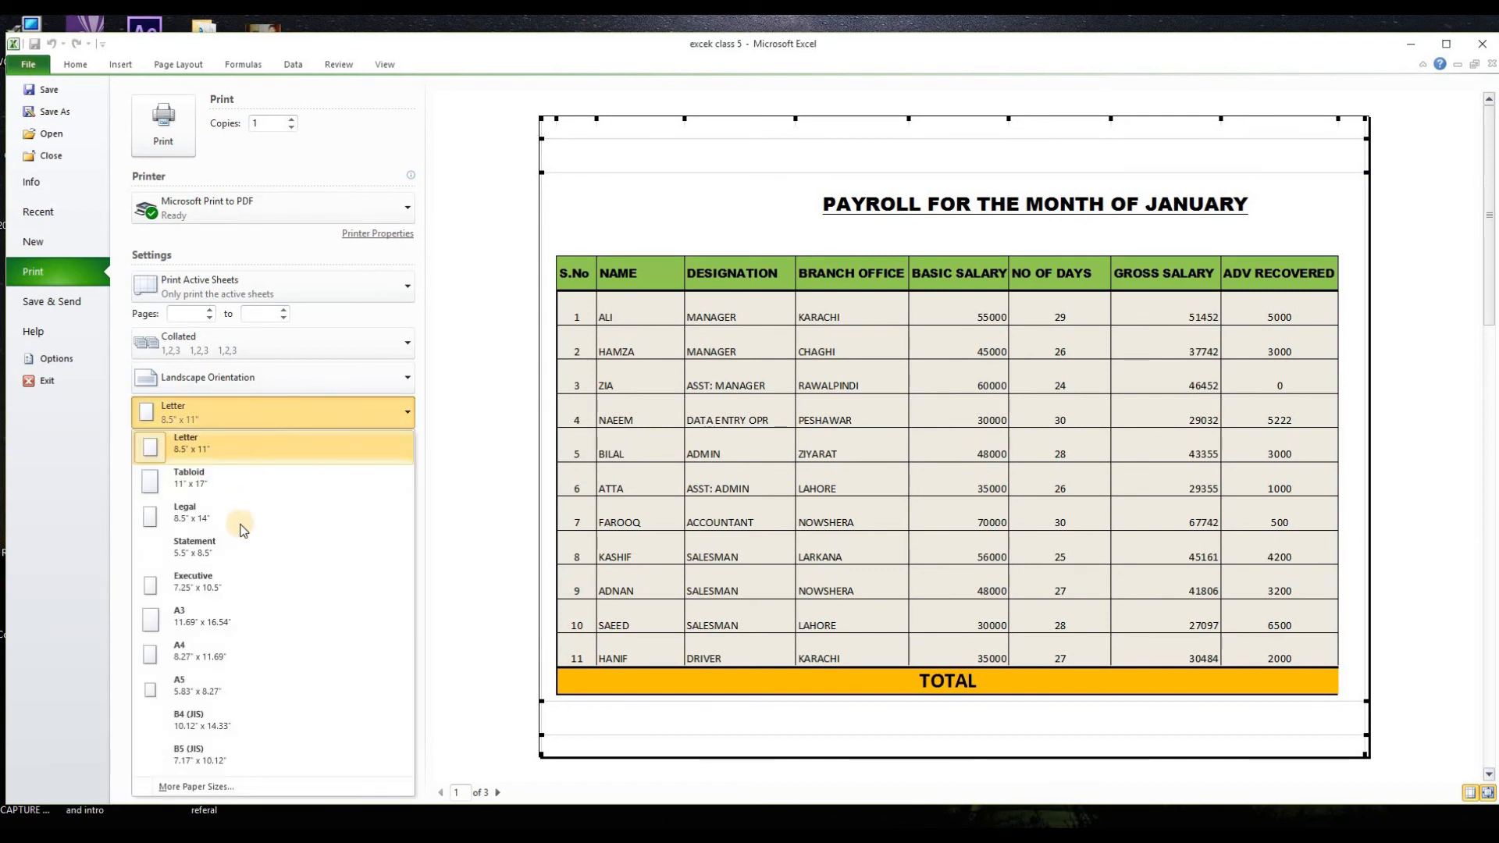
{"action": "left_click", "coordinate": [212, 656]}
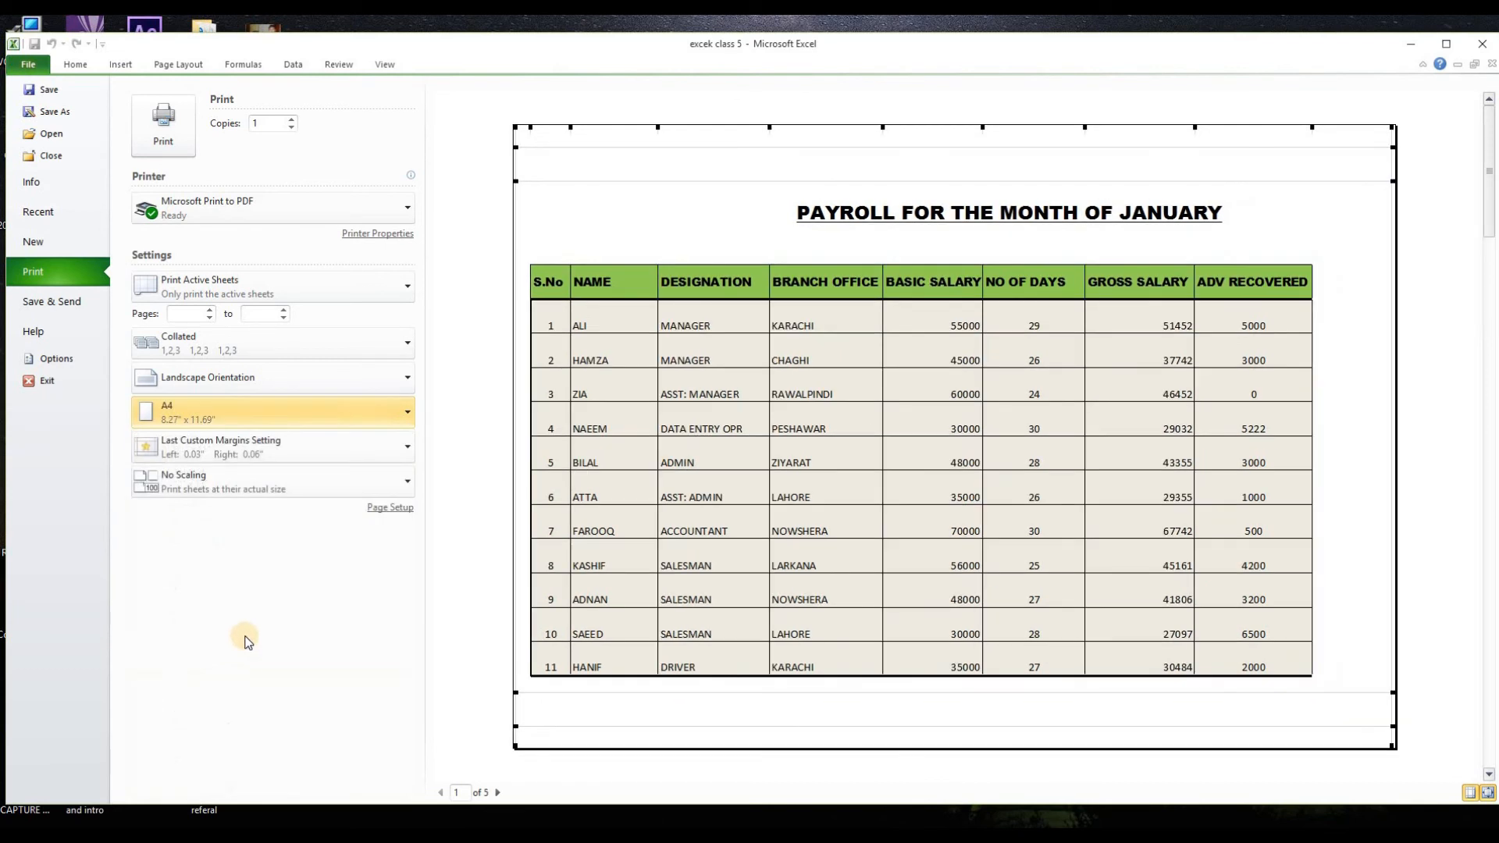
Step: Reduce the page margins to 0.29 inches at the top, 0.17 inches for the header and 0.46 inches at the bottom
{"action": "mouse_move", "coordinate": [515, 147]}
{"action": "left_mouse_down"}
{"action": "mouse_move", "coordinate": [519, 161]}
{"action": "mouse_move", "coordinate": [520, 142]}
{"action": "left_mouse_up"}
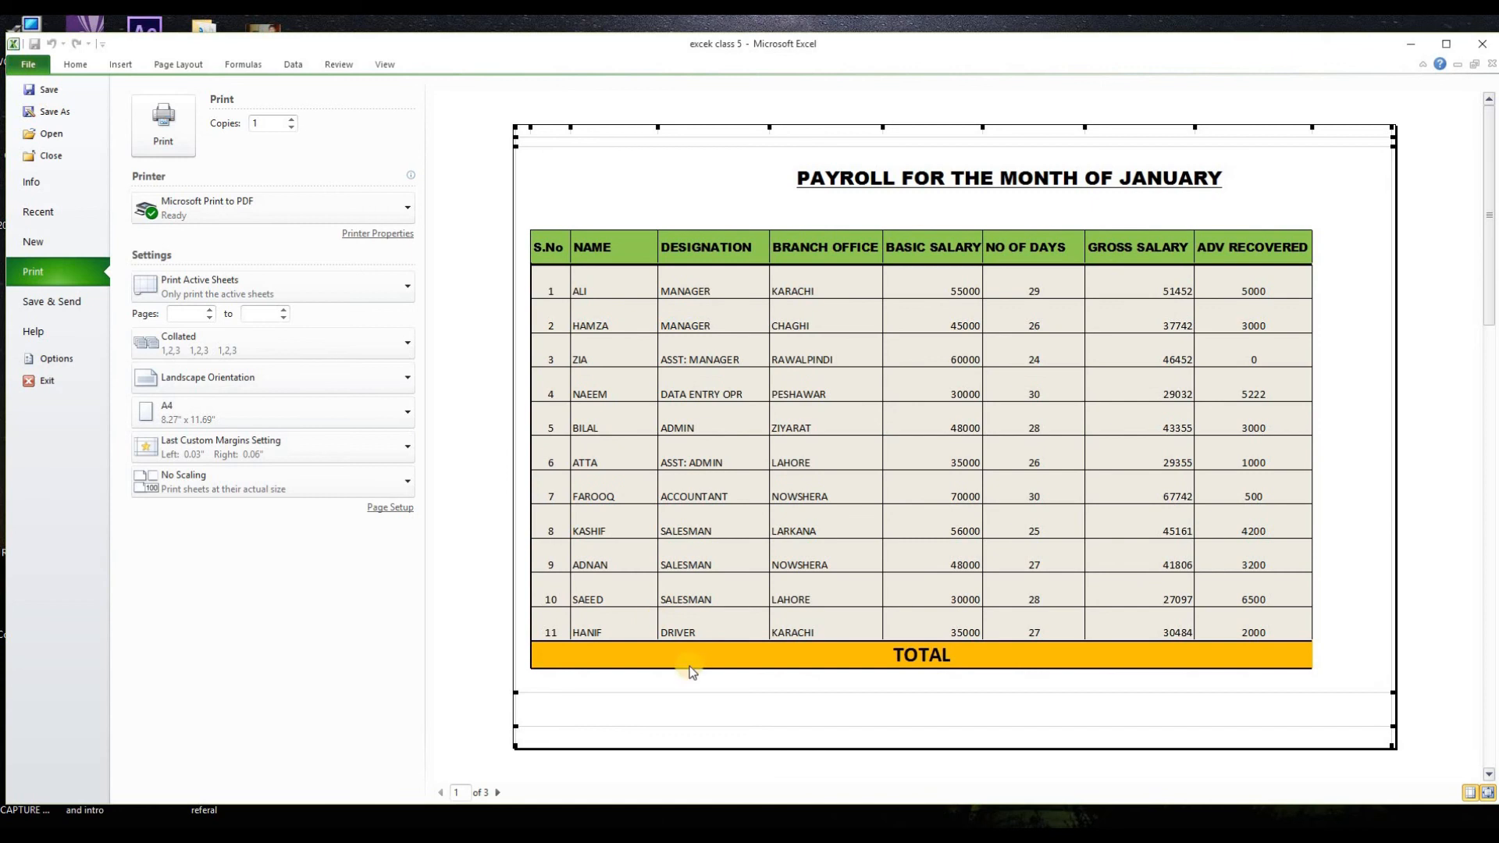
{"action": "left_click_drag", "start_coordinate": [516, 690], "coordinate": [517, 715]}
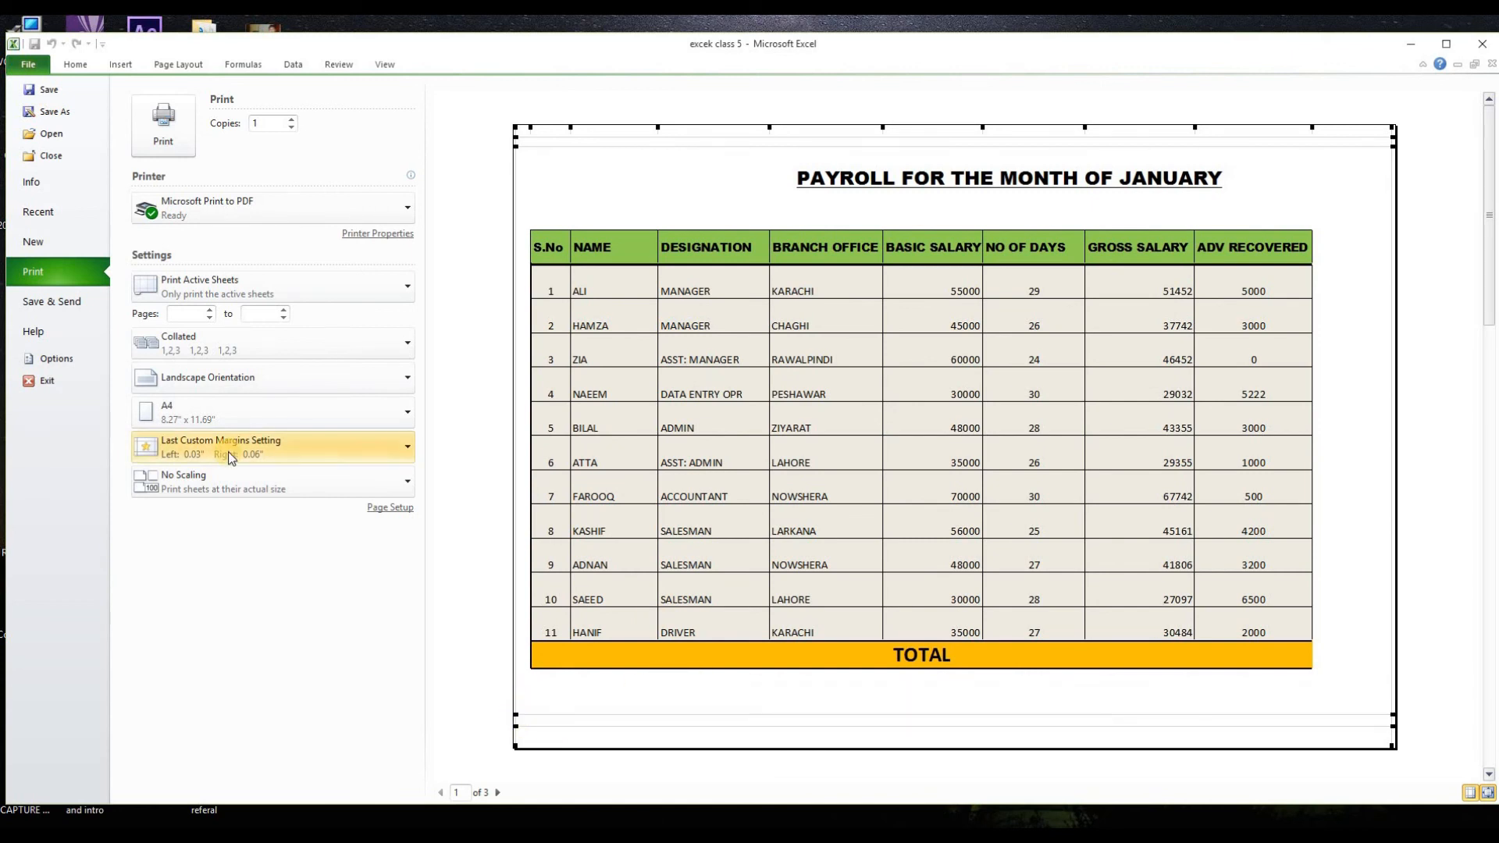
{"action": "left_click", "coordinate": [231, 458]}
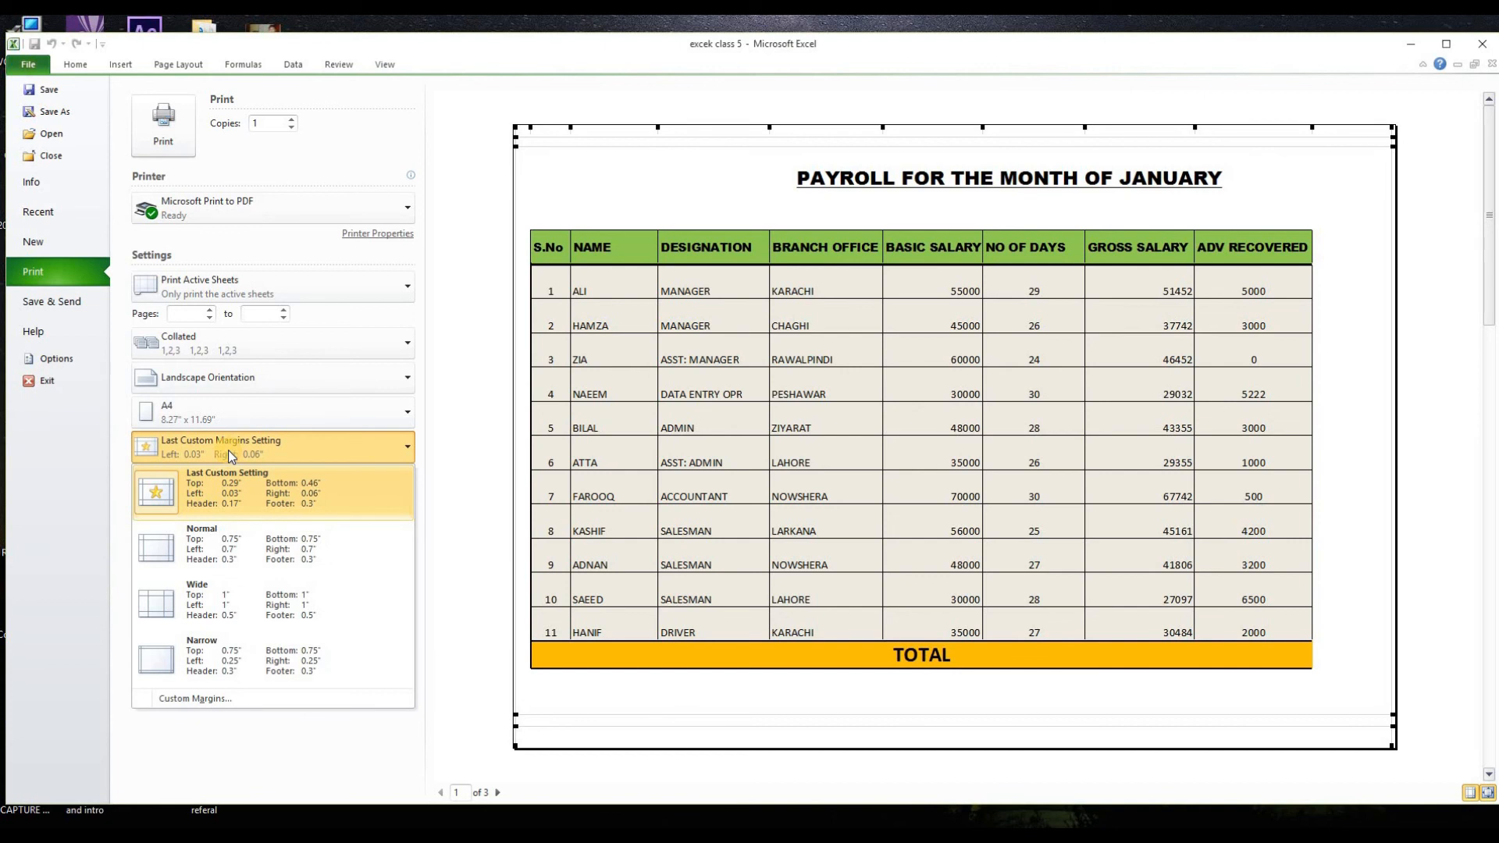
{"action": "left_click", "coordinate": [228, 450]}
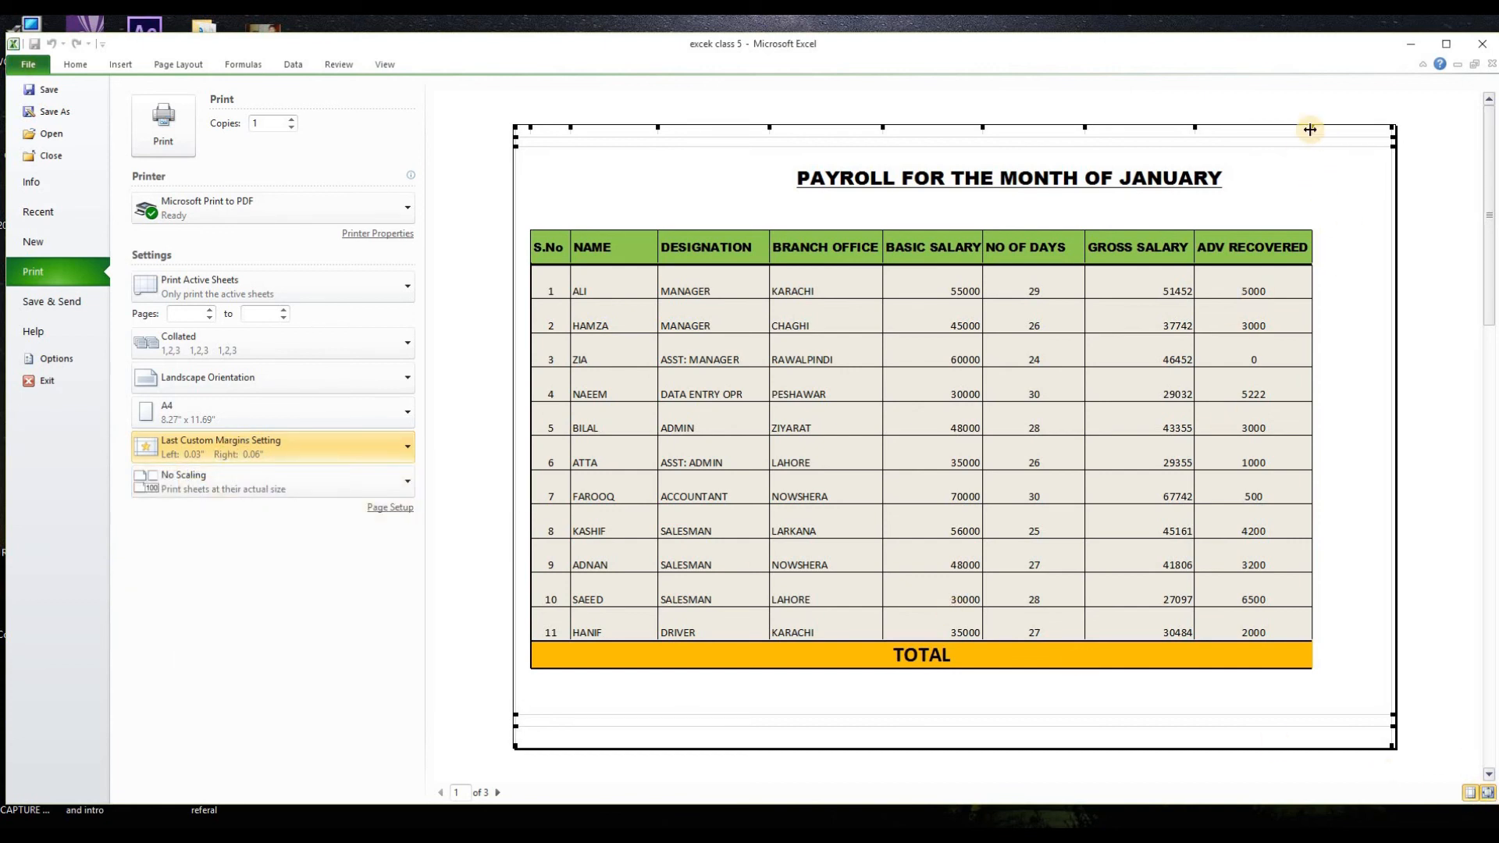
Step: Narrow the NO OF DAYS, GROSS SALARY and ADV RECOVERED columns in the print preview
{"action": "left_click_drag", "start_coordinate": [1310, 129], "coordinate": [1306, 129]}
{"action": "left_click_drag", "start_coordinate": [1189, 127], "coordinate": [1164, 131]}
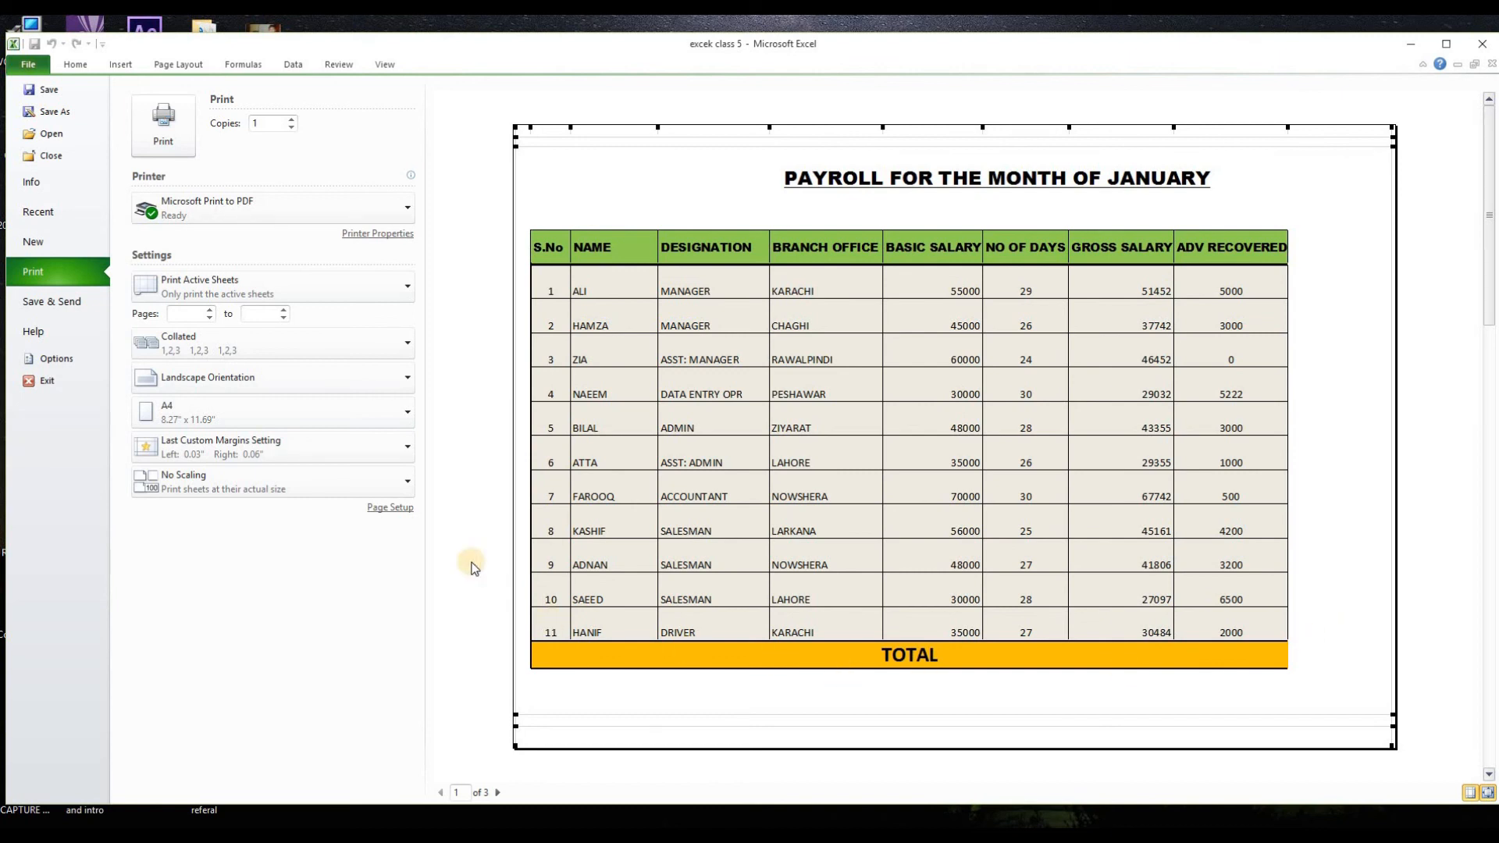
Step: Review the page setup's margins, header/footer and sheet print options for the payroll sheet
{"action": "left_click", "coordinate": [398, 511]}
{"action": "left_click_drag", "start_coordinate": [347, 212], "coordinate": [363, 244]}
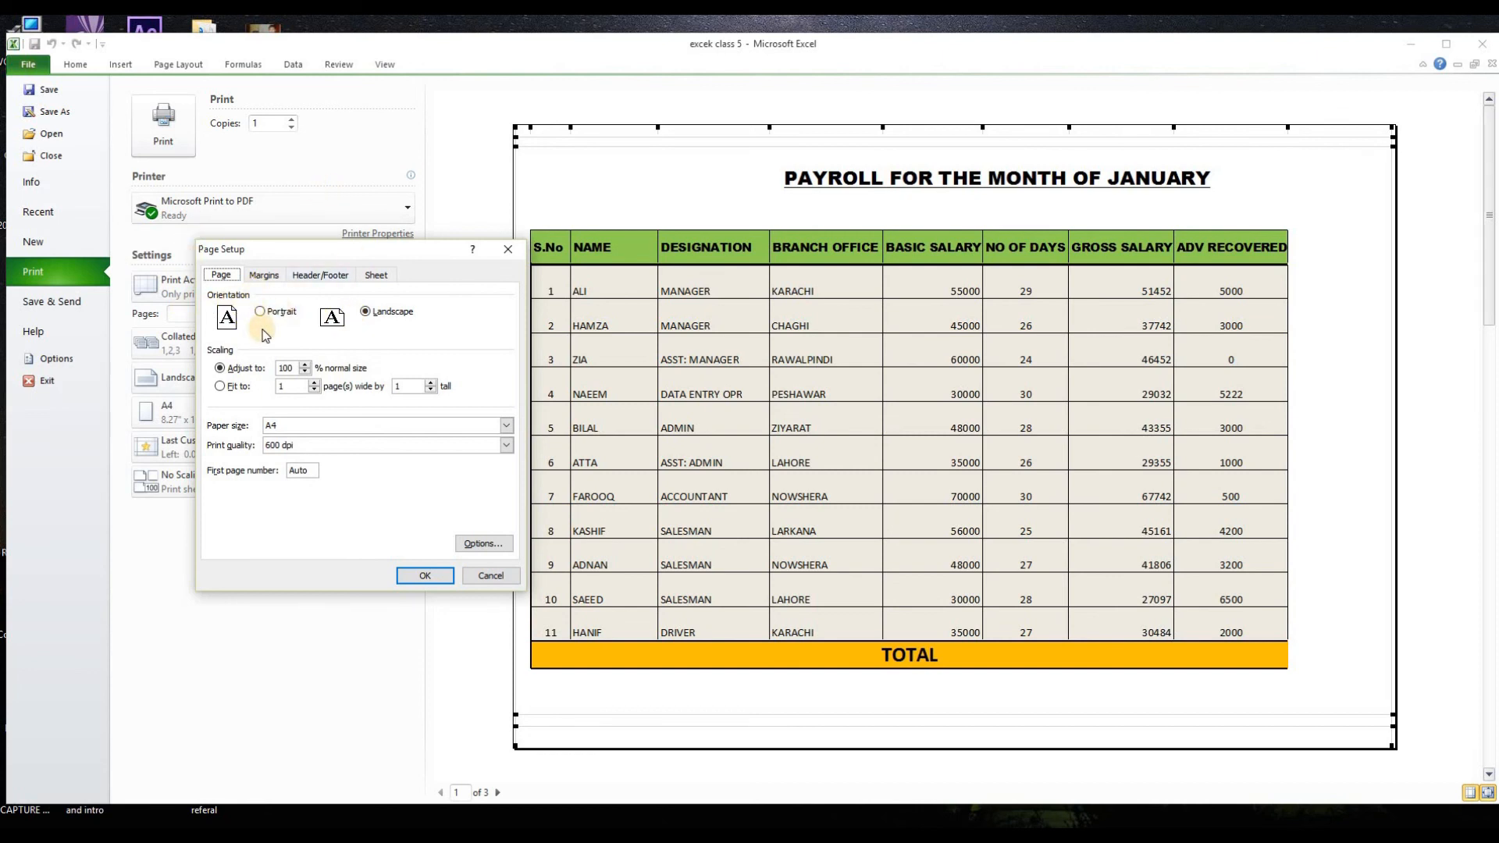
{"action": "left_click", "coordinate": [263, 275]}
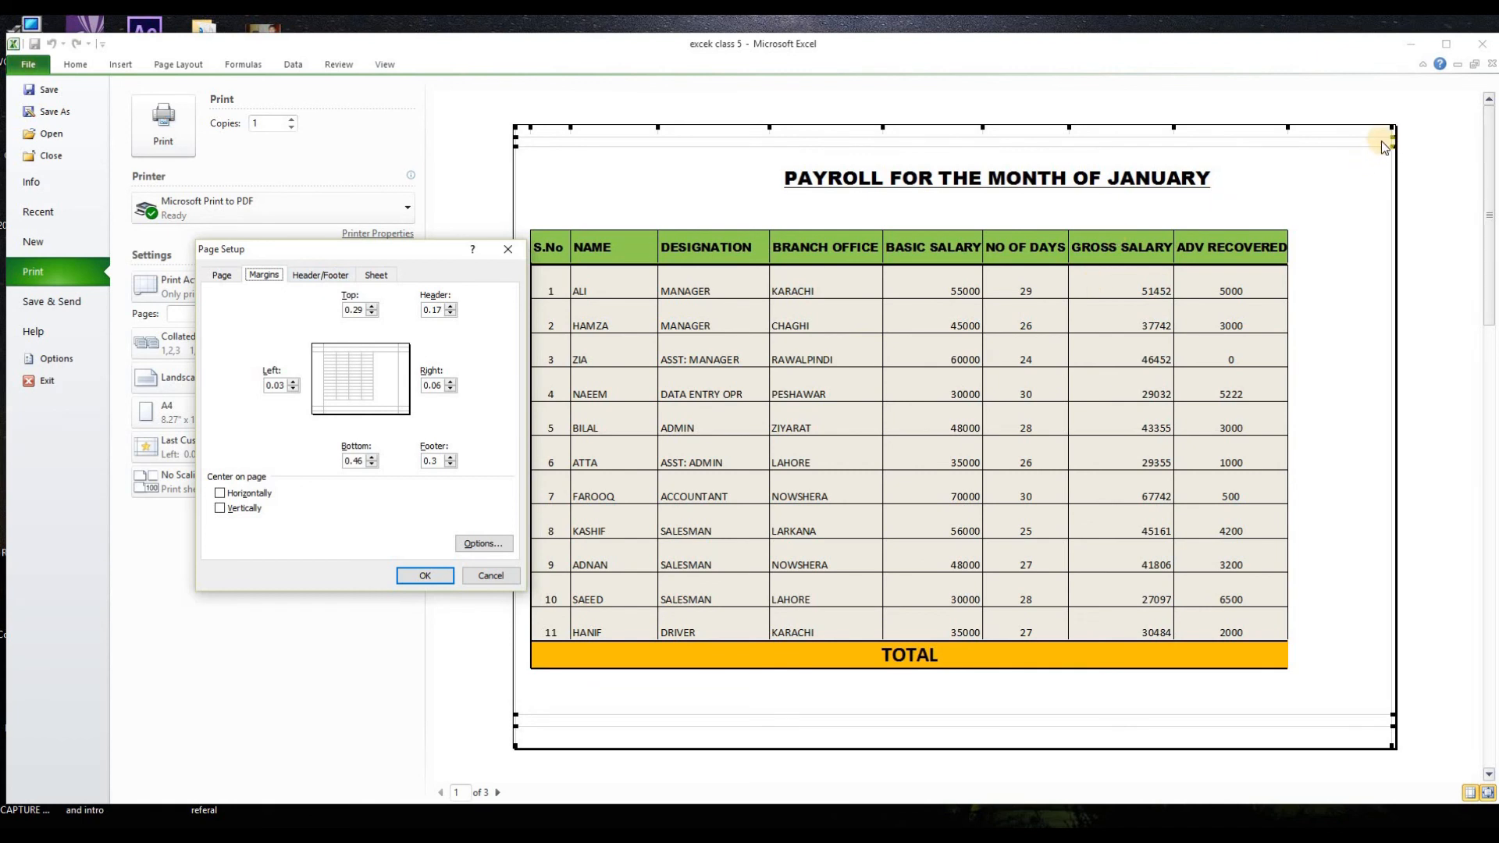
{"action": "left_click", "coordinate": [344, 278]}
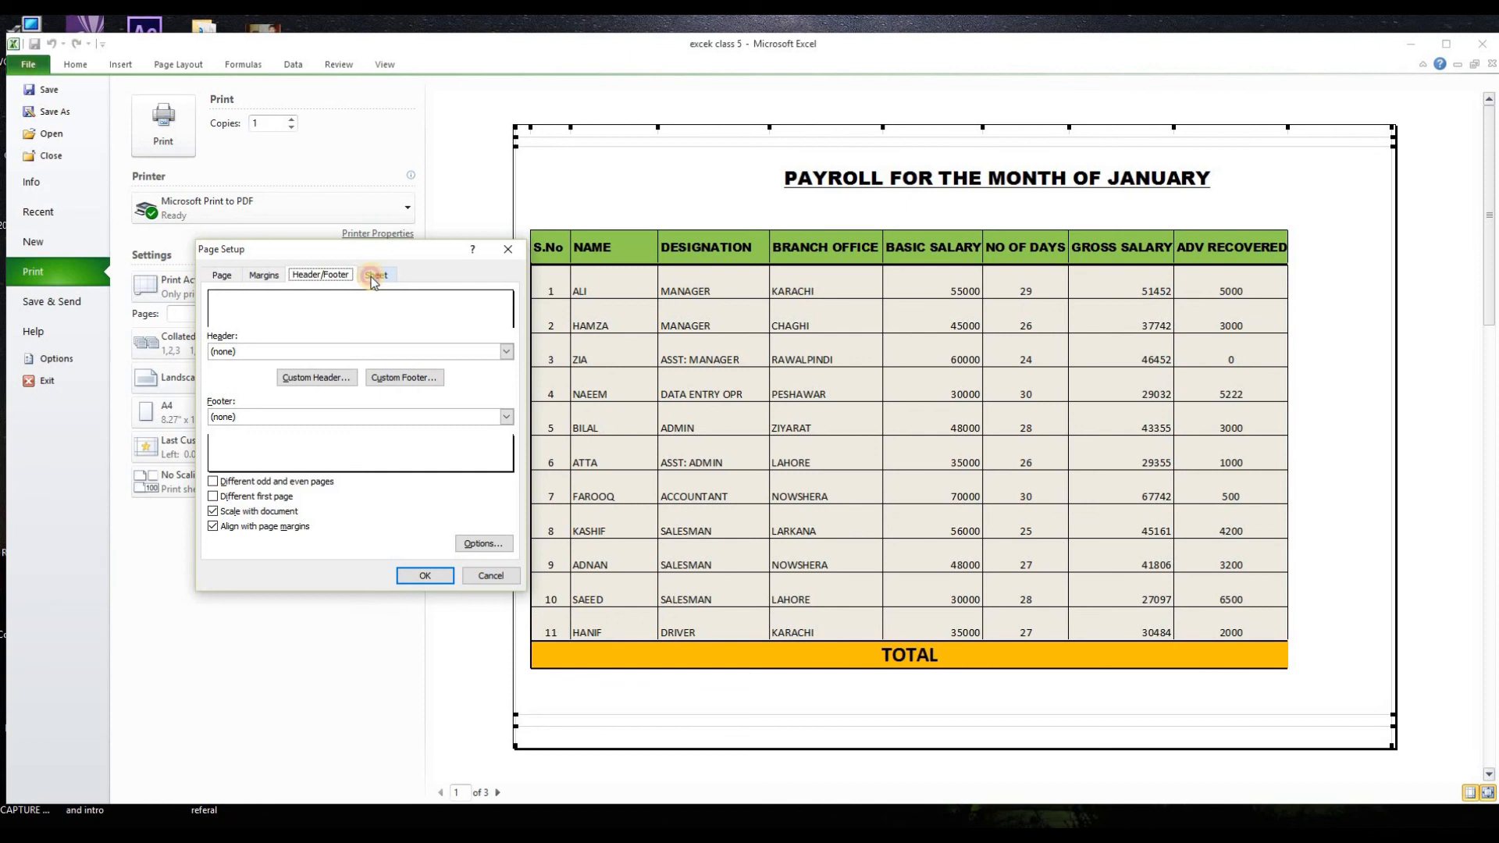
{"action": "left_click", "coordinate": [373, 276]}
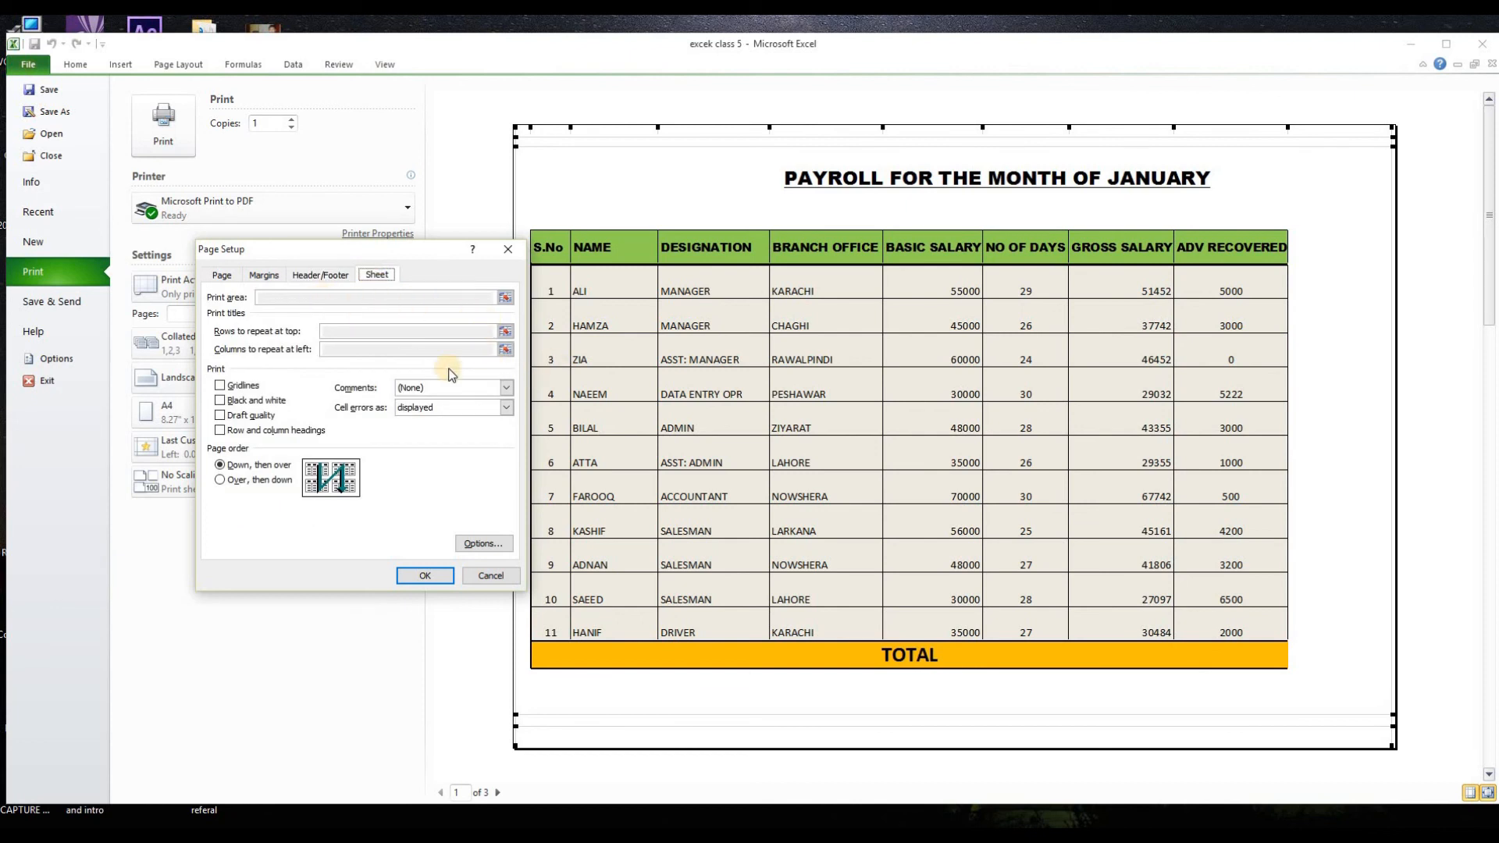
Step: Scale the payroll printout to 90% of normal size
{"action": "left_click", "coordinate": [222, 276]}
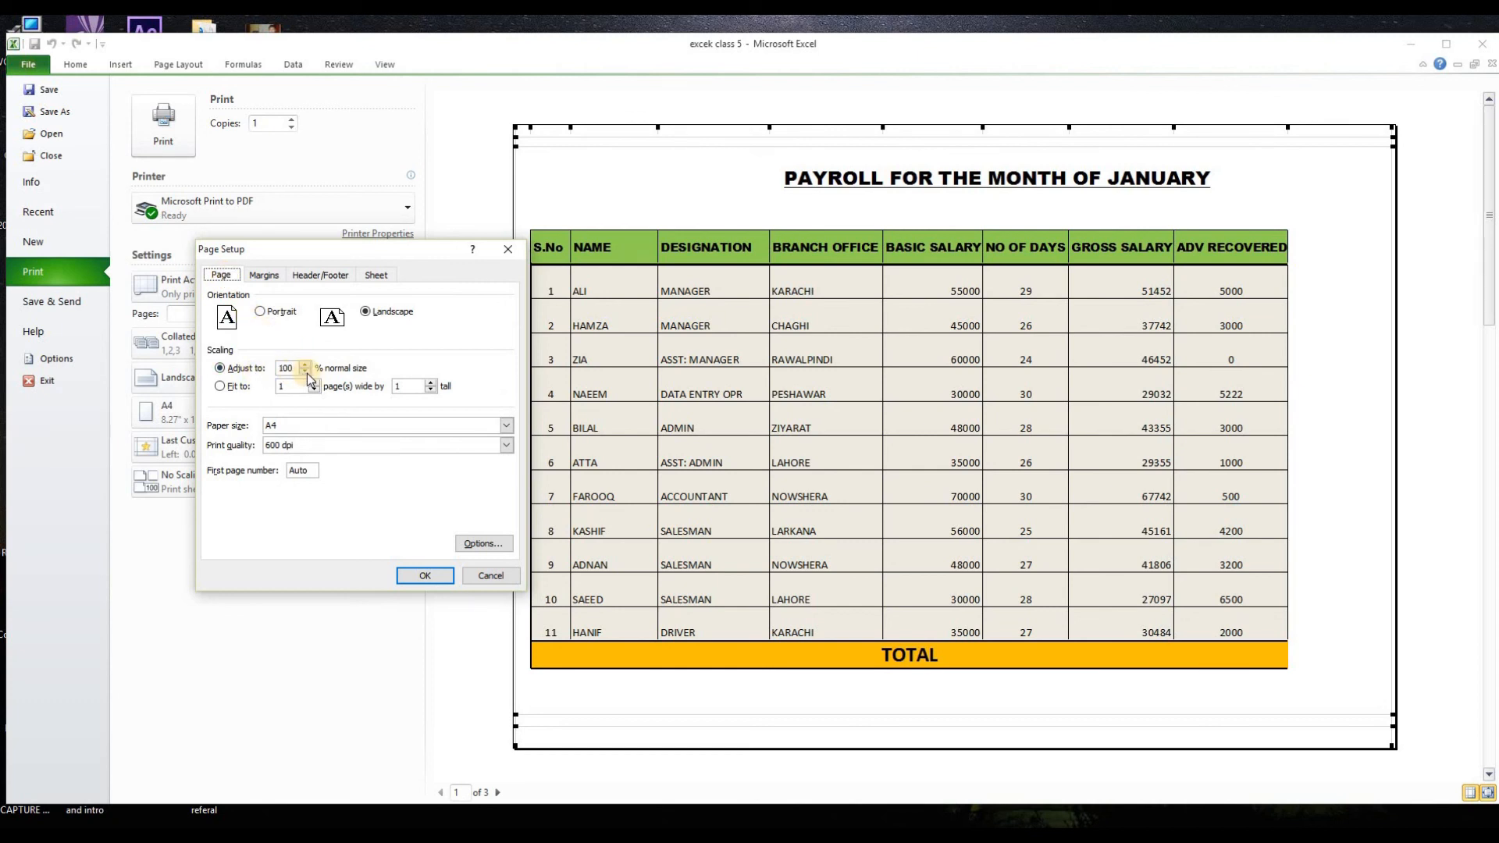
{"action": "left_click", "coordinate": [307, 373]}
{"action": "type", "text": "90"}
{"action": "left_click", "coordinate": [420, 576]}
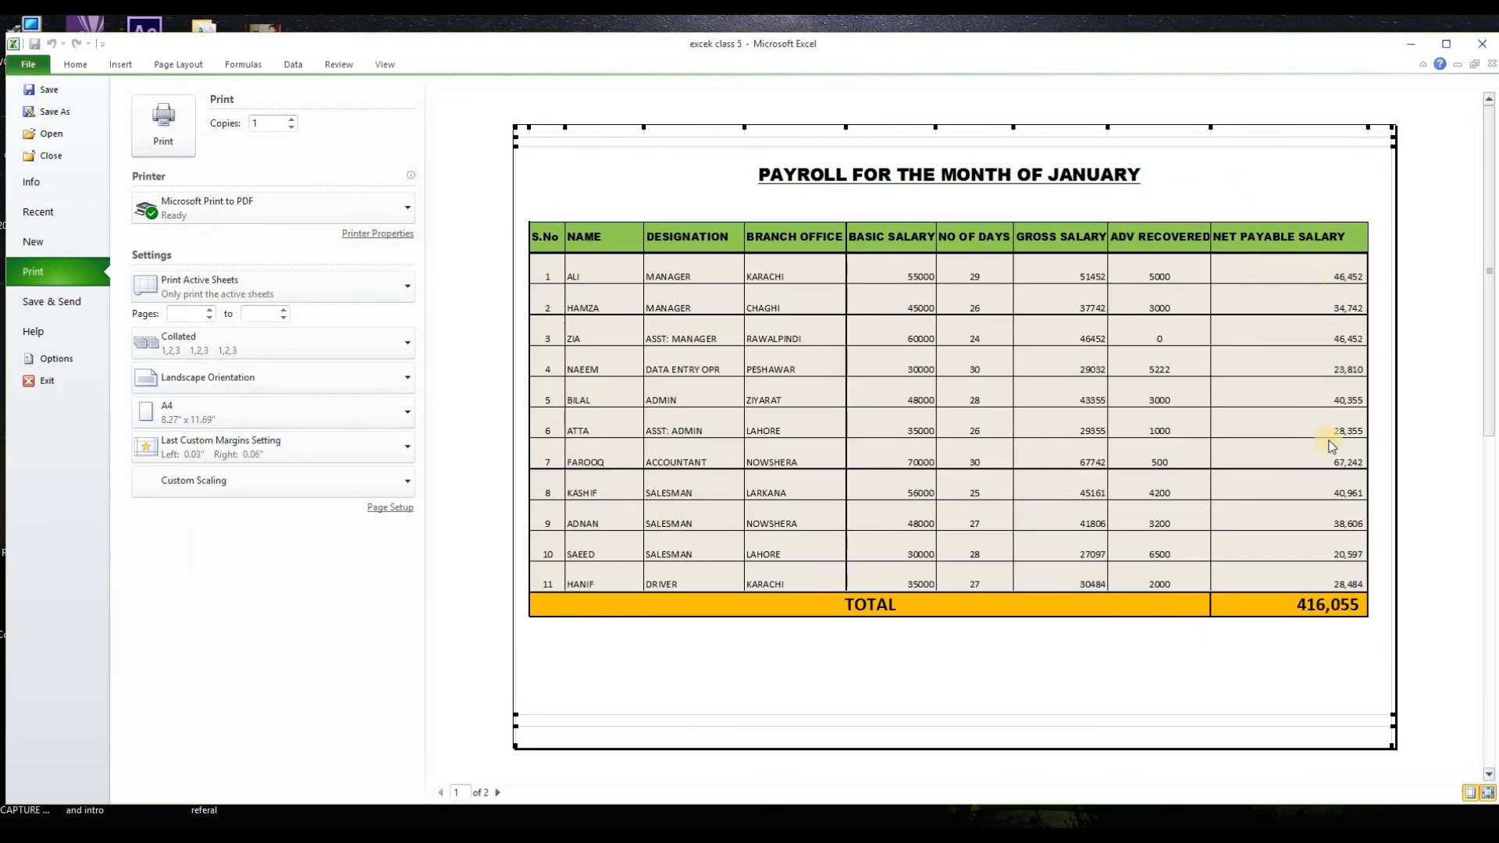
Step: Check the print quality choices in the page setup and keep 600 dpi
{"action": "left_click", "coordinate": [390, 508]}
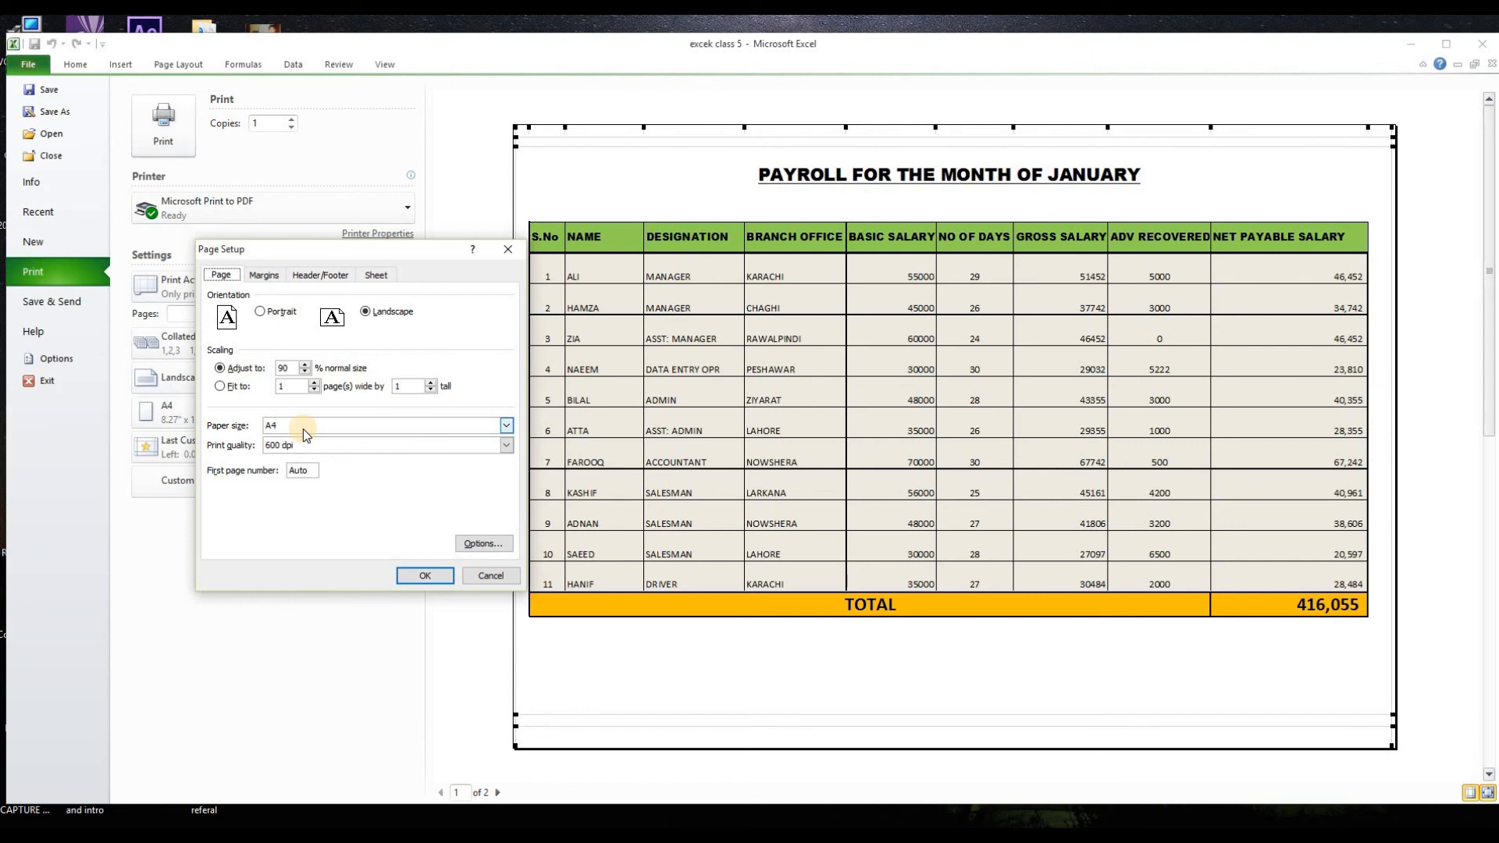
{"action": "left_click", "coordinate": [509, 448]}
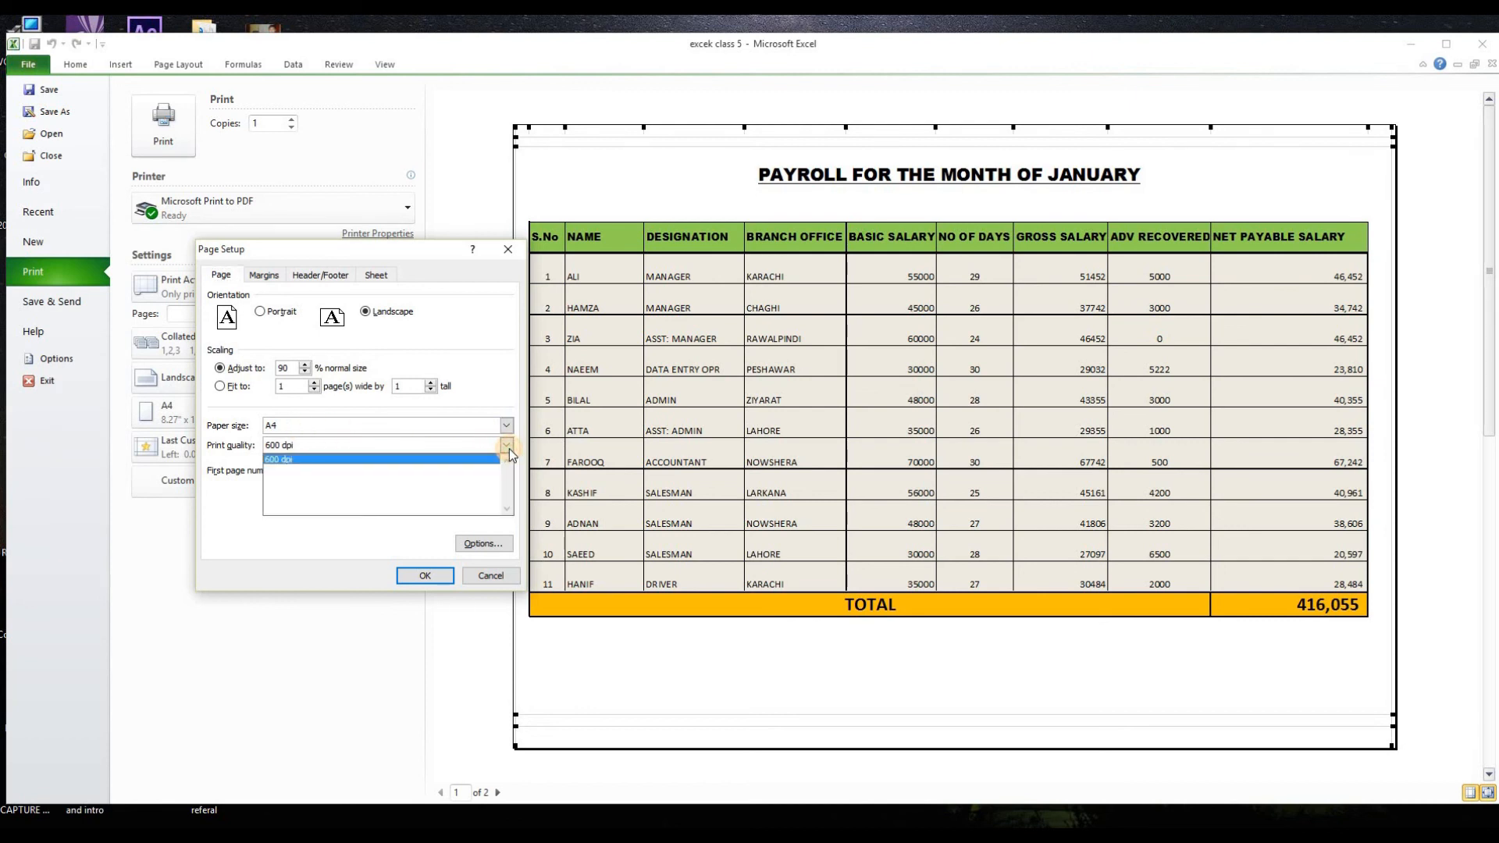
{"action": "left_click", "coordinate": [505, 448]}
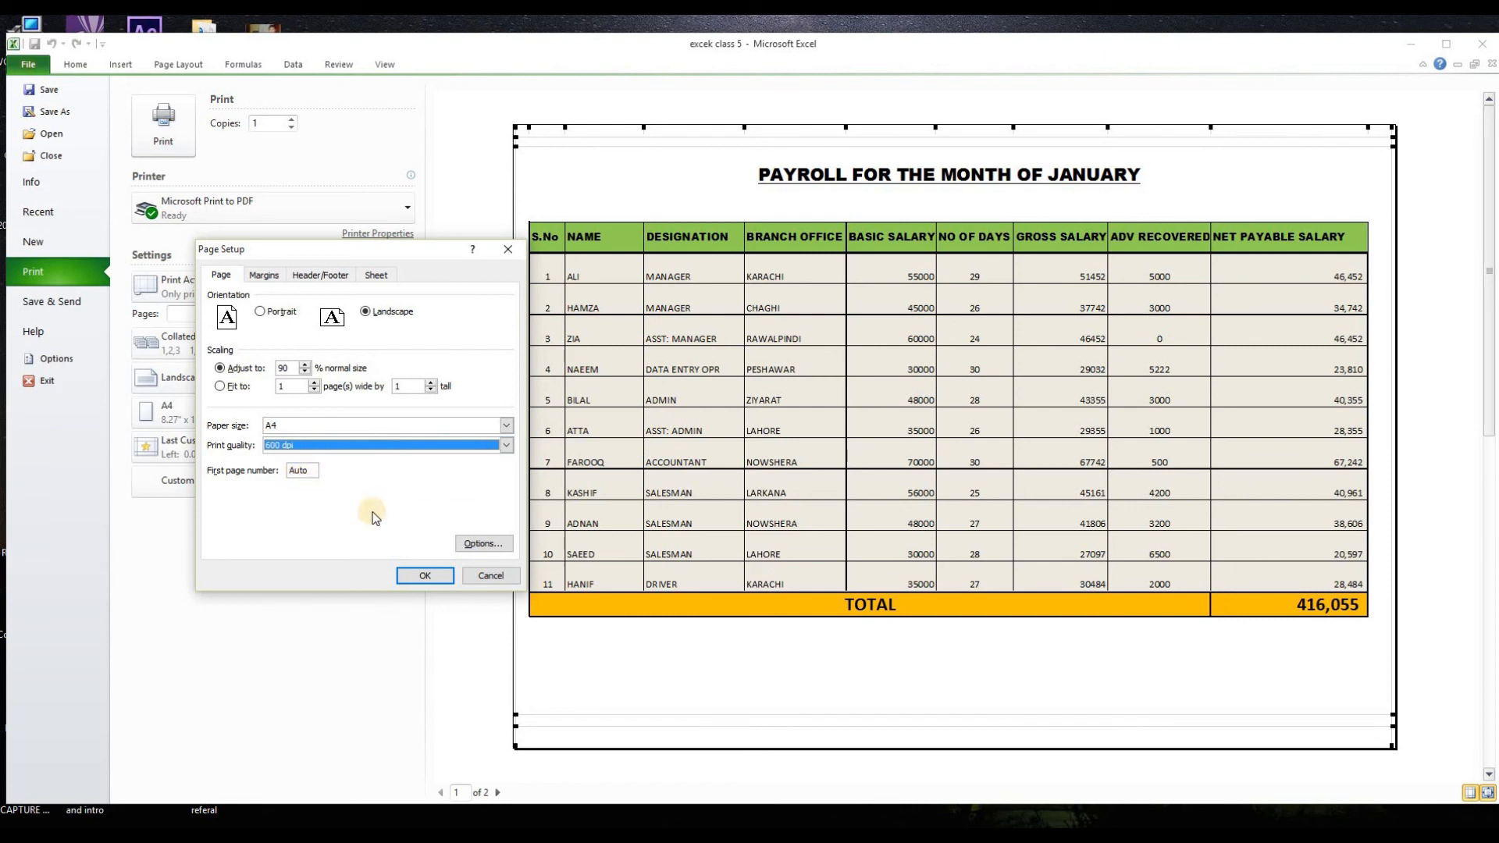
{"action": "left_click", "coordinate": [445, 579]}
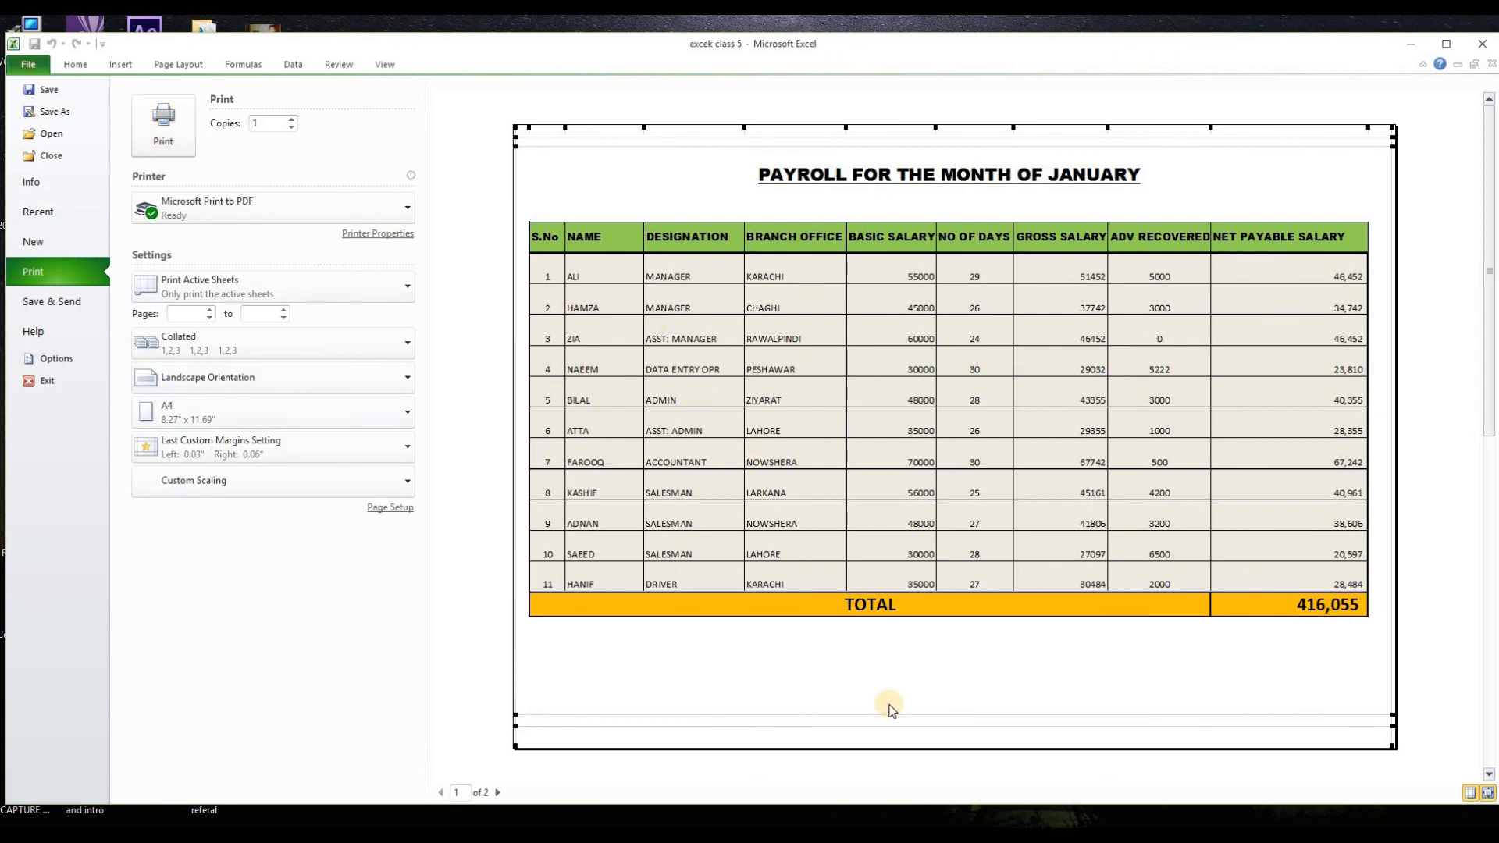
Step: Leave the print preview by starting to exit the program, and cancel the exit to stay in the JAN worksheet
{"action": "left_click", "coordinate": [48, 381]}
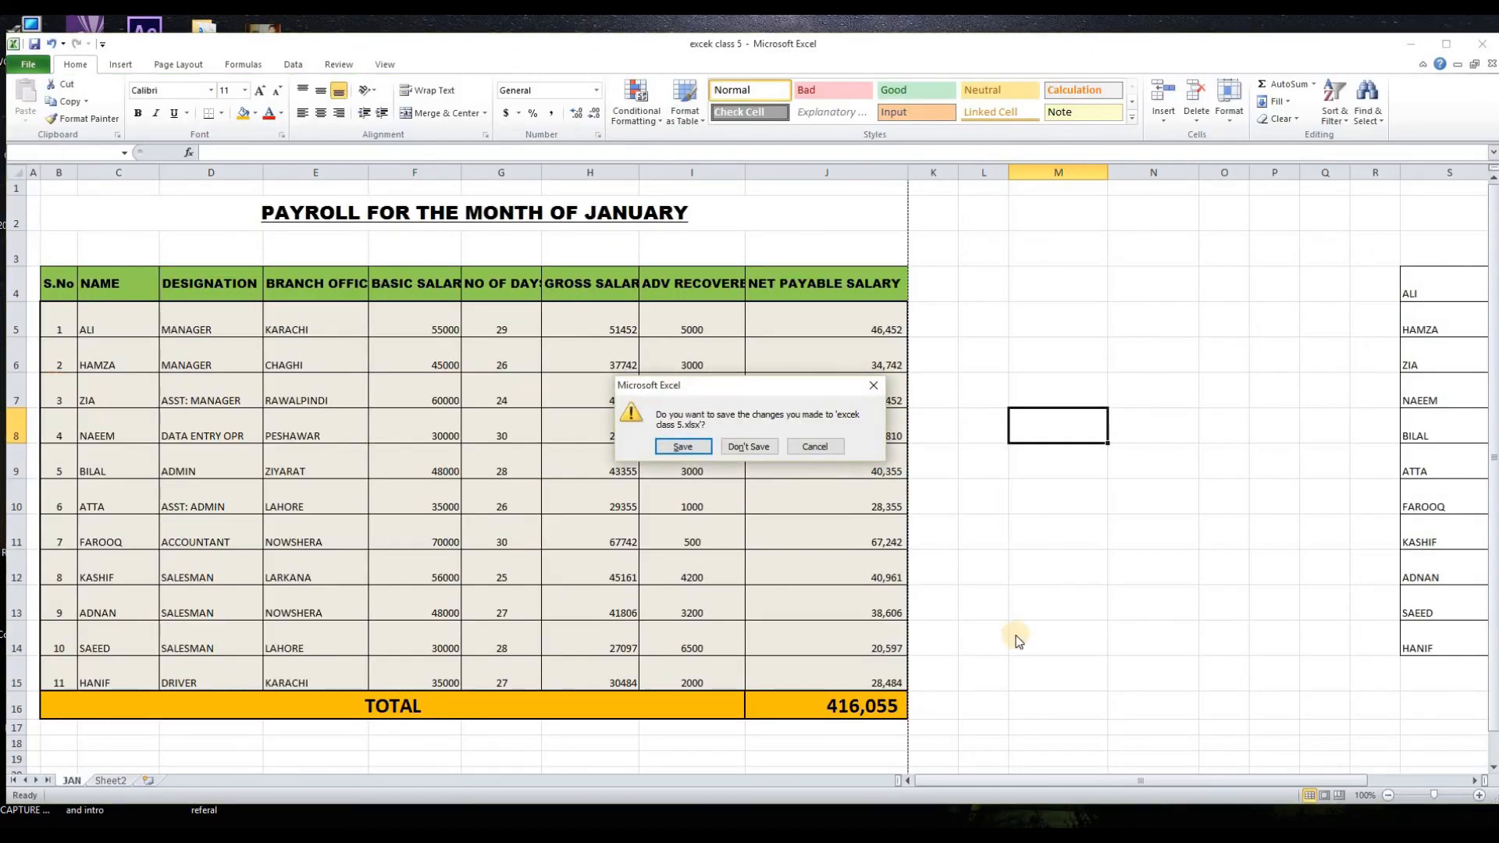
{"action": "key", "text": "Escape"}
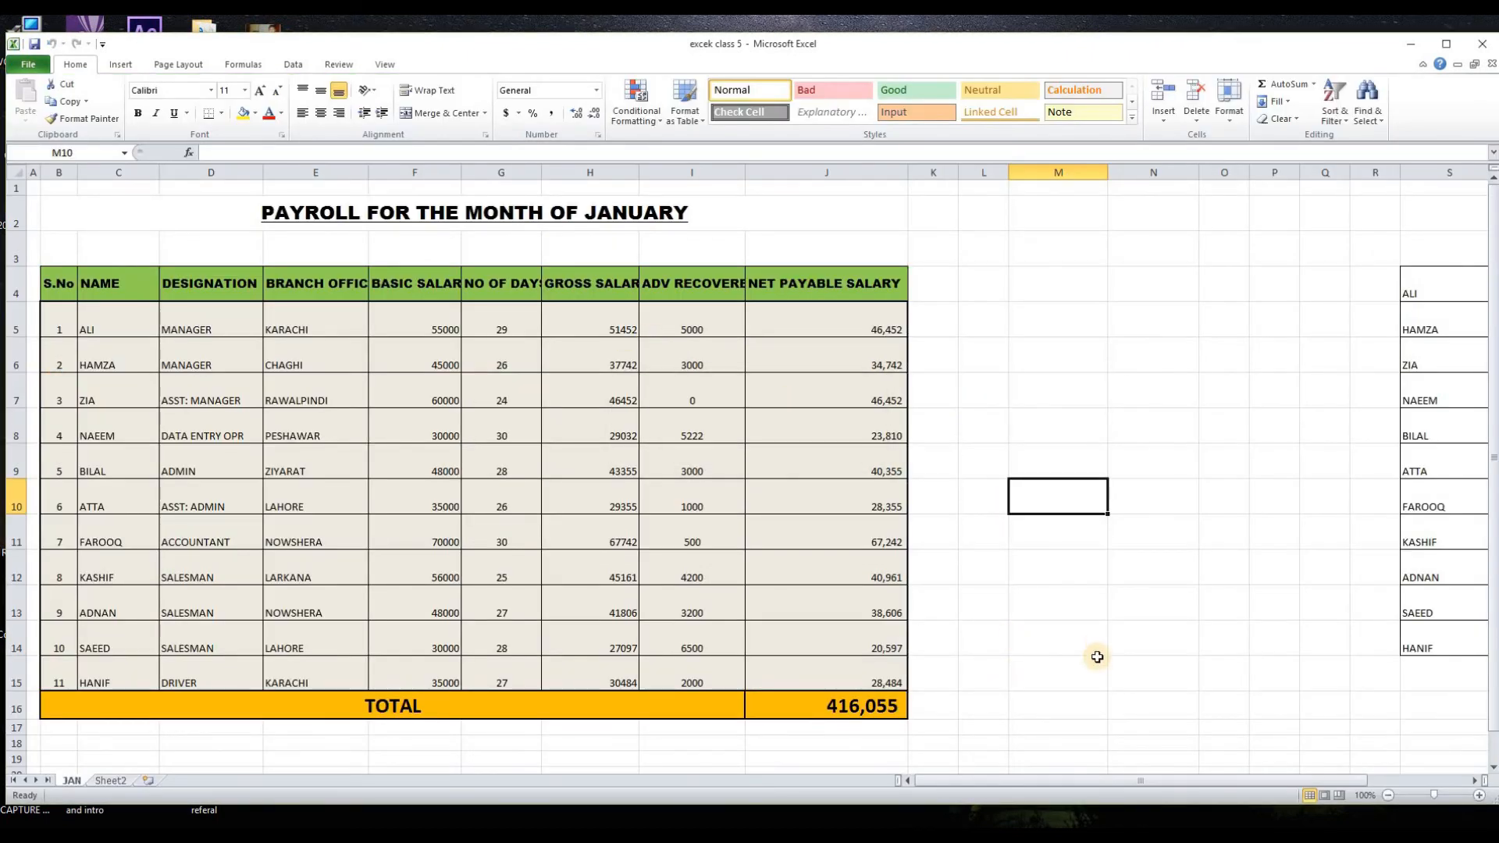